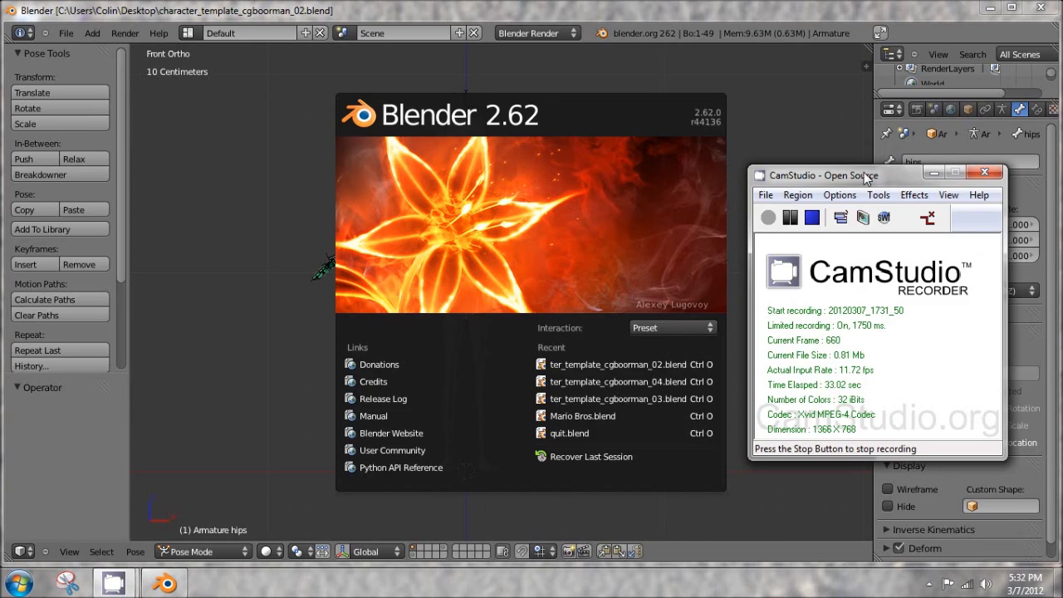
# Dismiss the splash screen and examine the character's existing upper-body rig and its bare legs from several angles
pyautogui.click(671, 157)
pyautogui.click(555, 161)
pyautogui.moveTo(589, 167); pyautogui.dragTo(528, 219, button='middle')
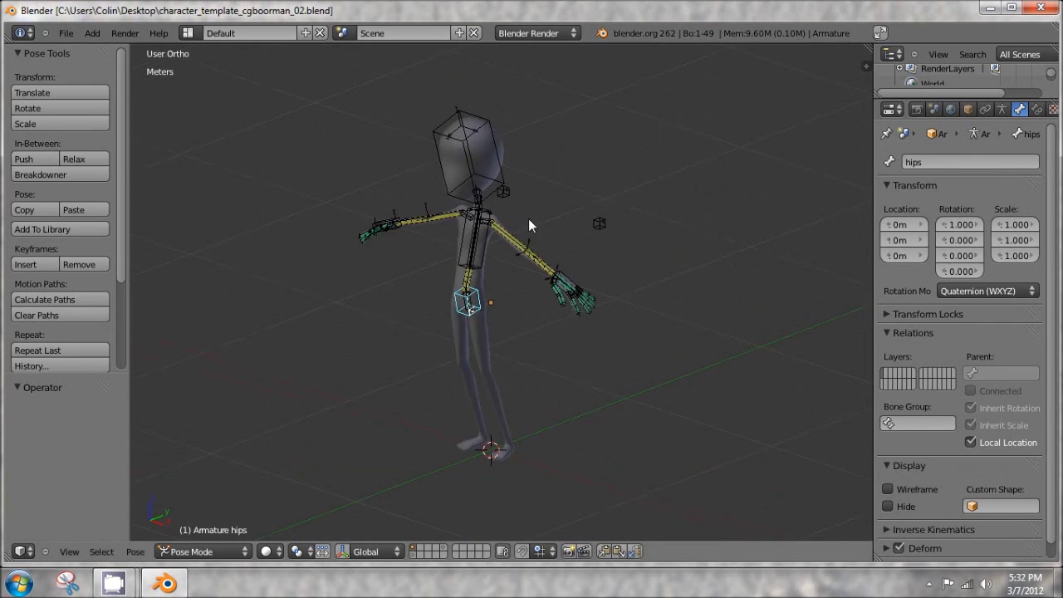
pyautogui.scroll(4, 536, 216)
pyautogui.keyDown('shift'); pyautogui.moveTo(646, 260); pyautogui.dragTo(579, 228, button='middle'); pyautogui.keyUp('shift')
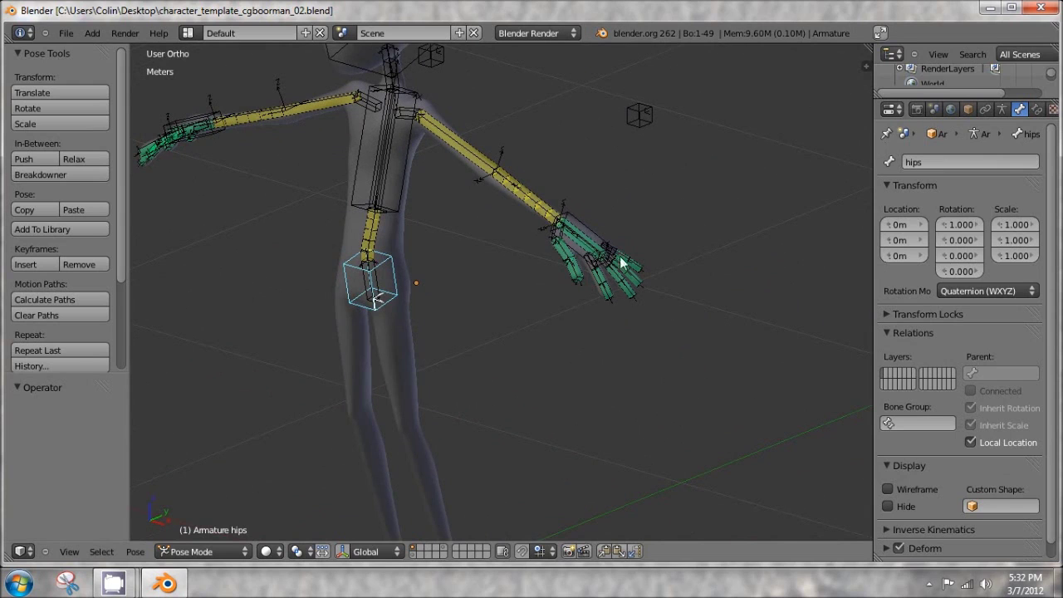
pyautogui.scroll(-2, 544, 242)
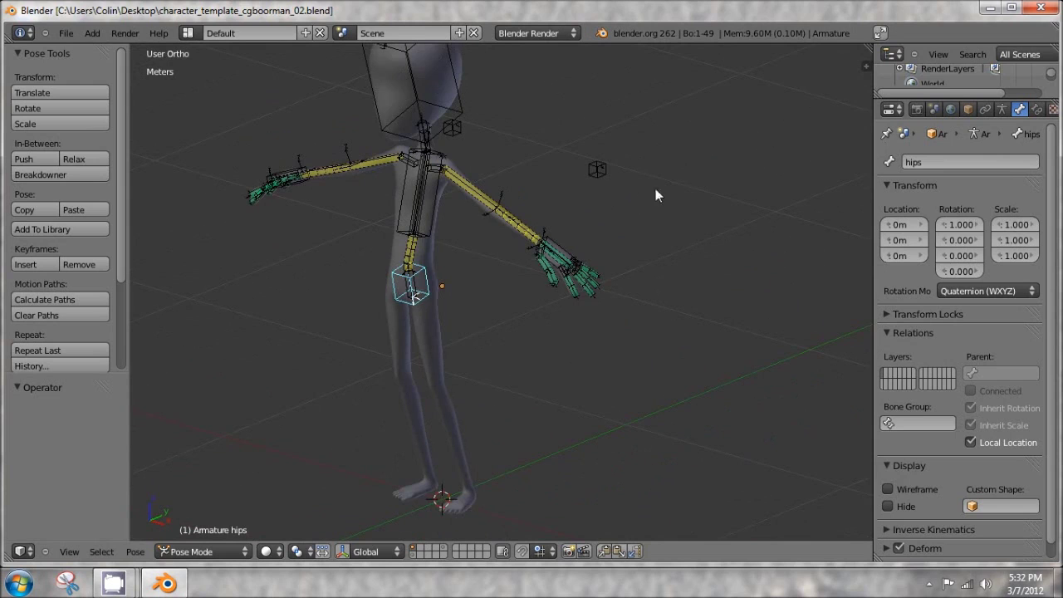
pyautogui.moveTo(656, 188); pyautogui.dragTo(693, 160, button='middle')
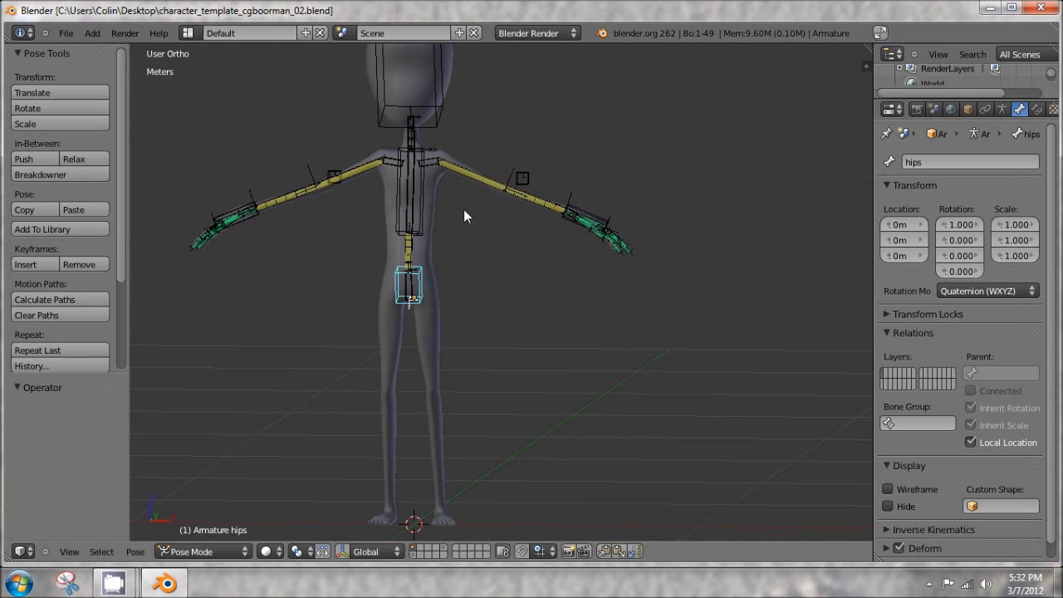
pyautogui.keyDown('shift'); pyautogui.moveTo(373, 264); pyautogui.dragTo(454, 238, button='middle'); pyautogui.keyUp('shift')
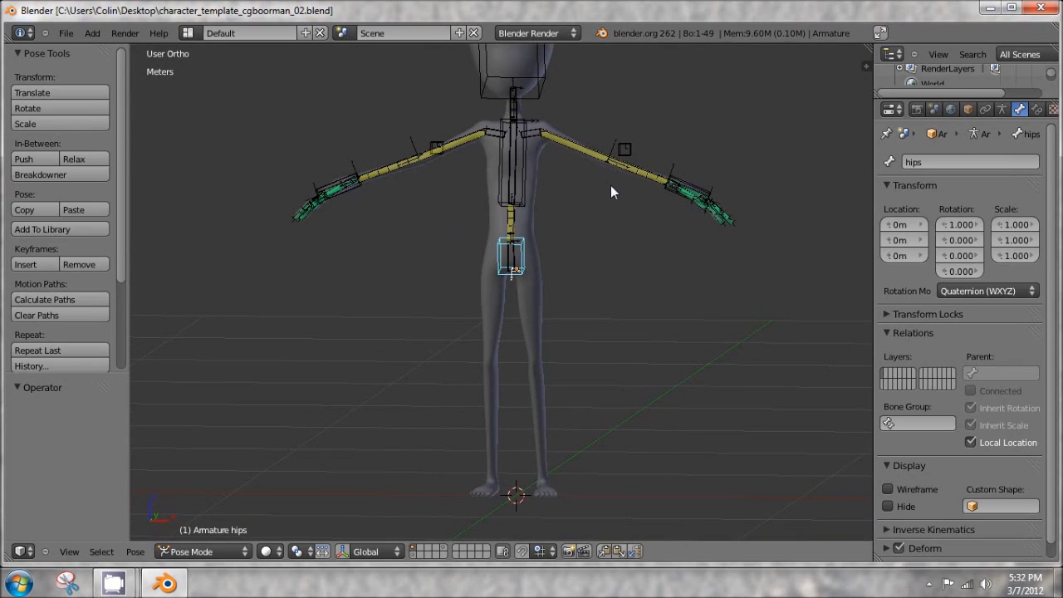
pyautogui.press('KP_1')
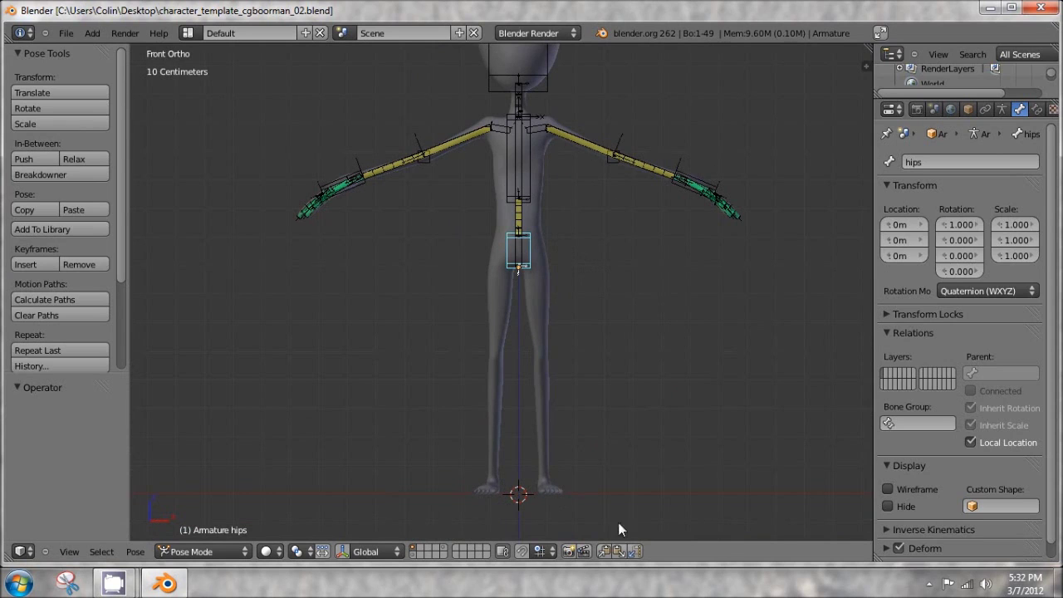
pyautogui.moveTo(620, 318); pyautogui.dragTo(532, 337, button='middle')
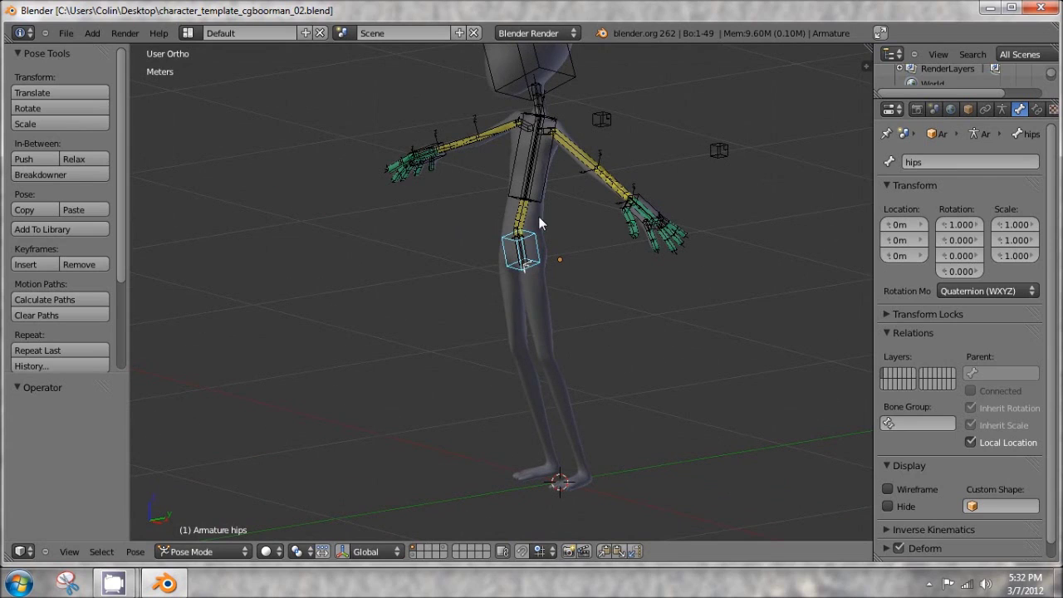
# Select the armature's pelvis bone and enter Edit Mode at the hips in front view
pyautogui.rightClick(545, 321)
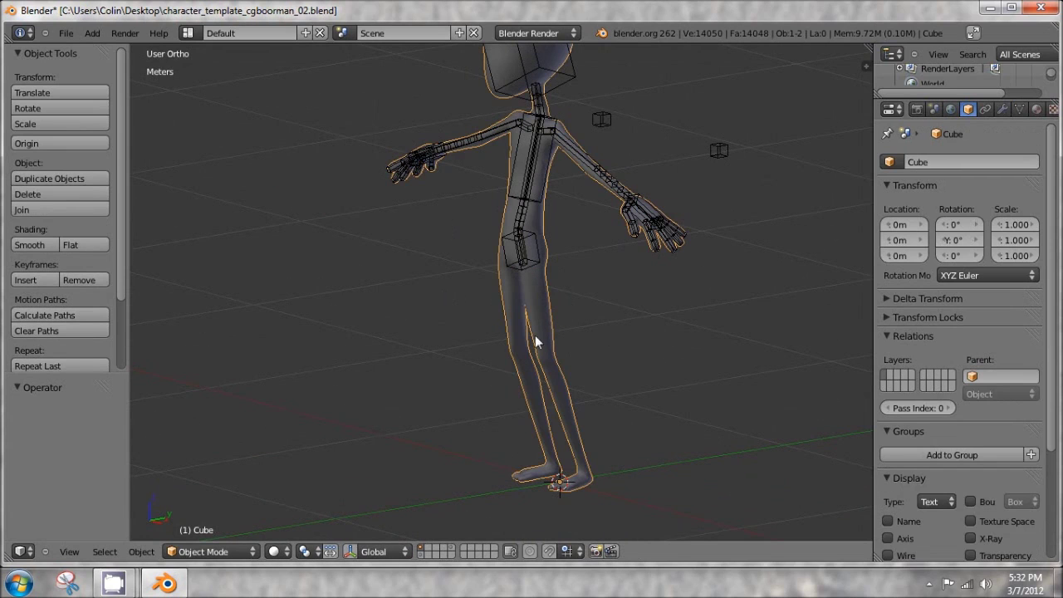
pyautogui.press('KP_1')
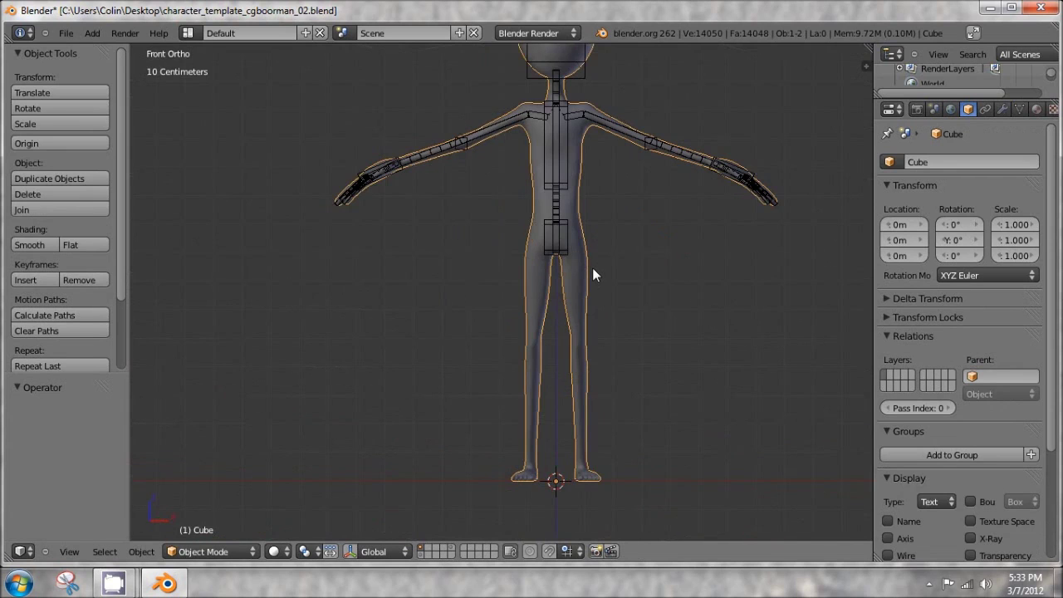
pyautogui.keyDown('shift'); pyautogui.moveTo(592, 268); pyautogui.dragTo(495, 196, button='middle'); pyautogui.keyUp('shift')
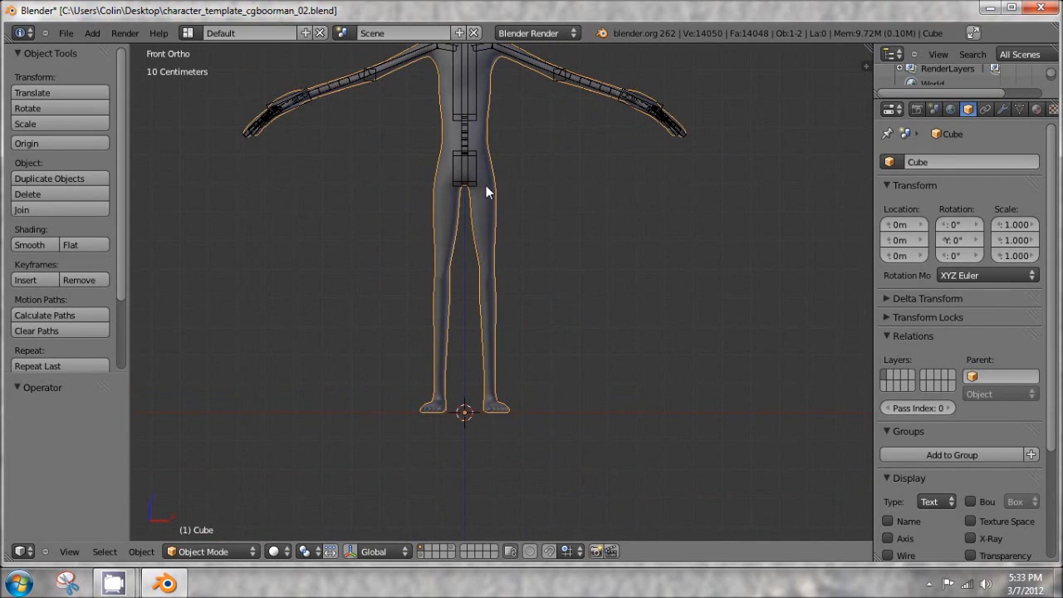
pyautogui.rightClick(463, 169)
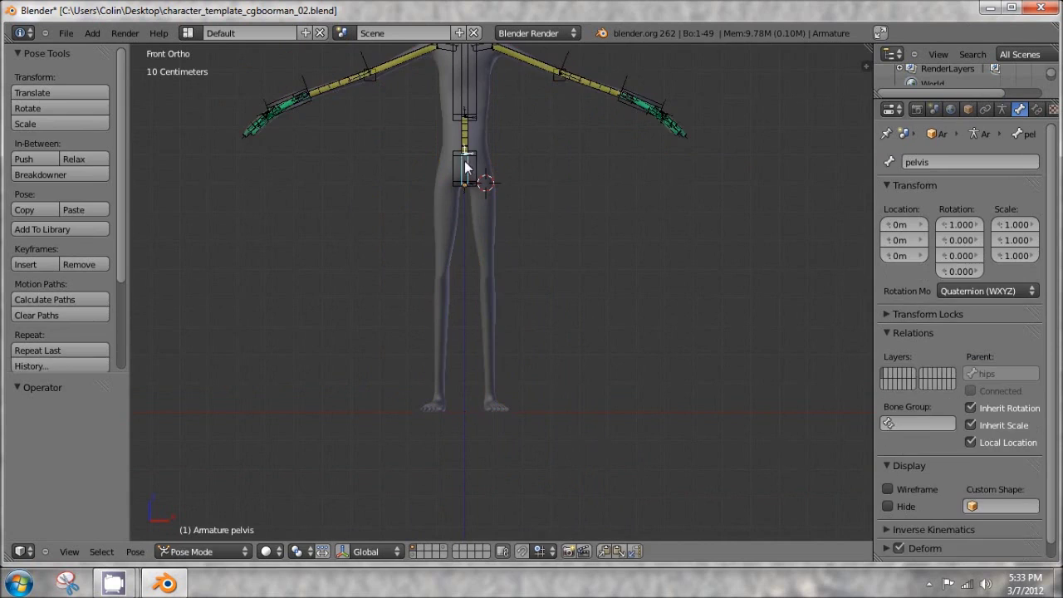
pyautogui.press('Tab')
pyautogui.scroll(5, 474, 141)
pyautogui.keyDown('shift'); pyautogui.moveTo(451, 120); pyautogui.dragTo(527, 286, button='middle'); pyautogui.keyUp('shift')
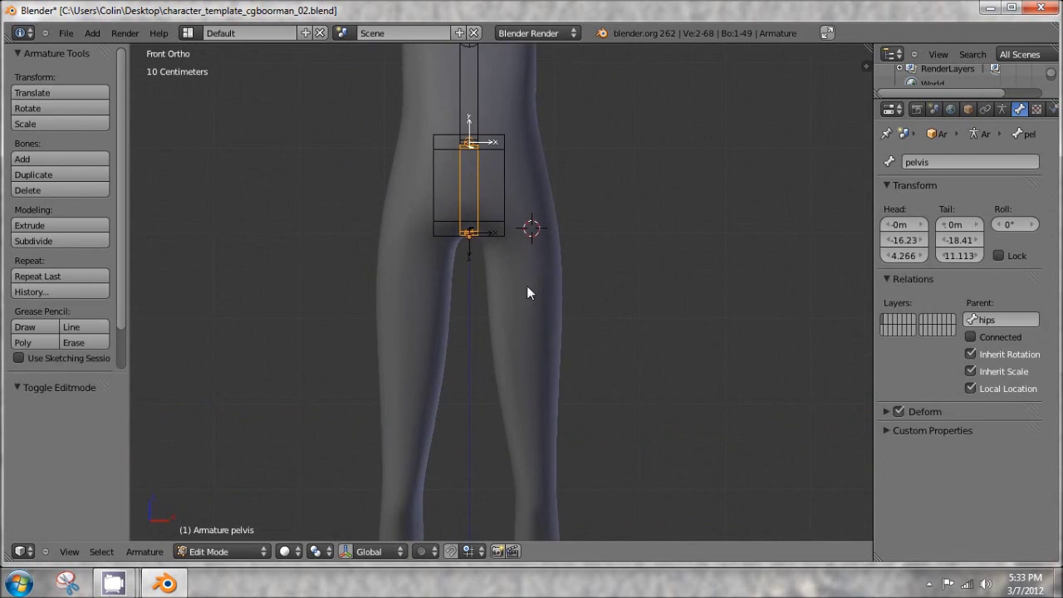
# Place the 3D cursor at the hip joint of the character's left leg, aligning it in both front and side views
pyautogui.click(526, 201)
pyautogui.click(522, 200)
pyautogui.click(523, 203)
pyautogui.click(523, 233)
pyautogui.click(519, 193)
pyautogui.press('KP_3')
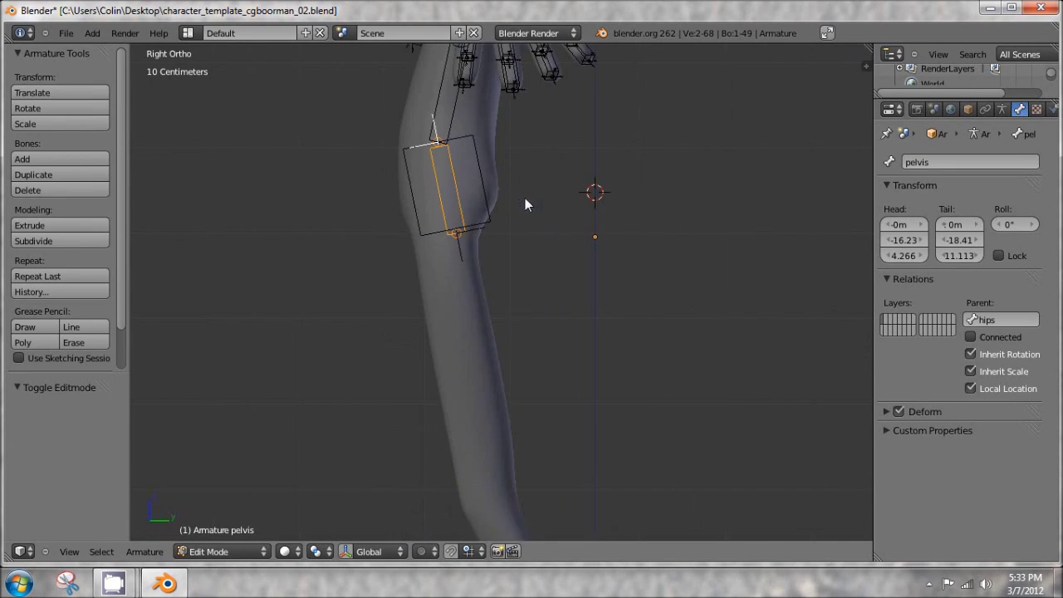
pyautogui.click(441, 191)
pyautogui.click(345, 554)
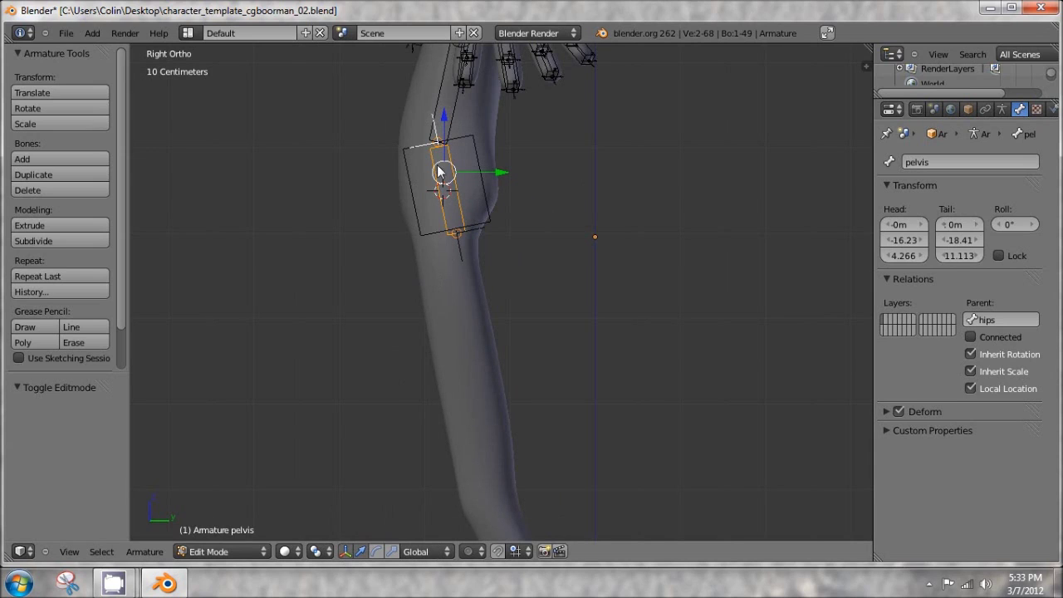
pyautogui.keyDown('shift'); pyautogui.moveTo(464, 196); pyautogui.dragTo(470, 263, button='middle'); pyautogui.keyUp('shift')
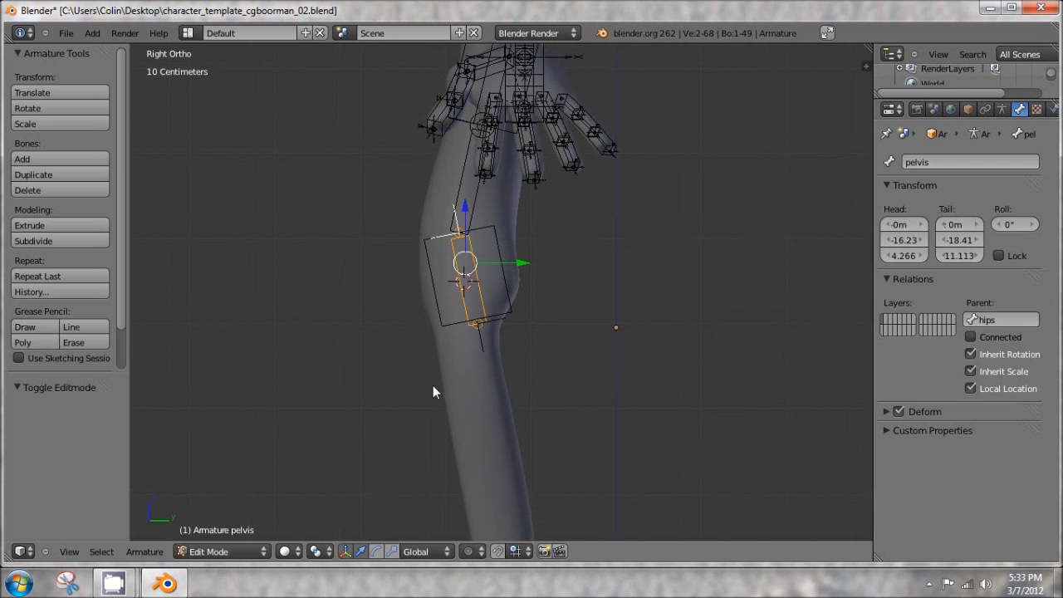
pyautogui.click(345, 552)
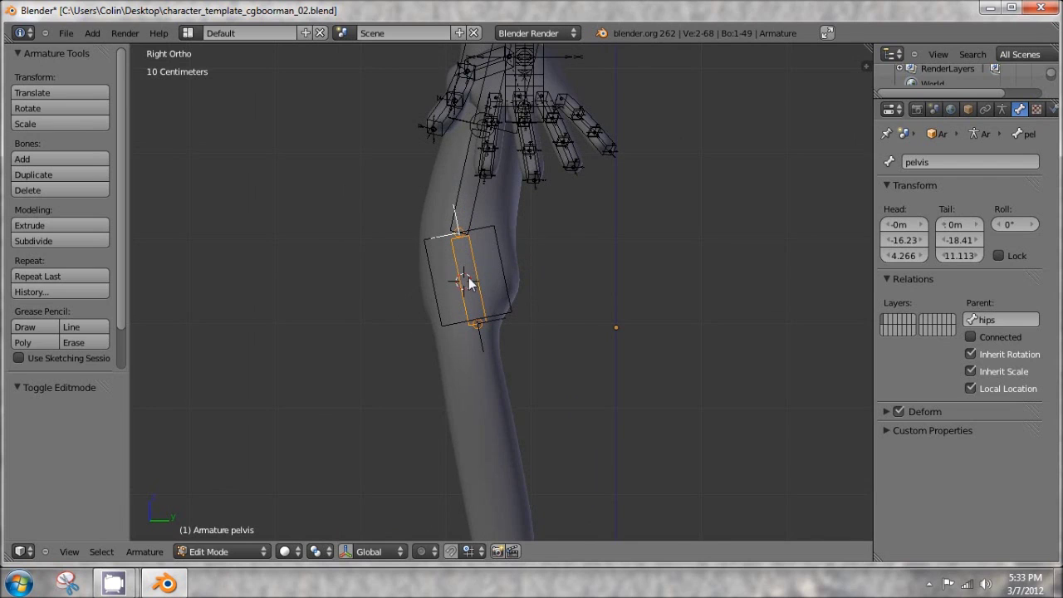
pyautogui.press('KP_1')
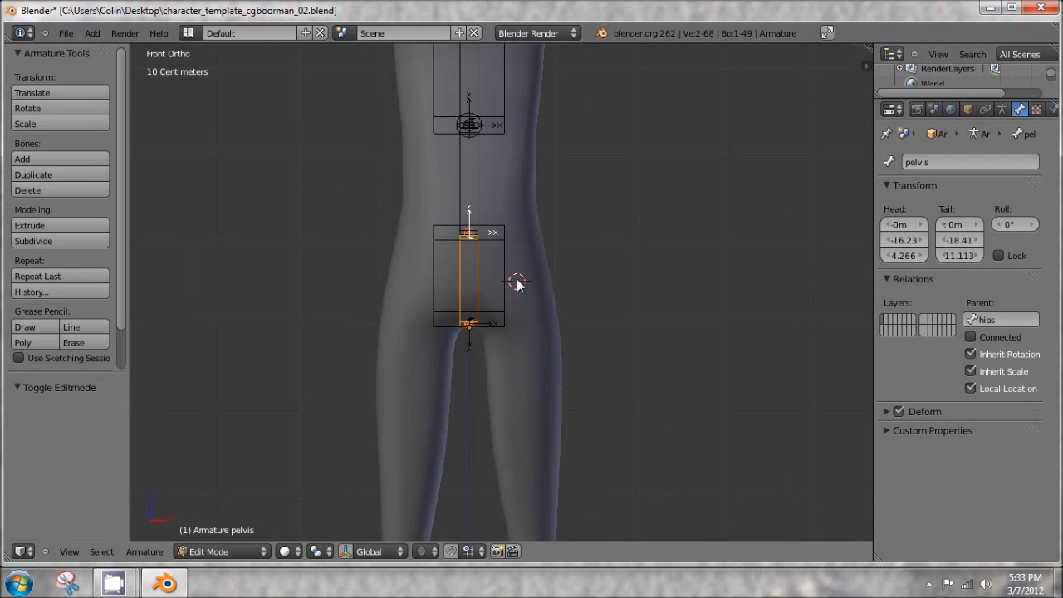
# Add a bone at the 3D cursor and move its tip about 1.82 m down to the character's left foot
pyautogui.hotkey('shift', 'a')
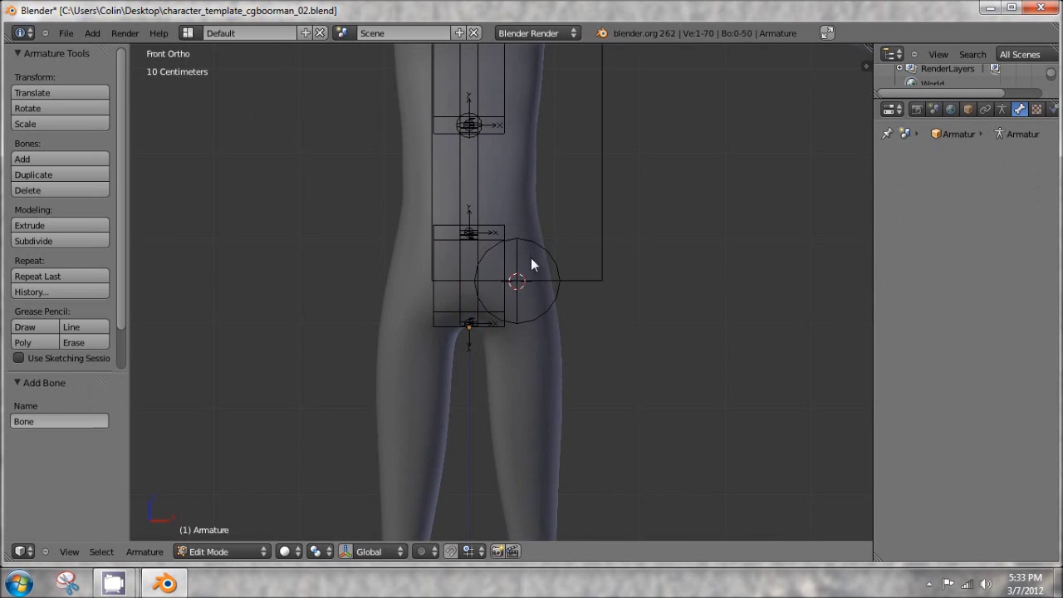
pyautogui.scroll(-3, 552, 258)
pyautogui.scroll(-5, 499, 149)
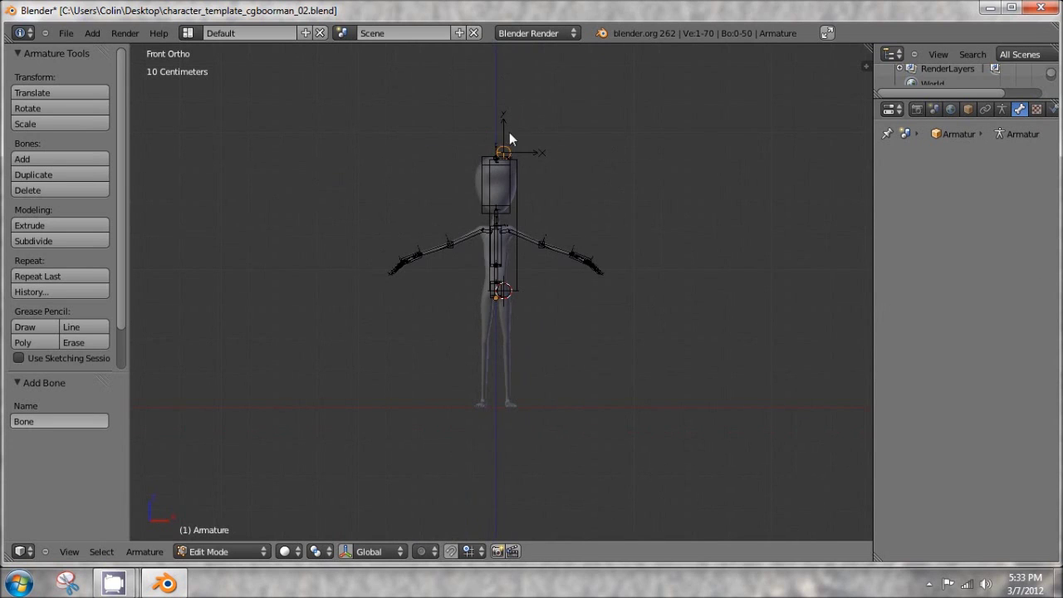
pyautogui.press('g')
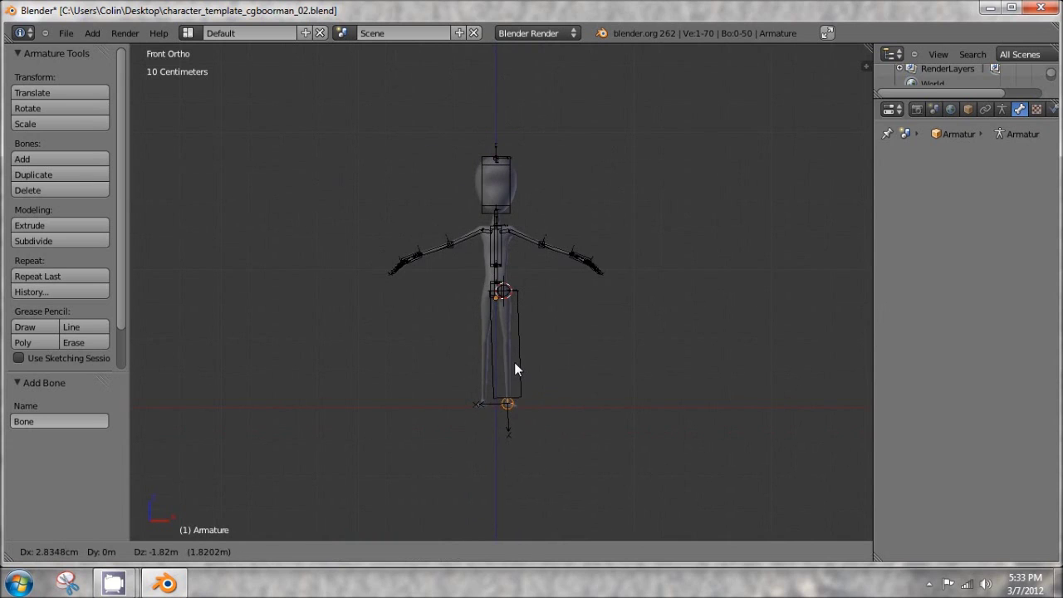
pyautogui.click(512, 364)
# Select the whole new leg bone and start the Screencast Keys display
pyautogui.scroll(5, 508, 364)
pyautogui.keyDown('shift'); pyautogui.moveTo(500, 381); pyautogui.dragTo(474, 148, button='middle'); pyautogui.keyUp('shift')
pyautogui.rightClick(493, 128)
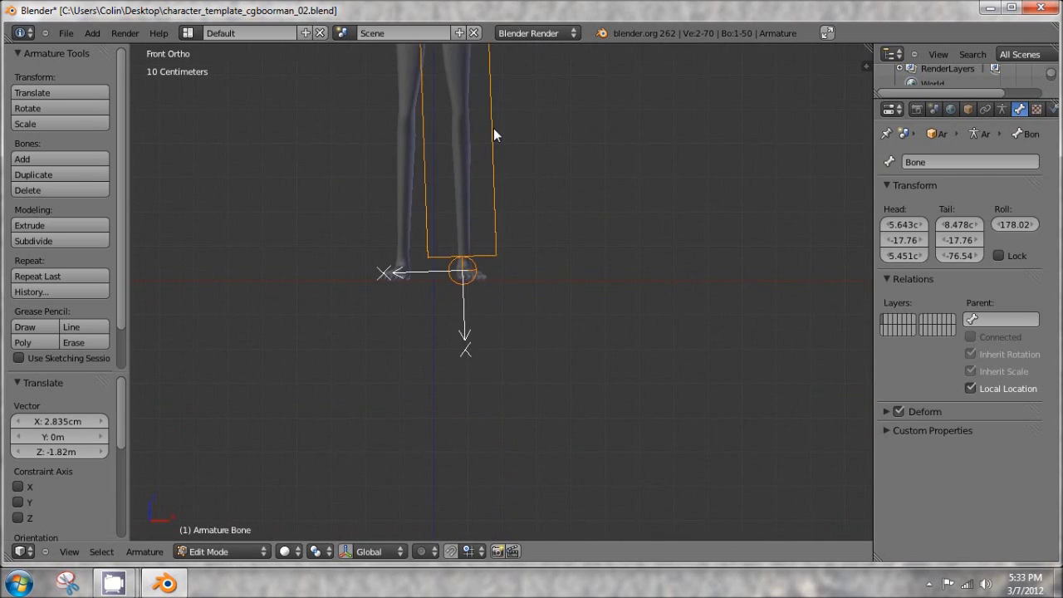
pyautogui.keyDown('shift'); pyautogui.moveTo(542, 114); pyautogui.dragTo(571, 216, button='middle'); pyautogui.keyUp('shift')
pyautogui.press('n')
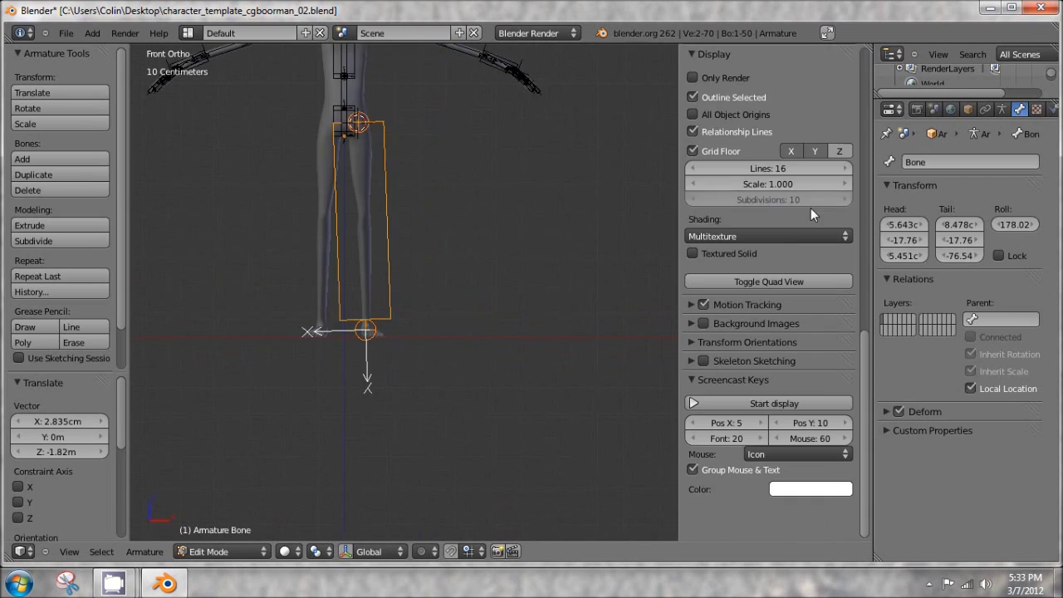
pyautogui.click(709, 400)
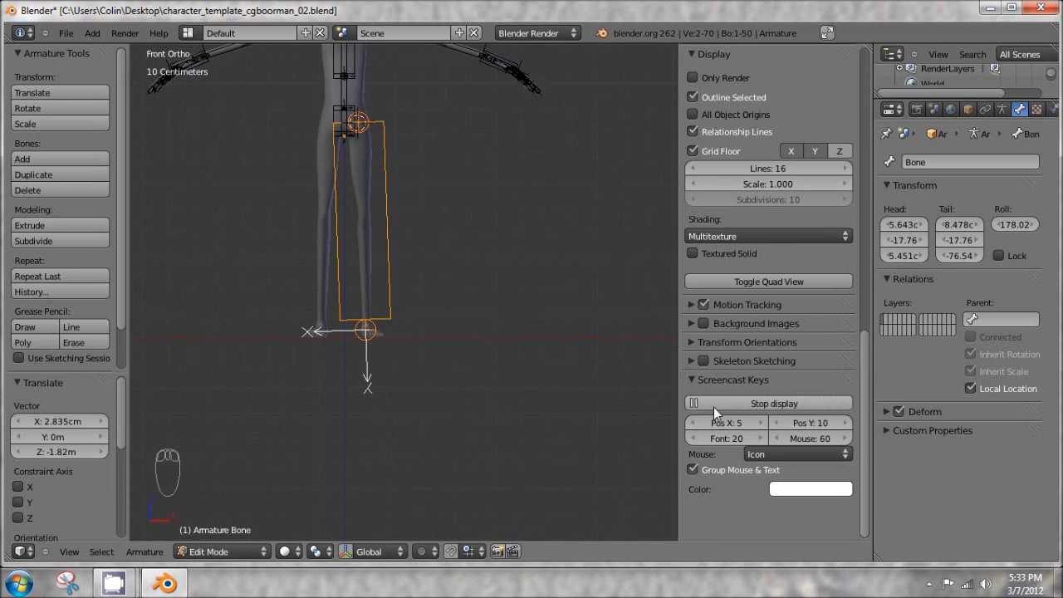
pyautogui.press('n')
# Scale the leg bone's B-Bone display thickness down to about 0.107 so it fits inside the leg
pyautogui.keyDown('shift'); pyautogui.moveTo(475, 189); pyautogui.dragTo(537, 342, button='middle'); pyautogui.keyUp('shift')
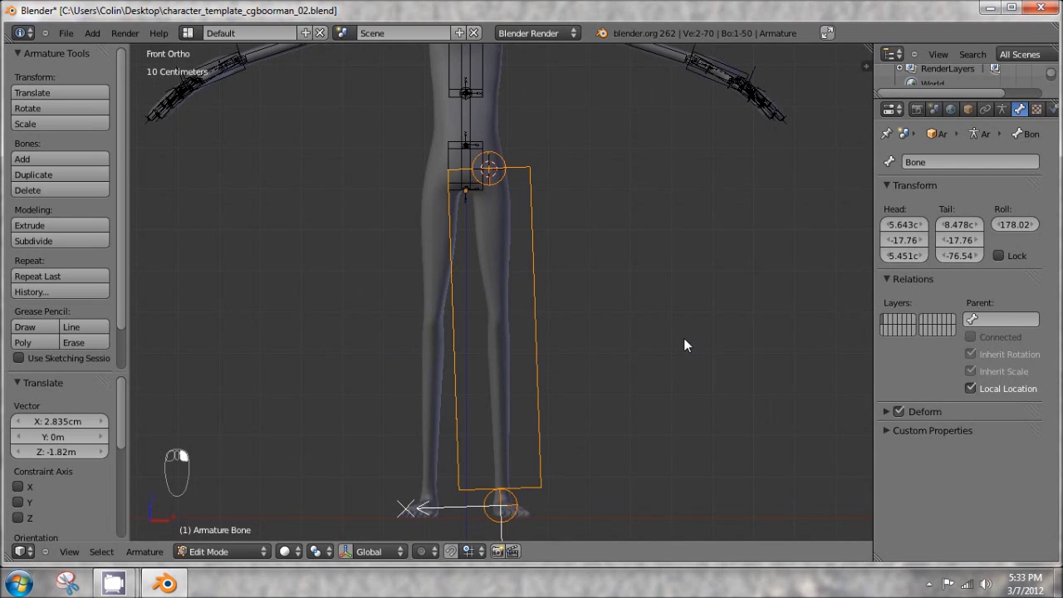
pyautogui.hotkey('ctrl', 'alt', 's')
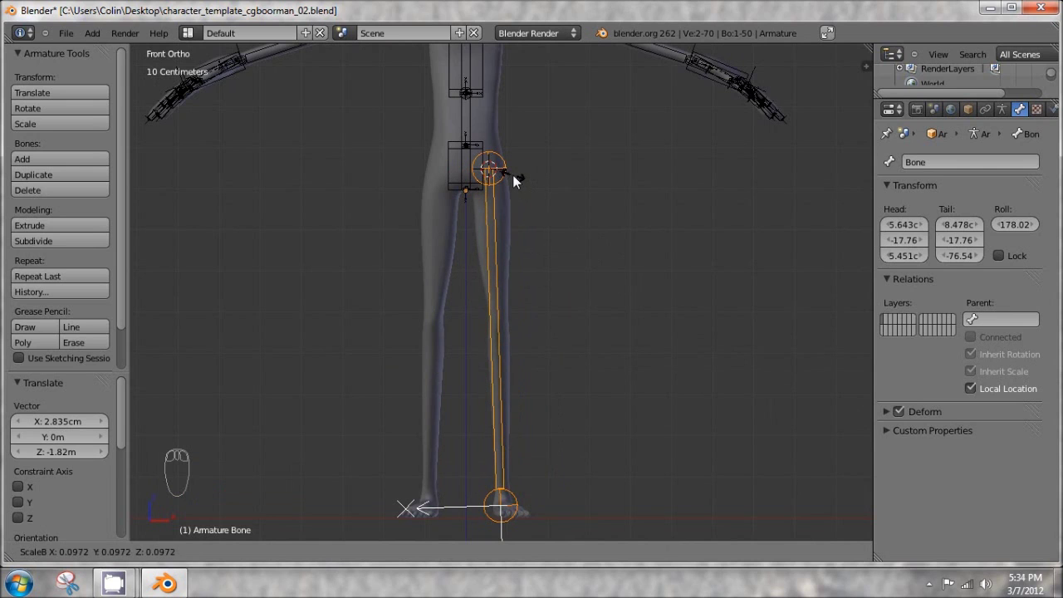
pyautogui.click(513, 177)
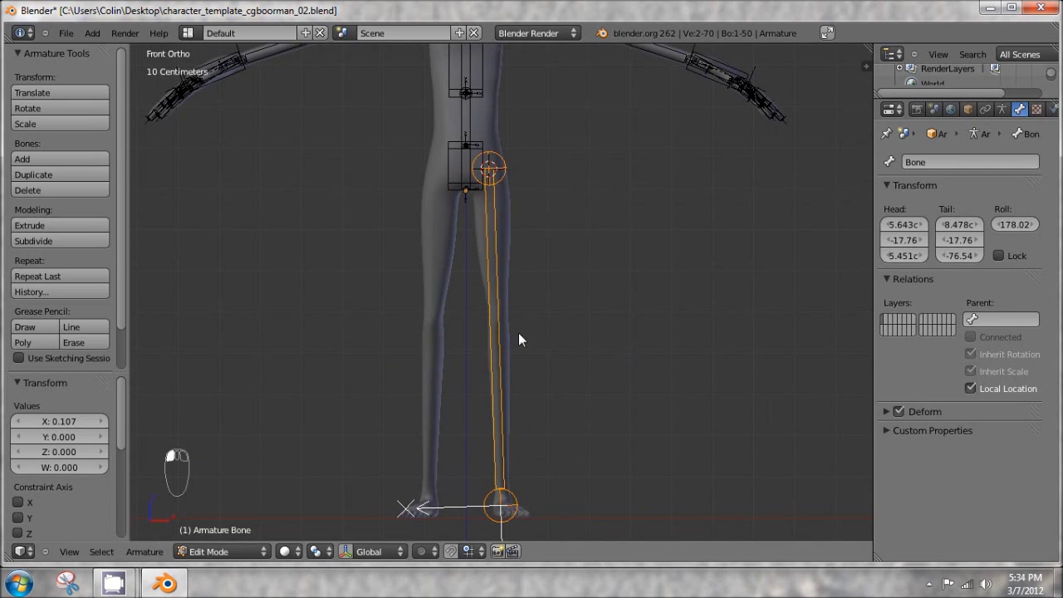
# In side view, move the leg bone's lower tip about 21.6 cm back along Y and fine-tune it inside the ankle
pyautogui.press('KP_3')
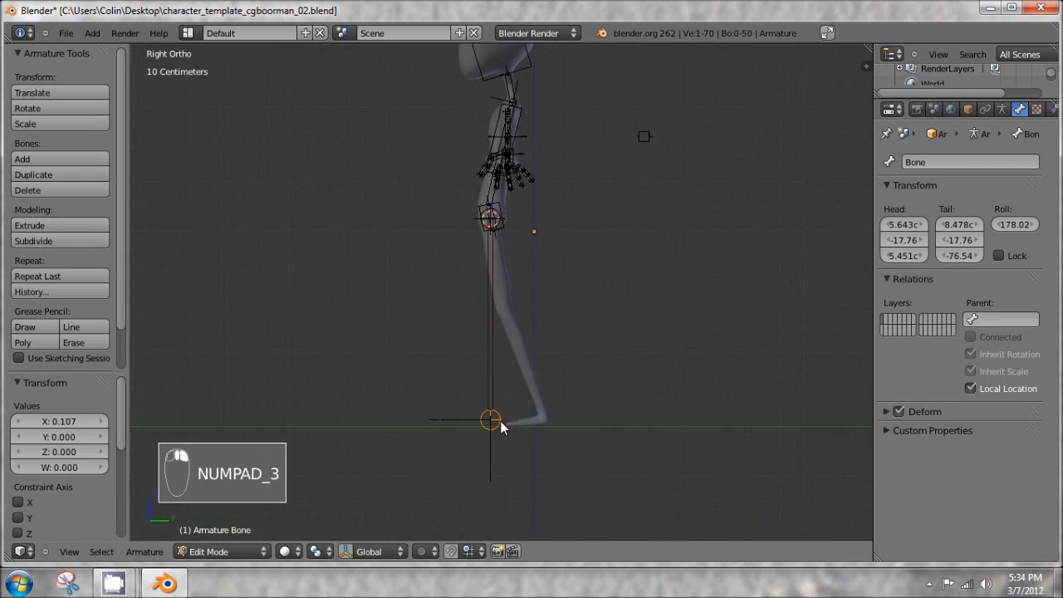
pyautogui.scroll(4, 510, 421)
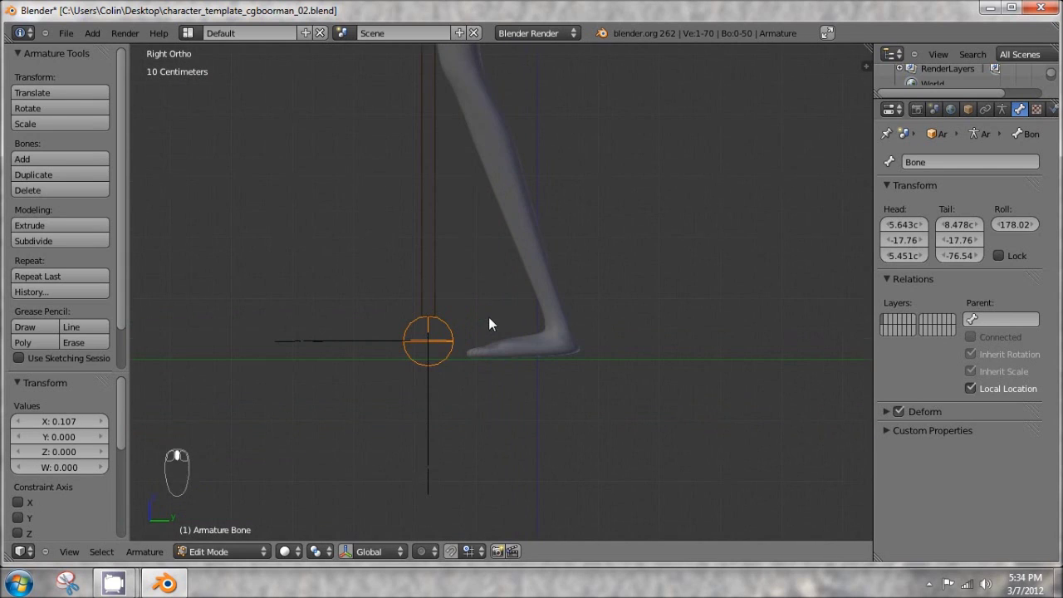
pyautogui.press('g')
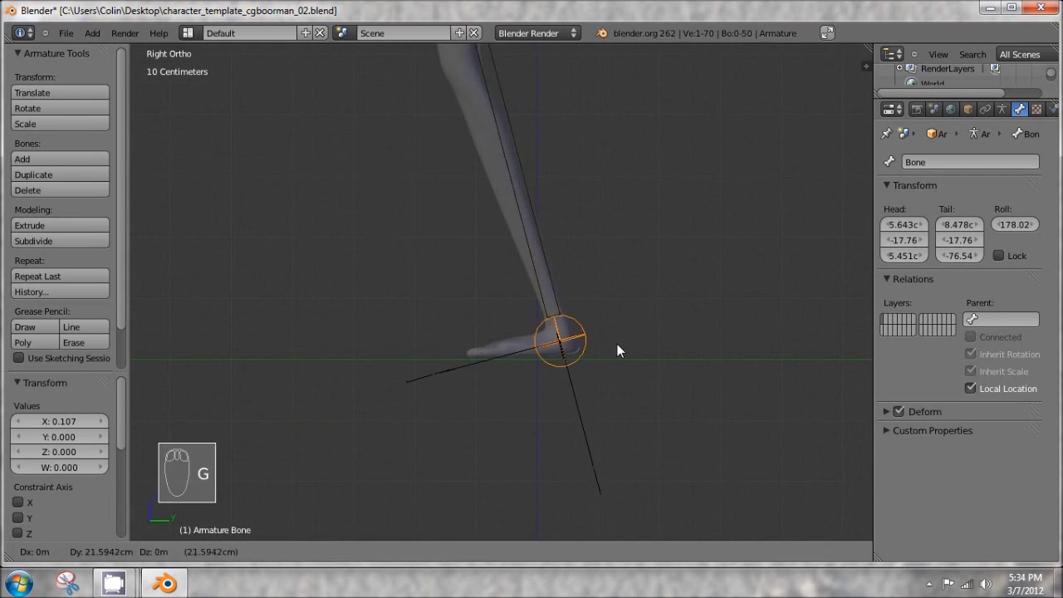
pyautogui.click(618, 344)
pyautogui.scroll(4, 505, 307)
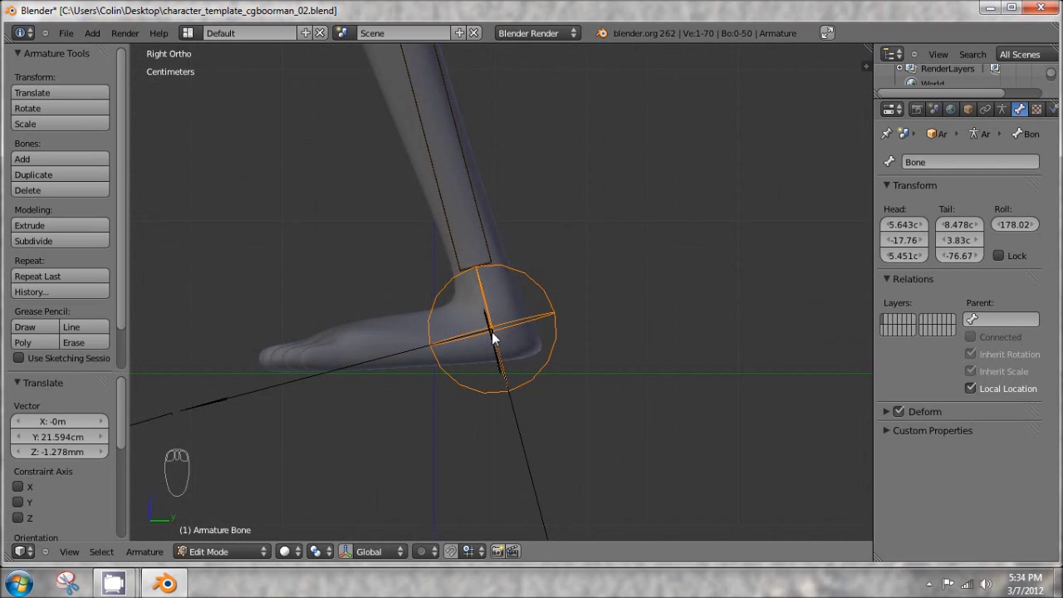
pyautogui.press('g')
pyautogui.click(493, 304)
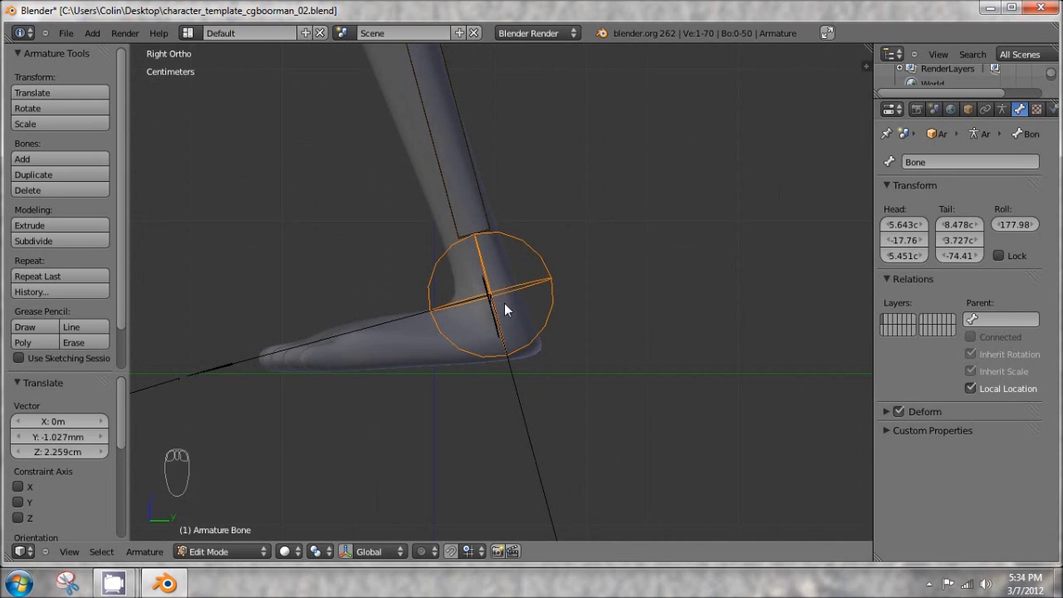
pyautogui.press('g')
pyautogui.click(485, 315)
# Show the transform manipulator and shift the bone's ankle tip about 5.6 mm along X in front view
pyautogui.press('KP_1')
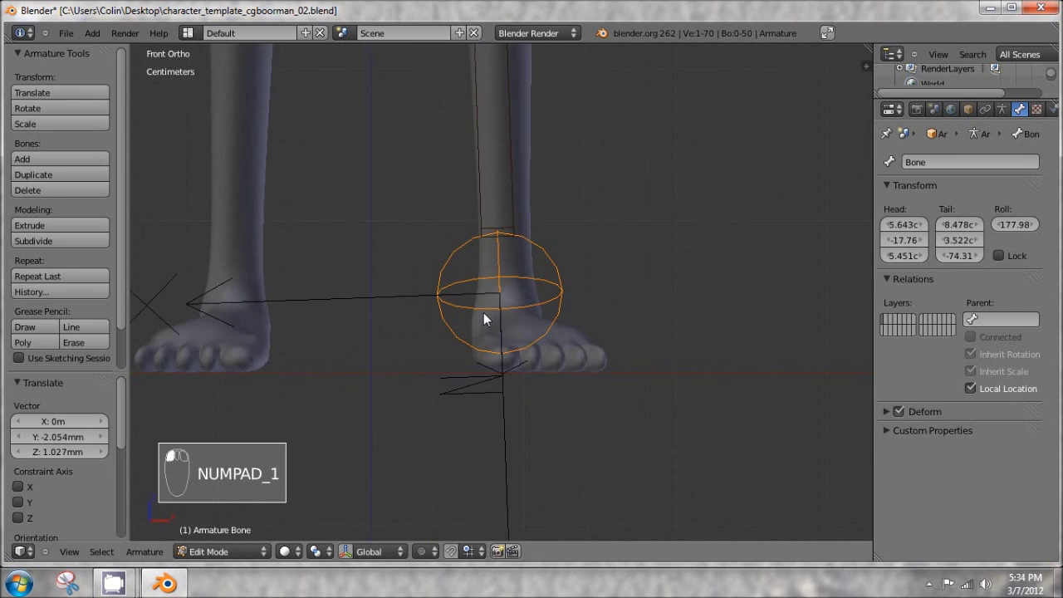
pyautogui.click(344, 553)
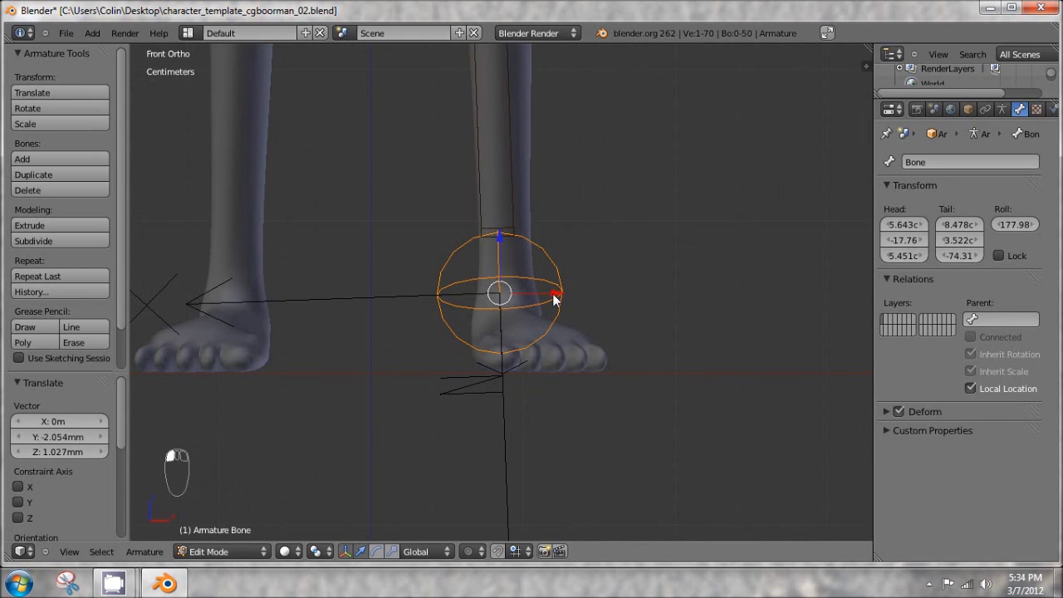
pyautogui.moveTo(555, 294); pyautogui.dragTo(564, 299)
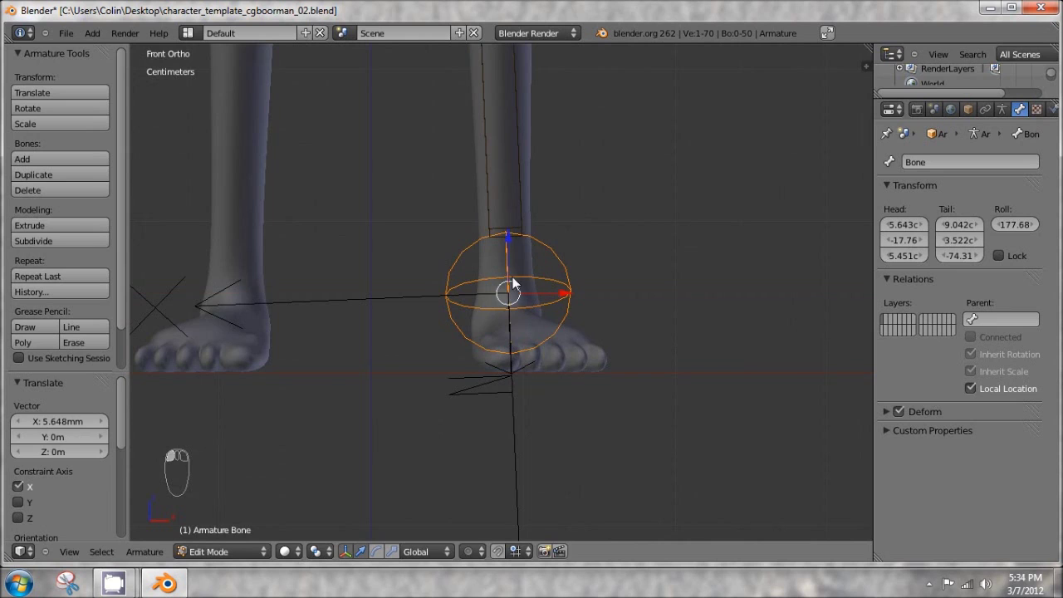
pyautogui.moveTo(513, 277)
pyautogui.mouseDown(button='middle')
pyautogui.moveTo(423, 311)
pyautogui.moveTo(377, 311)
pyautogui.moveTo(502, 291)
pyautogui.mouseUp(button='middle')
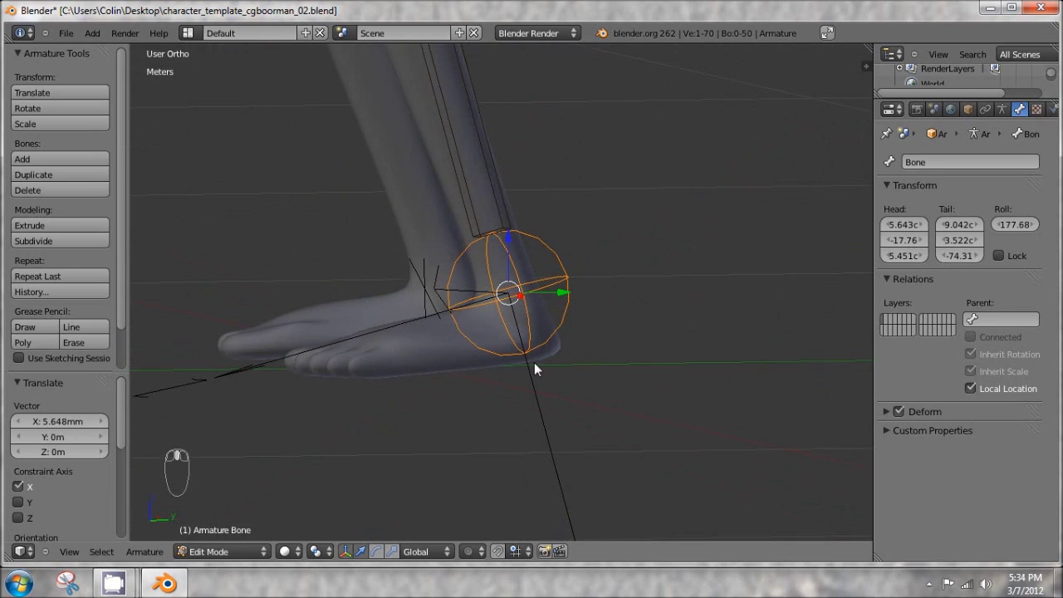
# Subdivide the long leg bone once to split it into upper and lower leg bones
pyautogui.press('KP_3')
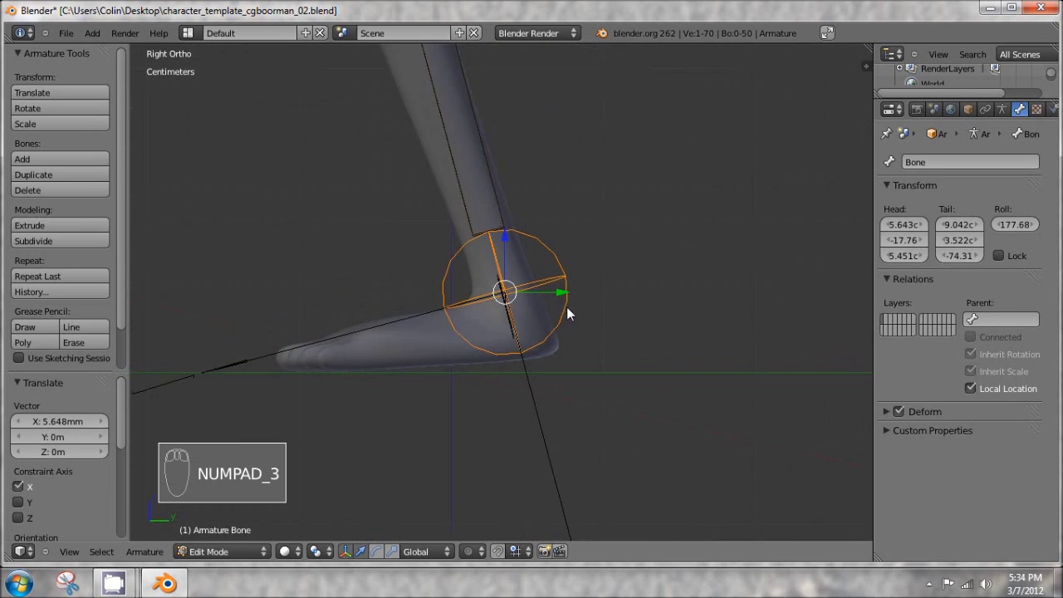
pyautogui.scroll(-3, 487, 180)
pyautogui.keyDown('shift'); pyautogui.moveTo(522, 270); pyautogui.dragTo(547, 358, button='middle'); pyautogui.keyUp('shift')
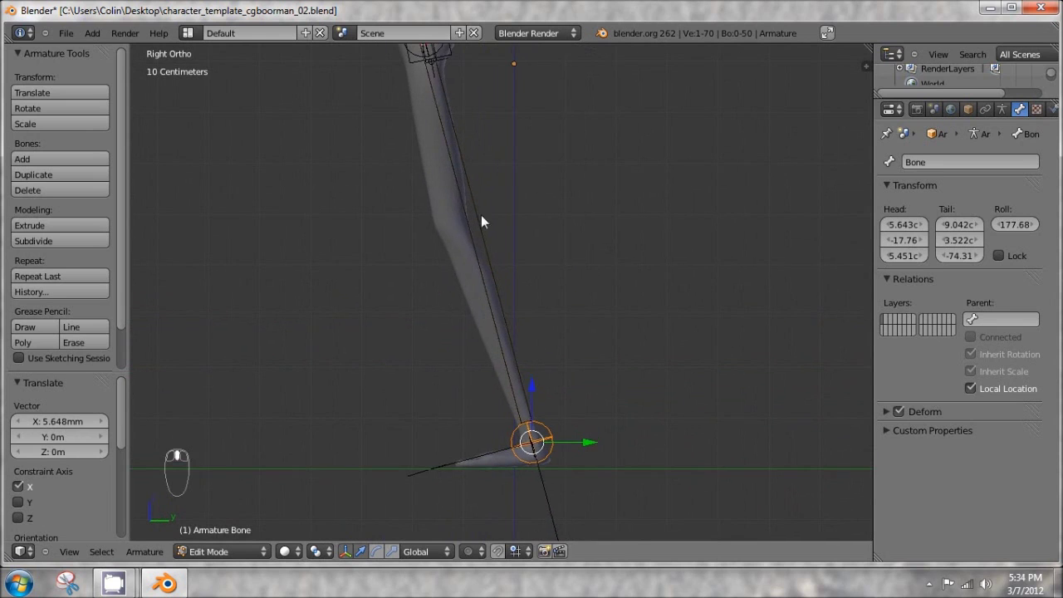
pyautogui.rightClick(482, 226)
pyautogui.press('w')
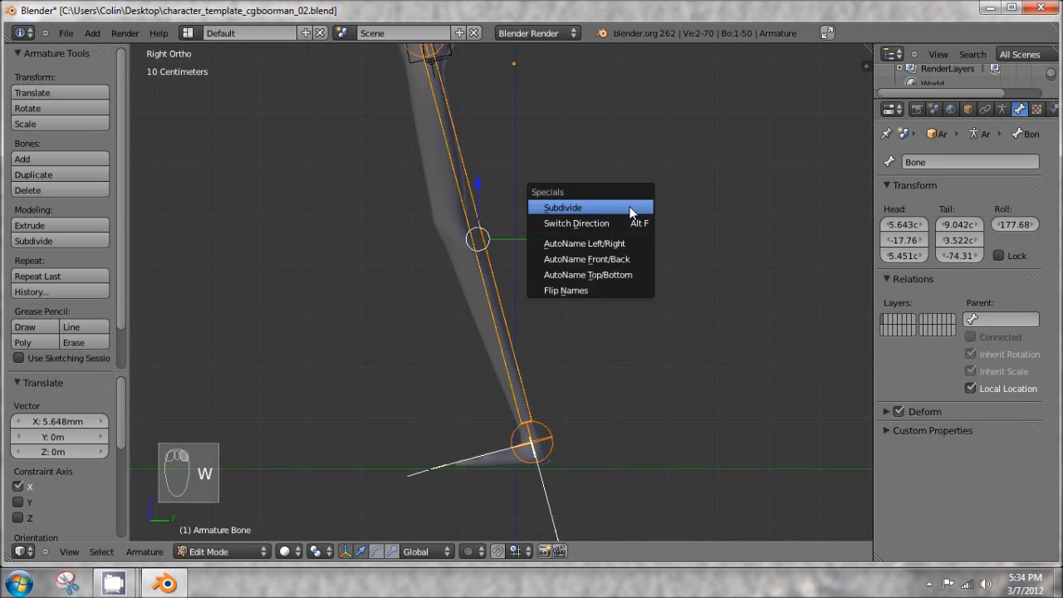
pyautogui.click(631, 212)
# In side view, move the knee joint about 5.2 cm forward and 2.8 cm up, and fine-tune it about 6 mm further forward
pyautogui.rightClick(480, 240)
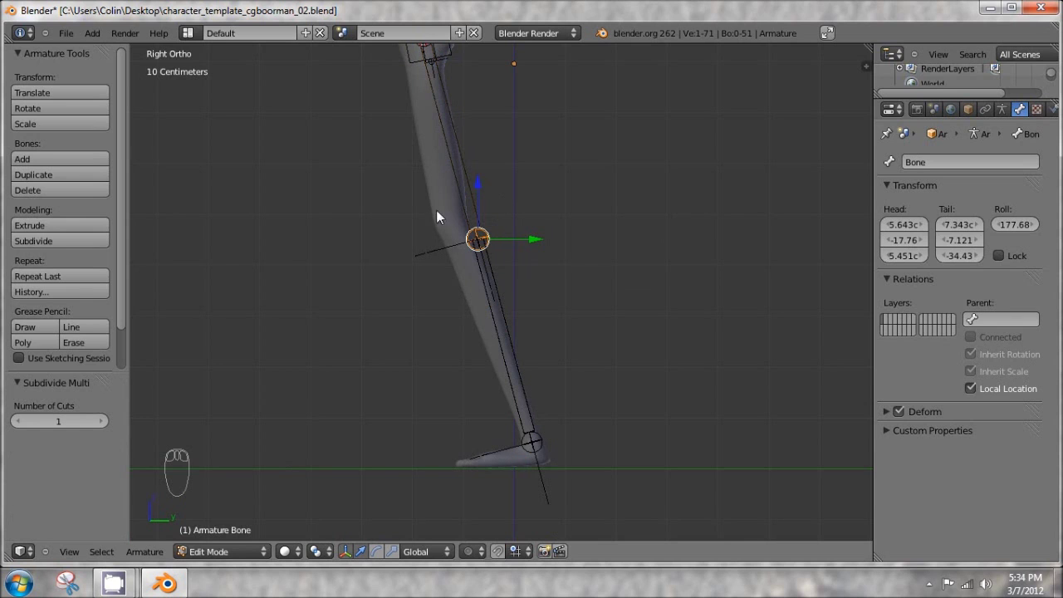
pyautogui.keyDown('shift'); pyautogui.moveTo(480, 197); pyautogui.dragTo(505, 225, button='middle'); pyautogui.keyUp('shift')
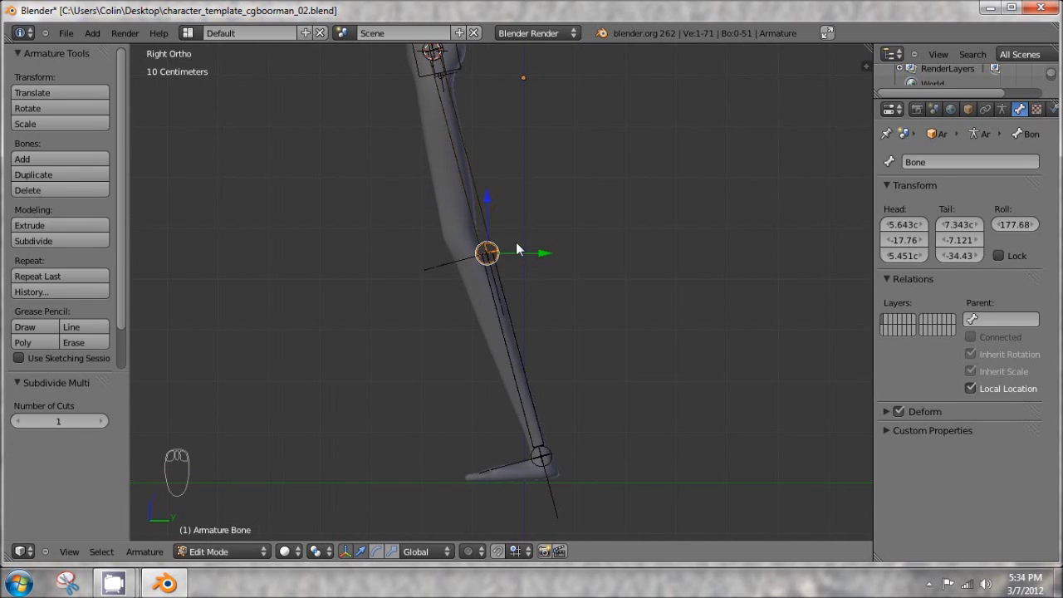
pyautogui.press('g')
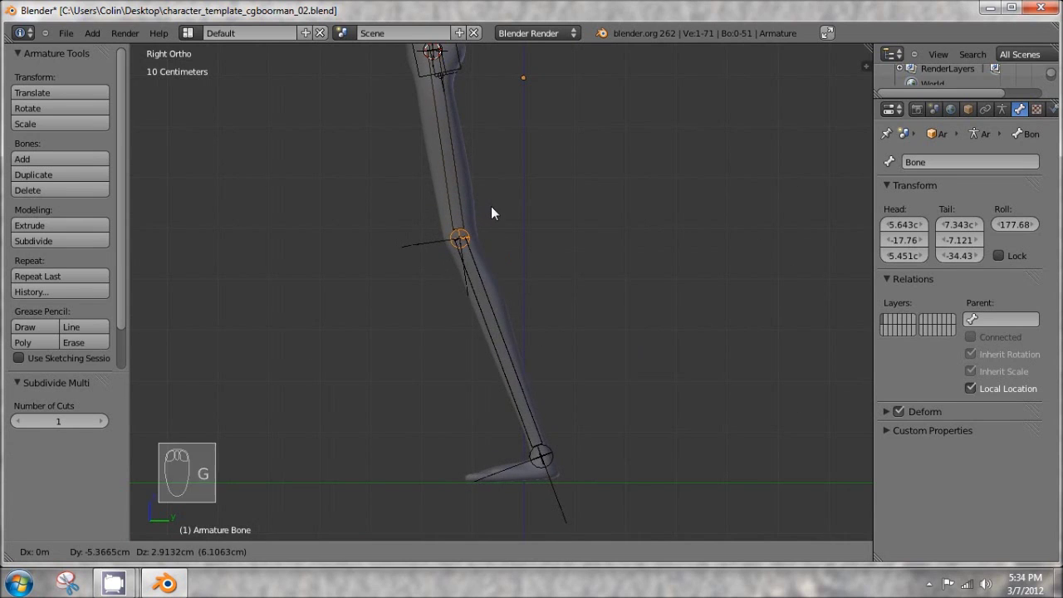
pyautogui.click(491, 213)
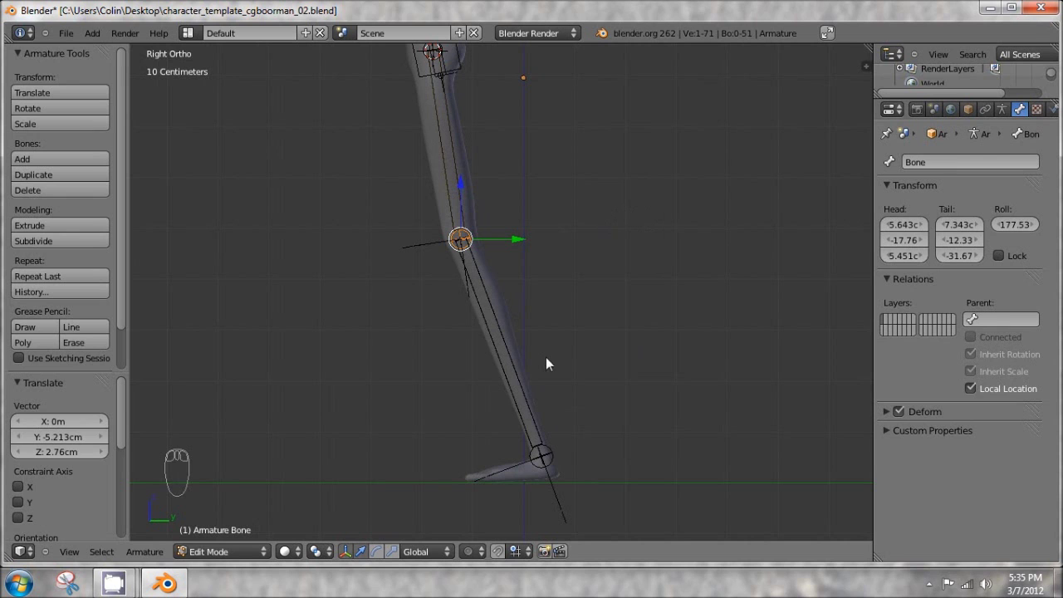
pyautogui.press('g')
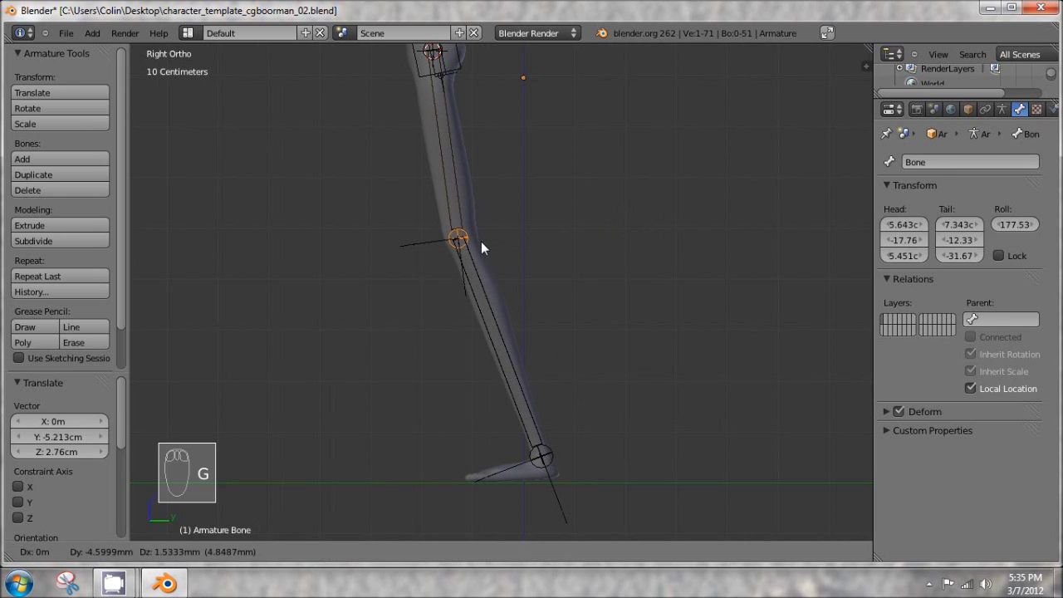
pyautogui.click(481, 241)
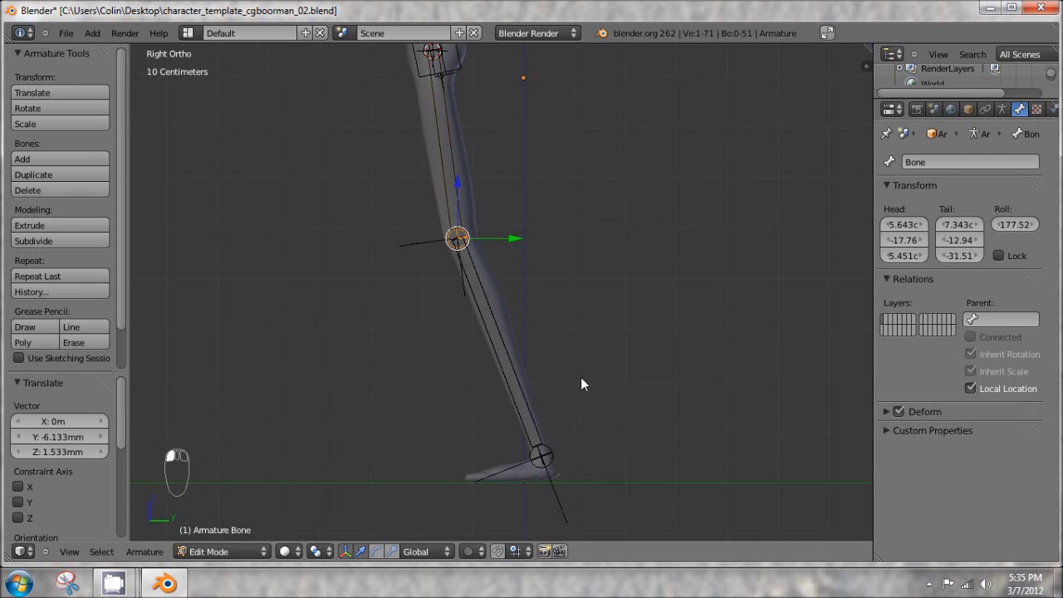
# In front view, shift the knee joint about 6.2 mm along X and nudge it about 0.9 mm further to centre it
pyautogui.press('KP_1')
pyautogui.scroll(2, 551, 326)
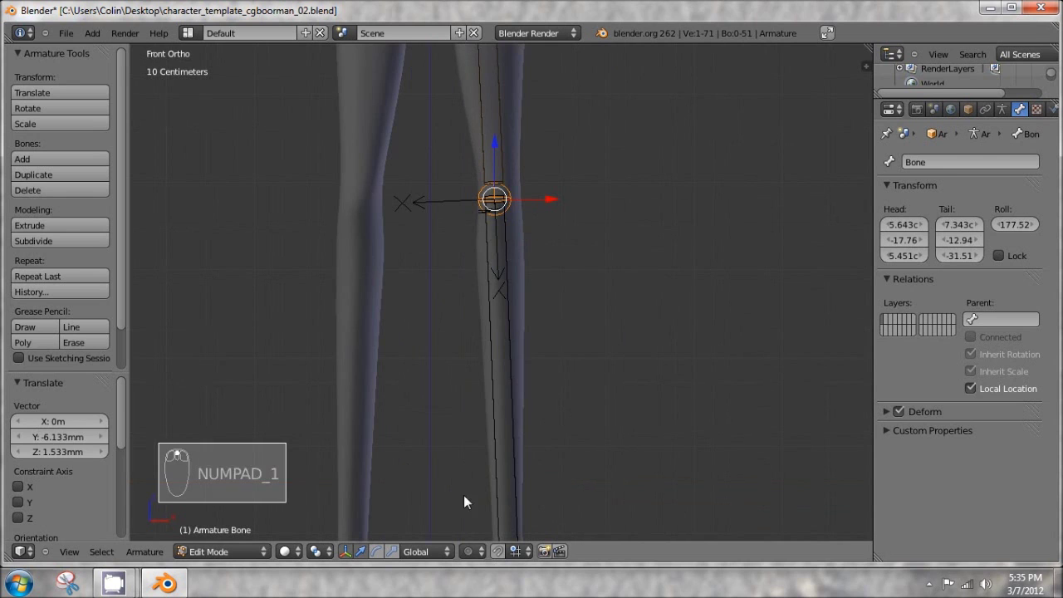
pyautogui.keyDown('shift'); pyautogui.moveTo(555, 222); pyautogui.dragTo(551, 337, button='middle'); pyautogui.keyUp('shift')
pyautogui.press('g')
pyautogui.press('x')
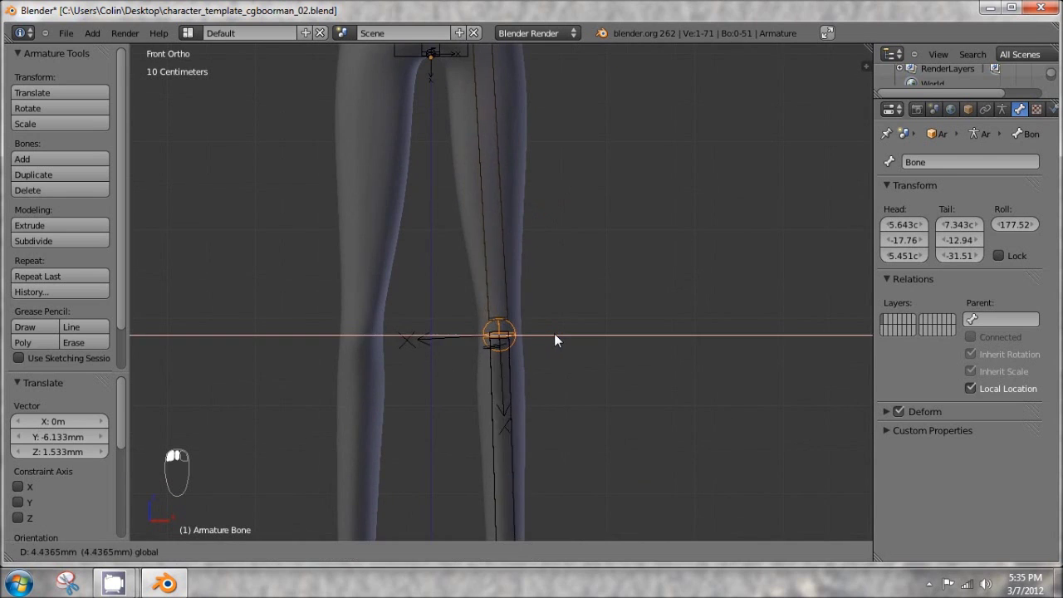
pyautogui.click(555, 334)
pyautogui.press('g')
pyautogui.press('x')
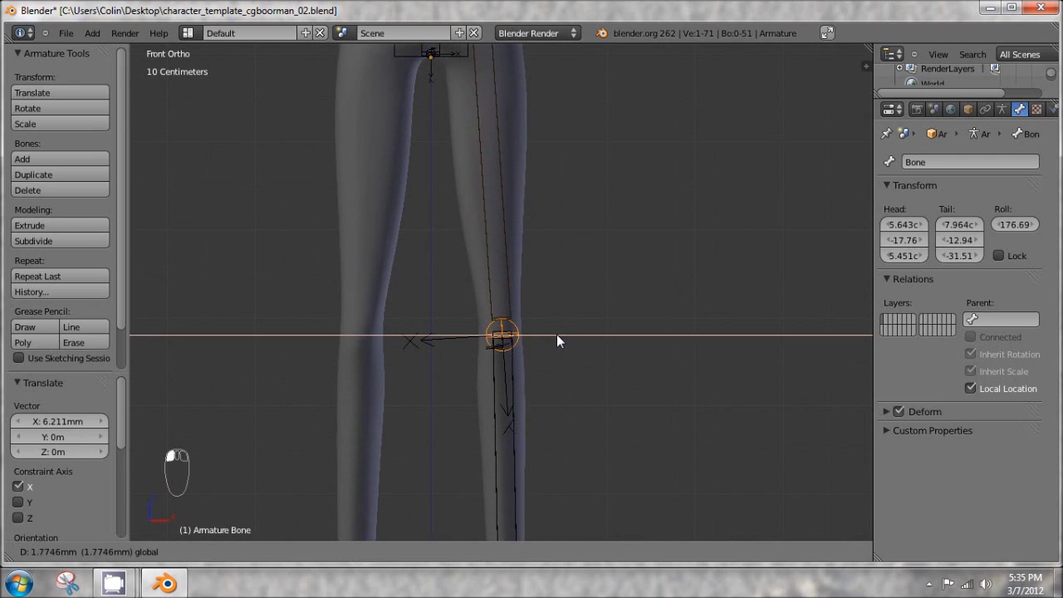
pyautogui.click(556, 334)
# Rename the upper leg bone as leg_upper.L
pyautogui.click(502, 193)
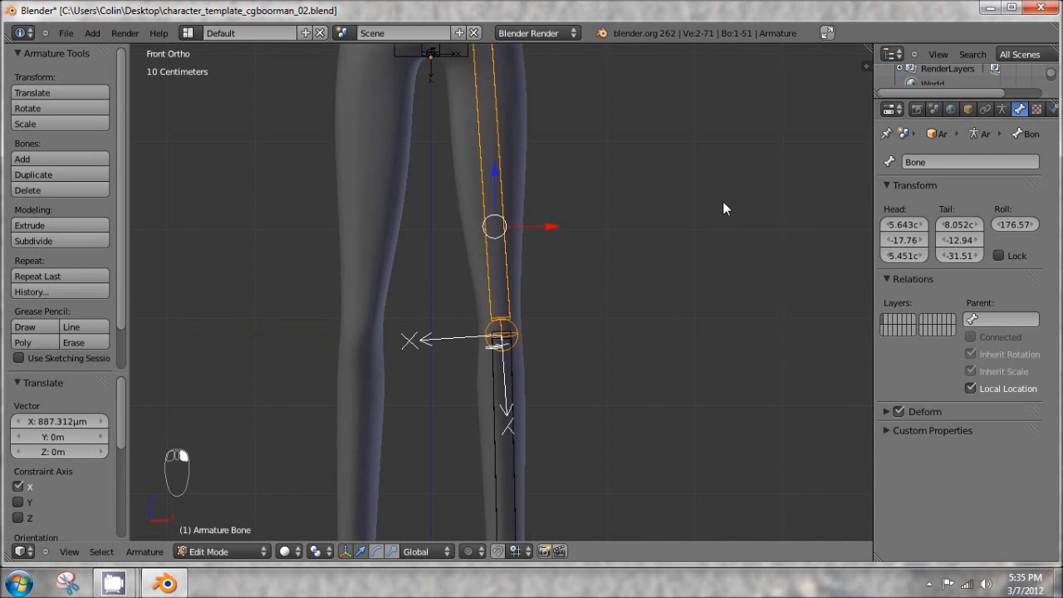
pyautogui.press('KP_3')
pyautogui.click(942, 161)
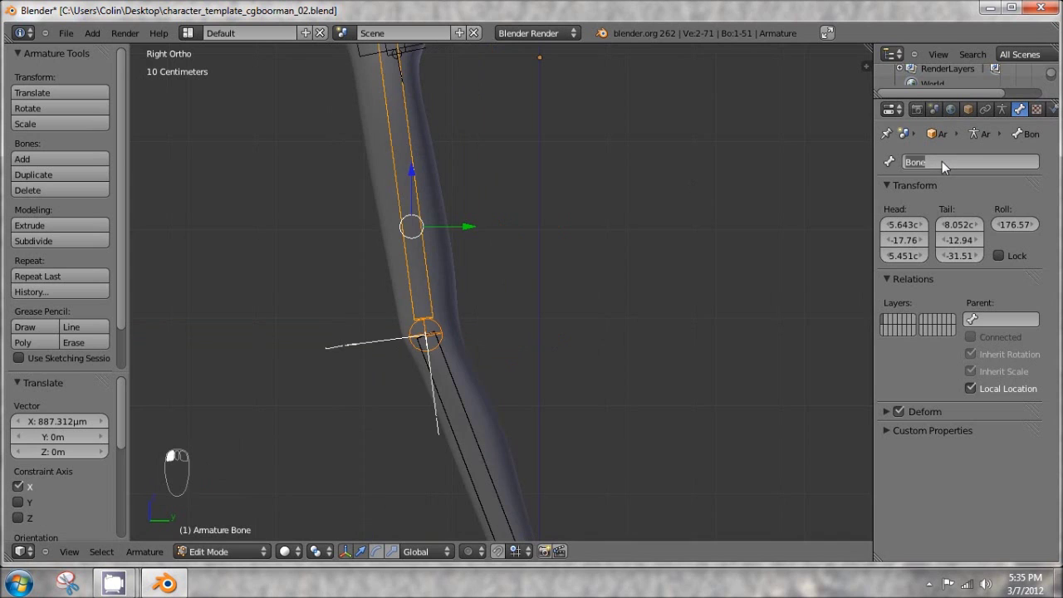
pyautogui.write('leg_upper.L')
pyautogui.press('Return')
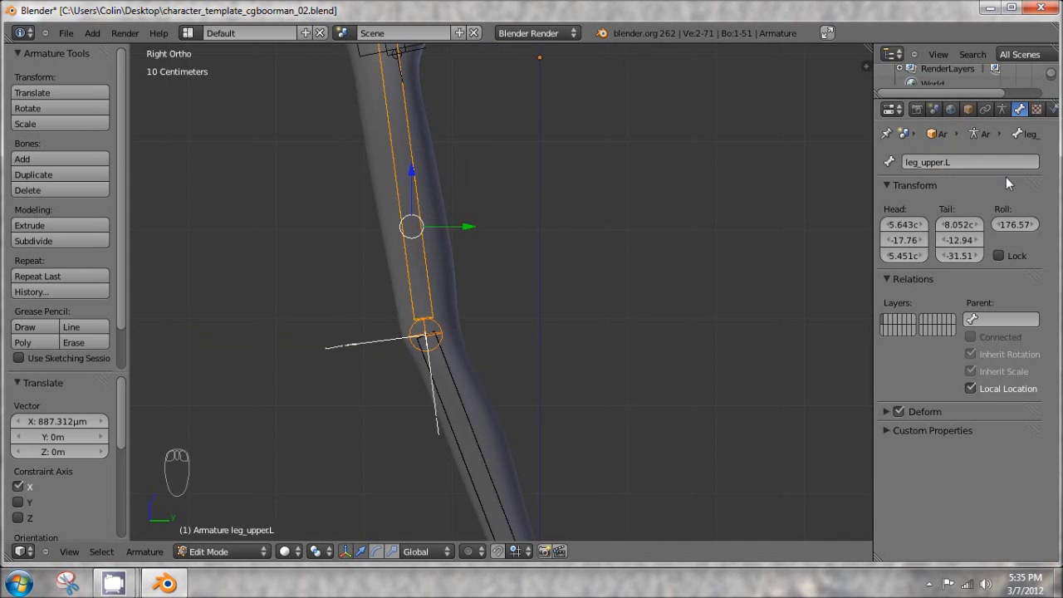
# Rename the lower leg bone as leg_lower.L
pyautogui.rightClick(451, 375)
pyautogui.click(969, 161)
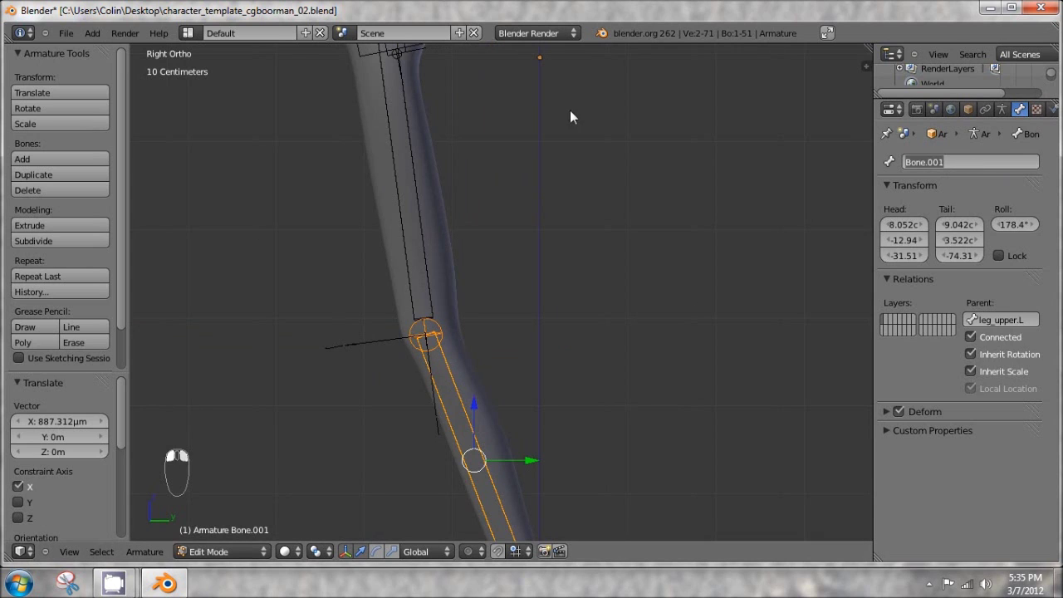
pyautogui.press('BackSpace')
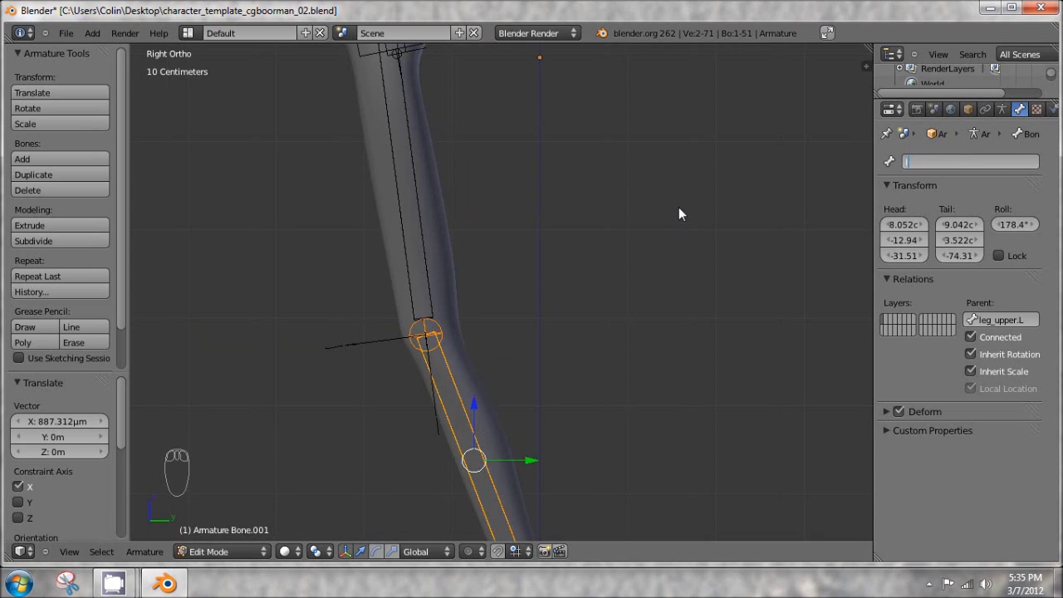
pyautogui.write('leg_lower.L')
pyautogui.press('BackSpace')
pyautogui.write('.L')
pyautogui.press('Return')
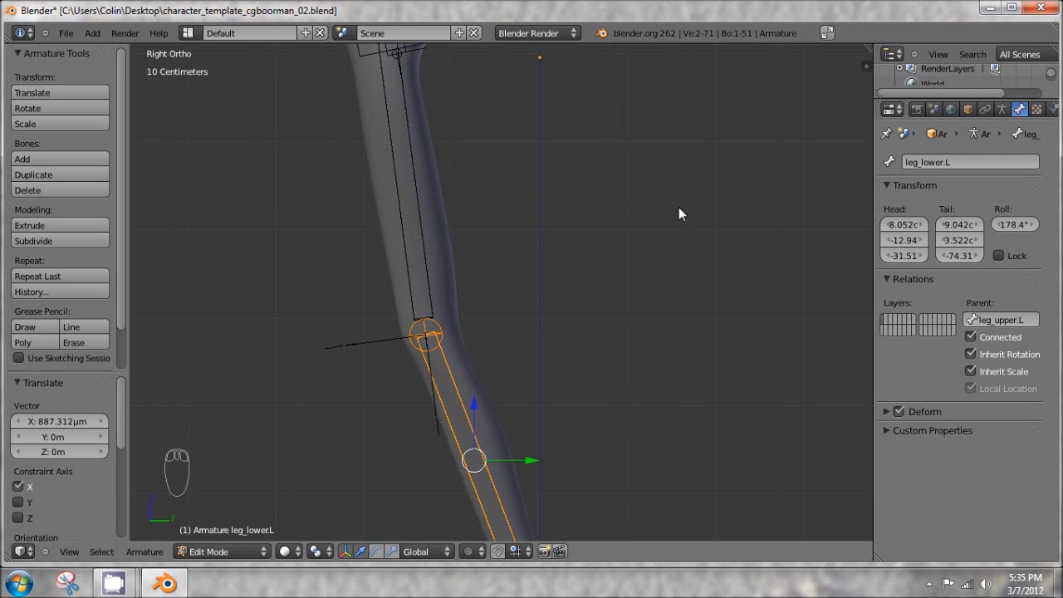
# Extrude a foot bone from the ankle about 9.1 cm forward and 3.8 cm down, and nudge its tip about 5 mm further forward
pyautogui.press('KP_Decimal')
pyautogui.keyDown('shift'); pyautogui.moveTo(551, 465); pyautogui.dragTo(537, 285, button='middle'); pyautogui.keyUp('shift')
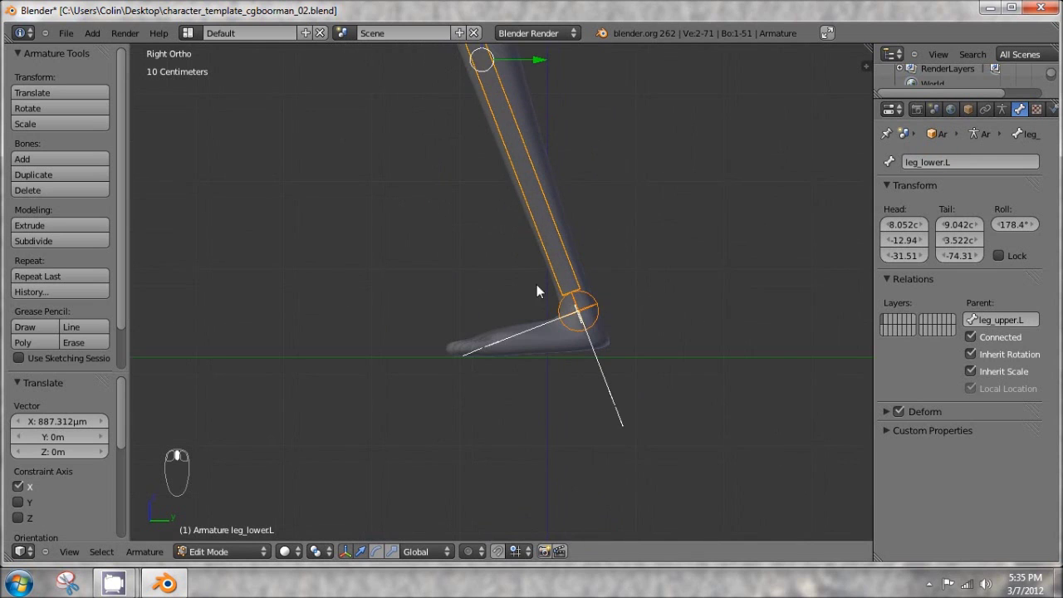
pyautogui.scroll(2, 575, 307)
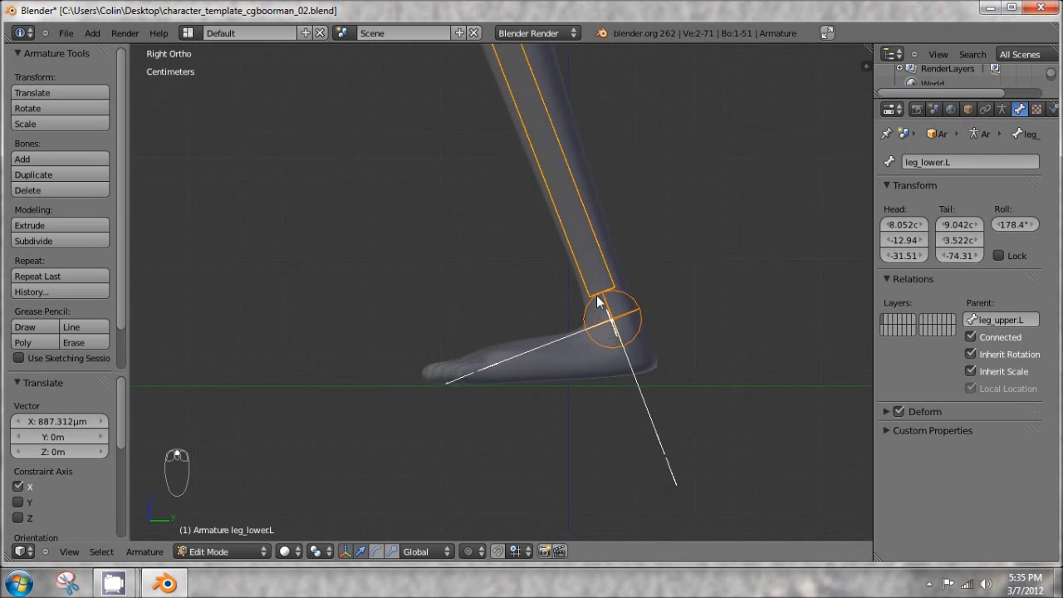
pyautogui.rightClick(617, 317)
pyautogui.moveTo(624, 347); pyautogui.dragTo(527, 344, button='middle')
pyautogui.press('KP_3')
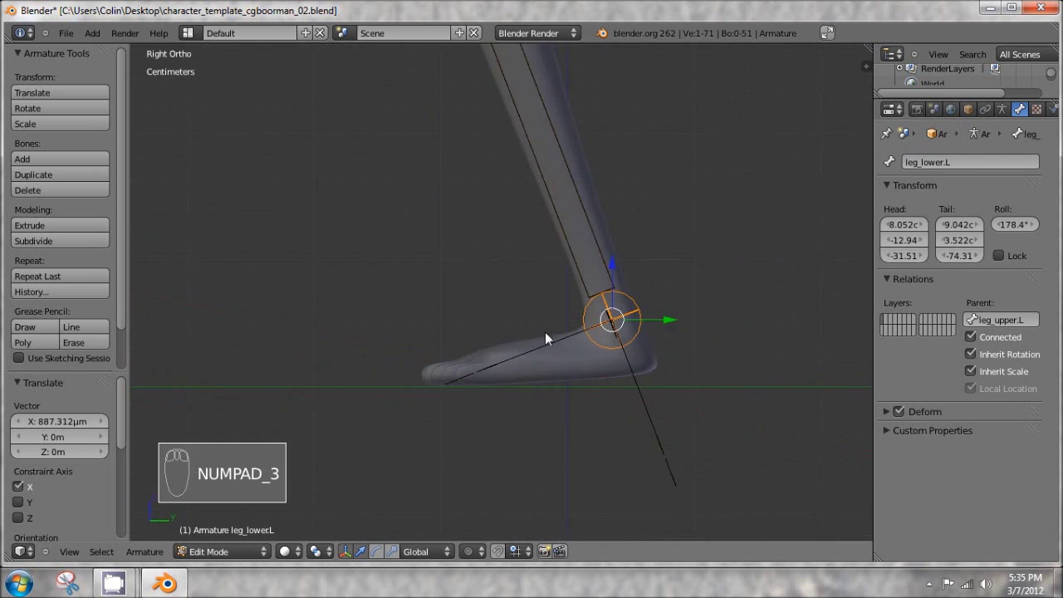
pyautogui.keyDown('shift'); pyautogui.moveTo(518, 271); pyautogui.dragTo(467, 280, button='middle'); pyautogui.keyUp('shift')
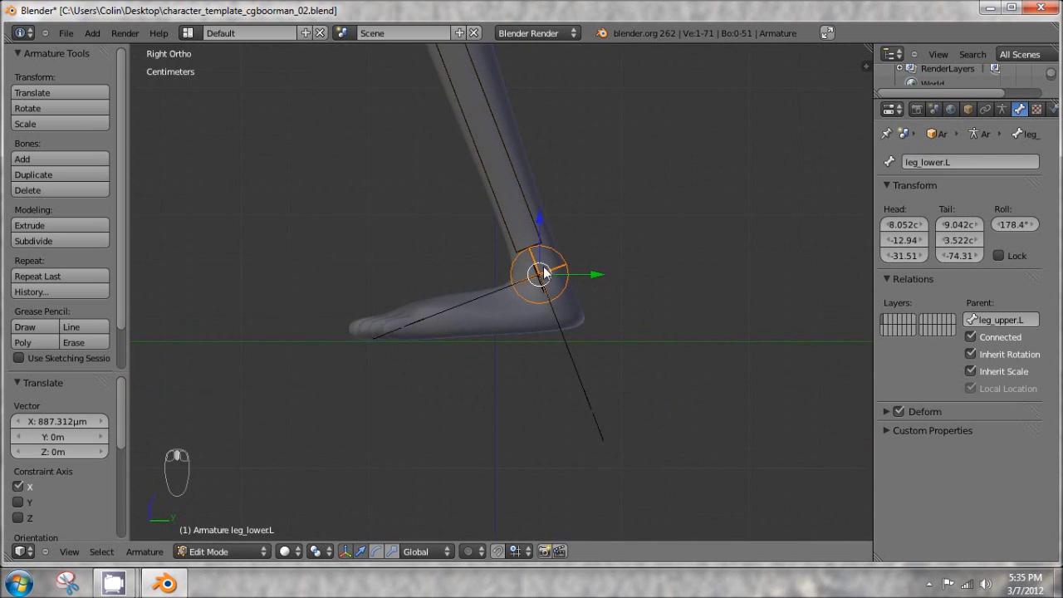
pyautogui.press('e')
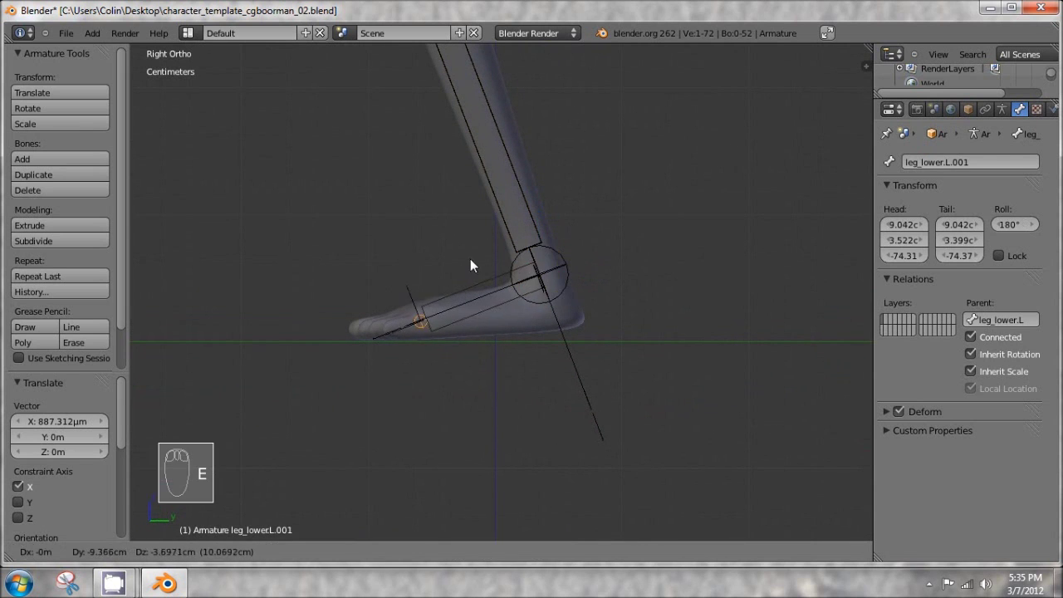
pyautogui.click(474, 268)
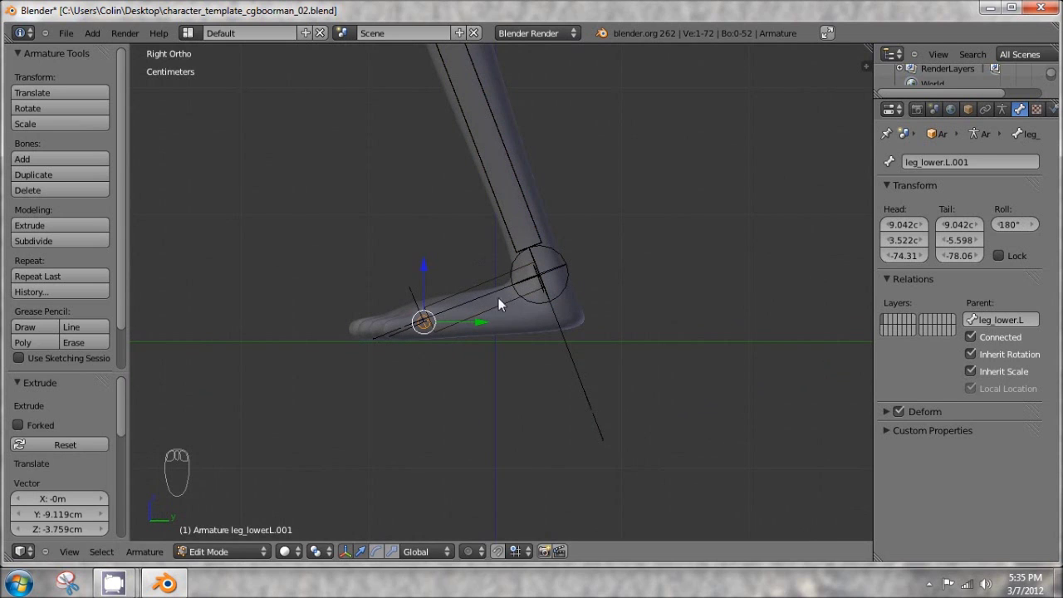
pyautogui.press('g')
pyautogui.click(424, 303)
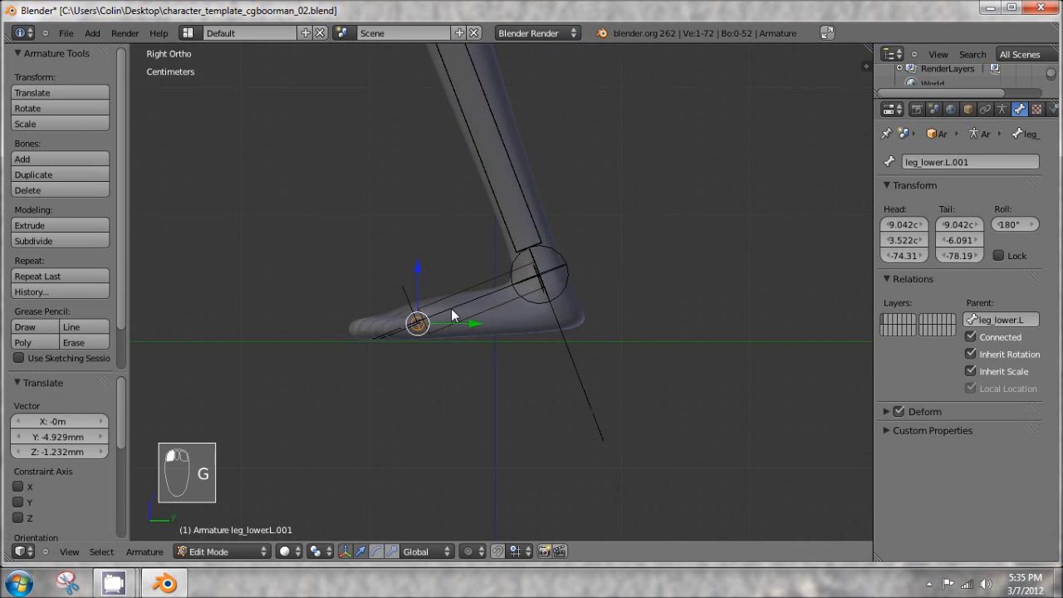
# From below, move the foot bone's tip about 1.85 cm along X and 3 mm forward, and fine-tune it to follow the foot's angle
pyautogui.press('ctrl+KP_7')
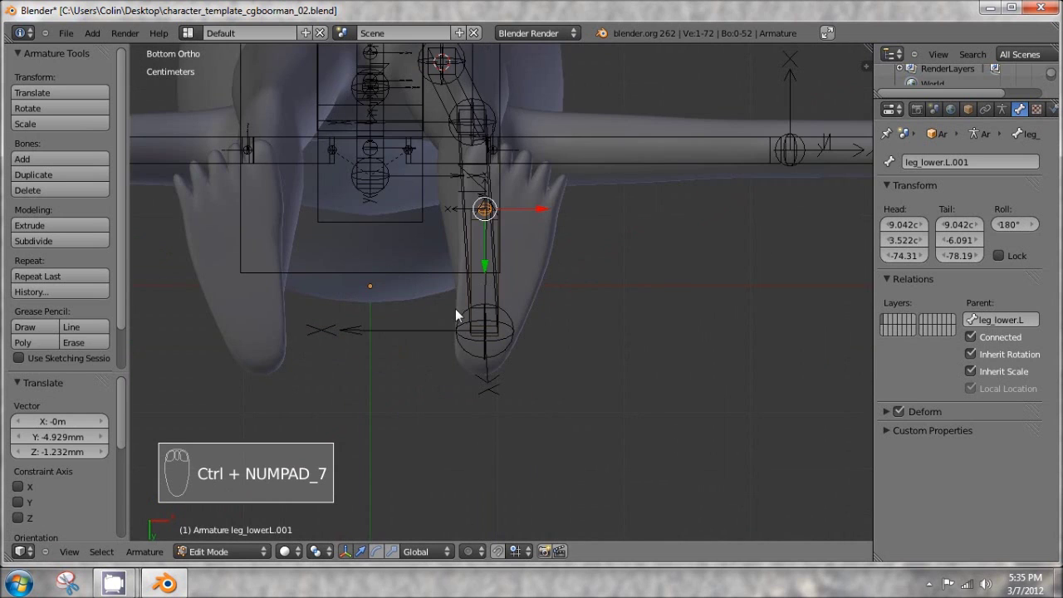
pyautogui.keyDown('shift'); pyautogui.moveTo(455, 308); pyautogui.dragTo(468, 381, button='middle'); pyautogui.keyUp('shift')
pyautogui.press('g')
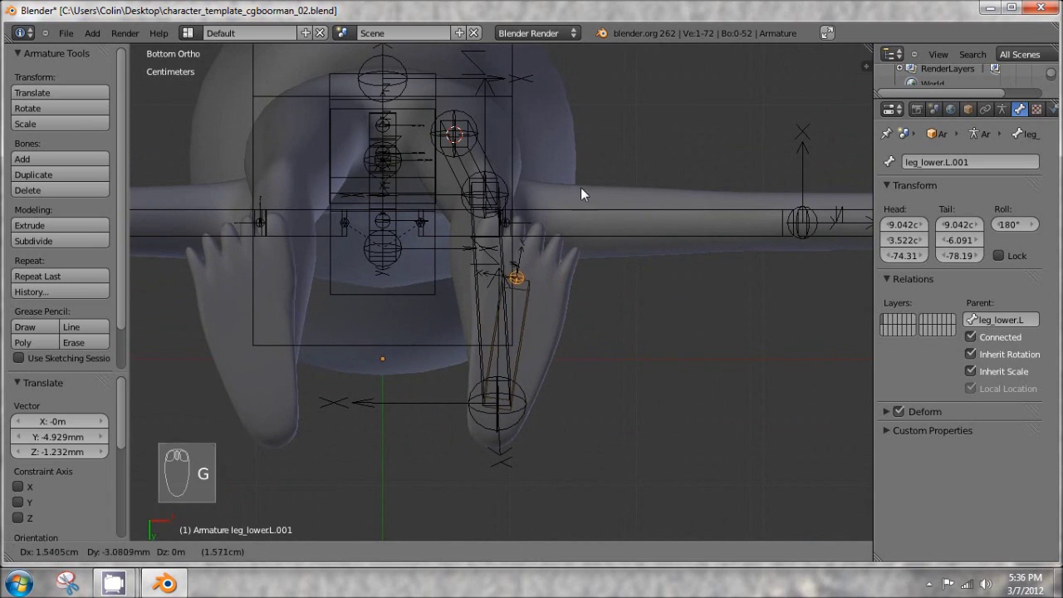
pyautogui.click(582, 188)
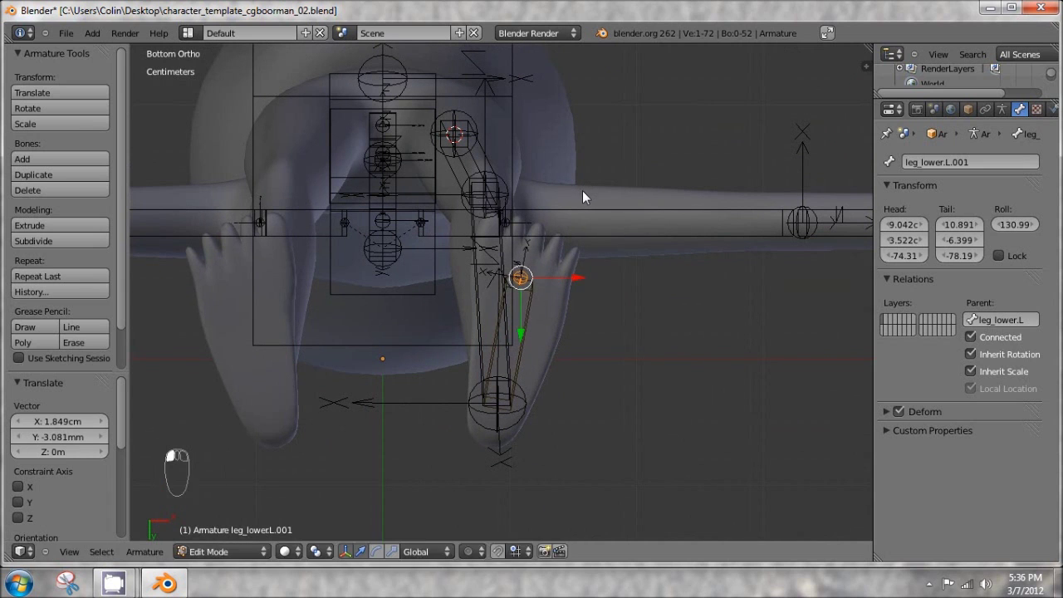
pyautogui.press('g')
pyautogui.click(582, 191)
# Select the lower leg bone together with the upper leg bone, leaving the upper one active
pyautogui.moveTo(552, 313); pyautogui.dragTo(557, 426, button='middle')
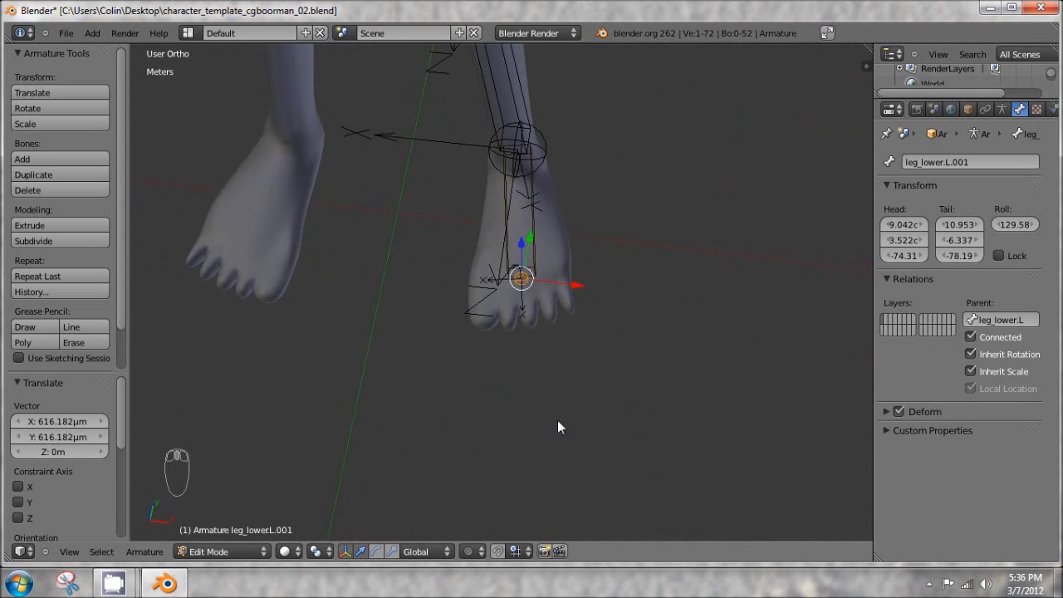
pyautogui.moveTo(534, 224); pyautogui.dragTo(520, 199, button='middle')
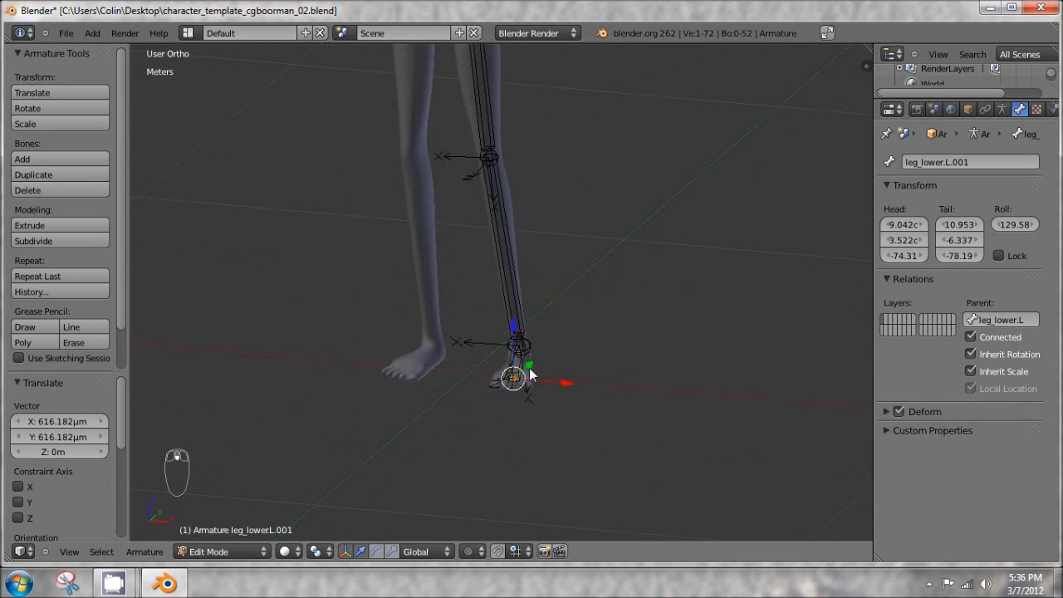
pyautogui.rightClick(514, 245)
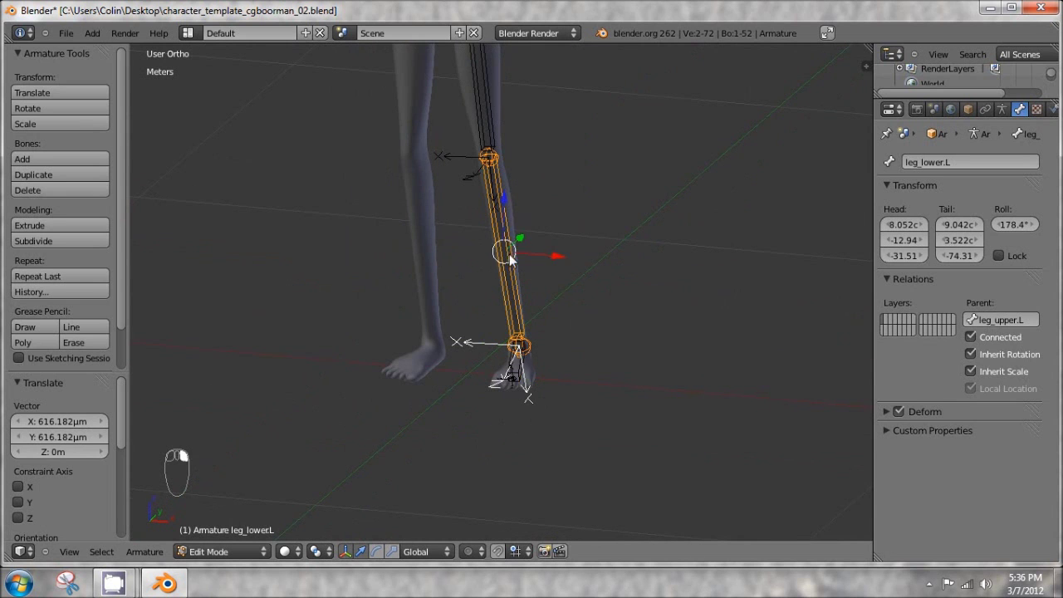
pyautogui.rightClick(488, 92)
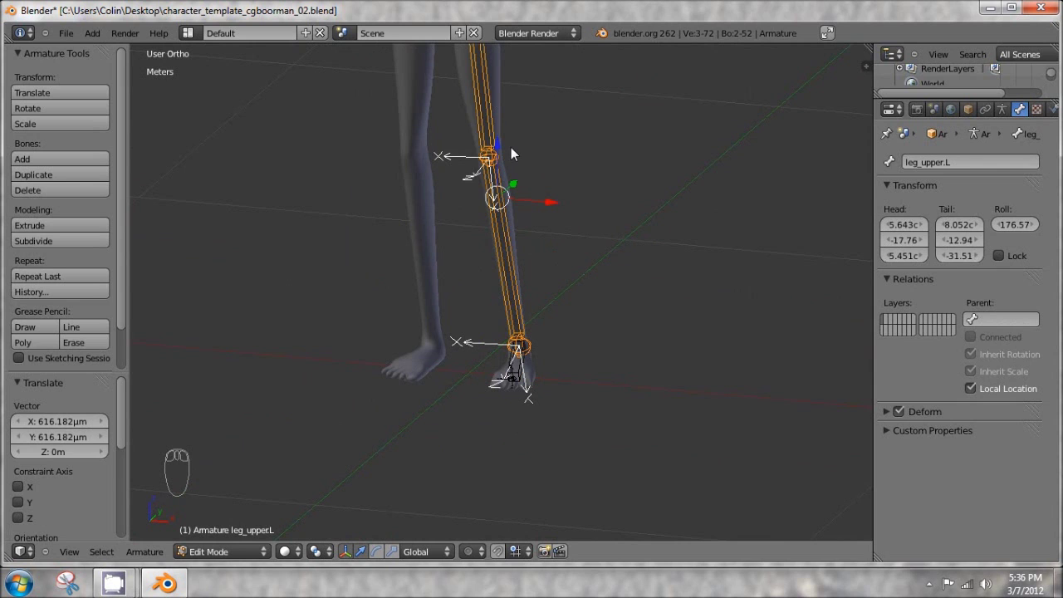
pyautogui.hotkey('ctrl', 'n')
pyautogui.hotkey('ctrl', 'm')
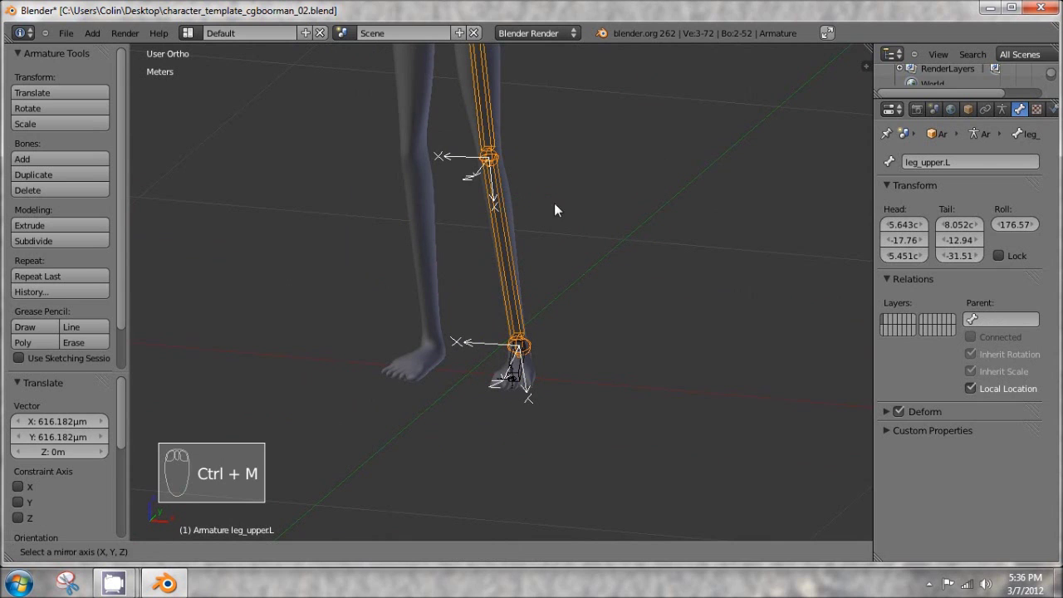
pyautogui.click(615, 186)
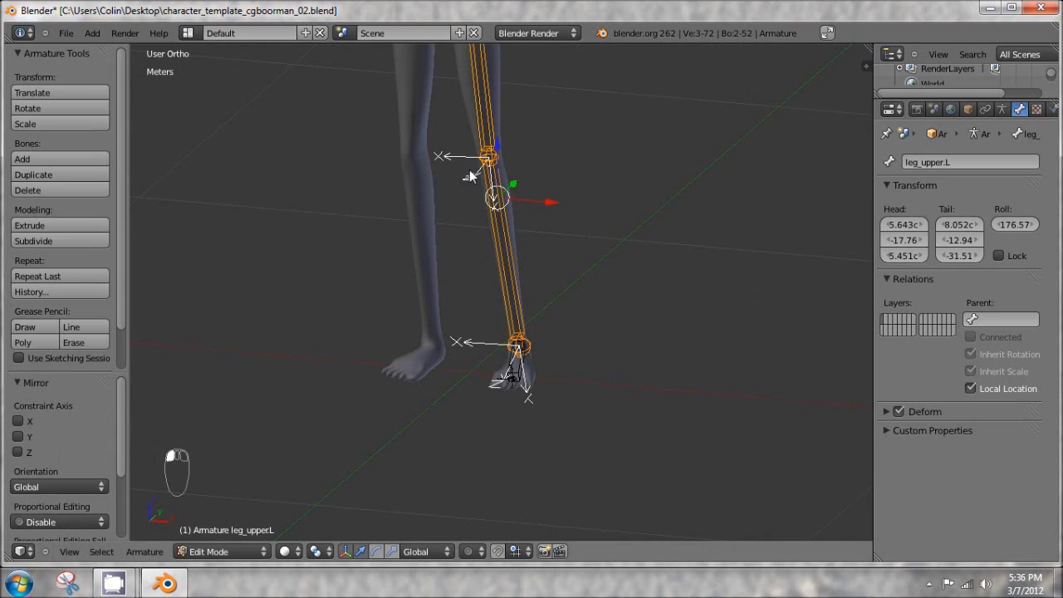
# Recalculate the roll of the selected upper and lower leg bones to the X axis, and of the foot bone to the Z axis
pyautogui.hotkey('ctrl', 'n')
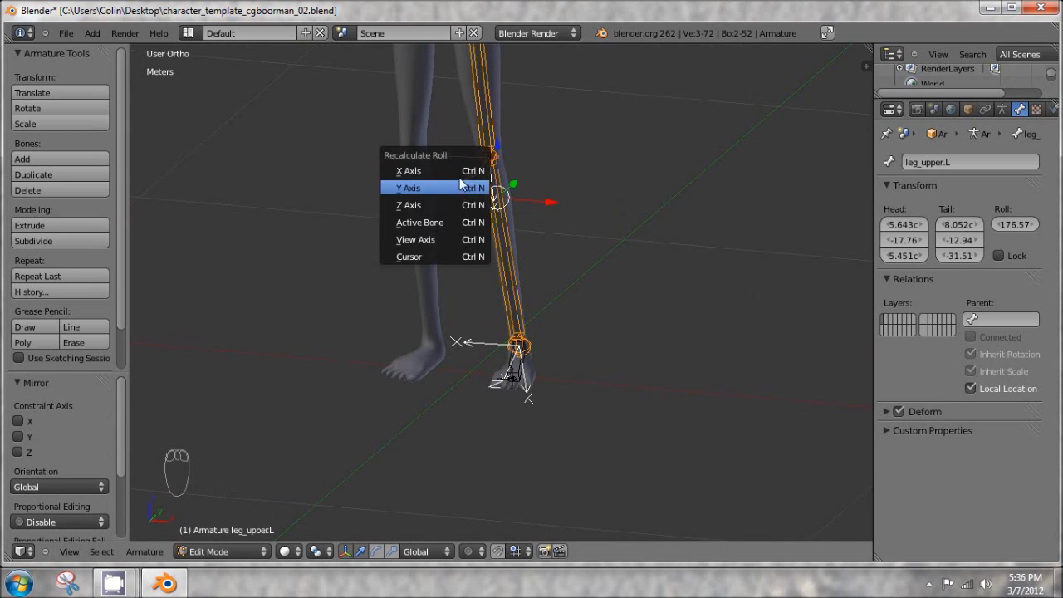
pyautogui.click(466, 173)
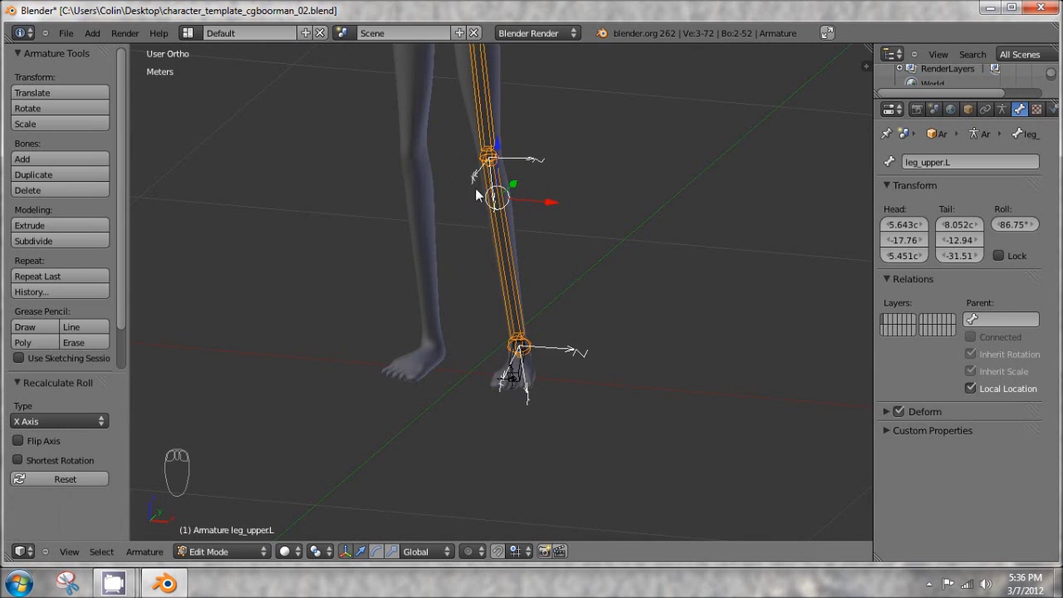
pyautogui.rightClick(515, 369)
pyautogui.moveTo(515, 369)
pyautogui.mouseDown(button='middle')
pyautogui.moveTo(451, 349)
pyautogui.moveTo(522, 373)
pyautogui.mouseUp(button='middle')
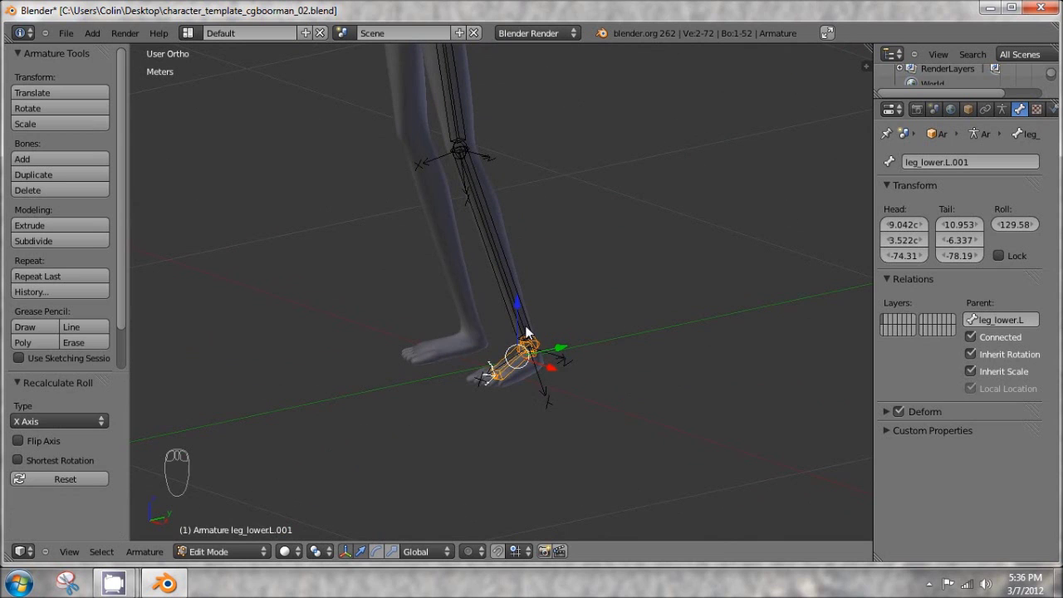
pyautogui.hotkey('ctrl', 'n')
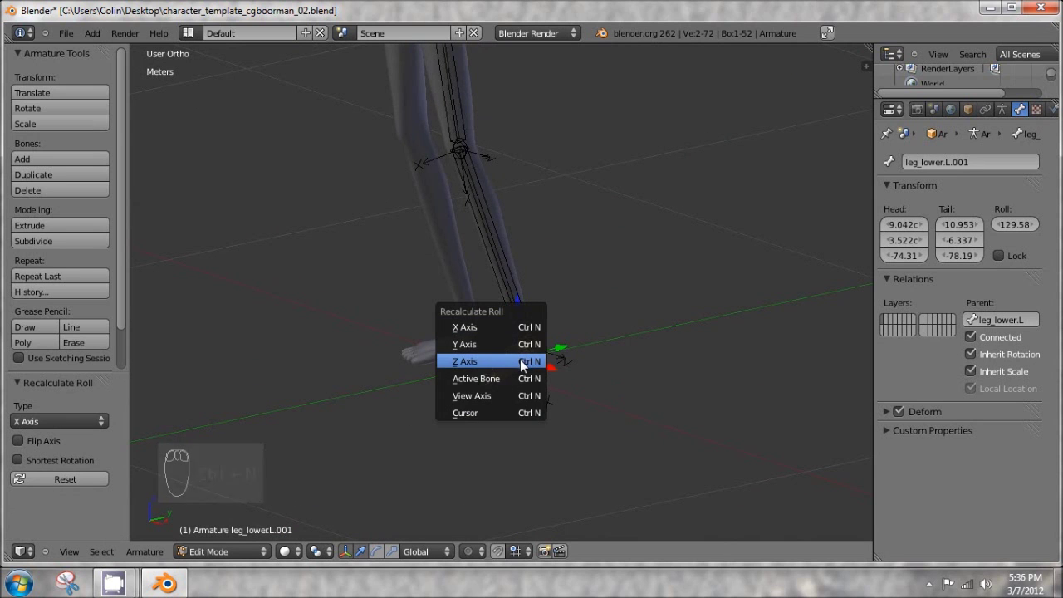
pyautogui.click(521, 363)
pyautogui.moveTo(518, 363); pyautogui.dragTo(496, 373, button='middle')
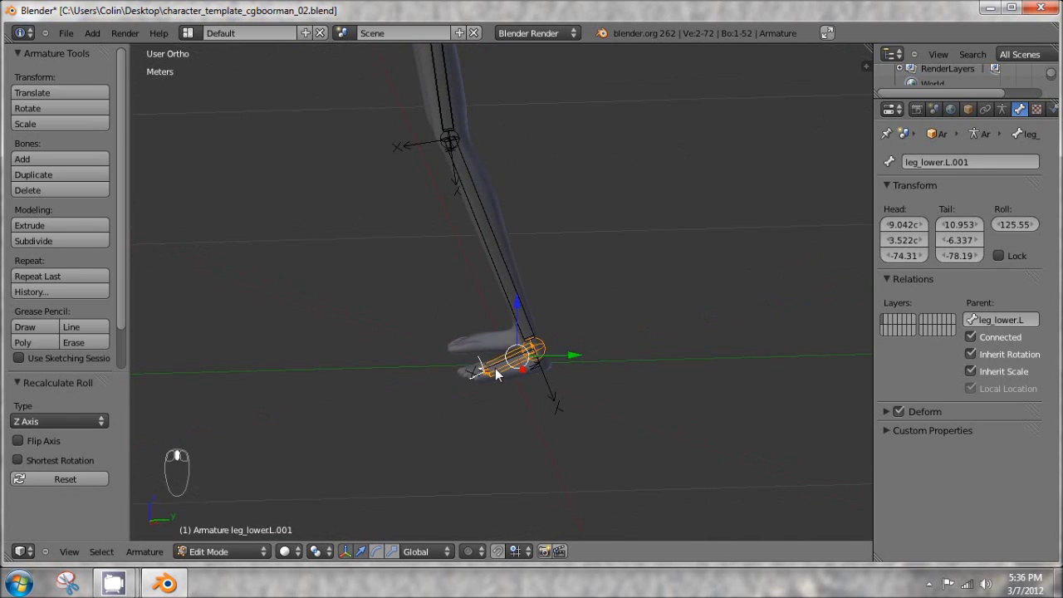
# From the side, extrude a toe bone from the foot bone's tip about 4.8 cm forward and 4 mm down
pyautogui.press('ctrl+KP_7')
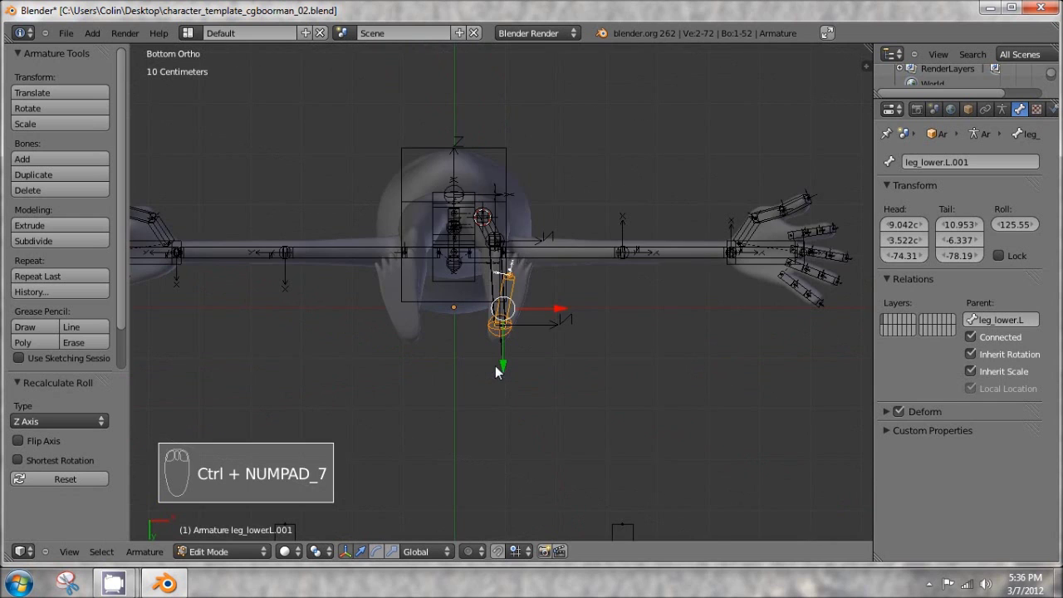
pyautogui.press('KP_3')
pyautogui.scroll(8, 514, 325)
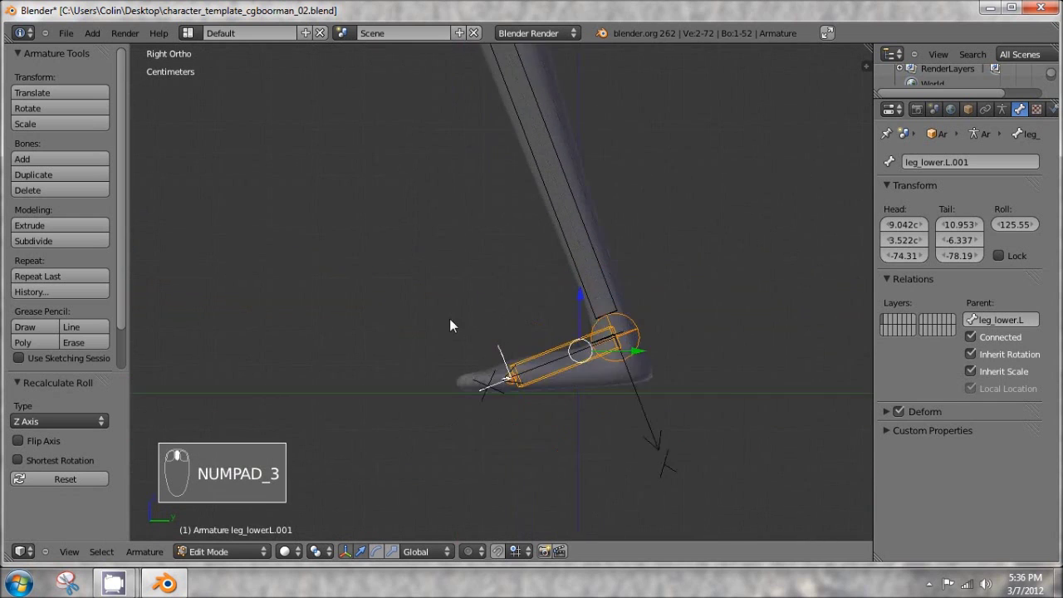
pyautogui.rightClick(555, 393)
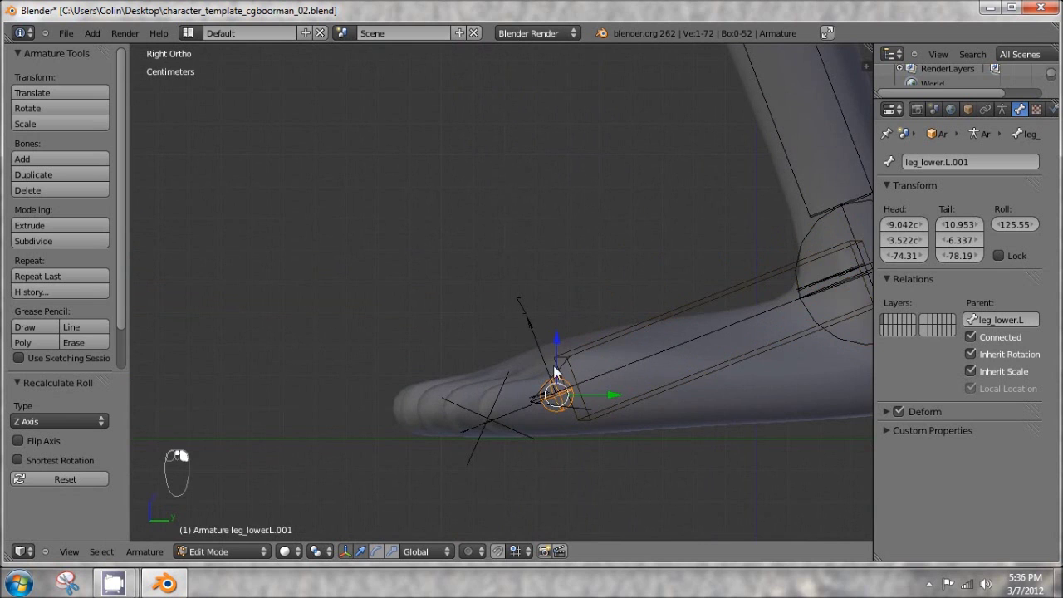
pyautogui.press('e')
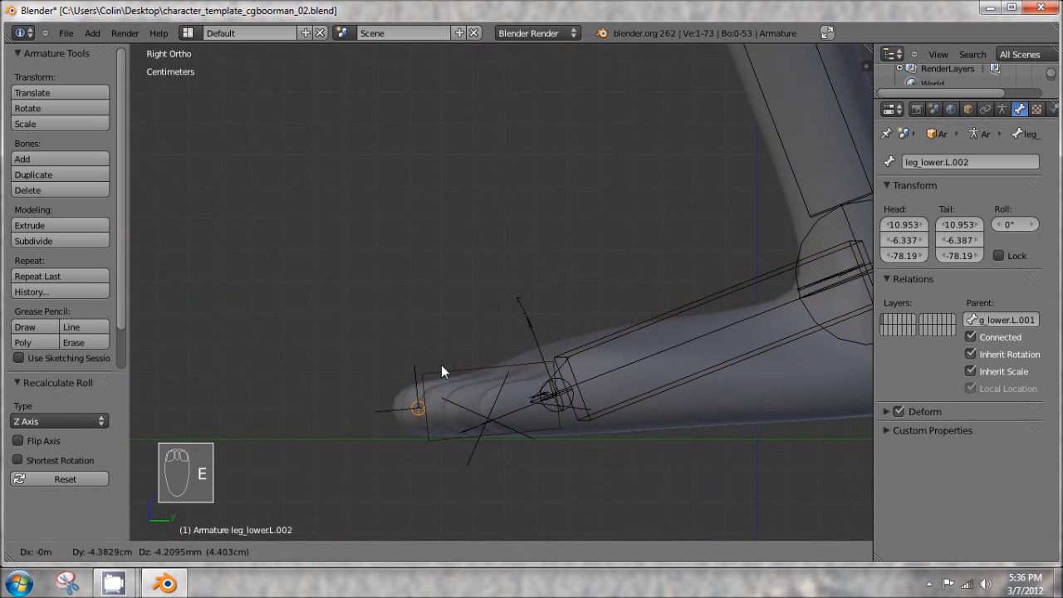
pyautogui.click(430, 365)
# Shift the toe bone's tip about 9 mm along X to line up with the toes
pyautogui.moveTo(348, 373); pyautogui.dragTo(521, 484, button='middle')
pyautogui.press('g')
pyautogui.press('x')
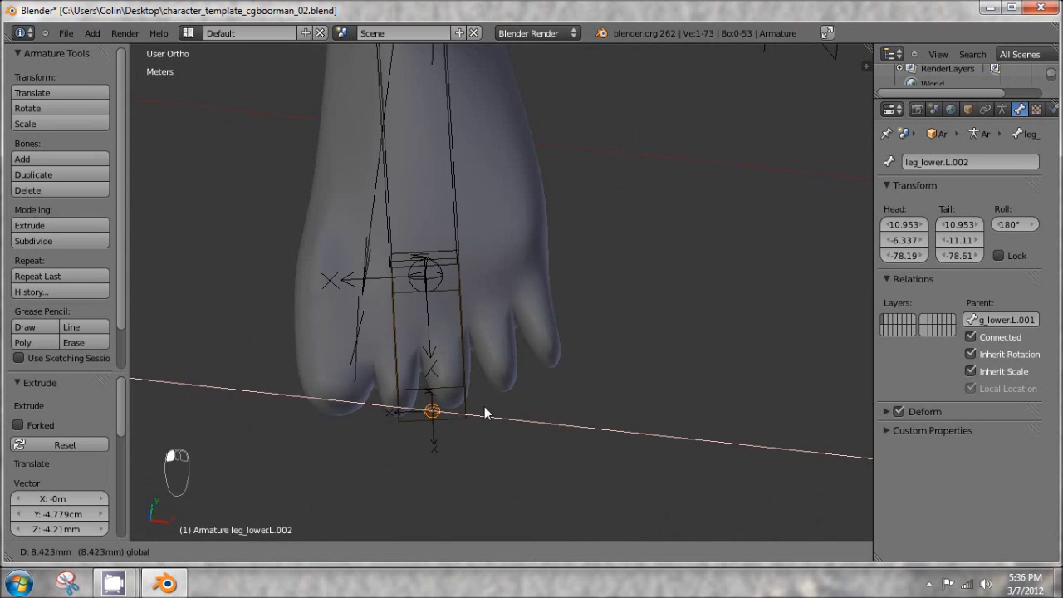
pyautogui.click(484, 406)
pyautogui.moveTo(484, 406); pyautogui.dragTo(466, 430, button='middle')
pyautogui.press('g')
pyautogui.press('x')
pyautogui.click(498, 405)
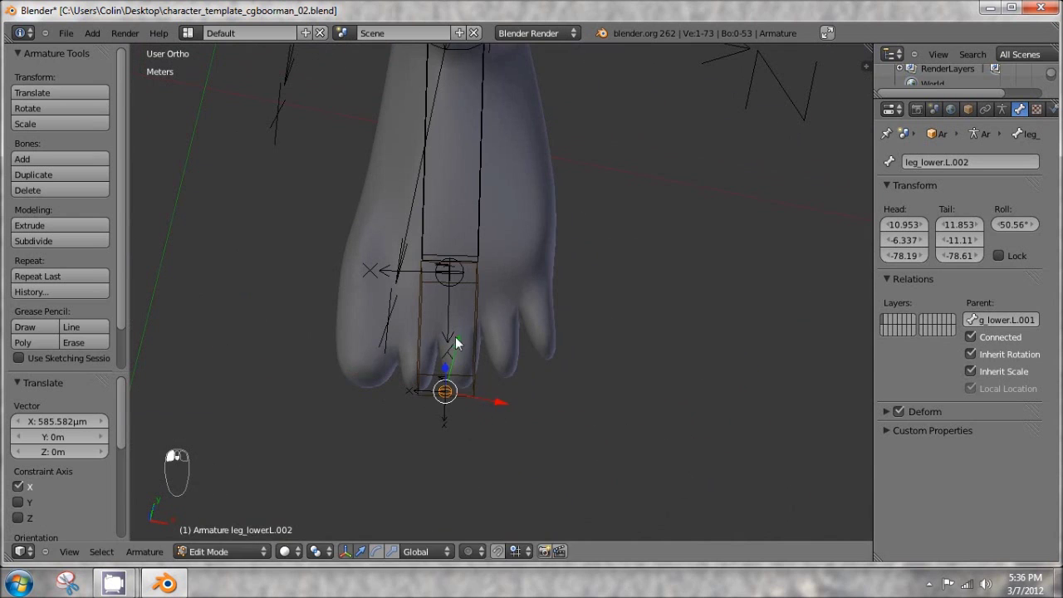
# Move the toe bone's tip about 1.4 mm back along Y and about 3 mm up along Z
pyautogui.press('g')
pyautogui.press('y')
pyautogui.click(425, 555)
pyautogui.moveTo(349, 366); pyautogui.dragTo(285, 285, button='middle')
pyautogui.press('KP_3')
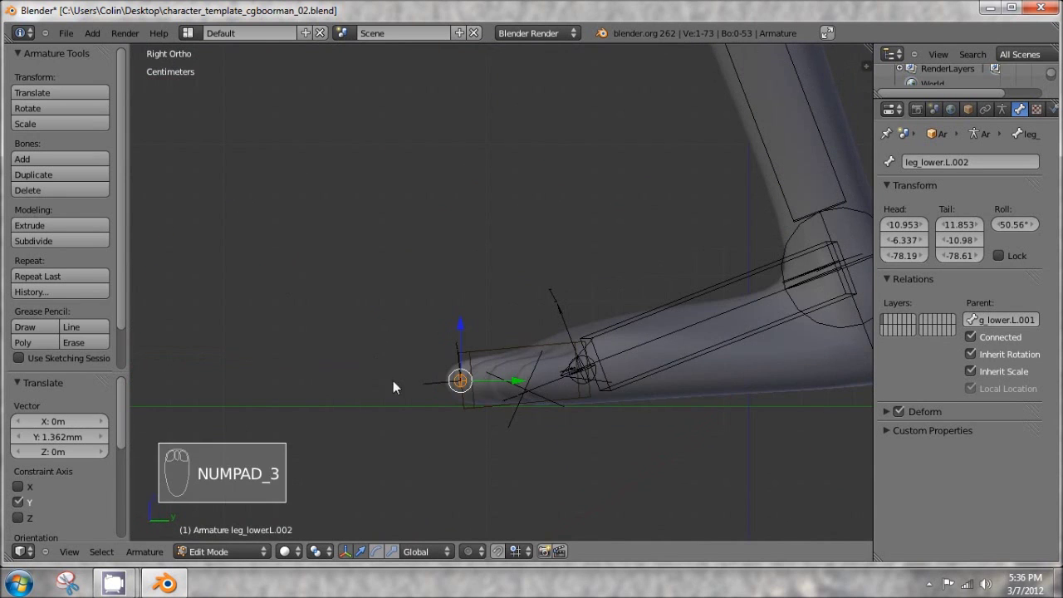
pyautogui.press('g')
pyautogui.press('z')
pyautogui.click(463, 317)
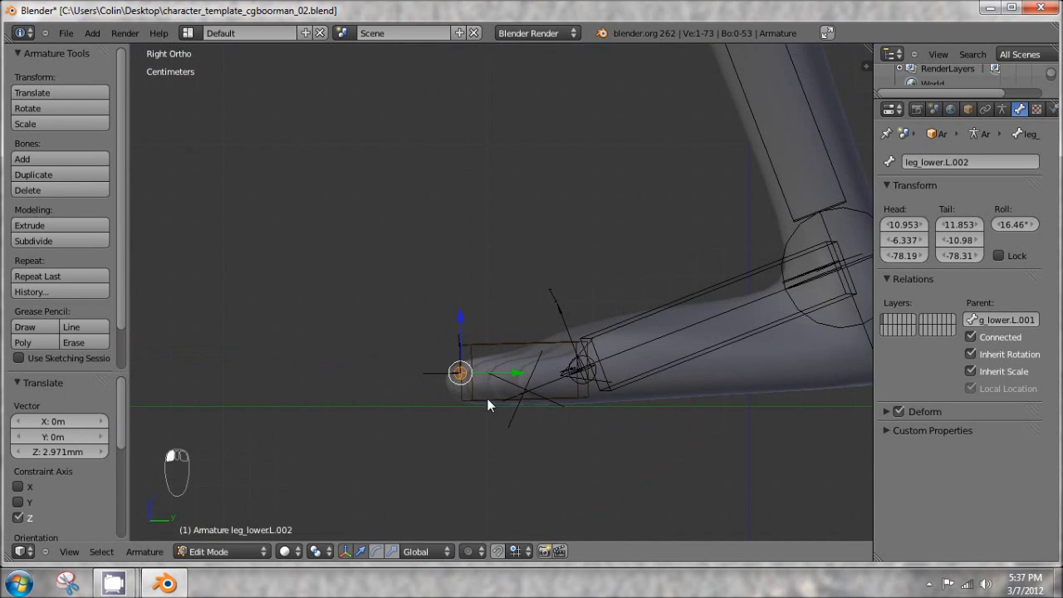
# Select the whole toe bone and recalculate its roll to the Z axis
pyautogui.moveTo(481, 357); pyautogui.dragTo(636, 427, button='middle')
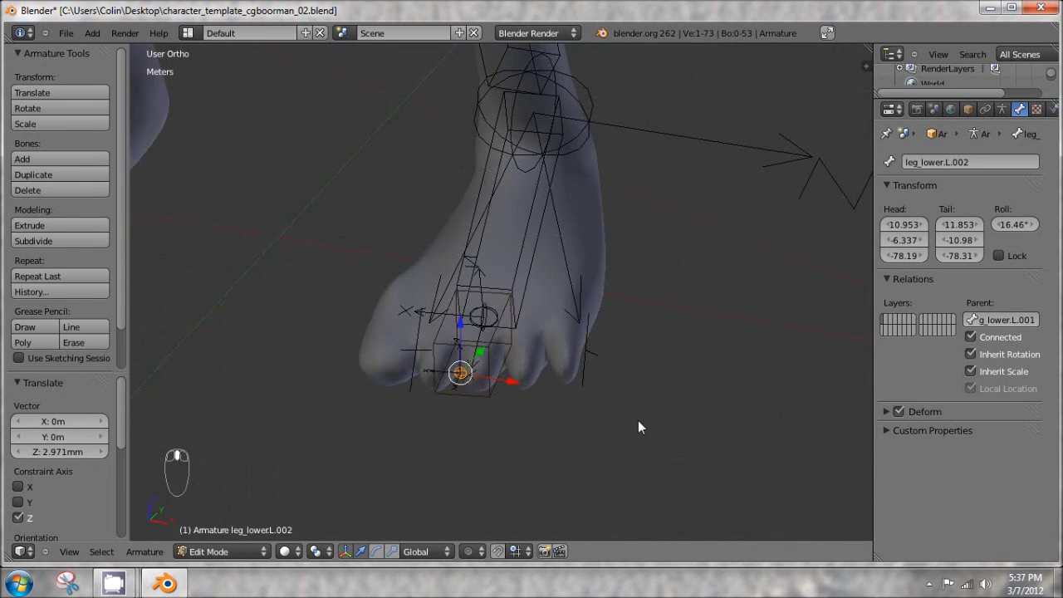
pyautogui.rightClick(479, 334)
pyautogui.rightClick(500, 348)
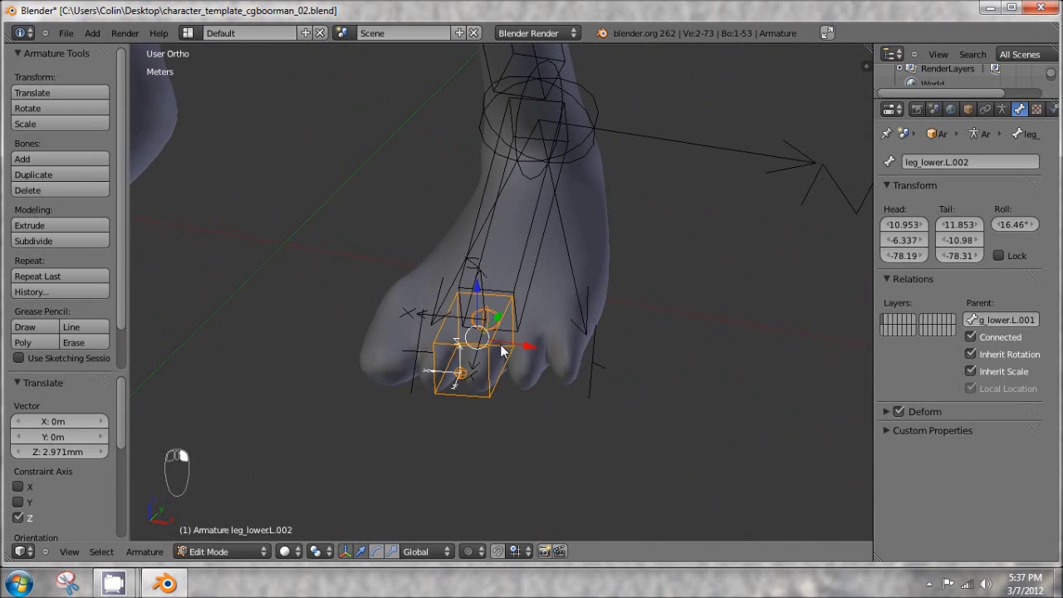
pyautogui.hotkey('ctrl', 'n')
pyautogui.click(501, 349)
pyautogui.scroll(-3, 501, 348)
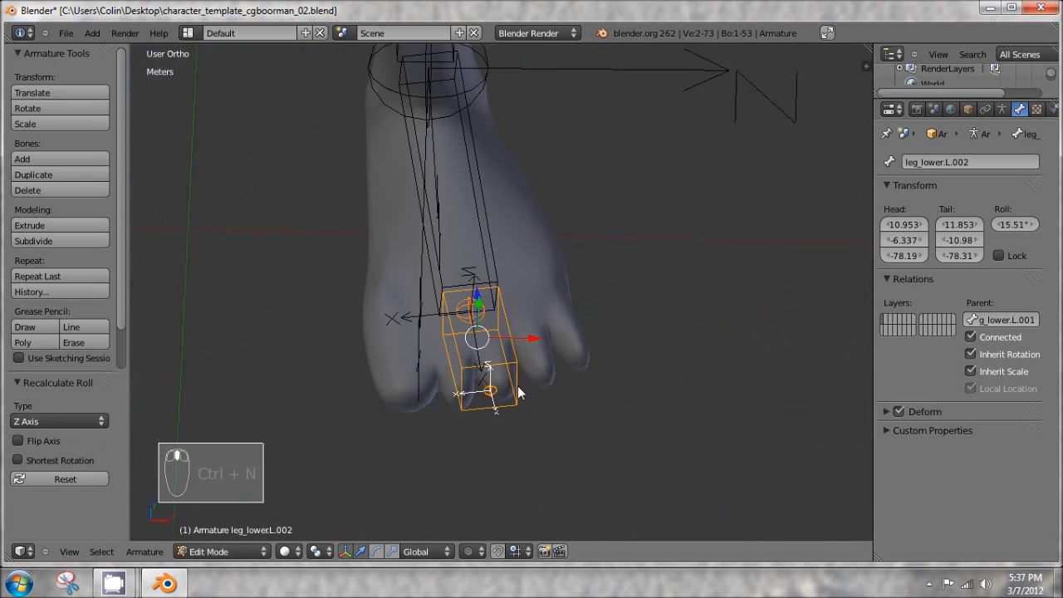
pyautogui.moveTo(500, 348); pyautogui.dragTo(598, 495, button='middle')
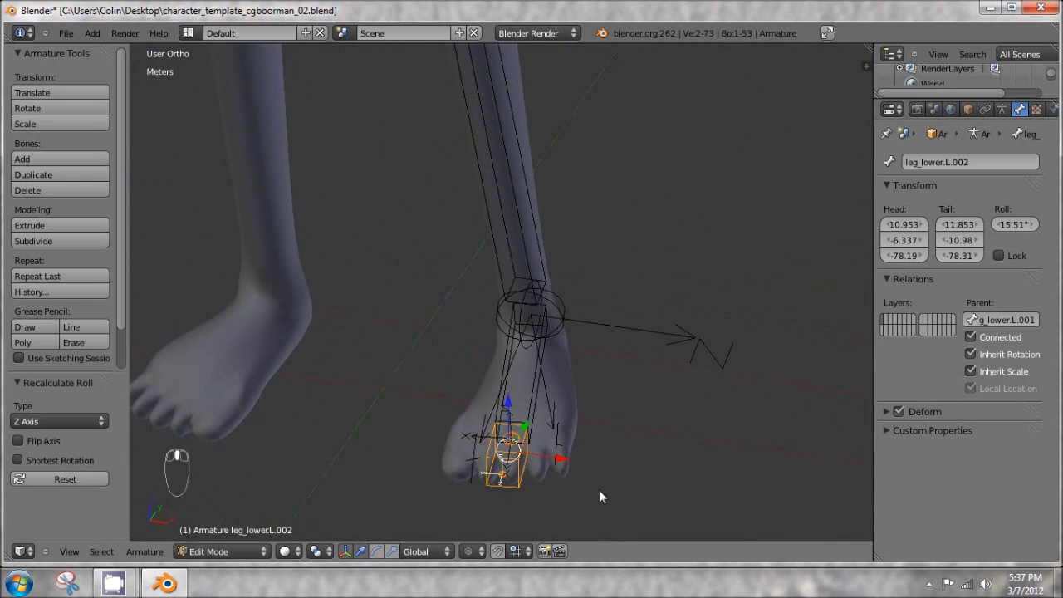
# Select the foot bone in side view and set the armature's bone display to Octahedral
pyautogui.press('KP_3')
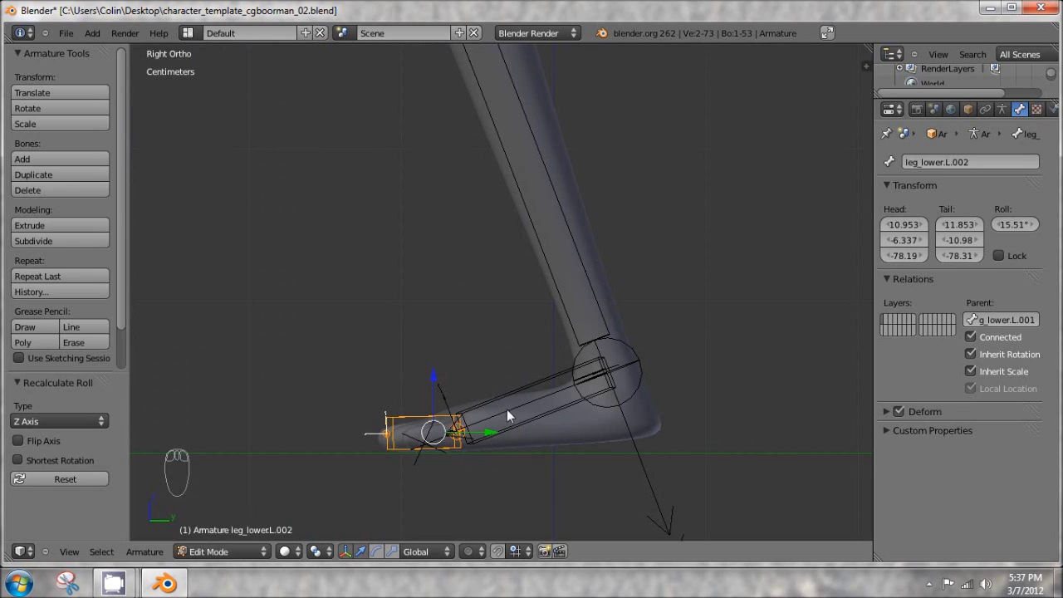
pyautogui.rightClick(587, 360)
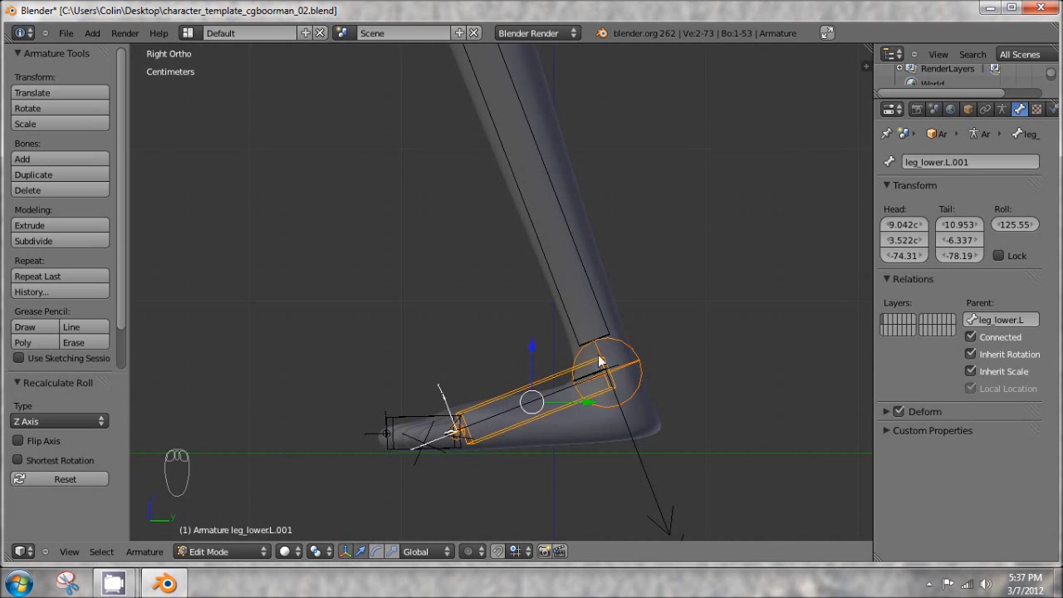
pyautogui.scroll(-8, 603, 350)
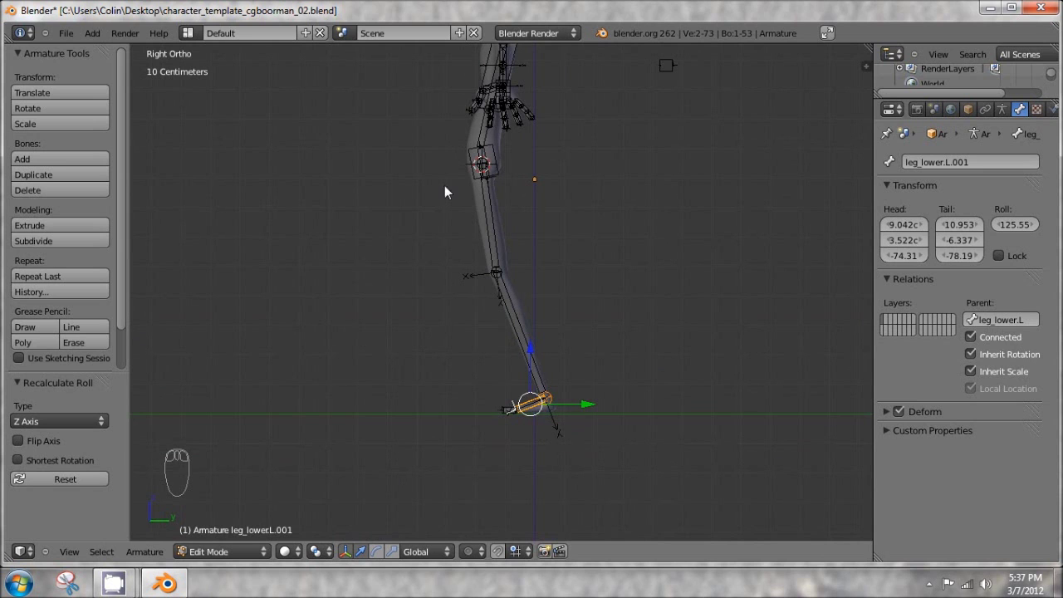
pyautogui.keyDown('shift'); pyautogui.moveTo(550, 407); pyautogui.dragTo(532, 233, button='middle'); pyautogui.keyUp('shift')
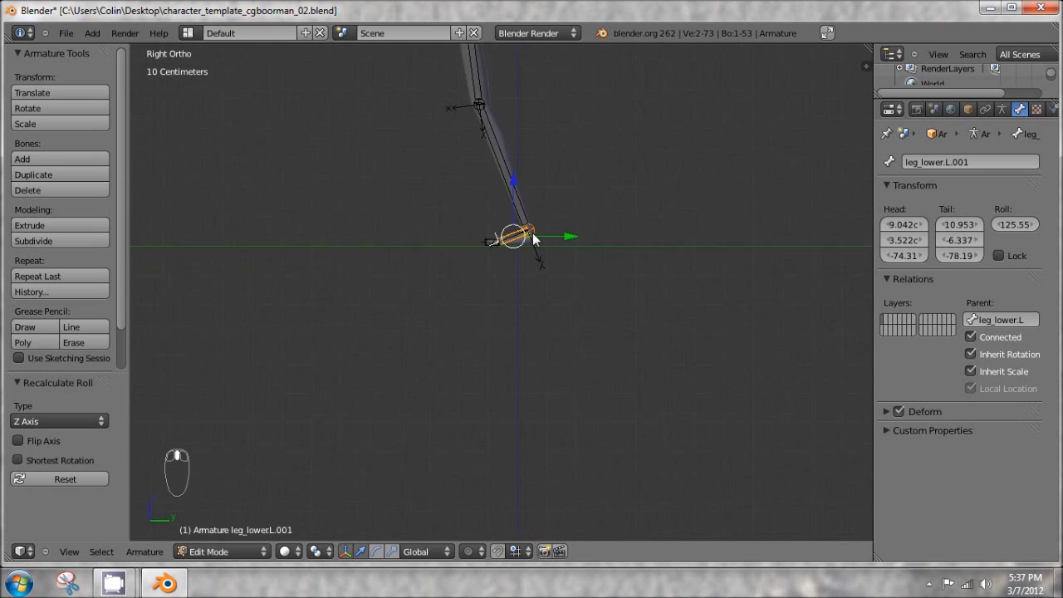
pyautogui.scroll(6, 531, 229)
pyautogui.keyDown('shift'); pyautogui.moveTo(532, 145); pyautogui.dragTo(464, 260, button='middle'); pyautogui.keyUp('shift')
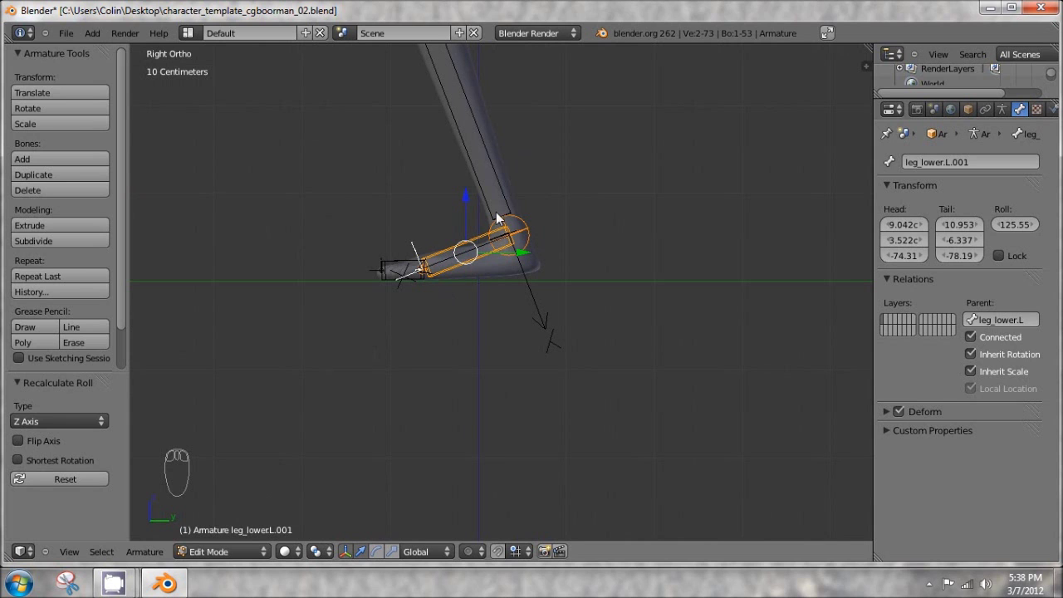
pyautogui.keyDown('shift'); pyautogui.moveTo(452, 211); pyautogui.dragTo(582, 281, button='middle'); pyautogui.keyUp('shift')
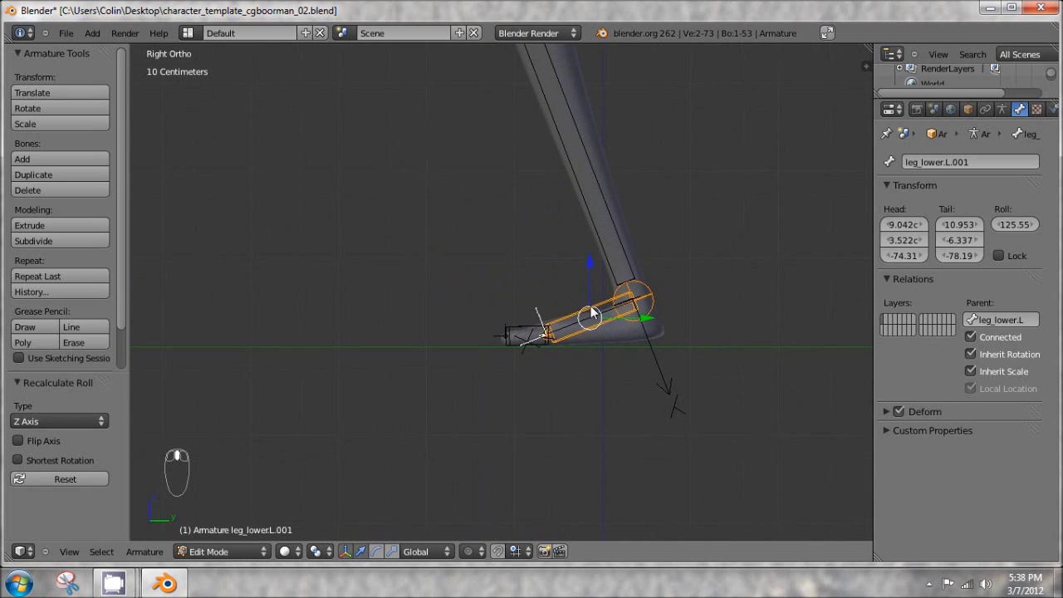
pyautogui.click(1003, 110)
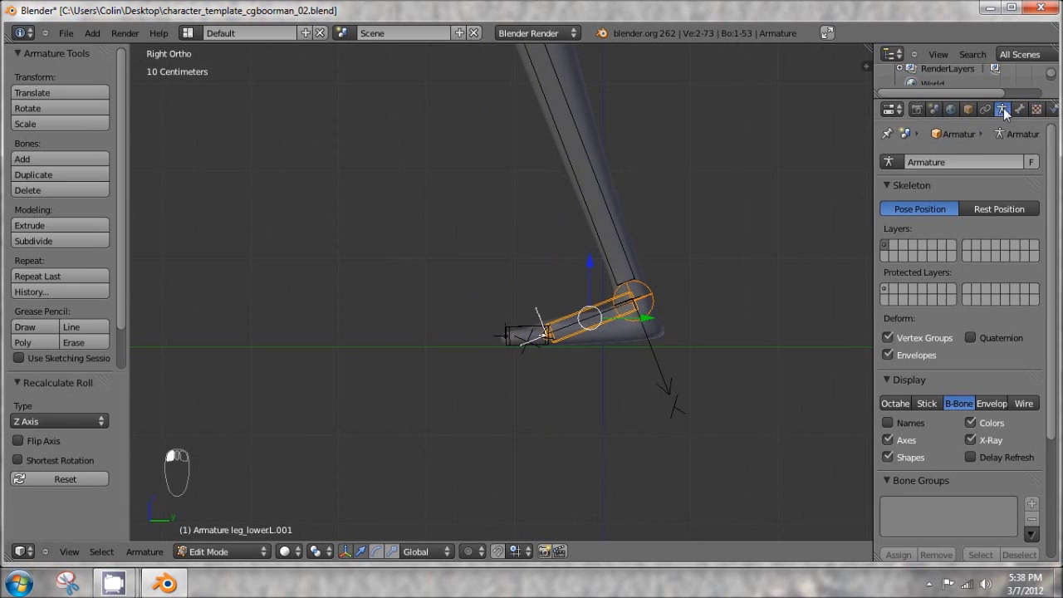
pyautogui.click(897, 404)
pyautogui.keyDown('shift'); pyautogui.moveTo(523, 279); pyautogui.dragTo(548, 260, button='middle'); pyautogui.keyUp('shift')
pyautogui.press('KP_3')
pyautogui.scroll(3, 537, 276)
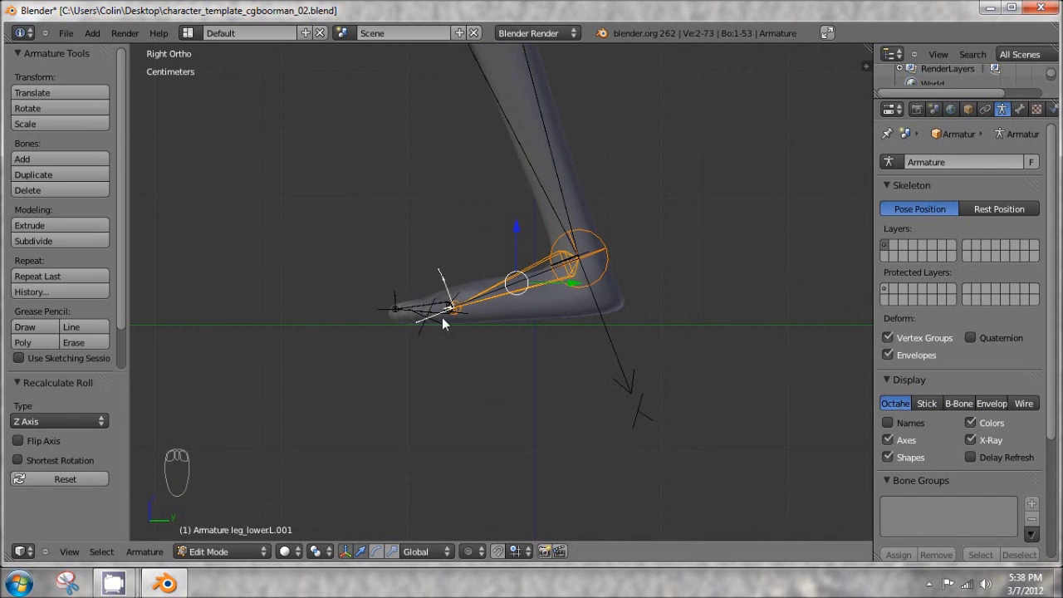
# In Pose Mode, test-rotate the foot bone about 39° around the ankle, undo the rotation and return to Edit Mode
pyautogui.hotkey('ctrl', 'Tab')
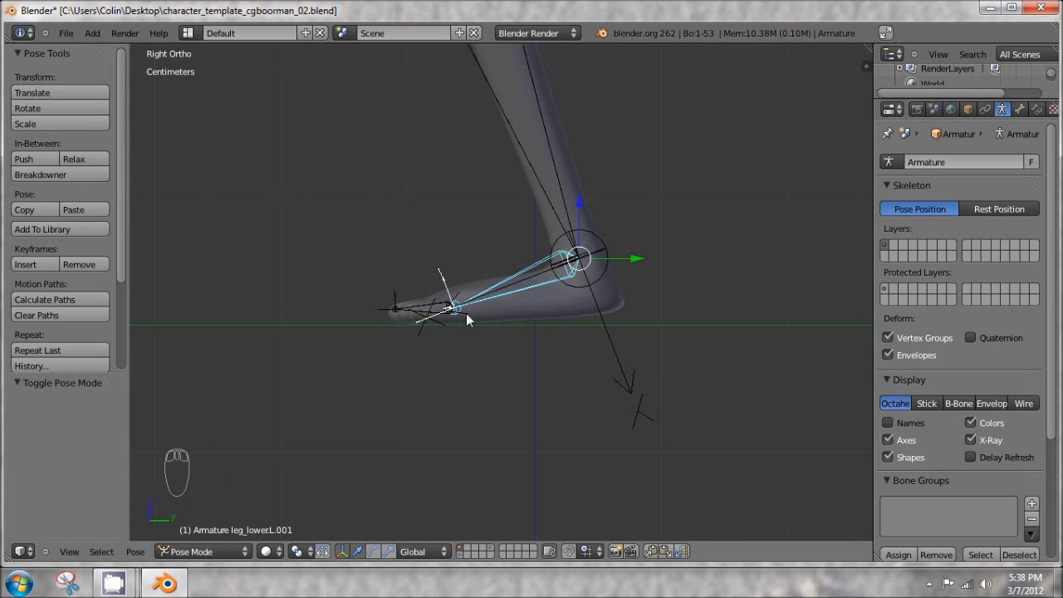
pyautogui.press('r')
pyautogui.click(574, 258)
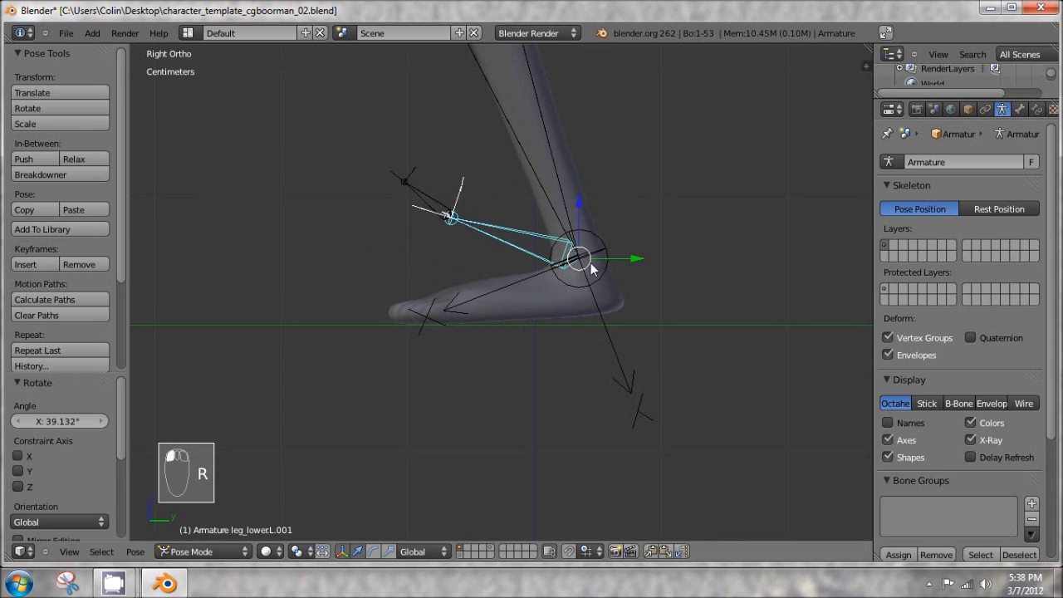
pyautogui.hotkey('ctrl', 'z')
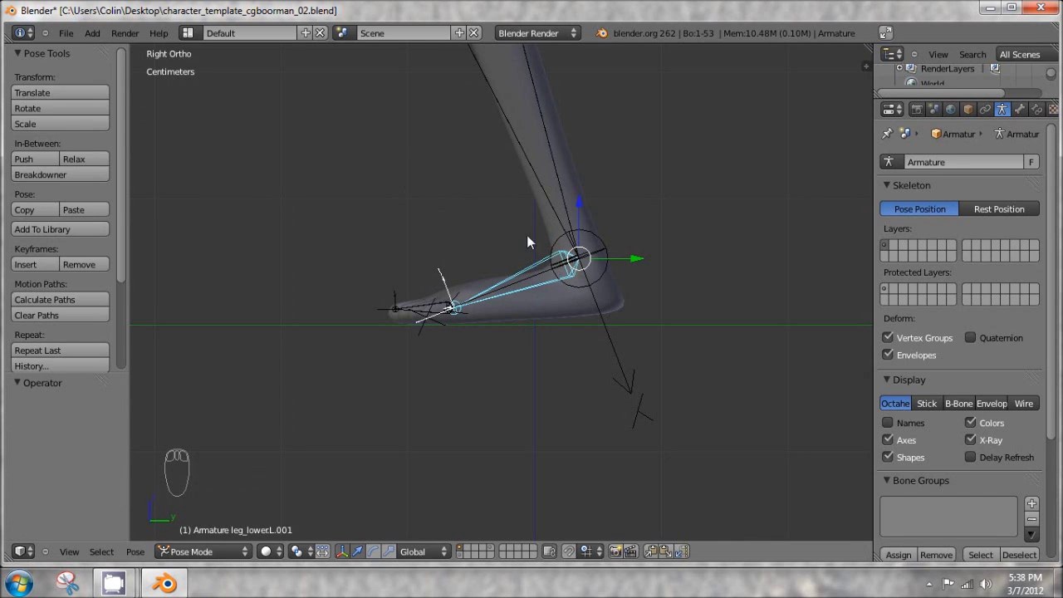
pyautogui.press('Tab')
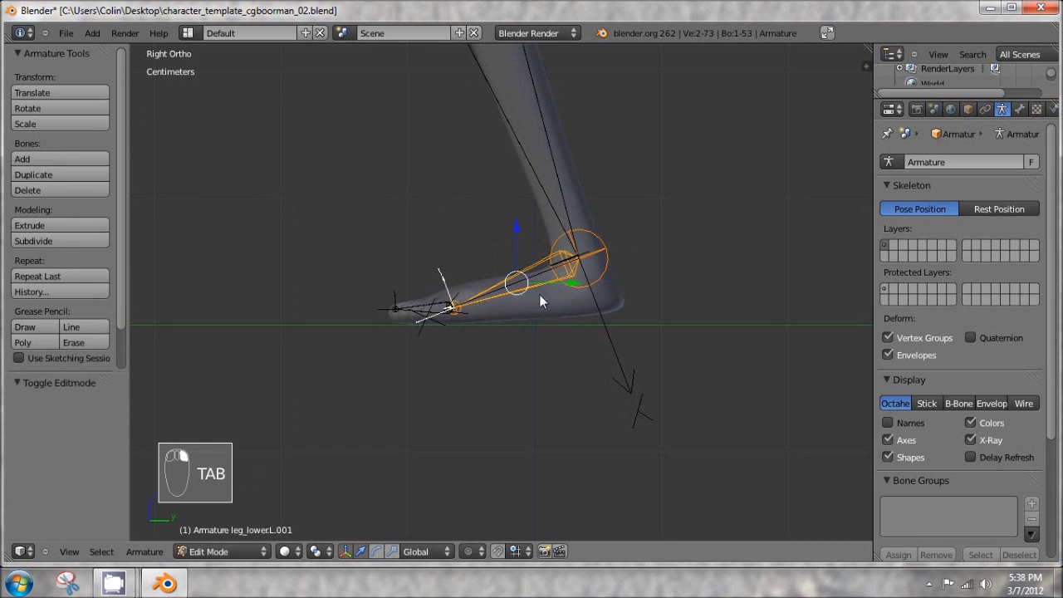
# Switch the foot bone's direction so it points toward the ankle, checking it in B-Bone display before restoring Octahedral
pyautogui.press('w')
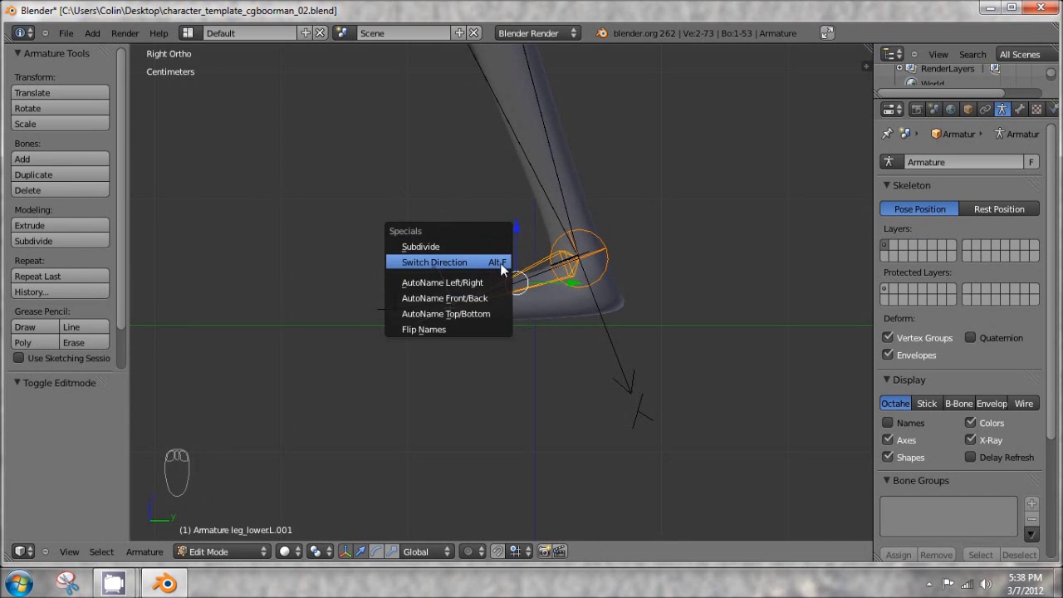
pyautogui.click(456, 263)
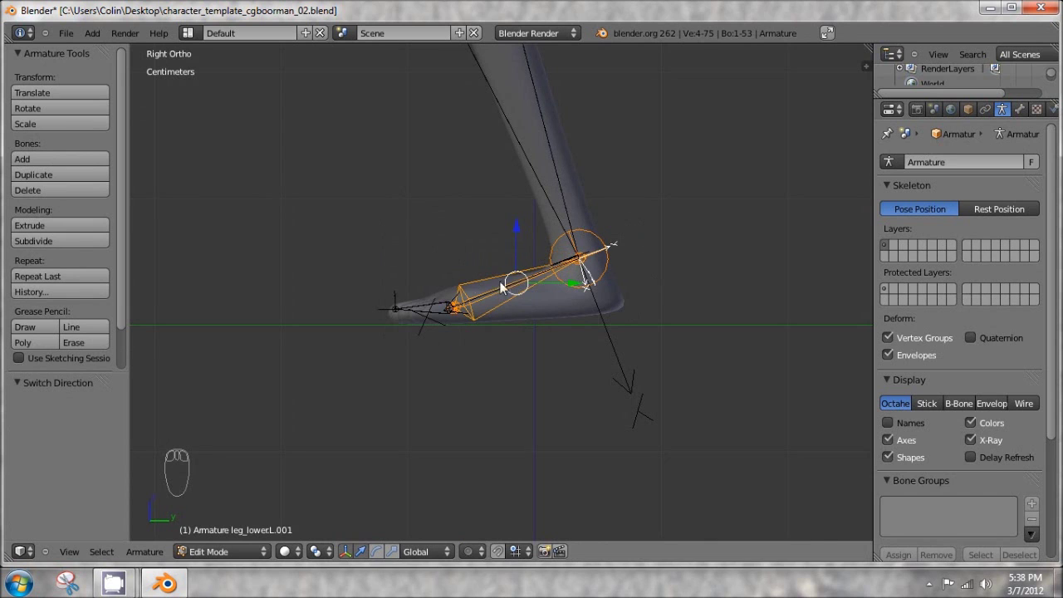
pyautogui.click(958, 404)
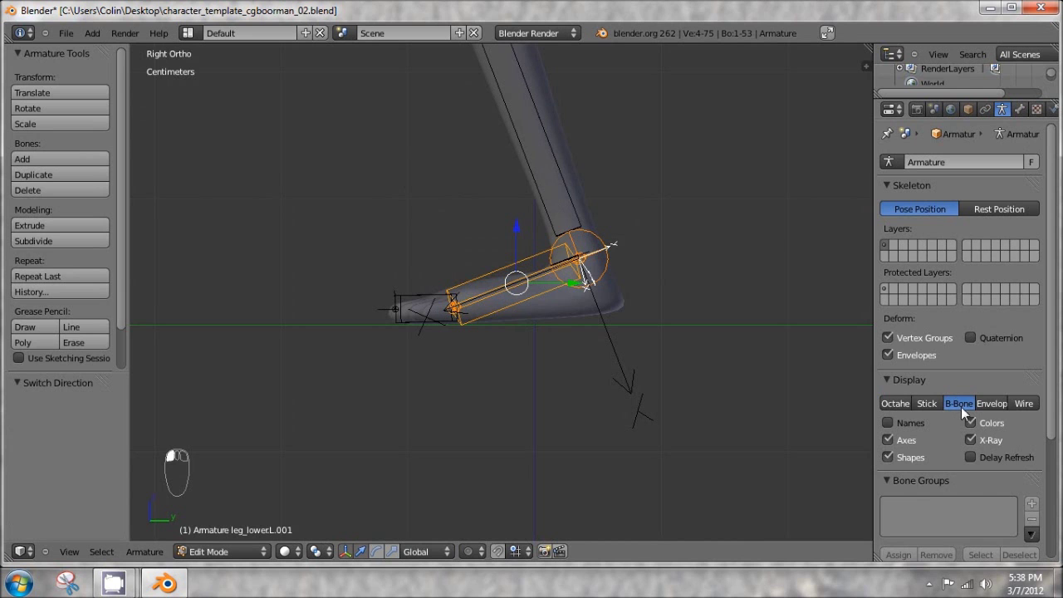
pyautogui.click(898, 404)
pyautogui.scroll(-2, 618, 328)
# Recalculate the foot bone's roll to the Z axis and return to the right side view
pyautogui.moveTo(664, 315); pyautogui.dragTo(492, 319, button='middle')
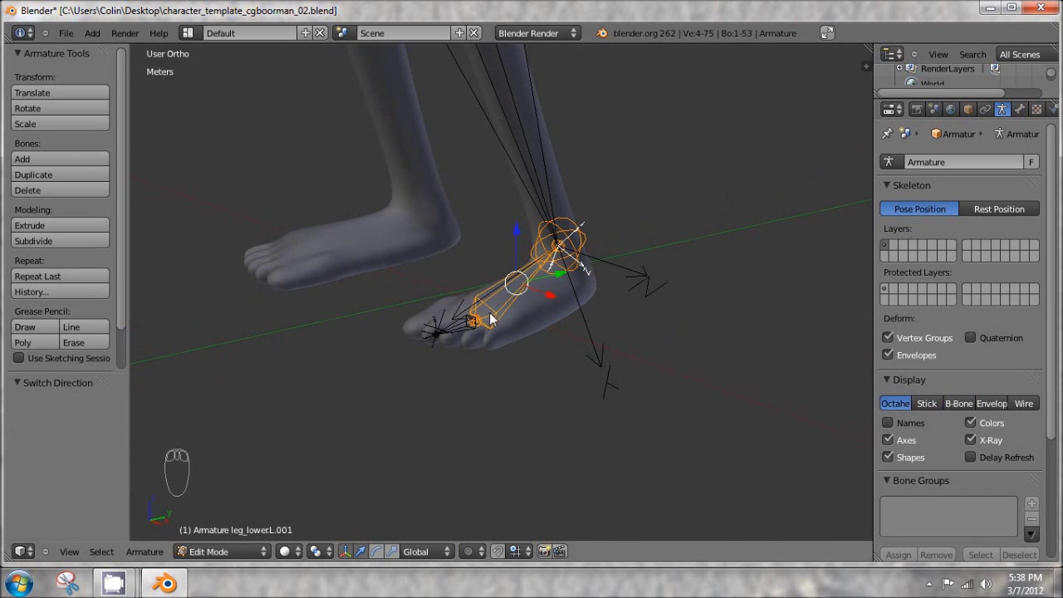
pyautogui.moveTo(587, 221); pyautogui.dragTo(506, 324, button='middle')
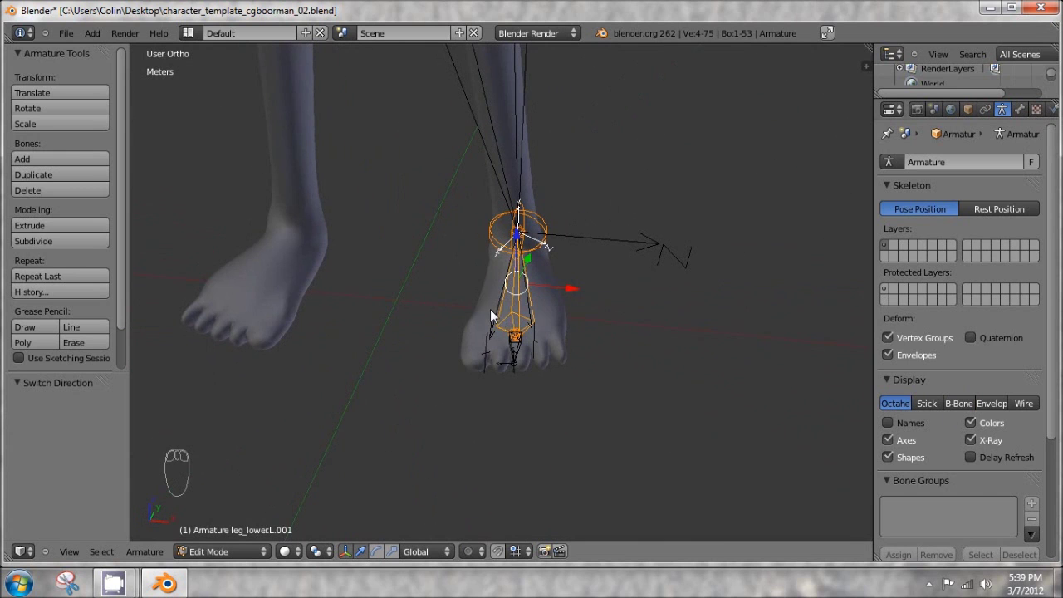
pyautogui.hotkey('ctrl', 'n')
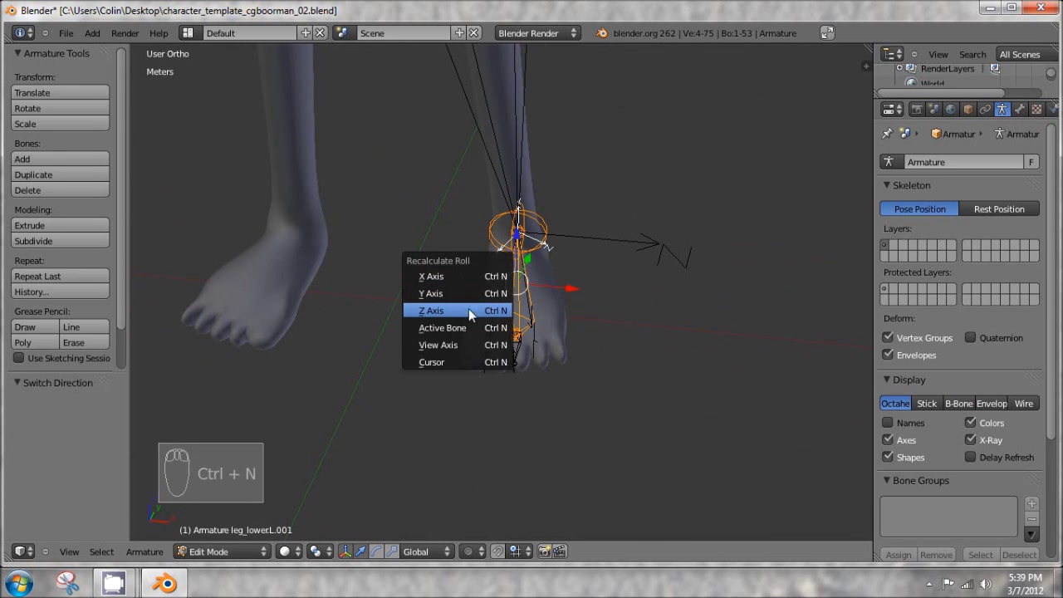
pyautogui.click(472, 311)
pyautogui.moveTo(476, 310)
pyautogui.mouseDown(button='middle')
pyautogui.moveTo(433, 290)
pyautogui.moveTo(472, 309)
pyautogui.moveTo(527, 288)
pyautogui.moveTo(411, 279)
pyautogui.moveTo(496, 306)
pyautogui.mouseUp(button='middle')
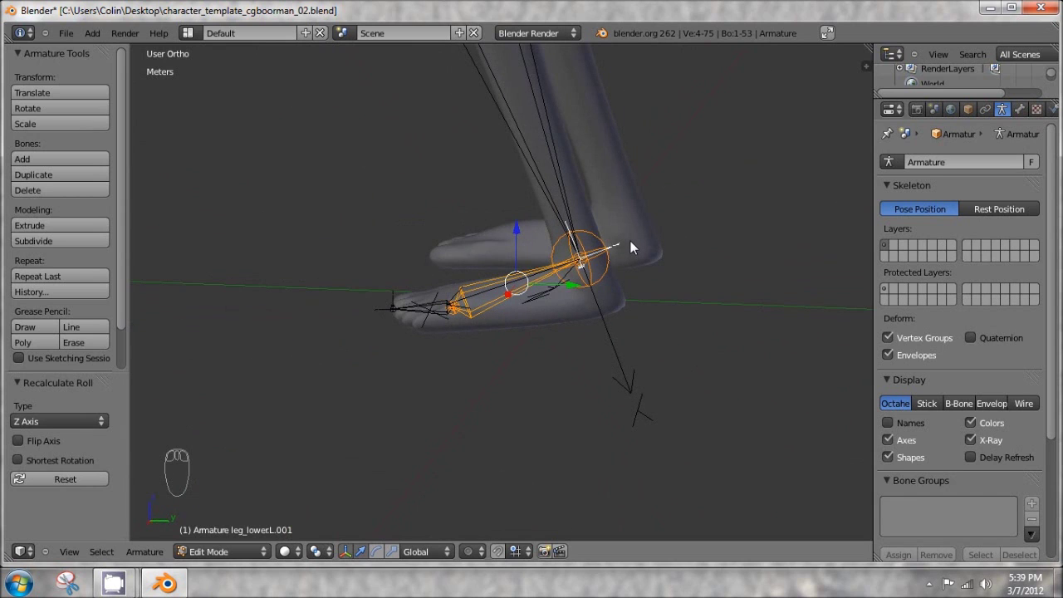
pyautogui.press('KP_3')
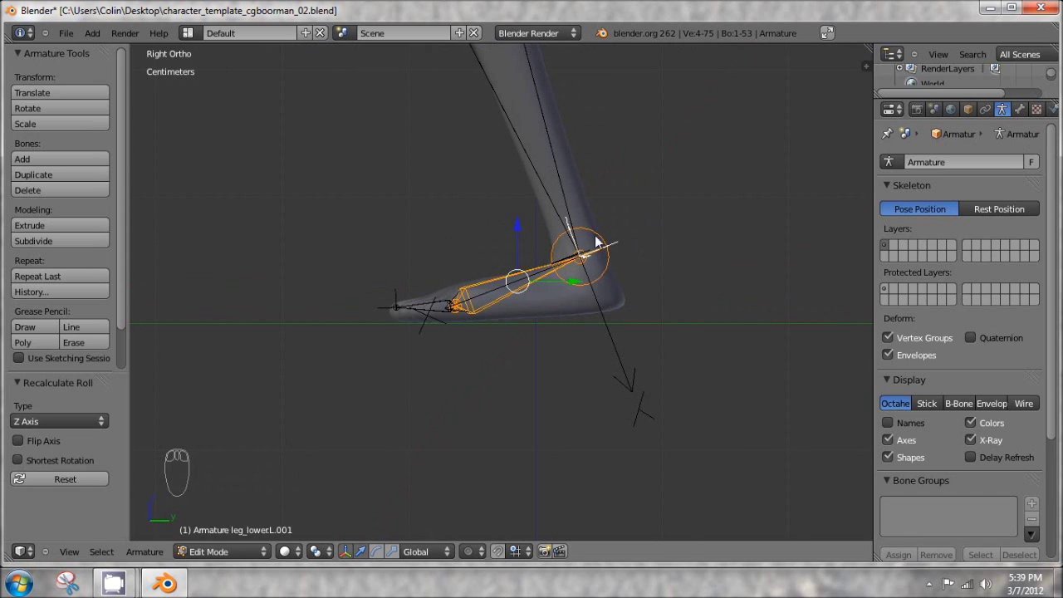
# Select the foot bone's end joint at the ankle, where it overlaps the end of the lower leg bone
pyautogui.keyDown('shift'); pyautogui.moveTo(482, 234); pyautogui.dragTo(472, 244, button='middle'); pyautogui.keyUp('shift')
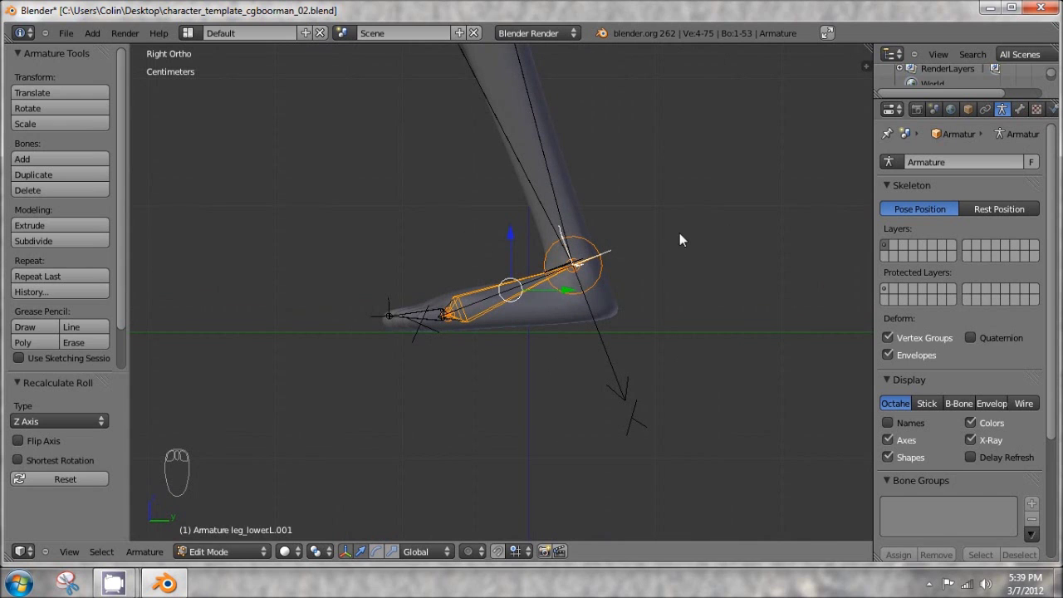
pyautogui.keyDown('shift'); pyautogui.moveTo(582, 229); pyautogui.dragTo(574, 283, button='middle'); pyautogui.keyUp('shift')
pyautogui.rightClick(562, 324)
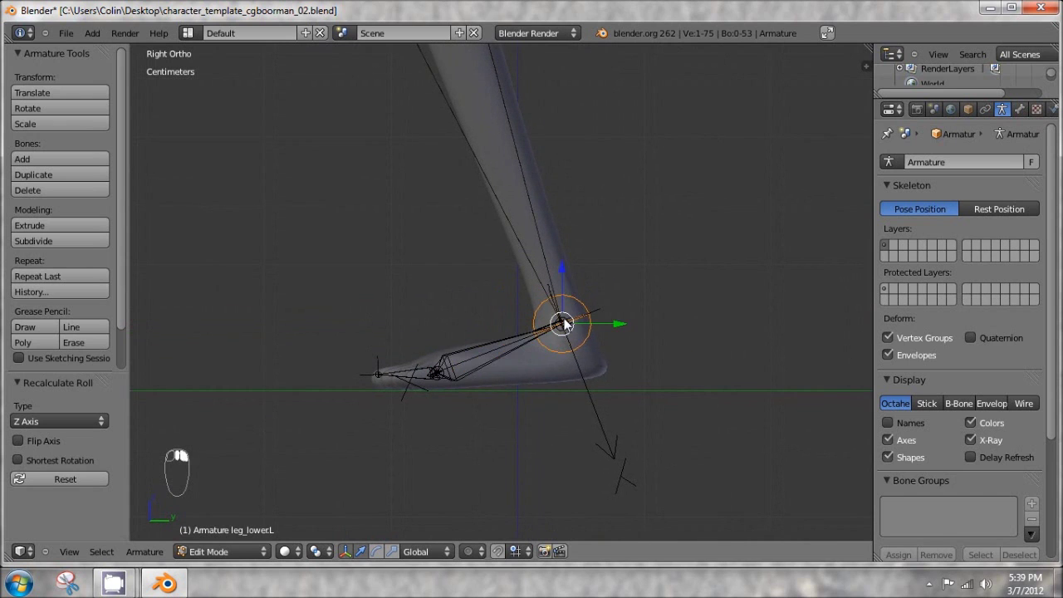
pyautogui.press('e')
pyautogui.rightClick(567, 323)
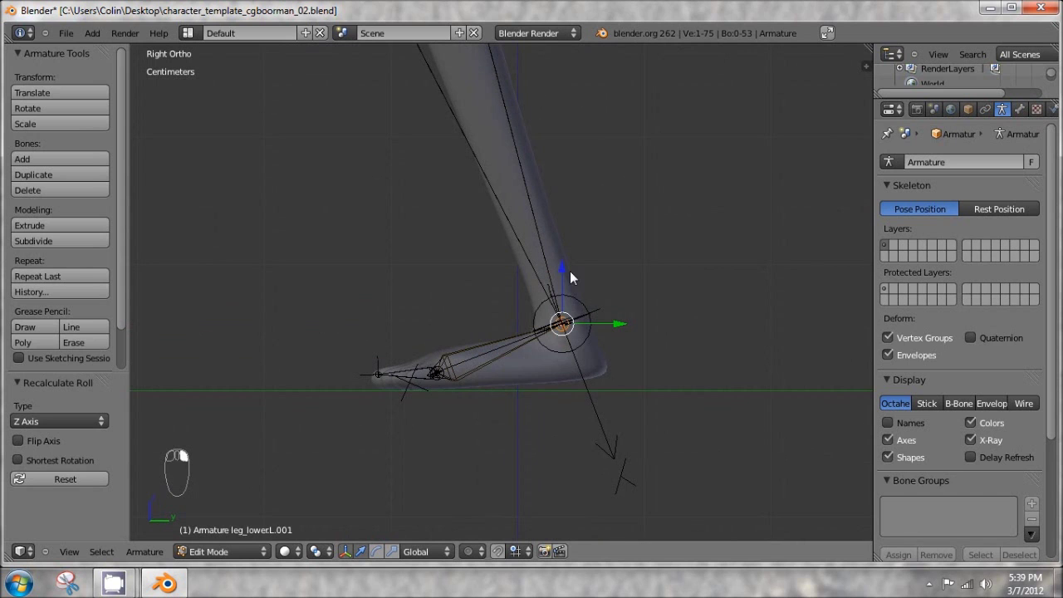
# Examine the leg bone chain from the upper leg down to the ankle and foot in side view
pyautogui.keyDown('shift'); pyautogui.moveTo(613, 107); pyautogui.dragTo(590, 471, button='middle'); pyautogui.keyUp('shift')
pyautogui.scroll(-3, 481, 202)
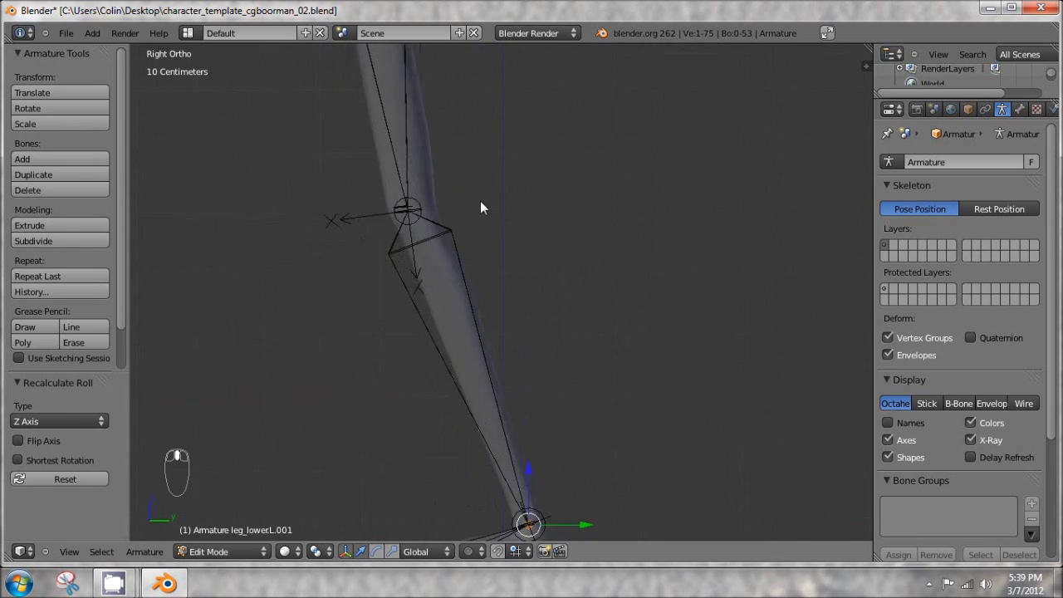
pyautogui.scroll(-5, 481, 201)
pyautogui.scroll(5, 521, 259)
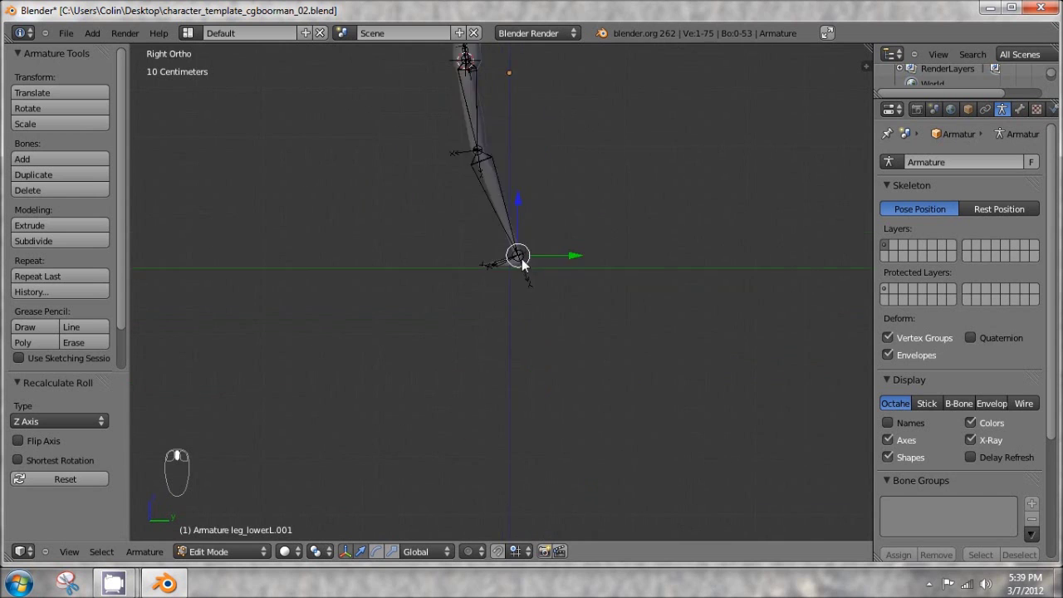
pyautogui.keyDown('shift'); pyautogui.moveTo(539, 230); pyautogui.dragTo(554, 255, button='middle'); pyautogui.keyUp('shift')
pyautogui.scroll(4, 491, 328)
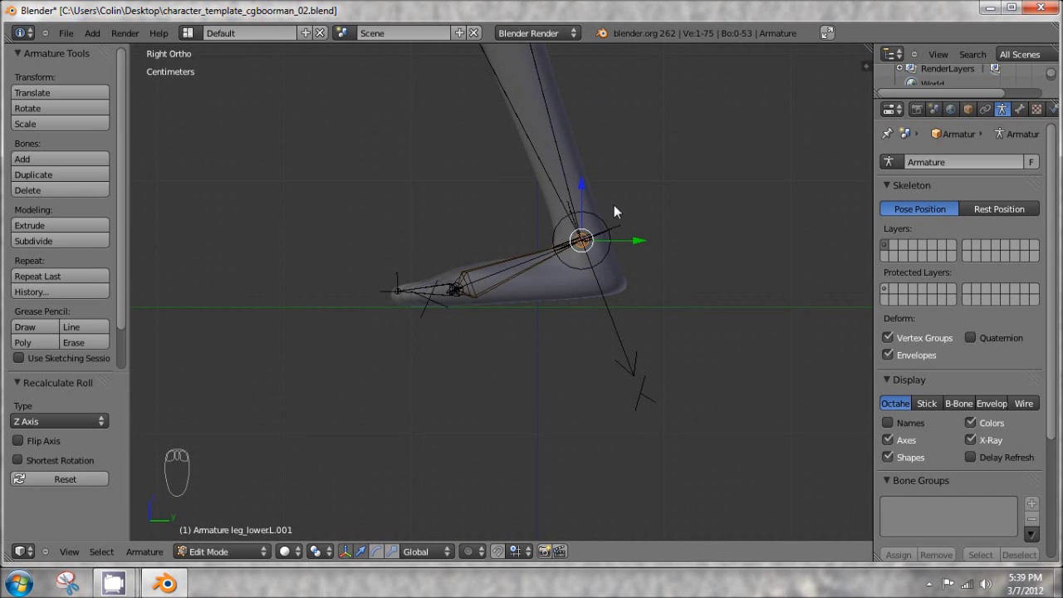
pyautogui.keyDown('shift'); pyautogui.moveTo(615, 232); pyautogui.dragTo(610, 264, button='middle'); pyautogui.keyUp('shift')
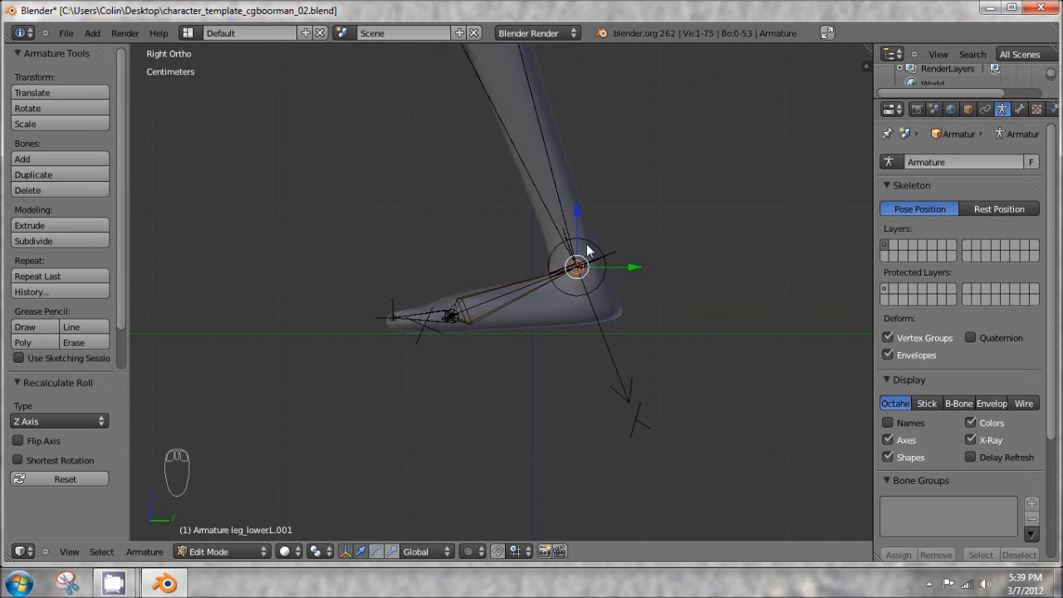
pyautogui.keyDown('shift'); pyautogui.moveTo(592, 227); pyautogui.dragTo(557, 274, button='middle'); pyautogui.keyUp('shift')
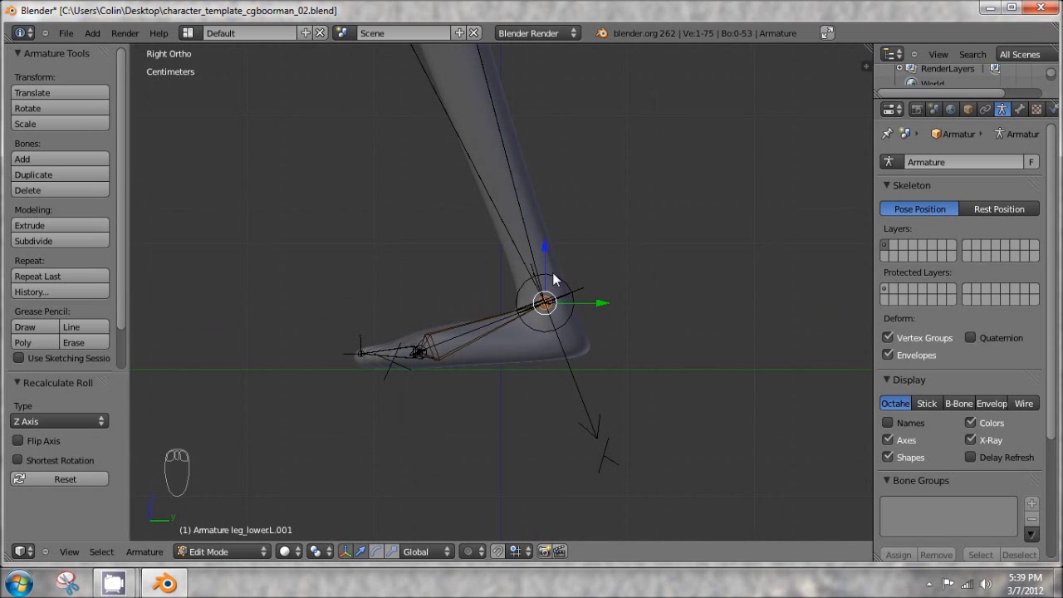
# Check the overlapping joints at the ankle by alternating the selection between the lower leg bone's end and the foot bone's end
pyautogui.rightClick(546, 301)
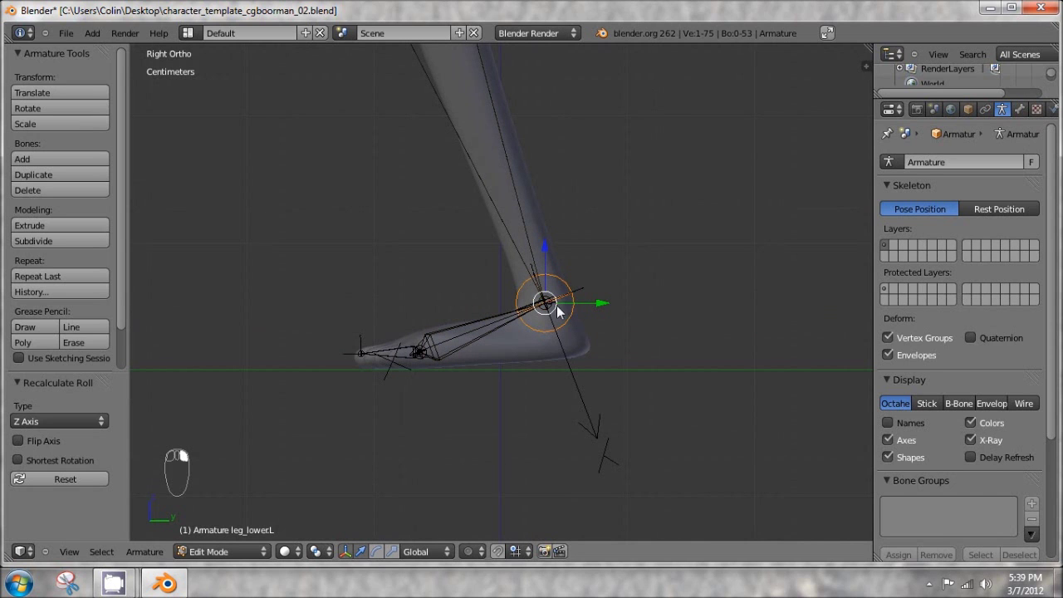
pyautogui.rightClick(549, 310)
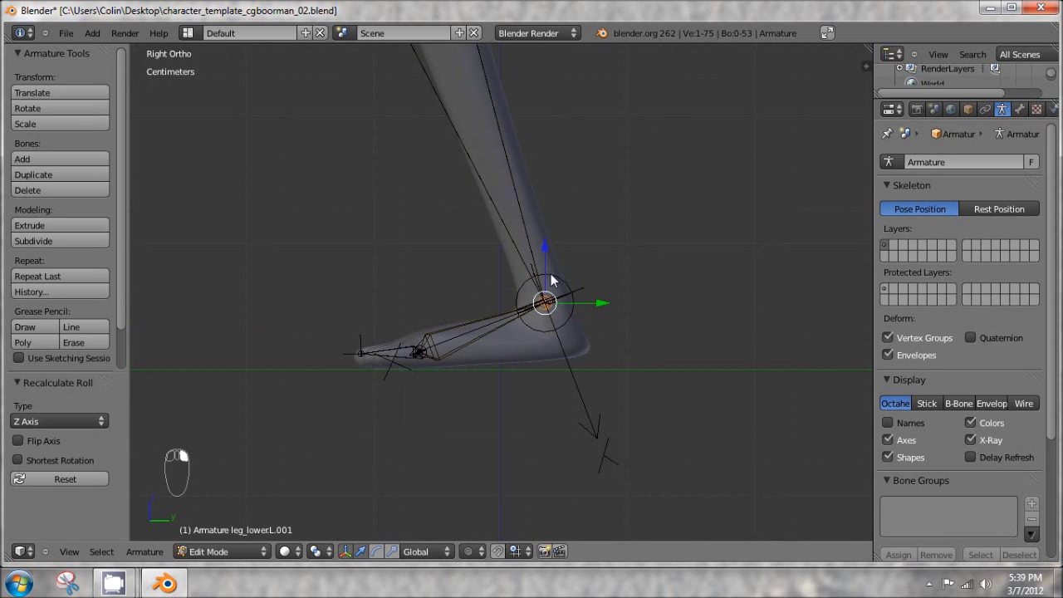
pyautogui.rightClick(547, 301)
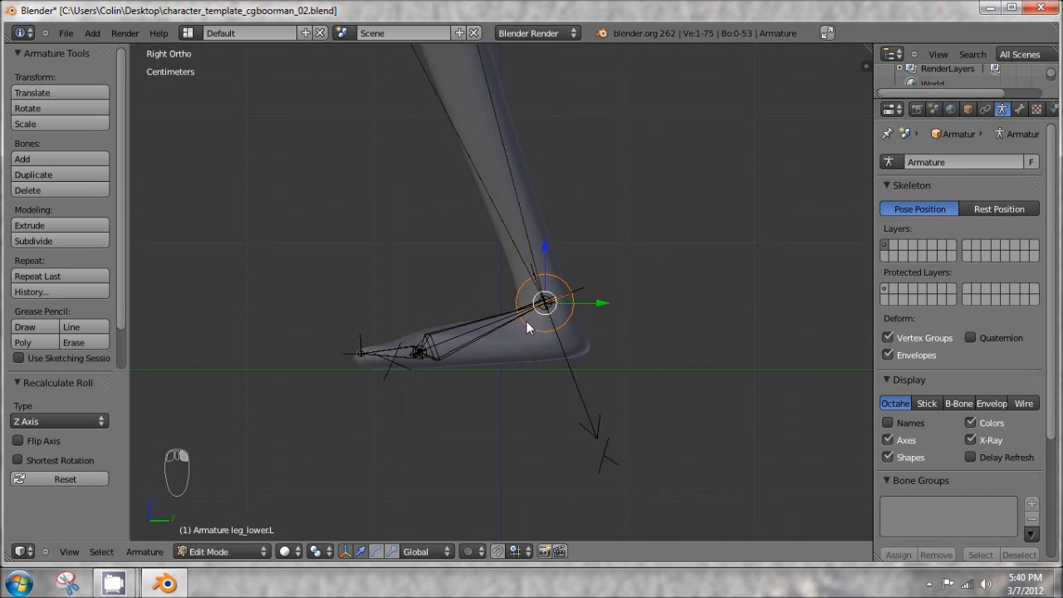
pyautogui.rightClick(549, 309)
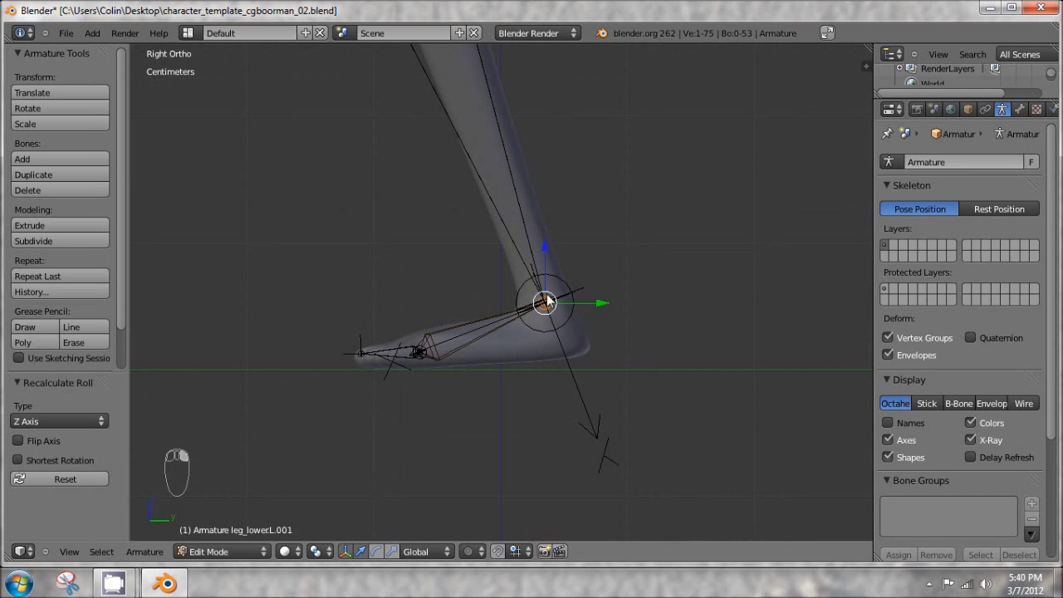
pyautogui.rightClick(550, 285)
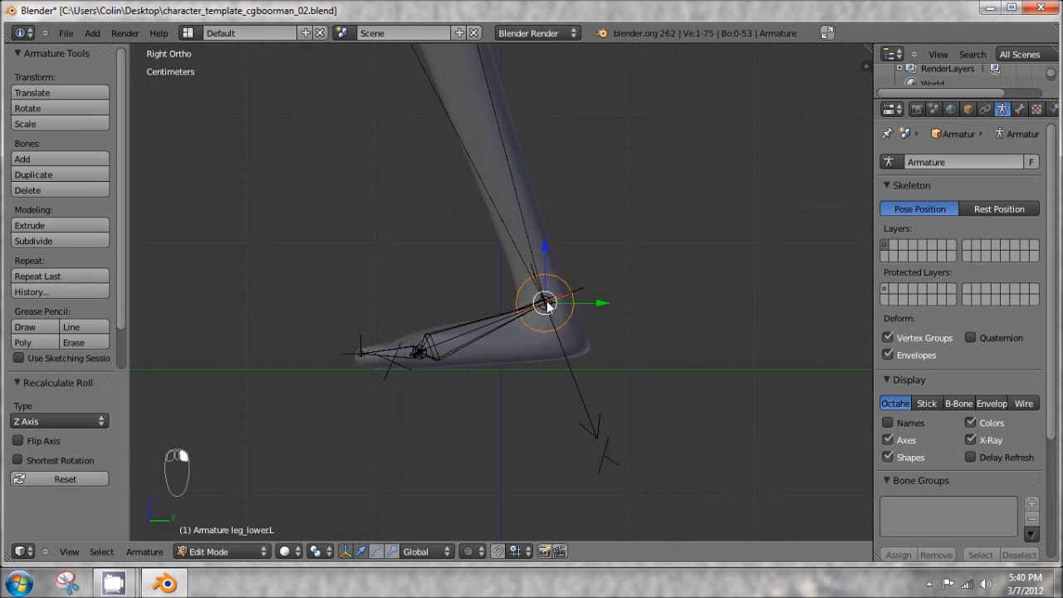
pyautogui.rightClick(549, 303)
pyautogui.rightClick(551, 304)
pyautogui.rightClick(553, 304)
pyautogui.rightClick(562, 285)
# Extrude a bone about 3.08 cm backward along global Y from the foot bone's end joint at the ankle
pyautogui.rightClick(553, 309)
pyautogui.moveTo(553, 301); pyautogui.dragTo(553, 293, button='right')
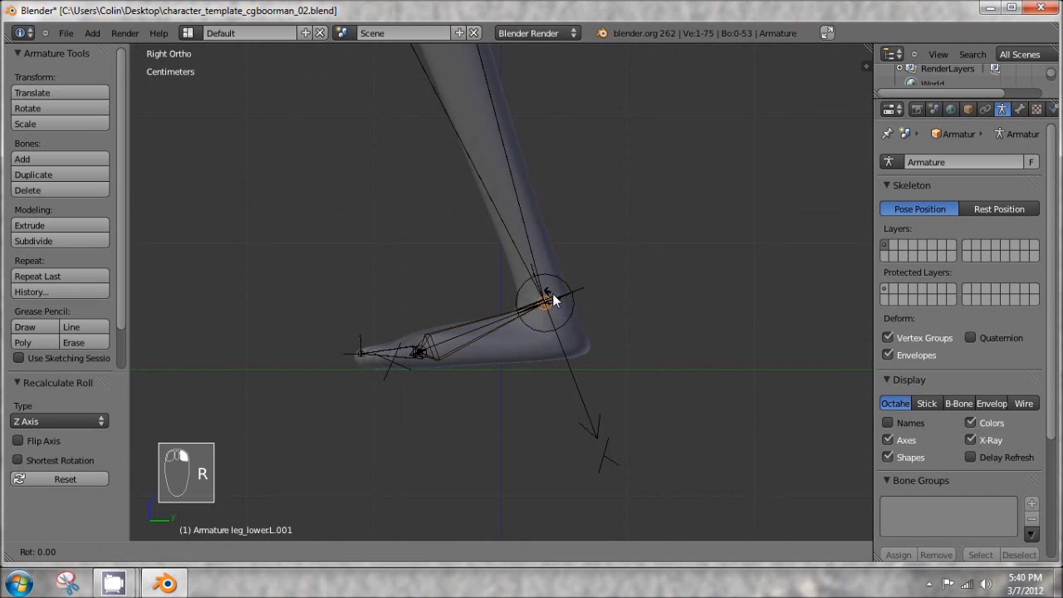
pyautogui.rightClick(613, 252)
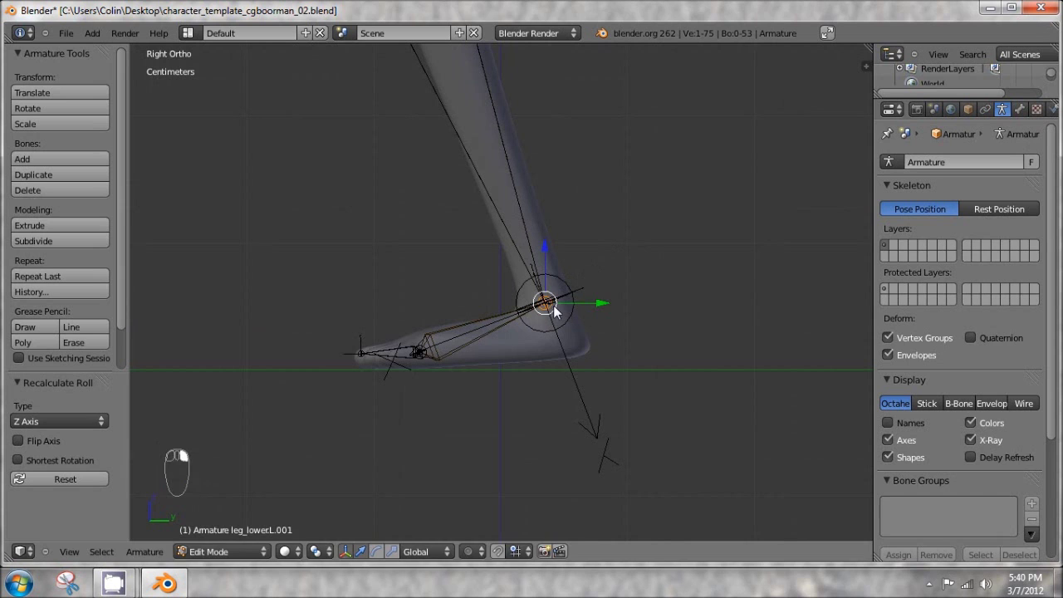
pyautogui.press('e')
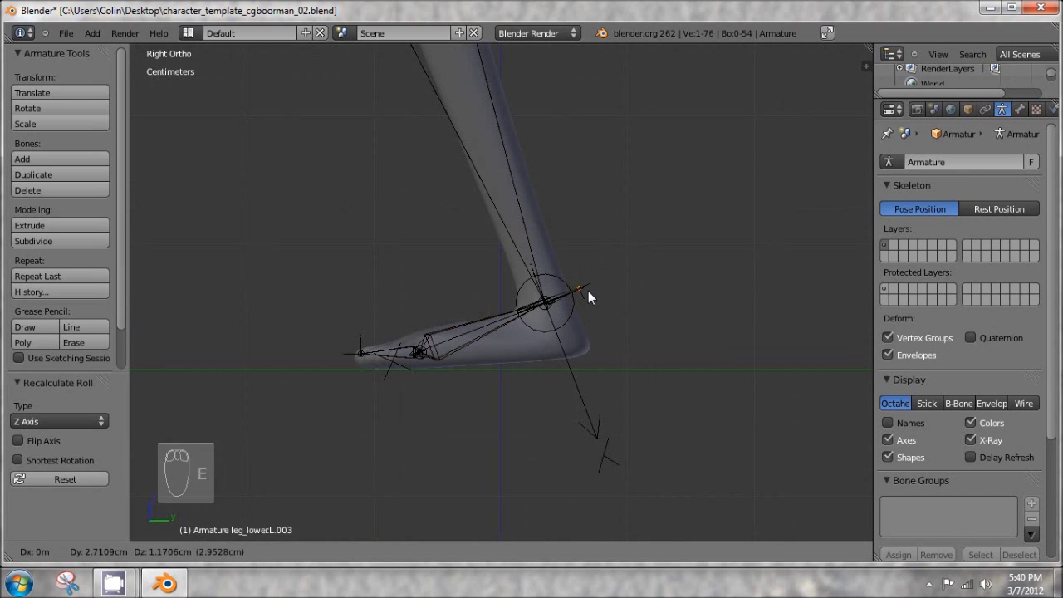
pyautogui.press('y')
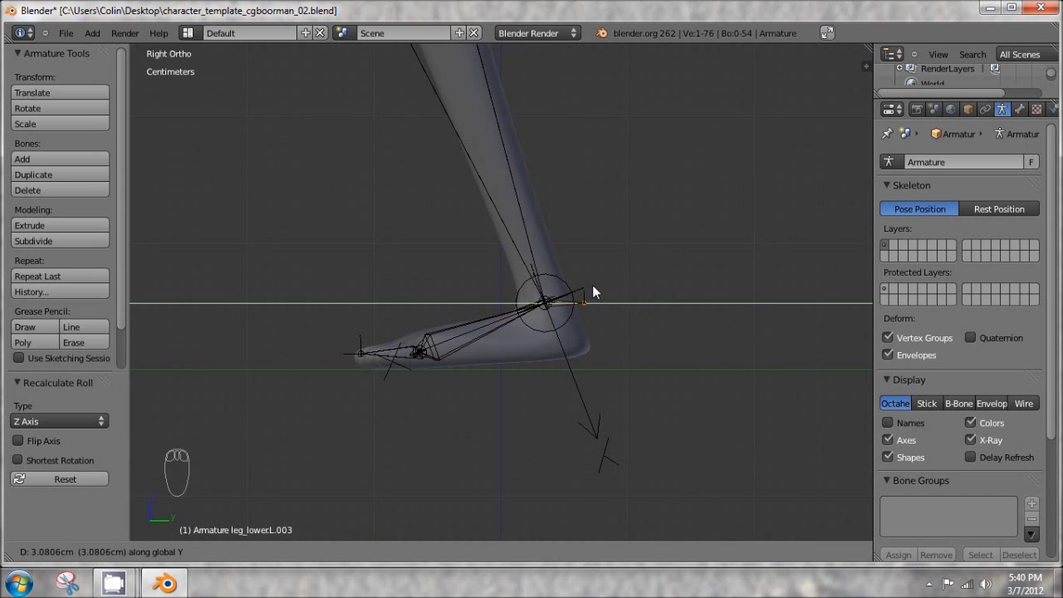
pyautogui.click(582, 288)
# Select the bone extending backward from the ankle and rename it ankleIK.L
pyautogui.scroll(4, 601, 312)
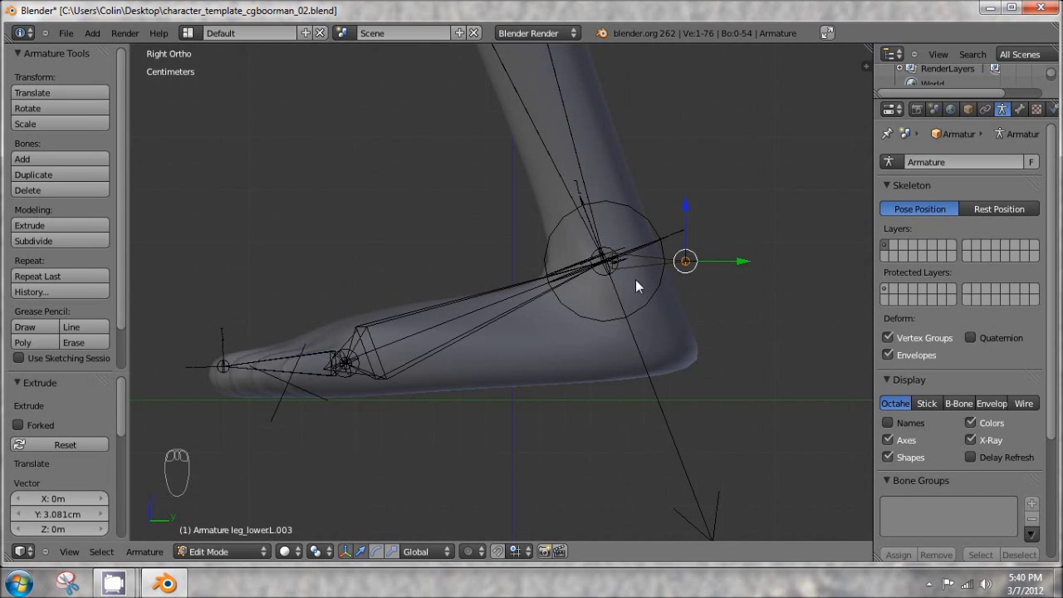
pyautogui.rightClick(620, 260)
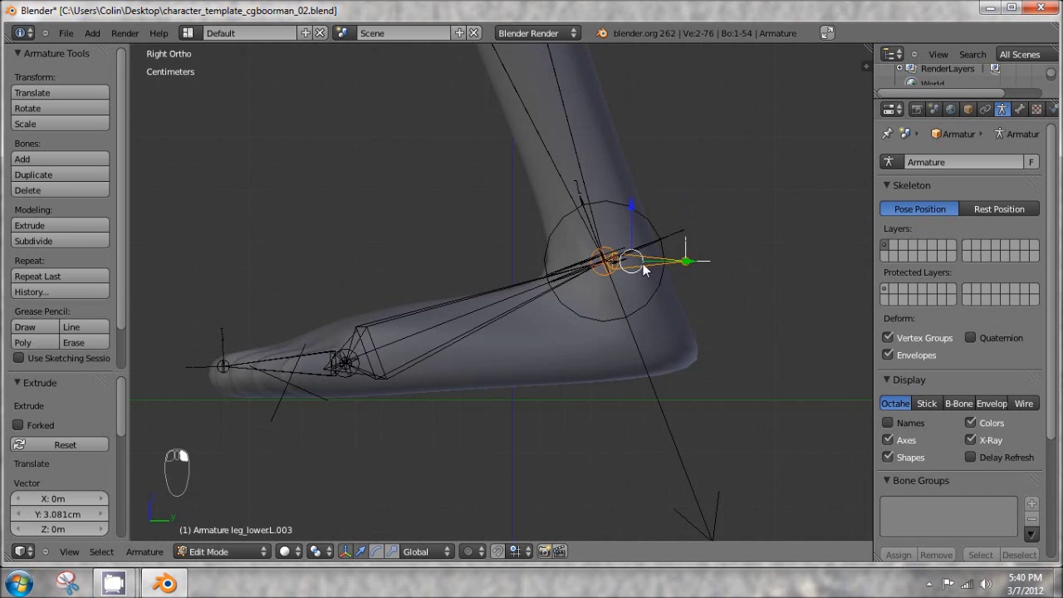
pyautogui.click(1020, 108)
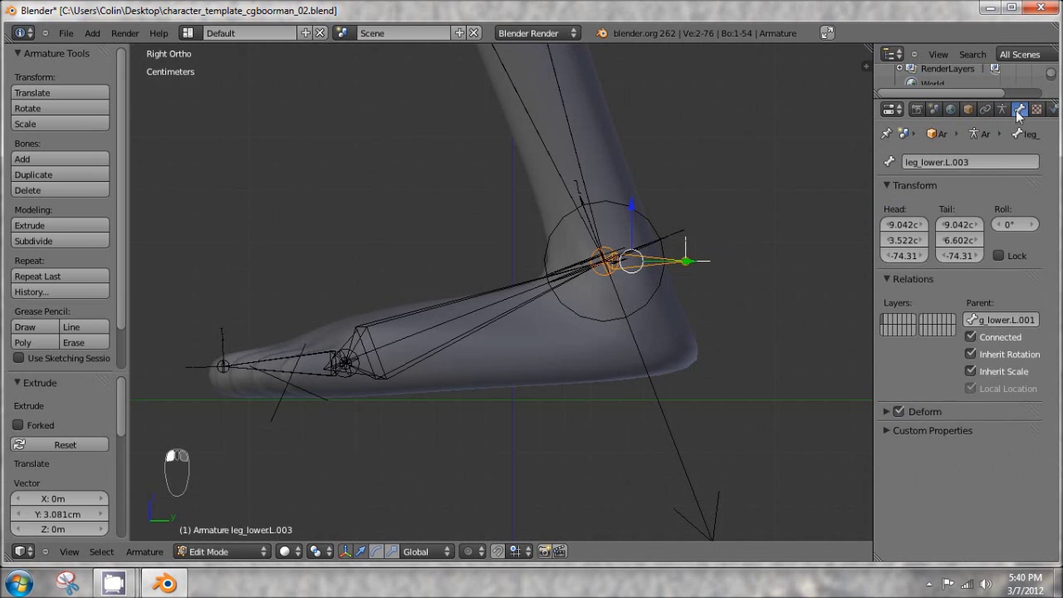
pyautogui.click(989, 161)
pyautogui.write('ankleIK.L')
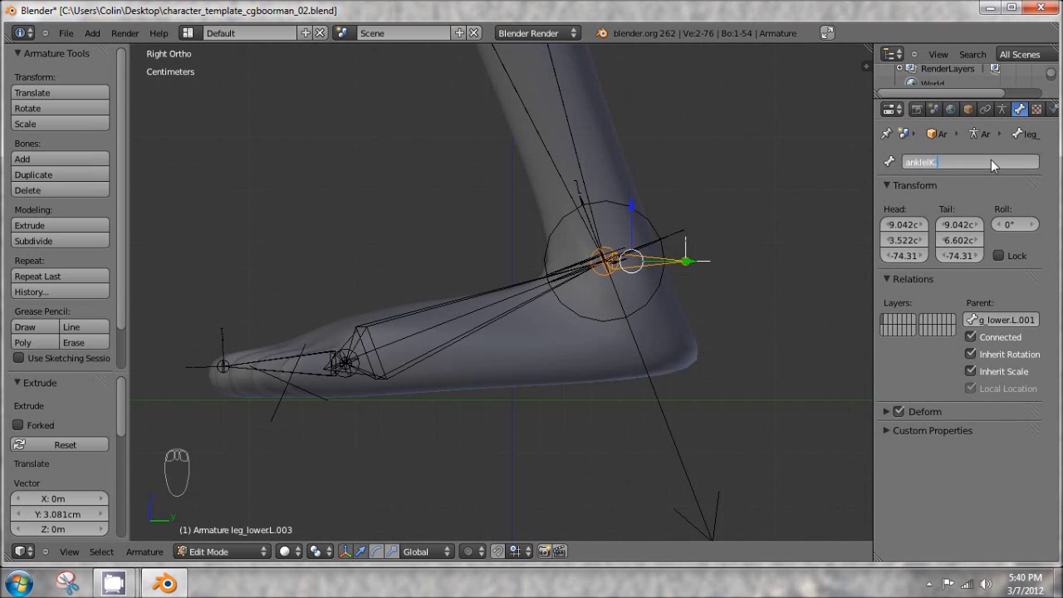
pyautogui.press('Return')
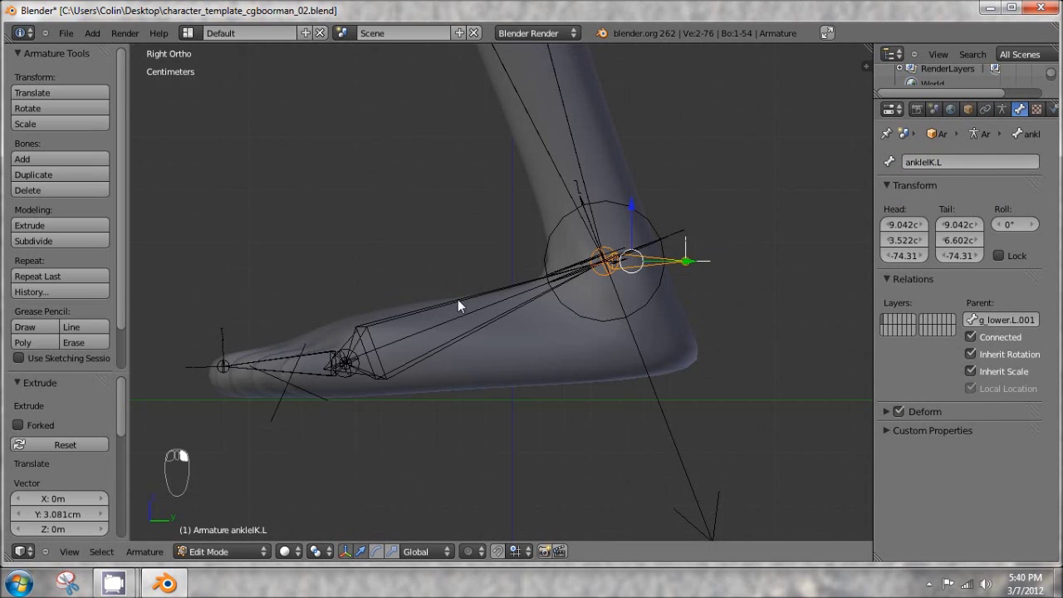
# Select the foot bone and rename it foot.L
pyautogui.rightClick(458, 299)
pyautogui.click(980, 161)
pyautogui.write('foo')
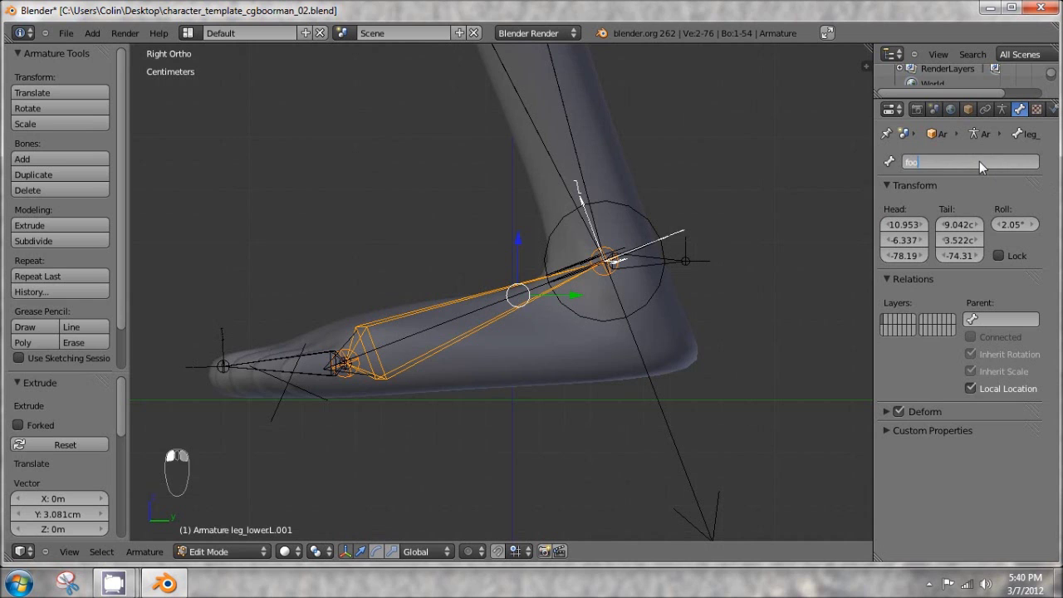
pyautogui.write('t.L')
pyautogui.press('Return')
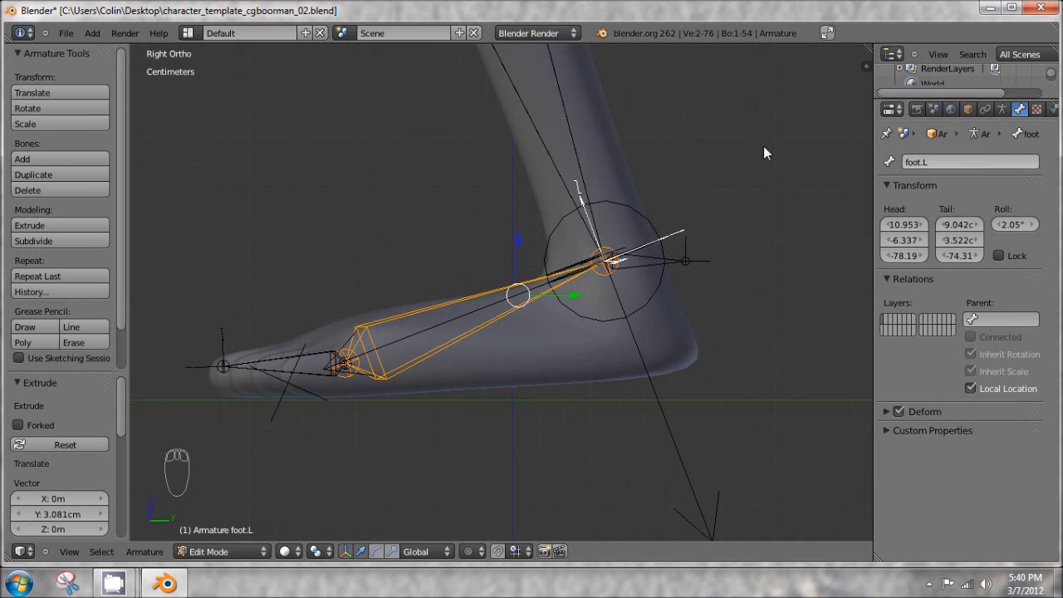
# Select the toe bone and rename it toes.L
pyautogui.rightClick(304, 368)
pyautogui.click(972, 163)
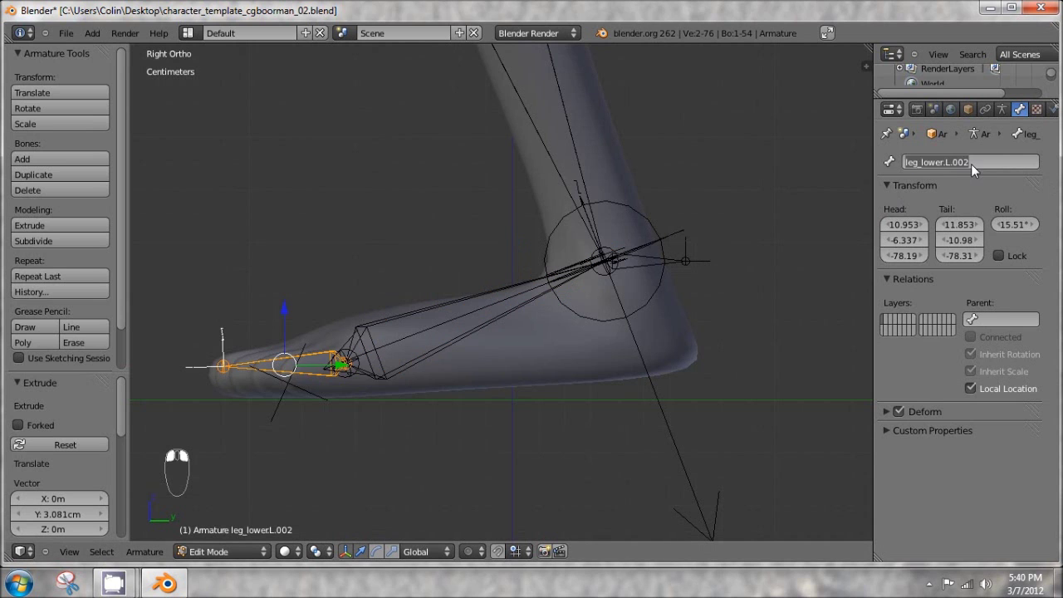
pyautogui.write('tpo')
pyautogui.press('BackSpace')
pyautogui.press('BackSpace')
pyautogui.write('o')
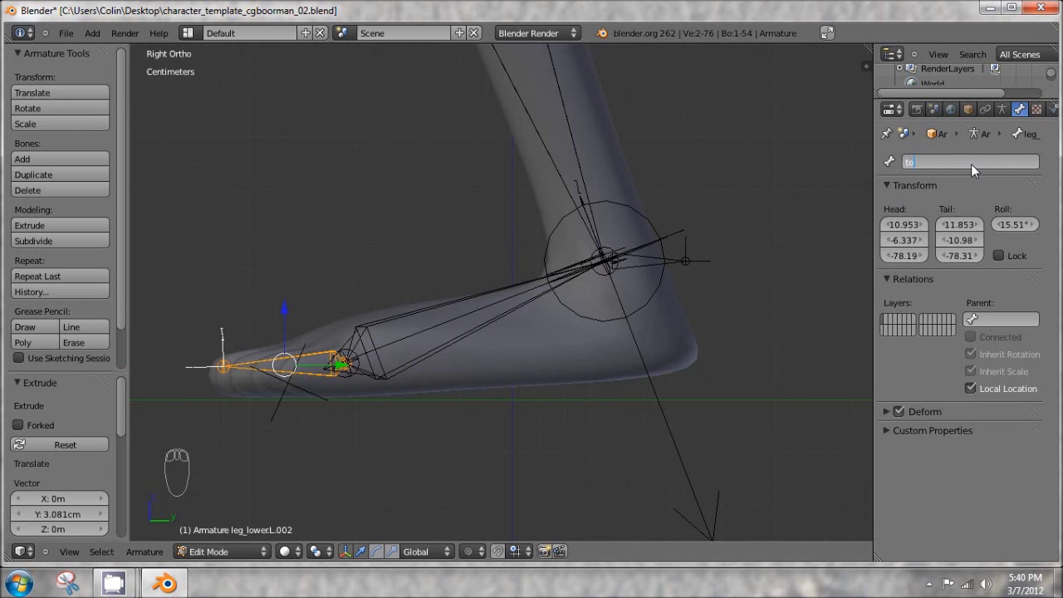
pyautogui.write('es.L')
pyautogui.press('Return')
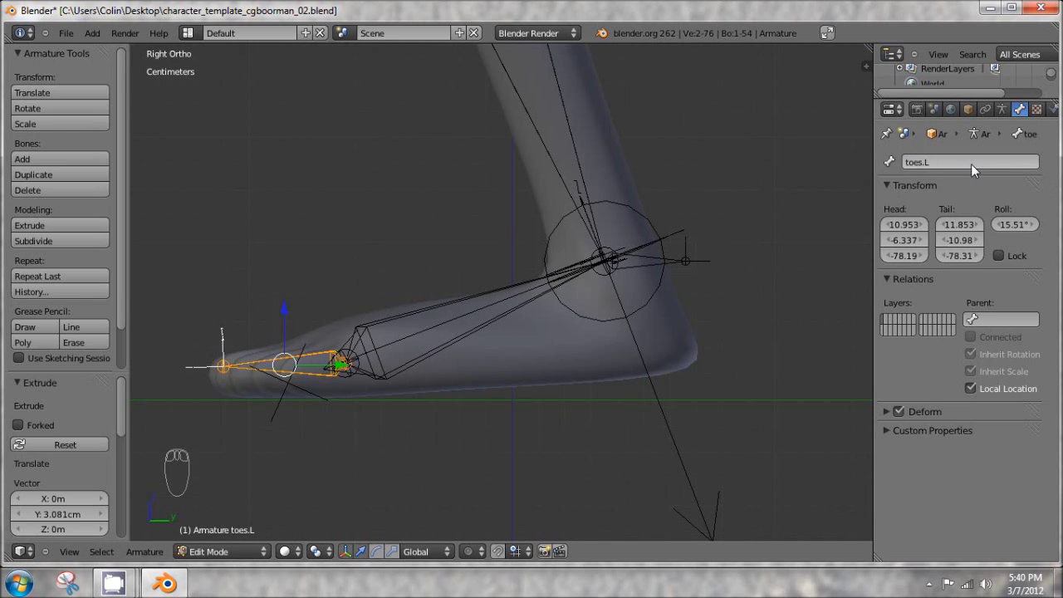
# Examine the left foot's bones, checking the parent relations of ankleIK.L, foot.L, toes.L and the lower leg's ankle joint
pyautogui.moveTo(503, 323); pyautogui.dragTo(511, 326, button='middle')
pyautogui.press('KP_3')
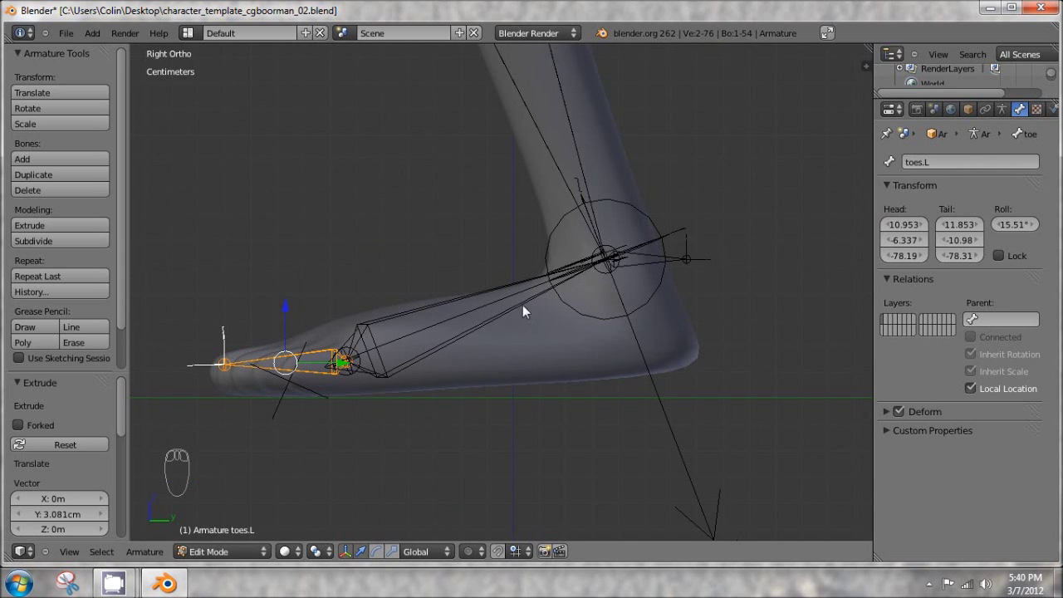
pyautogui.rightClick(645, 256)
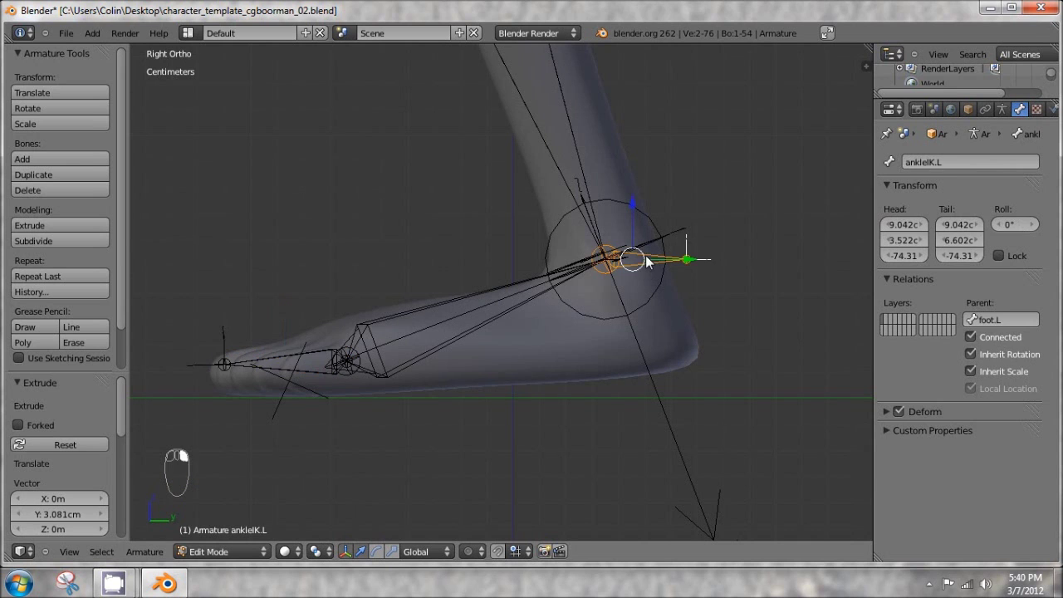
pyautogui.scroll(-5, 727, 162)
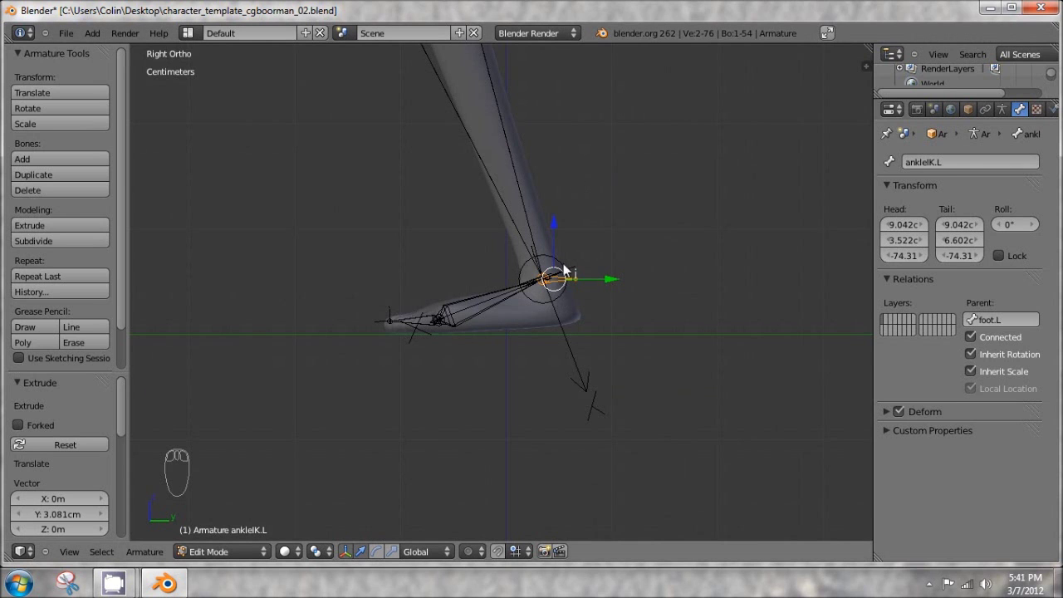
pyautogui.keyDown('shift'); pyautogui.moveTo(516, 177); pyautogui.dragTo(564, 321, button='middle'); pyautogui.keyUp('shift')
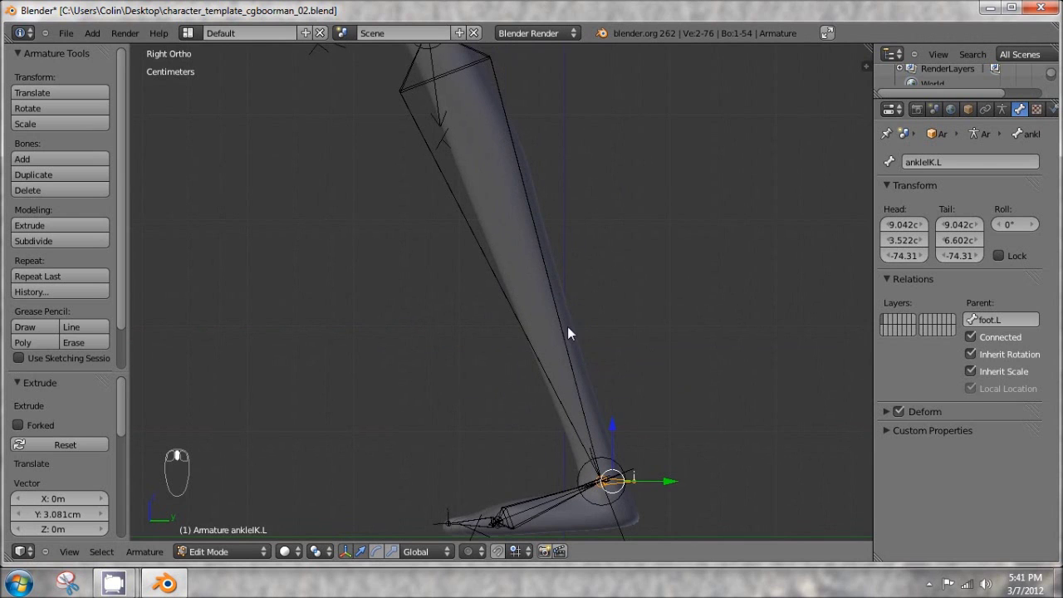
pyautogui.keyDown('shift'); pyautogui.moveTo(587, 376); pyautogui.dragTo(580, 193, button='middle'); pyautogui.keyUp('shift')
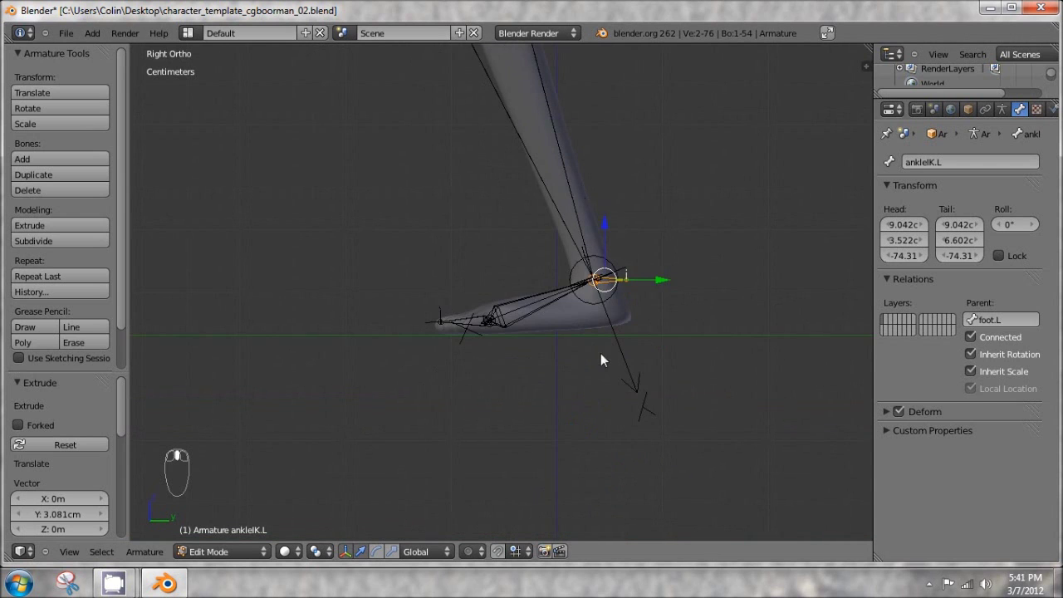
pyautogui.scroll(4, 605, 333)
pyautogui.rightClick(618, 288)
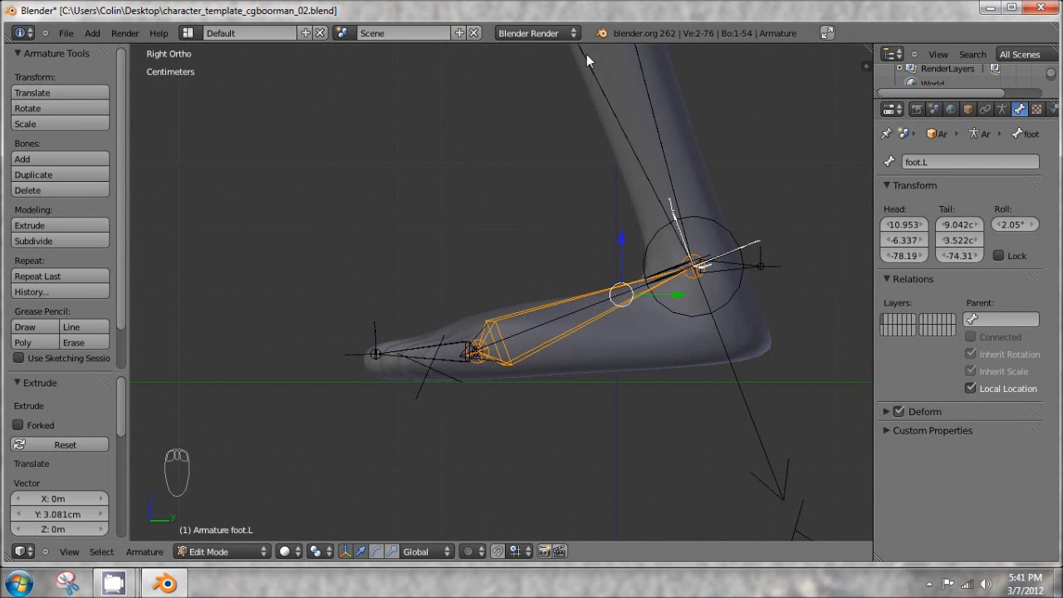
pyautogui.rightClick(743, 259)
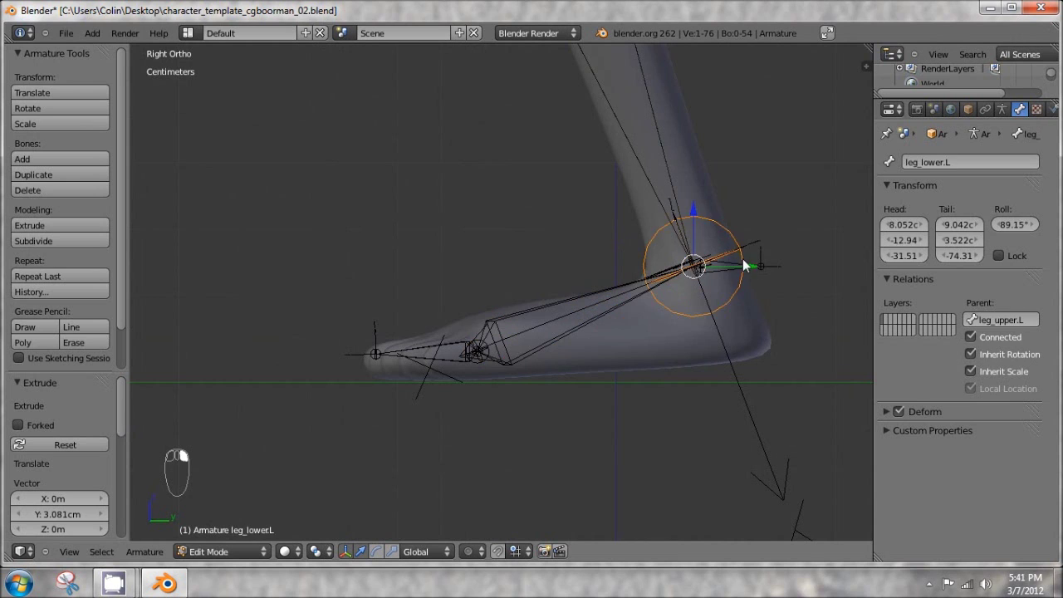
pyautogui.rightClick(725, 265)
pyautogui.rightClick(434, 352)
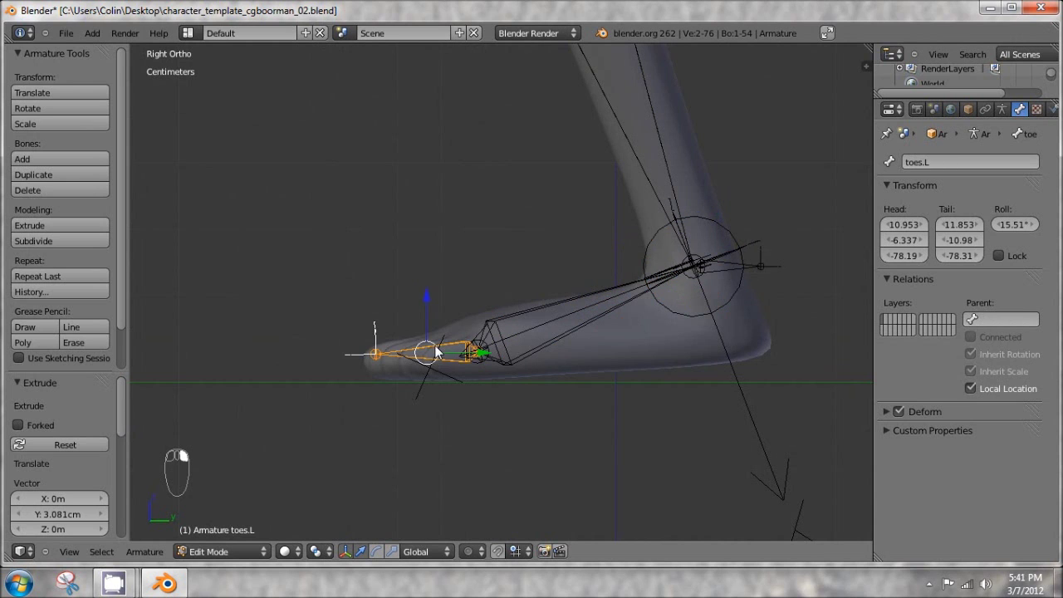
pyautogui.rightClick(560, 306)
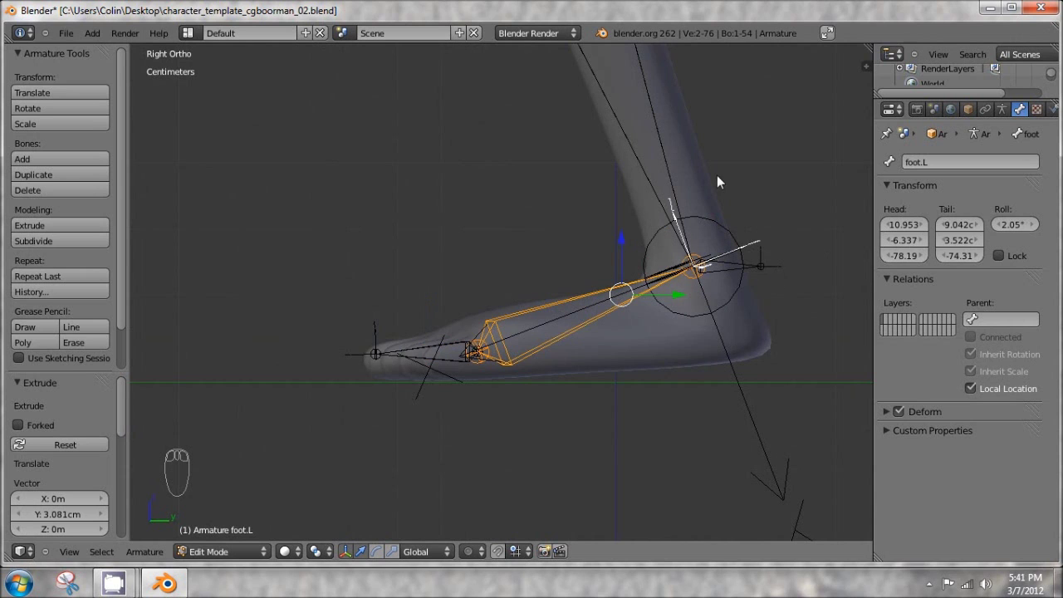
# Parent the toes.L bone to foot.L using the Keep Offset option
pyautogui.rightClick(448, 356)
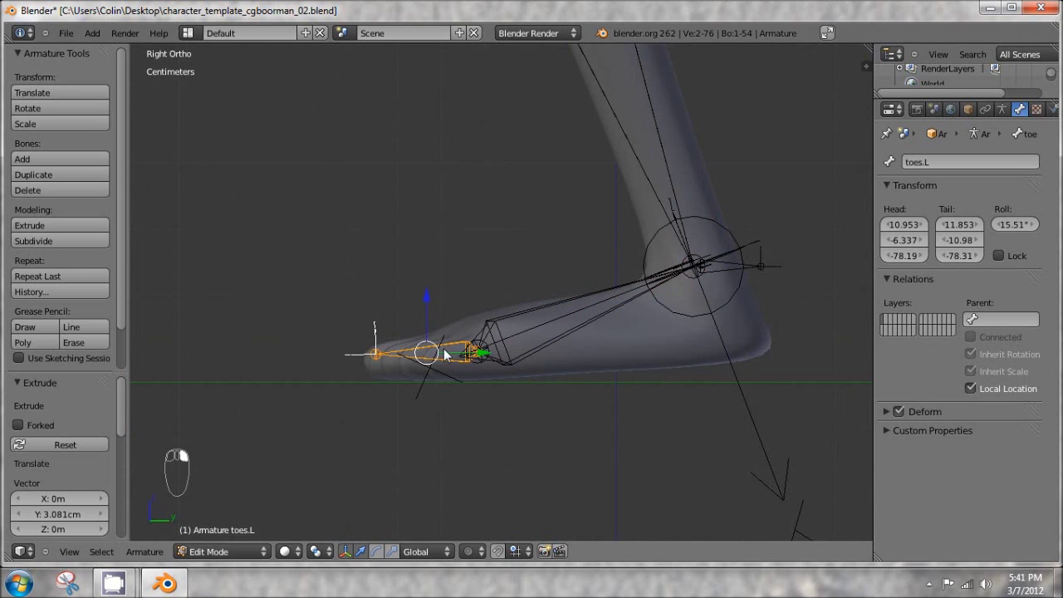
pyautogui.keyDown('shift'); pyautogui.rightClick(536, 308); pyautogui.keyUp('shift')
pyautogui.hotkey('ctrl', 'p')
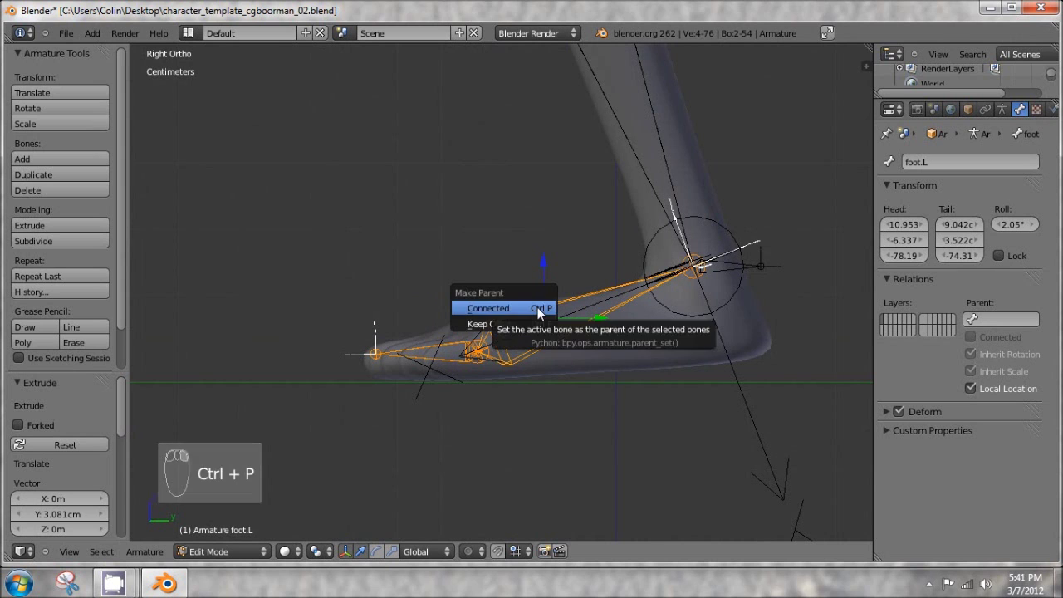
pyautogui.click(546, 325)
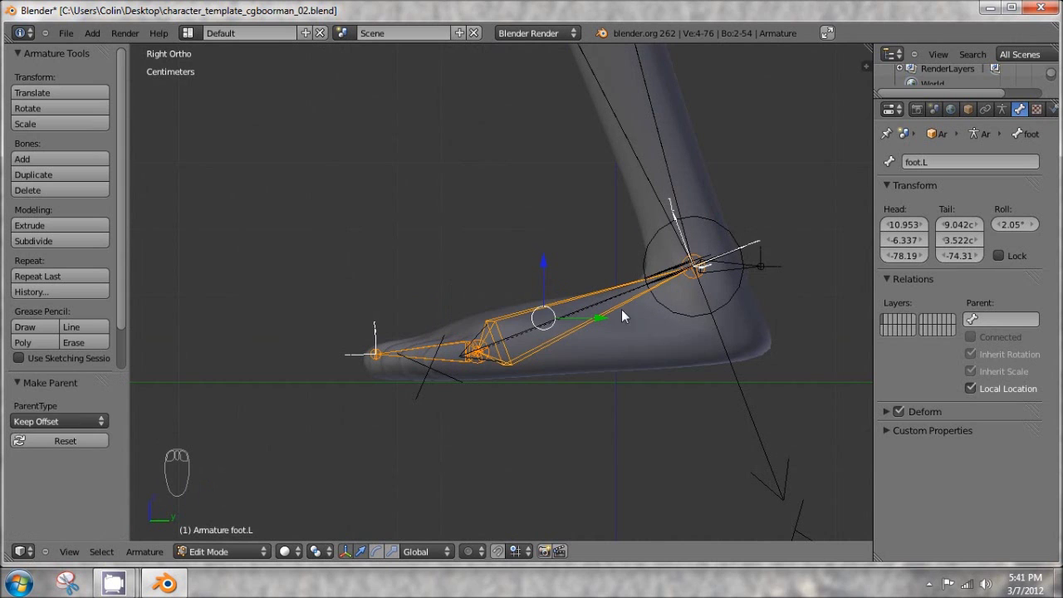
# Parent the ankleIK.L bone to foot.L using the Connected option
pyautogui.rightClick(728, 269)
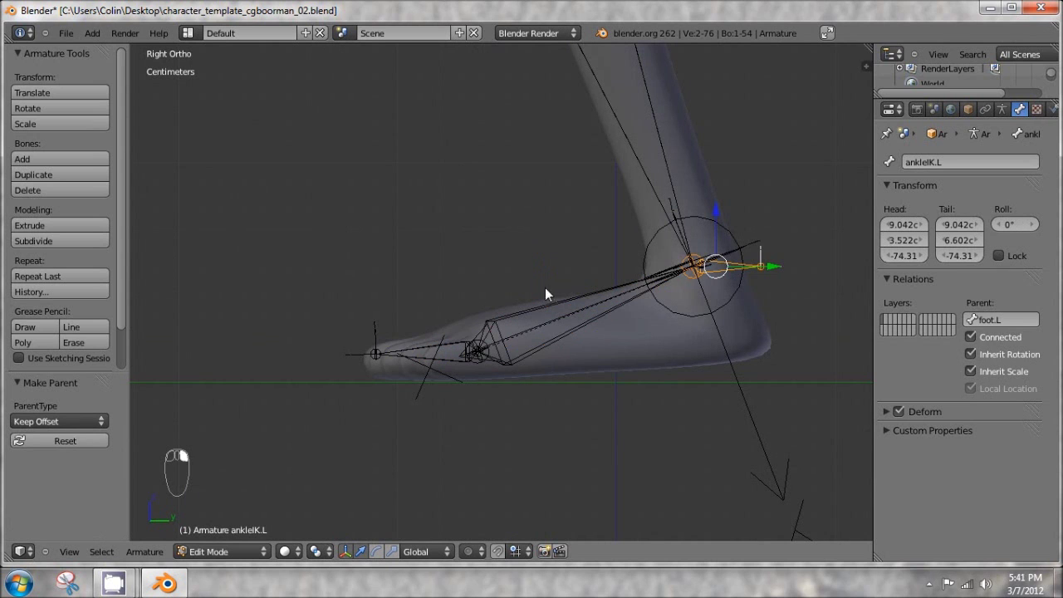
pyautogui.keyDown('shift'); pyautogui.rightClick(569, 305); pyautogui.keyUp('shift')
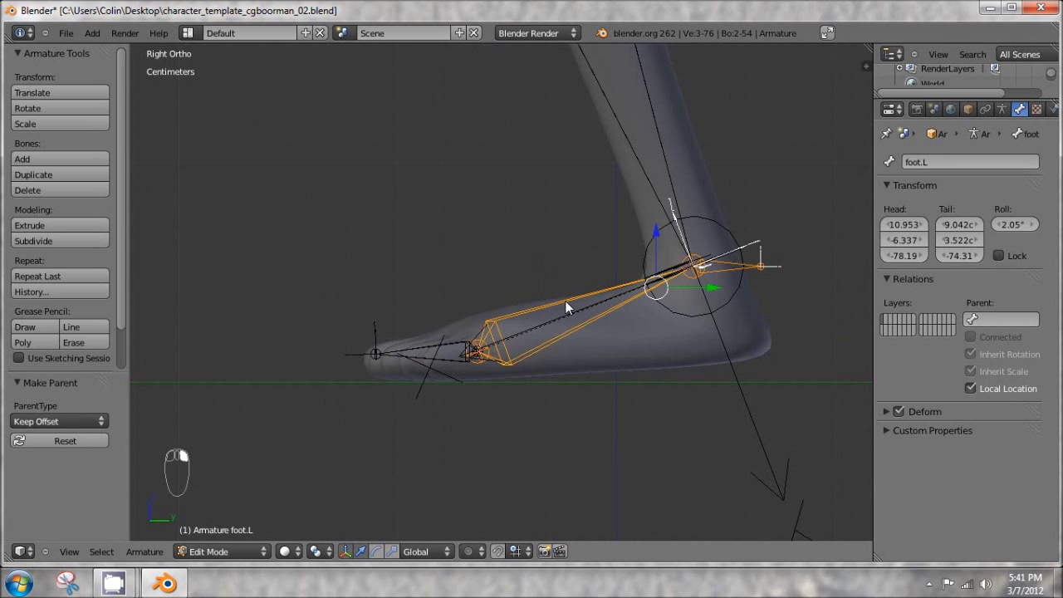
pyautogui.hotkey('ctrl', 'p')
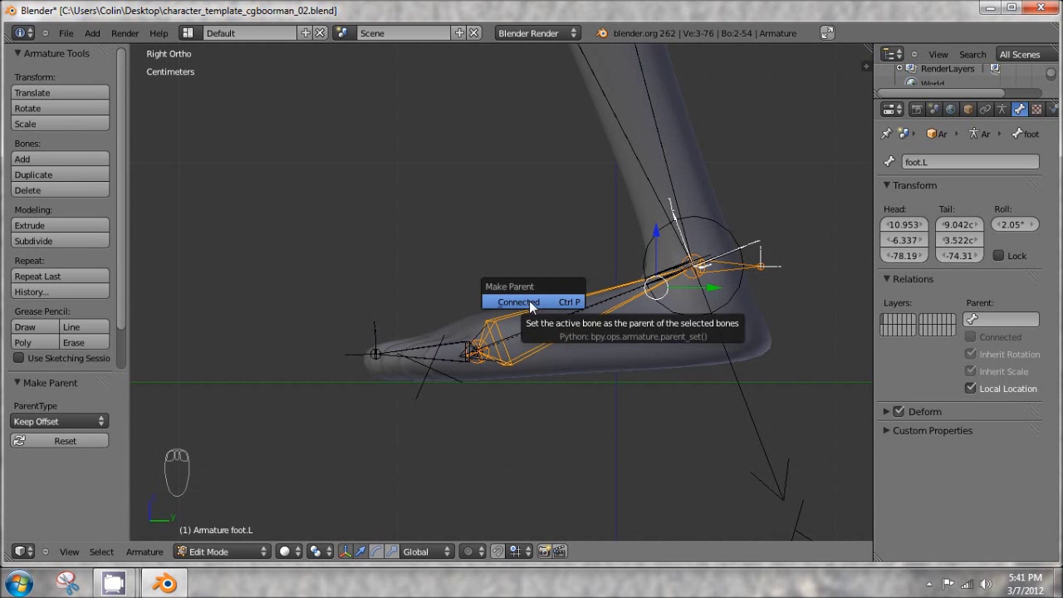
pyautogui.click(529, 302)
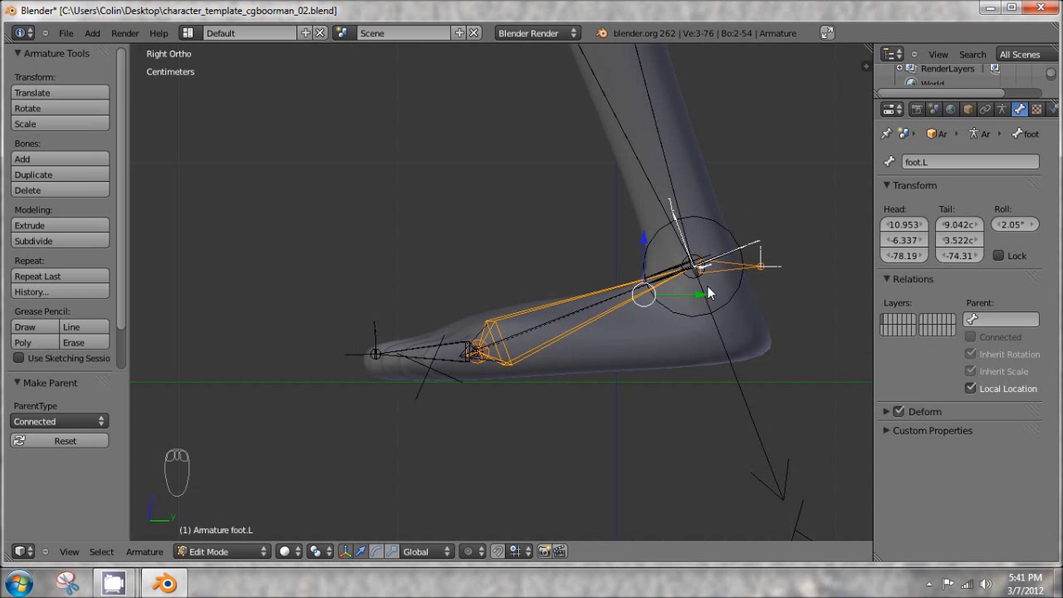
# Switch the armature to Pose Mode and test the parenting by moving foot.L upward, cancelling the move
pyautogui.moveTo(568, 305); pyautogui.dragTo(545, 329, button='middle')
pyautogui.press('KP_3')
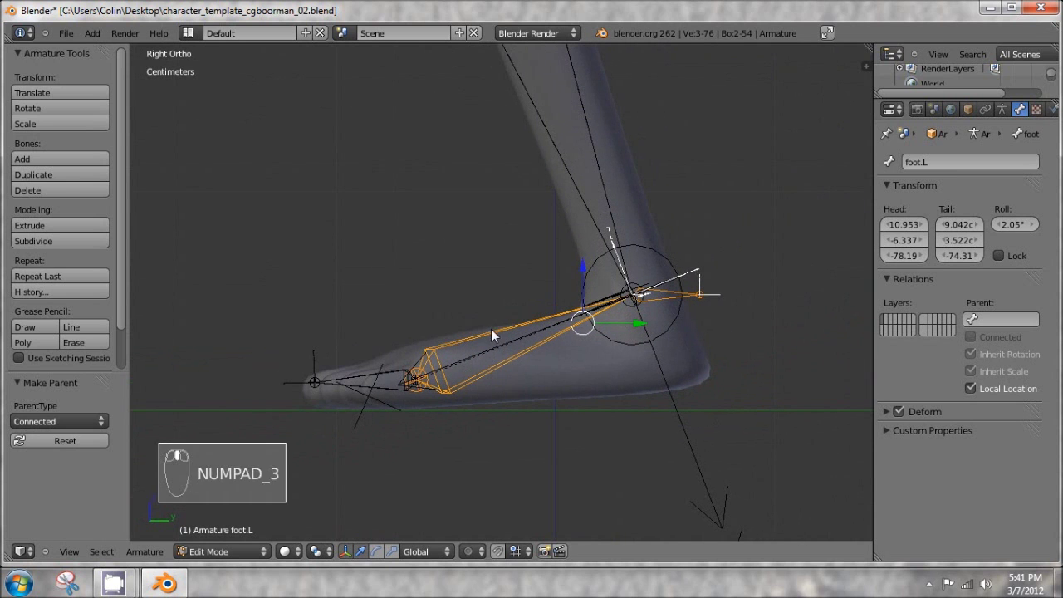
pyautogui.press('Tab')
pyautogui.rightClick(655, 297)
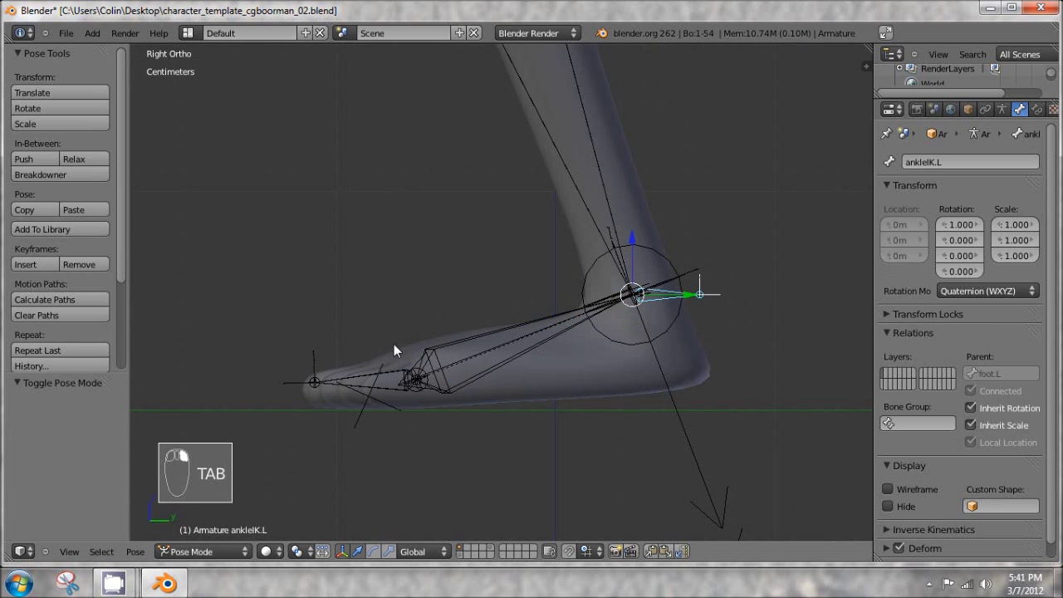
pyautogui.rightClick(463, 337)
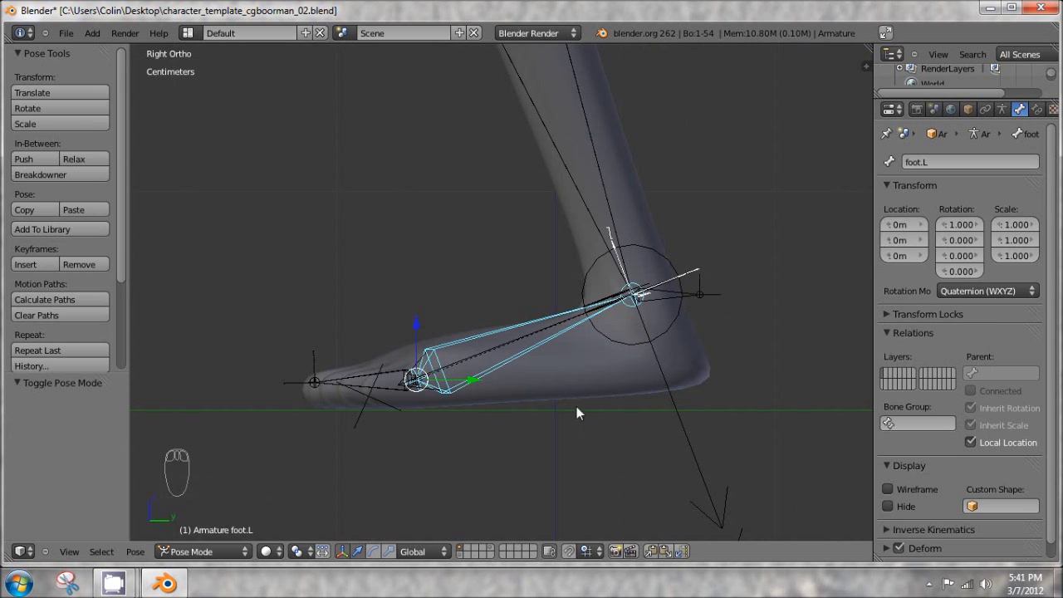
pyautogui.press('g')
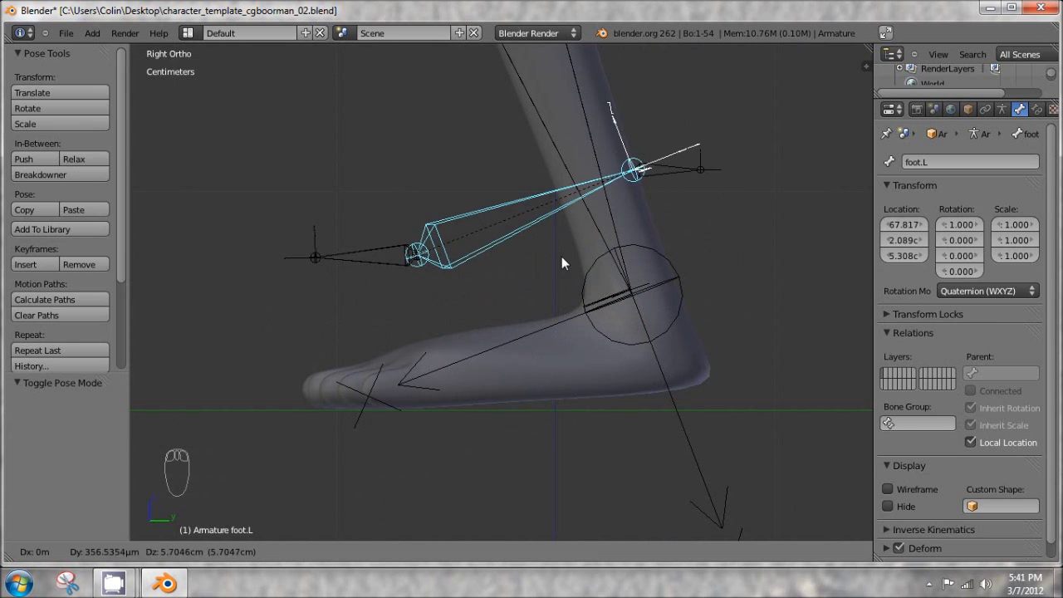
pyautogui.rightClick(586, 250)
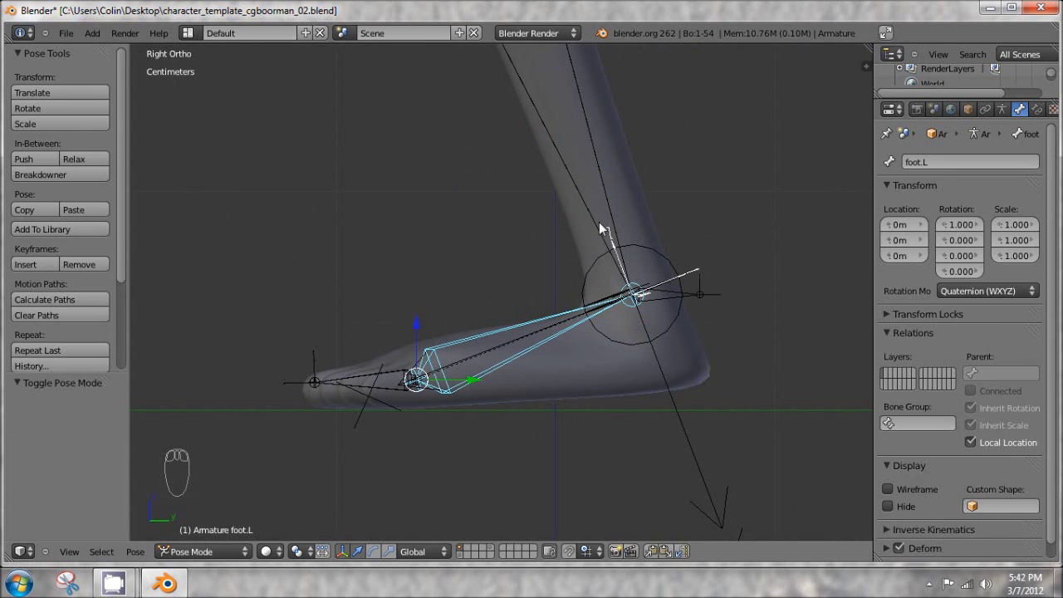
# Add an Inverse Kinematics constraint to leg_lower.L with ankleIK.L as its target
pyautogui.scroll(-2, 604, 215)
pyautogui.scroll(-3, 603, 204)
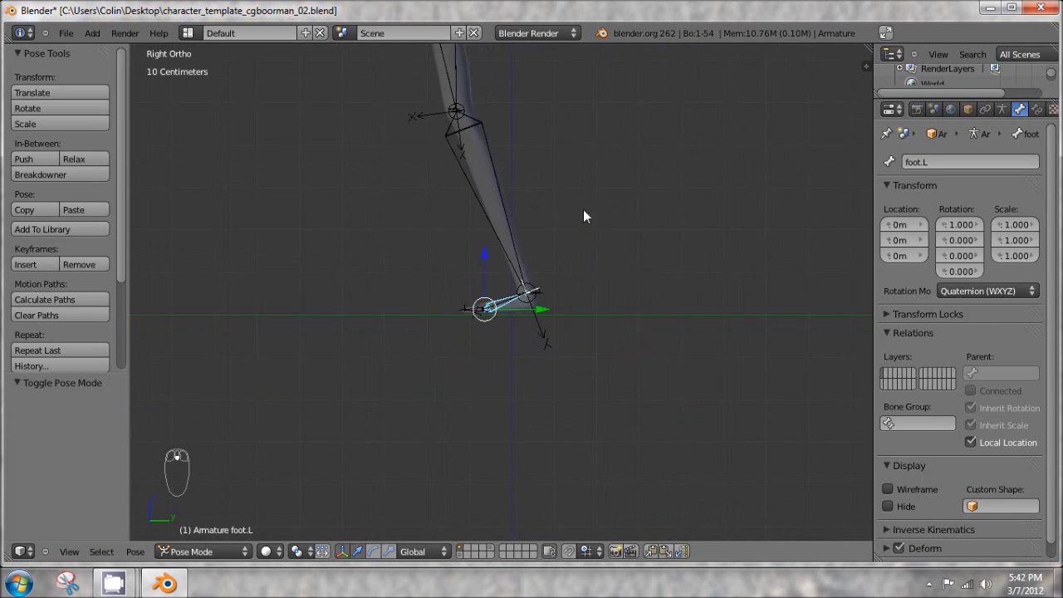
pyautogui.moveTo(533, 182)
pyautogui.keyDown('shift'); pyautogui.mouseDown(button='middle')
pyautogui.moveTo(546, 371)
pyautogui.moveTo(541, 191)
pyautogui.mouseUp(button='middle'); pyautogui.keyUp('shift')
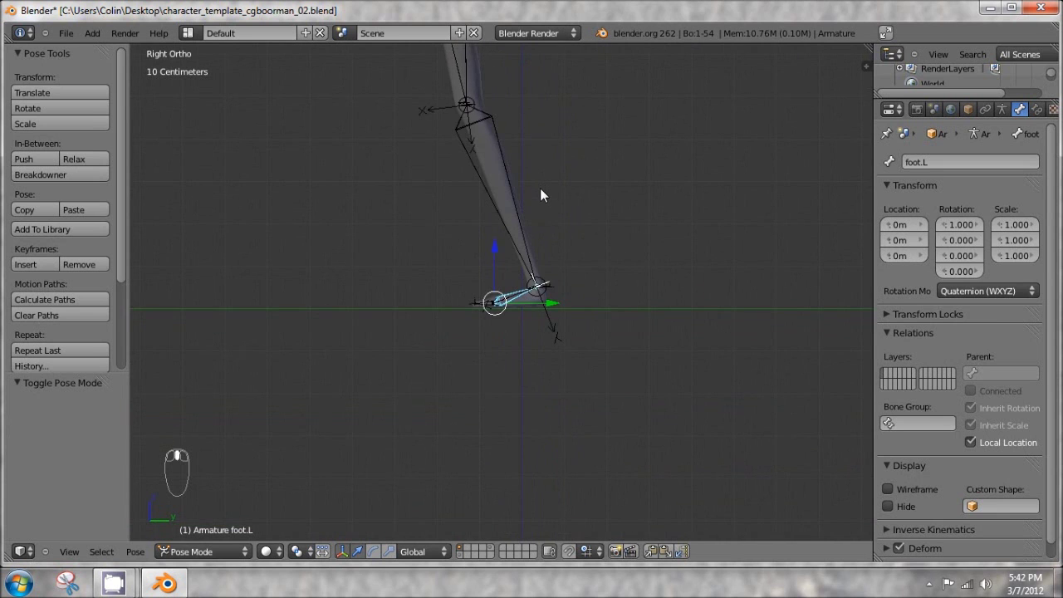
pyautogui.scroll(6, 540, 191)
pyautogui.keyDown('shift'); pyautogui.moveTo(608, 205); pyautogui.dragTo(479, 216, button='middle'); pyautogui.keyUp('shift')
pyautogui.rightClick(577, 274)
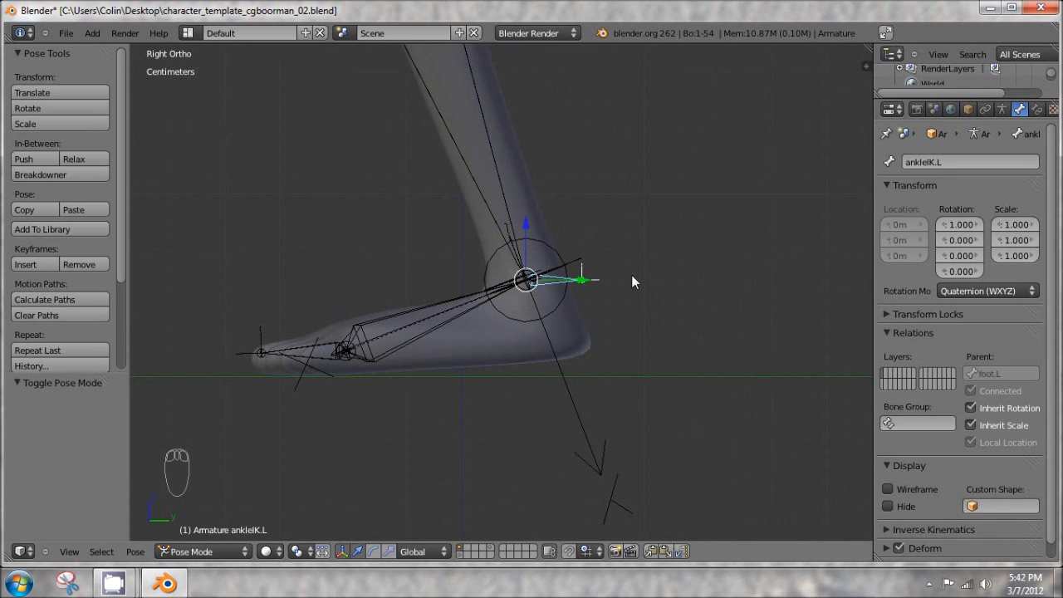
pyautogui.keyDown('shift'); pyautogui.moveTo(560, 59); pyautogui.dragTo(506, 415, button='middle'); pyautogui.keyUp('shift')
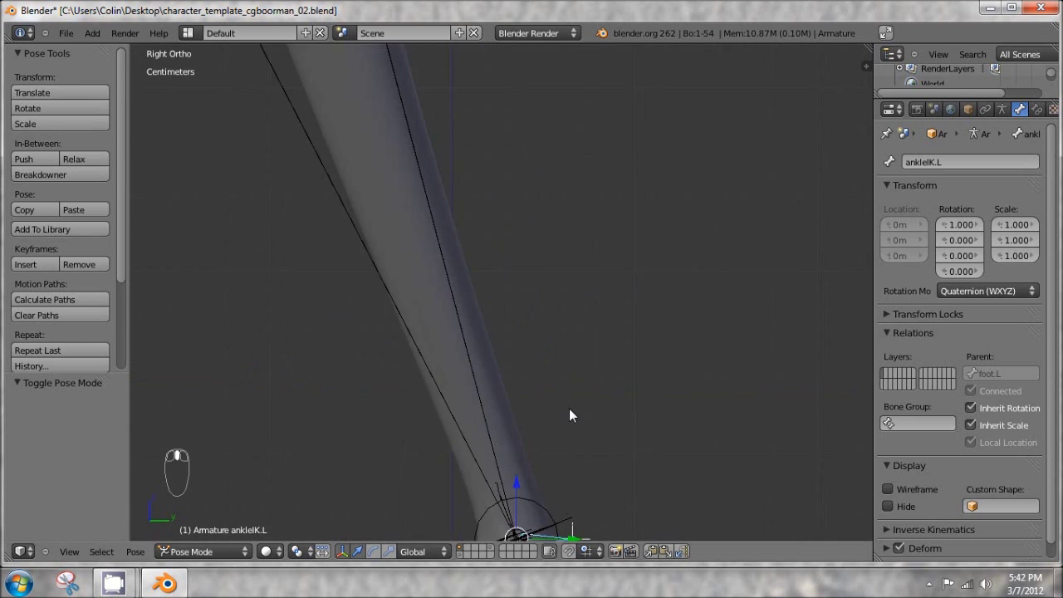
pyautogui.scroll(-8, 490, 130)
pyautogui.scroll(5, 492, 109)
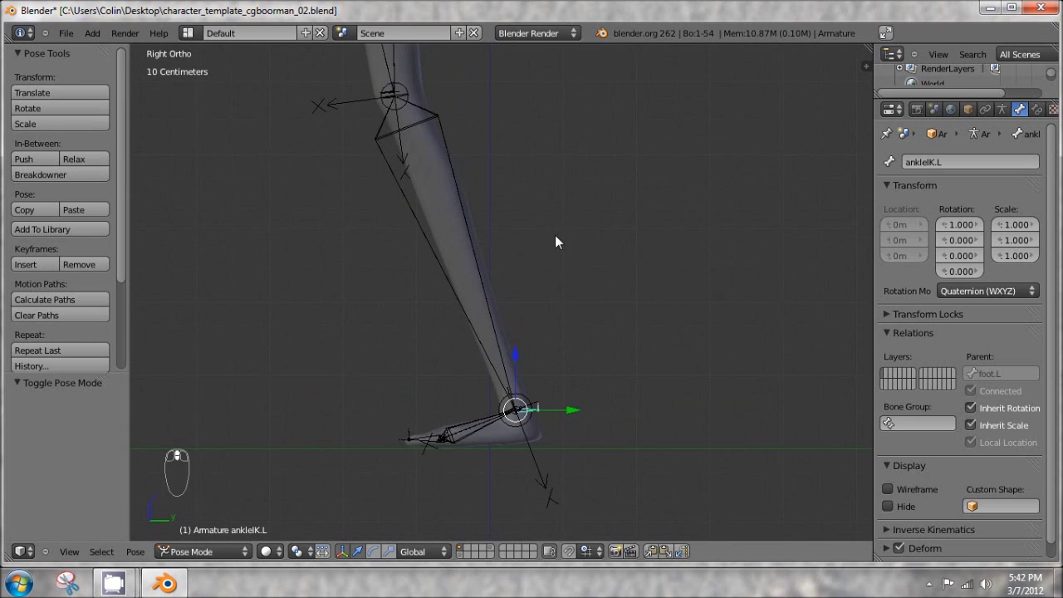
pyautogui.keyDown('shift'); pyautogui.rightClick(478, 265); pyautogui.keyUp('shift')
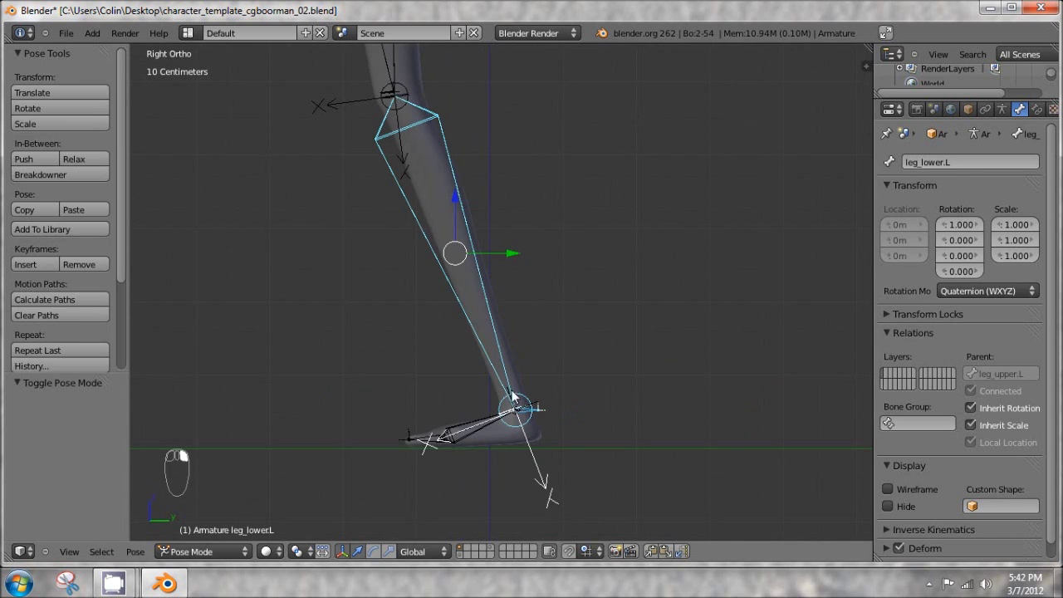
pyautogui.keyDown('shift'); pyautogui.moveTo(416, 268); pyautogui.dragTo(458, 234, button='middle'); pyautogui.keyUp('shift')
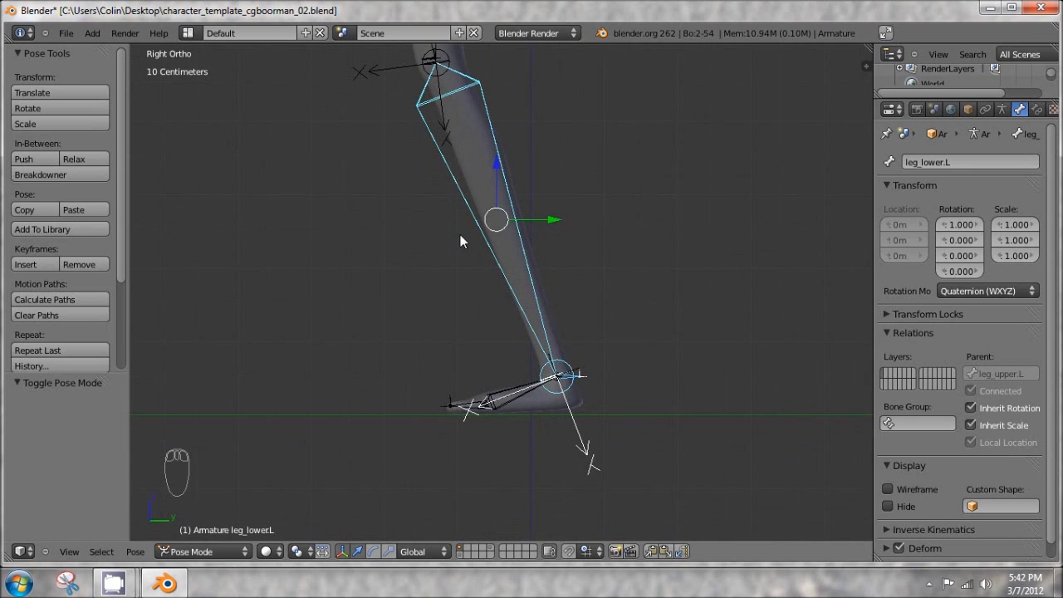
pyautogui.hotkey('ctrl', 'shift', 'c')
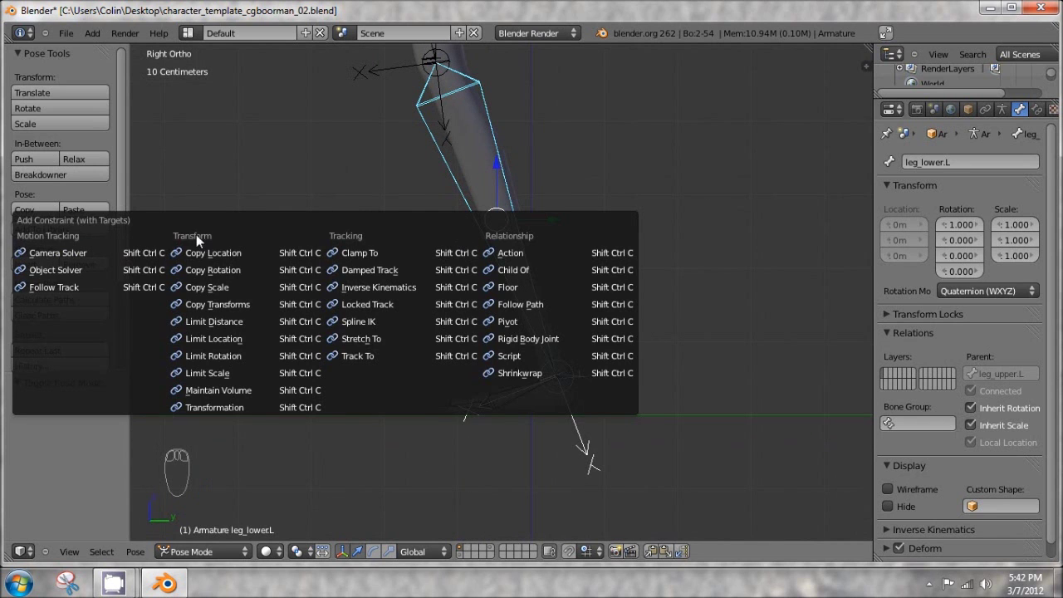
pyautogui.click(366, 287)
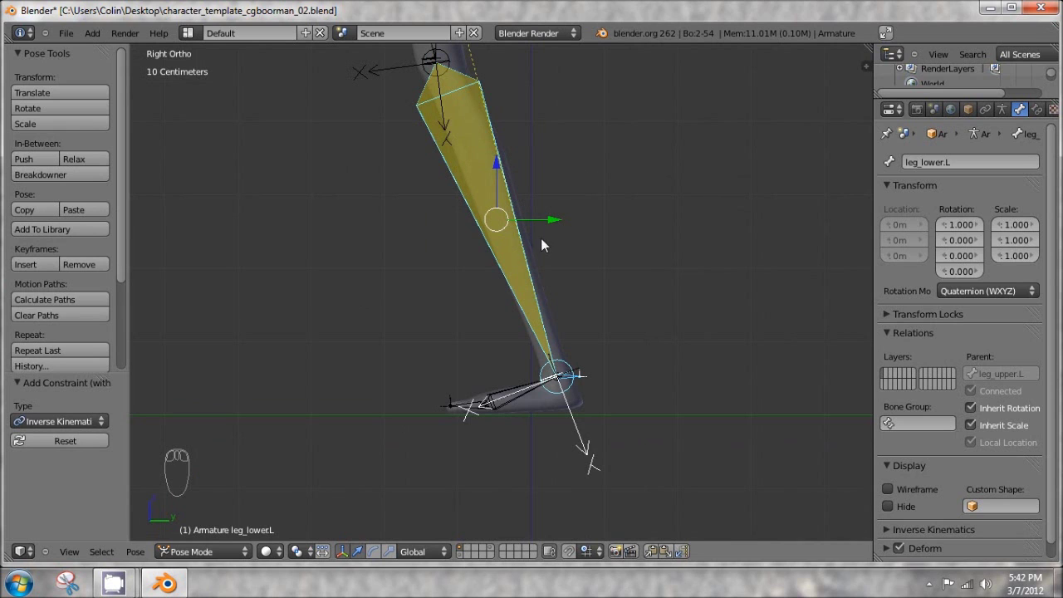
# Show the bone constraints of leg_lower.L in a widened properties area and set the IK chain length to 2
pyautogui.click(1037, 110)
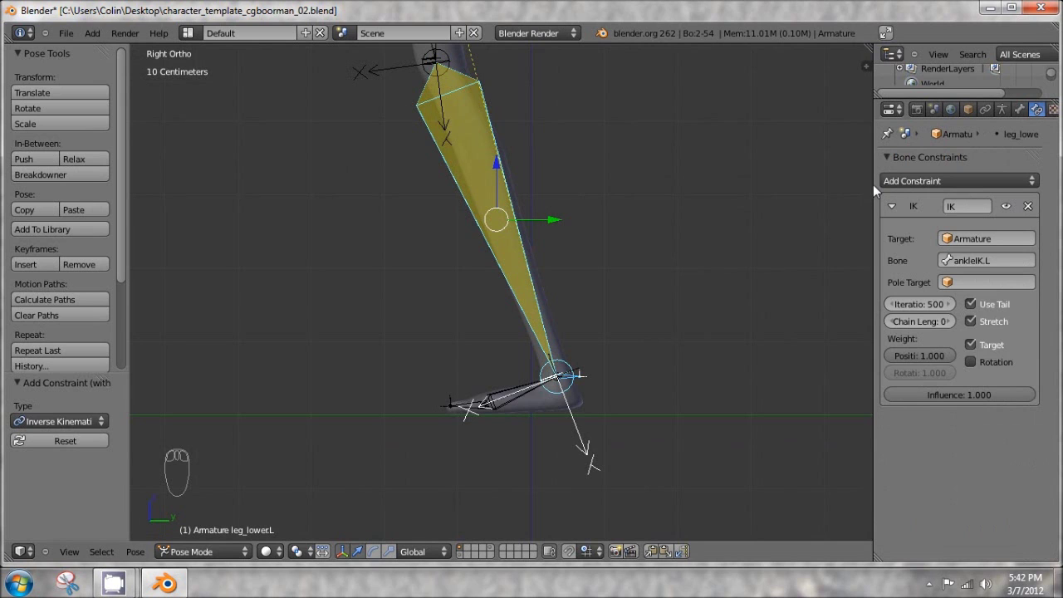
pyautogui.moveTo(873, 185); pyautogui.dragTo(725, 167)
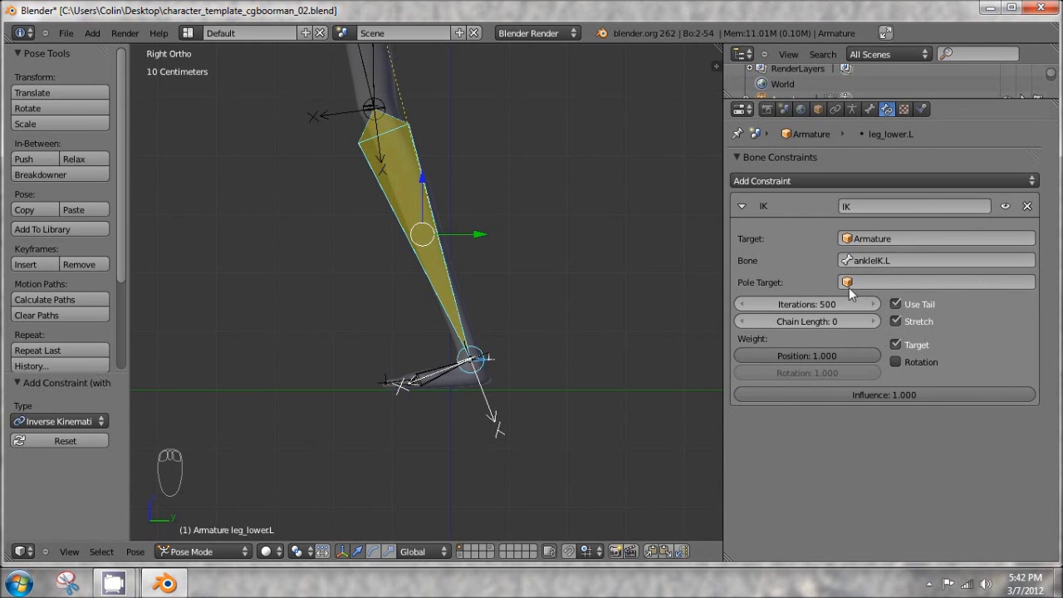
pyautogui.keyDown('shift'); pyautogui.moveTo(509, 117); pyautogui.dragTo(533, 265, button='middle'); pyautogui.keyUp('shift')
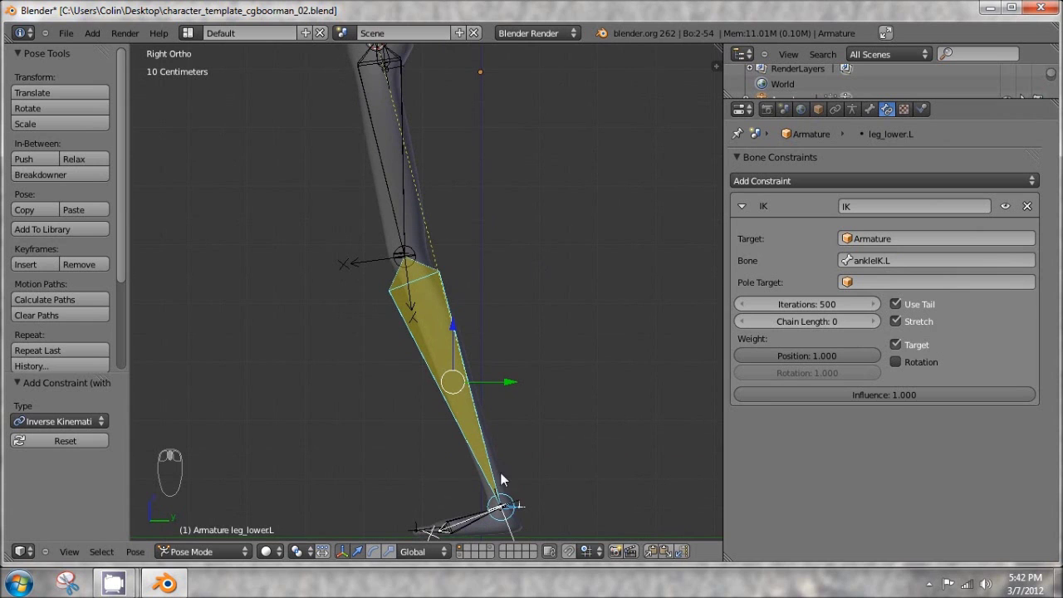
pyautogui.click(875, 322)
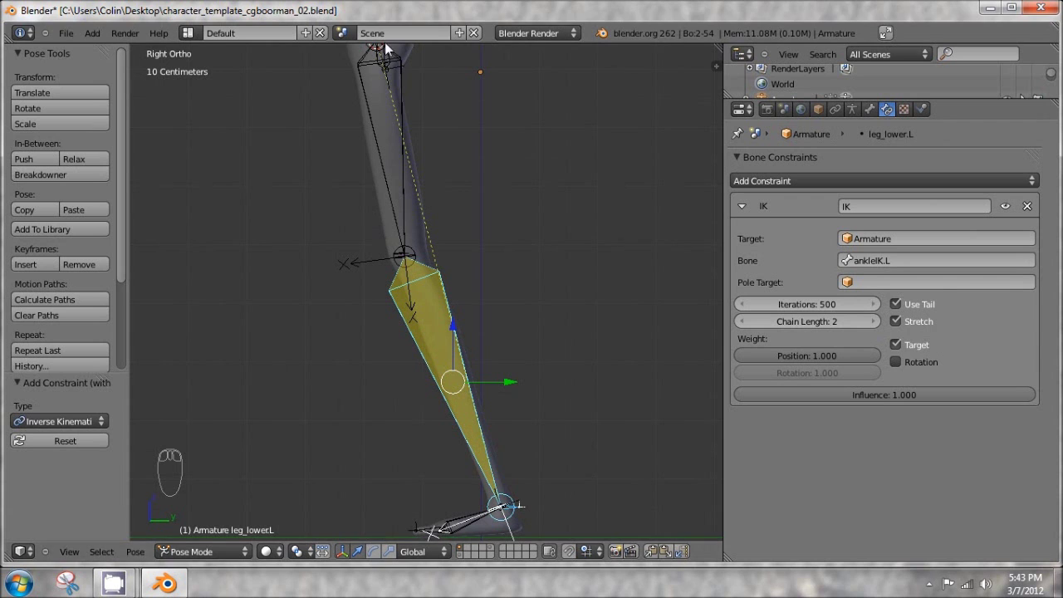
pyautogui.keyDown('shift'); pyautogui.moveTo(570, 214); pyautogui.dragTo(486, 131, button='middle'); pyautogui.keyUp('shift')
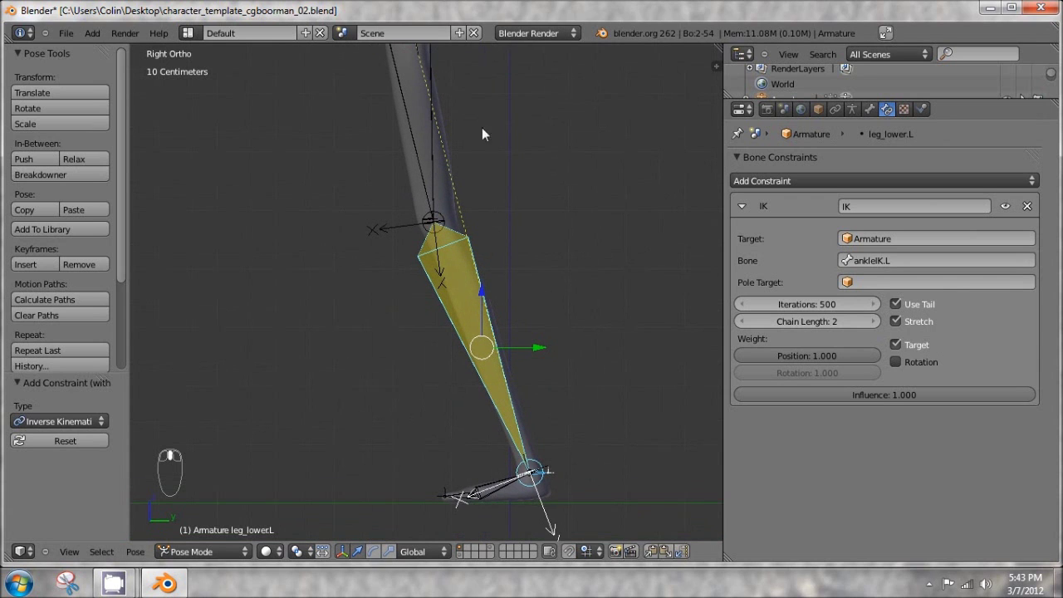
# Test the leg's inverse kinematics by moving foot.L about -11.9 cm in Y and 27.2 cm in Z, and clear its location
pyautogui.rightClick(505, 490)
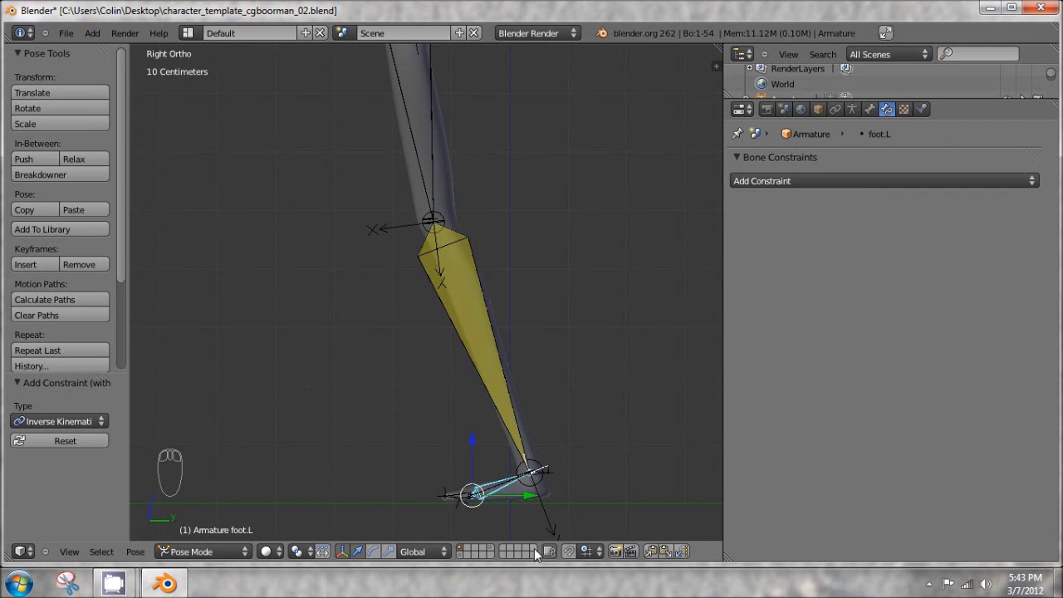
pyautogui.press('g')
pyautogui.press('g')
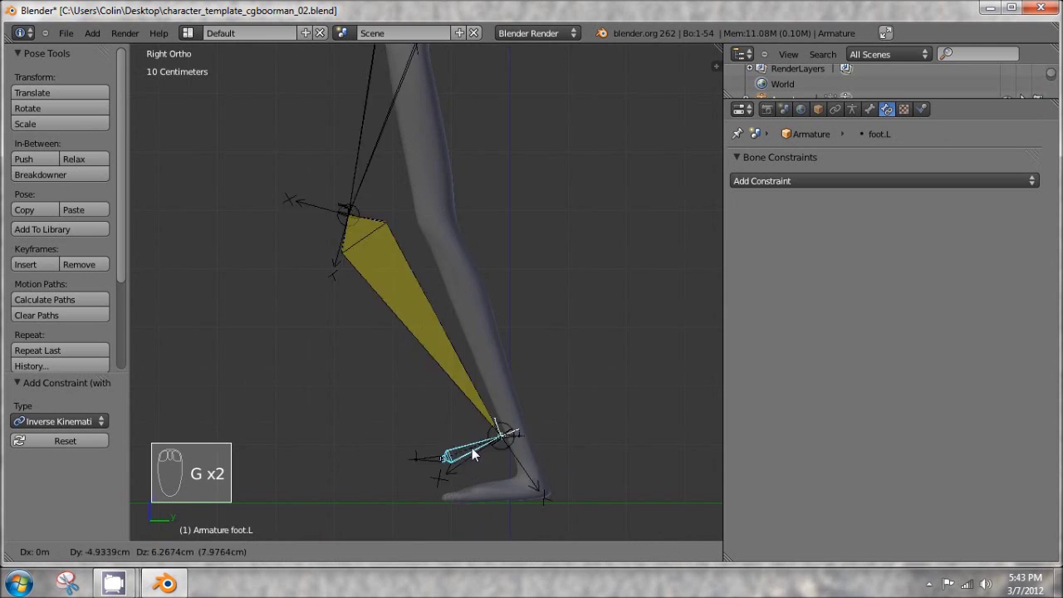
pyautogui.click(415, 325)
pyautogui.scroll(-3, 385, 256)
pyautogui.keyDown('shift'); pyautogui.moveTo(391, 269); pyautogui.dragTo(454, 373, button='middle'); pyautogui.keyUp('shift')
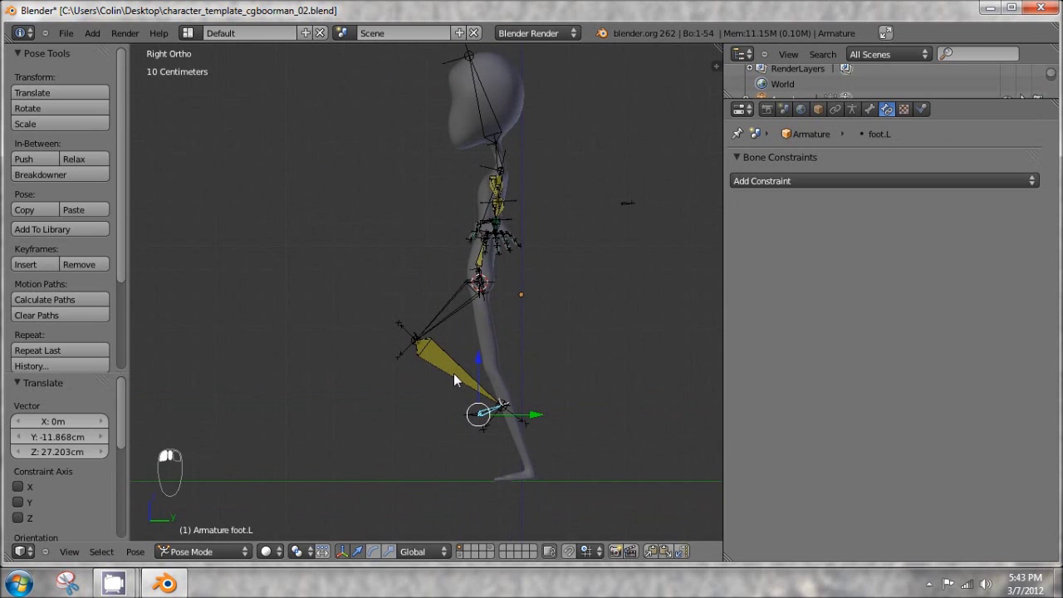
pyautogui.moveTo(397, 332); pyautogui.dragTo(504, 357, button='middle')
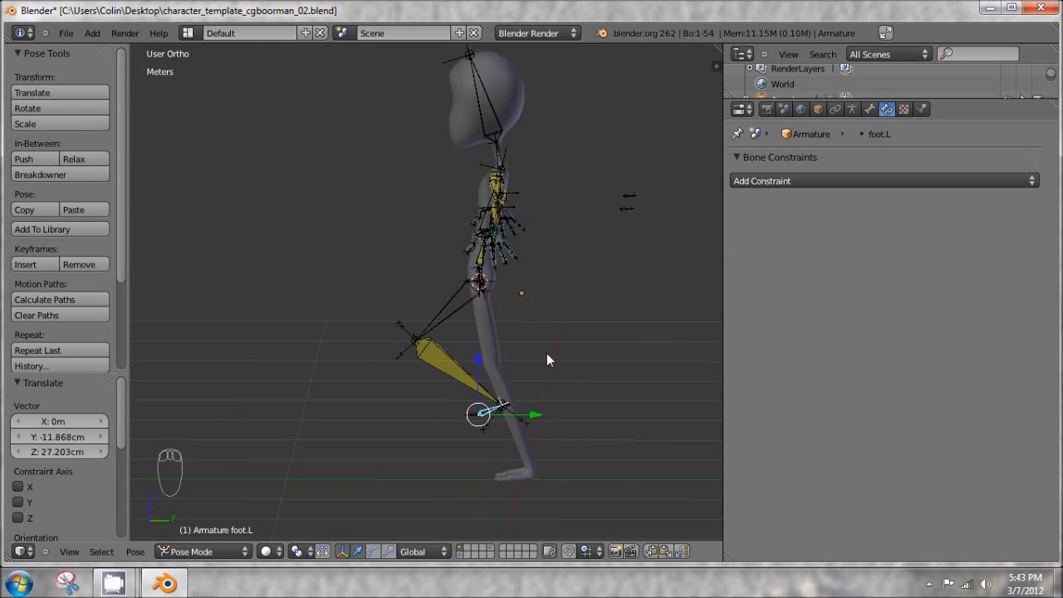
pyautogui.hotkey('alt', 'g')
# Rotate foot.L by about -54° in the right side view to test how the toes follow
pyautogui.keyDown('shift'); pyautogui.moveTo(530, 479); pyautogui.dragTo(508, 324, button='middle'); pyautogui.keyUp('shift')
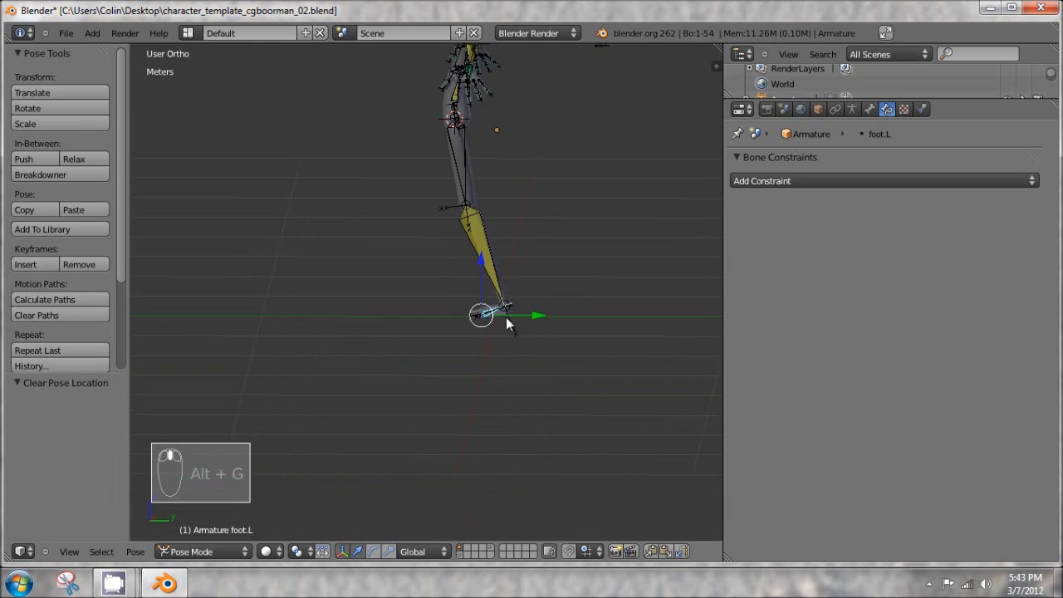
pyautogui.press('KP_3')
pyautogui.scroll(5, 505, 315)
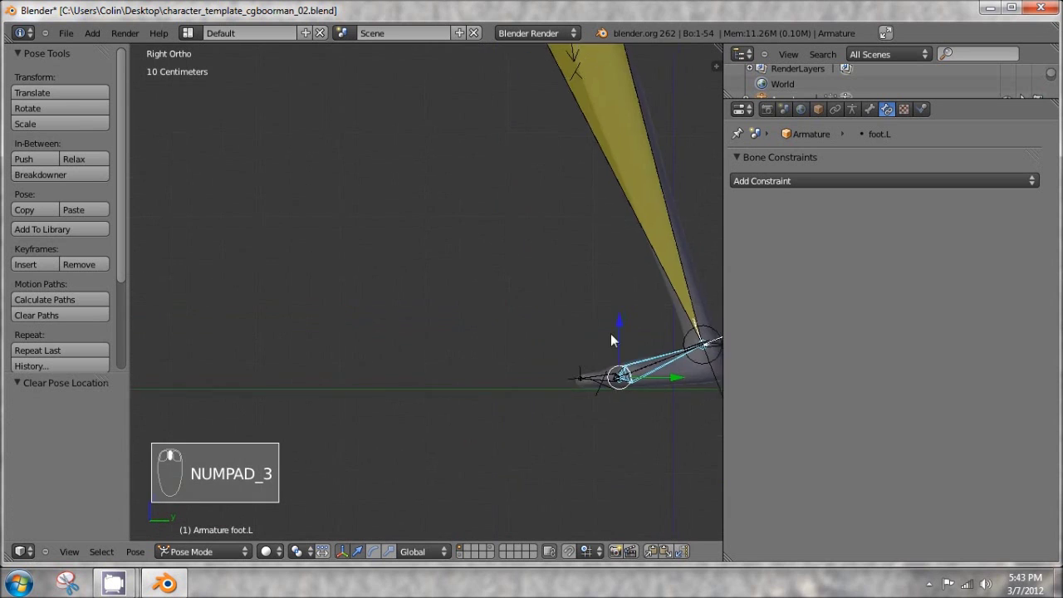
pyautogui.keyDown('shift'); pyautogui.moveTo(611, 340); pyautogui.dragTo(494, 282, button='middle'); pyautogui.keyUp('shift')
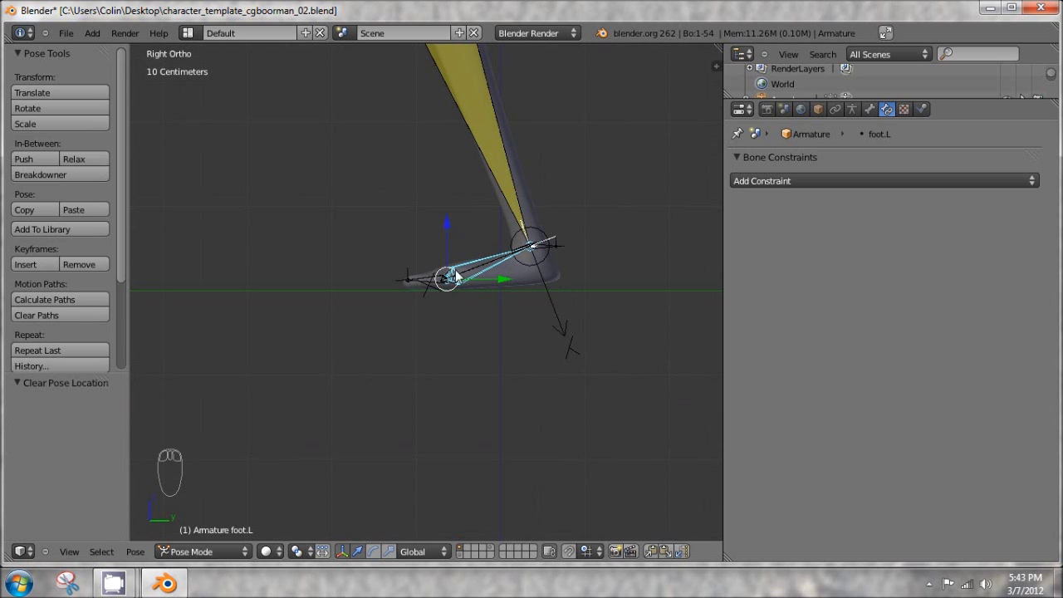
pyautogui.press('r')
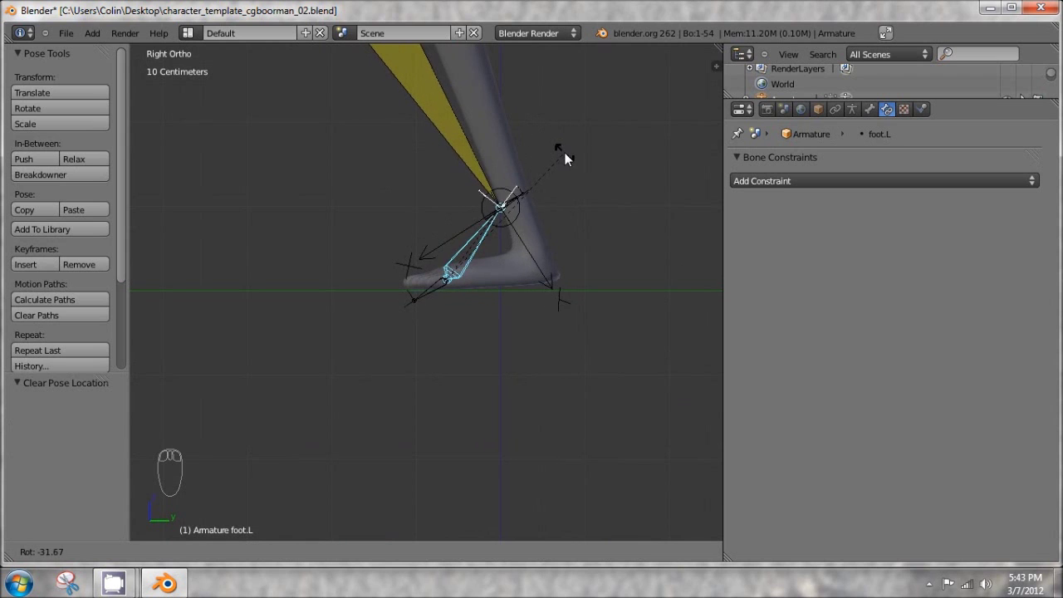
pyautogui.click(511, 120)
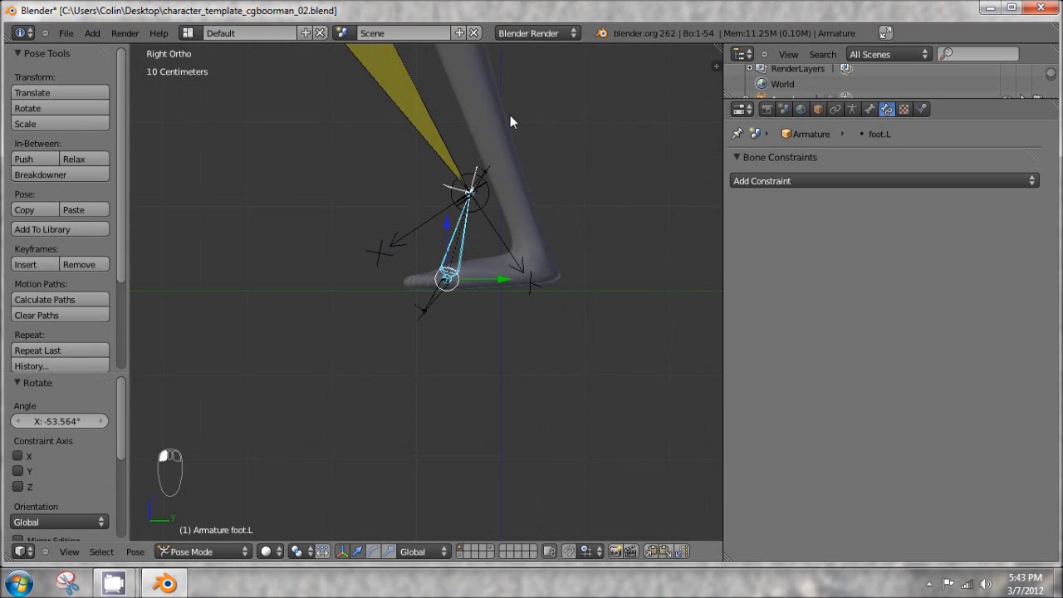
# Turn off Inherit Rotation for the toes.L bone
pyautogui.rightClick(434, 296)
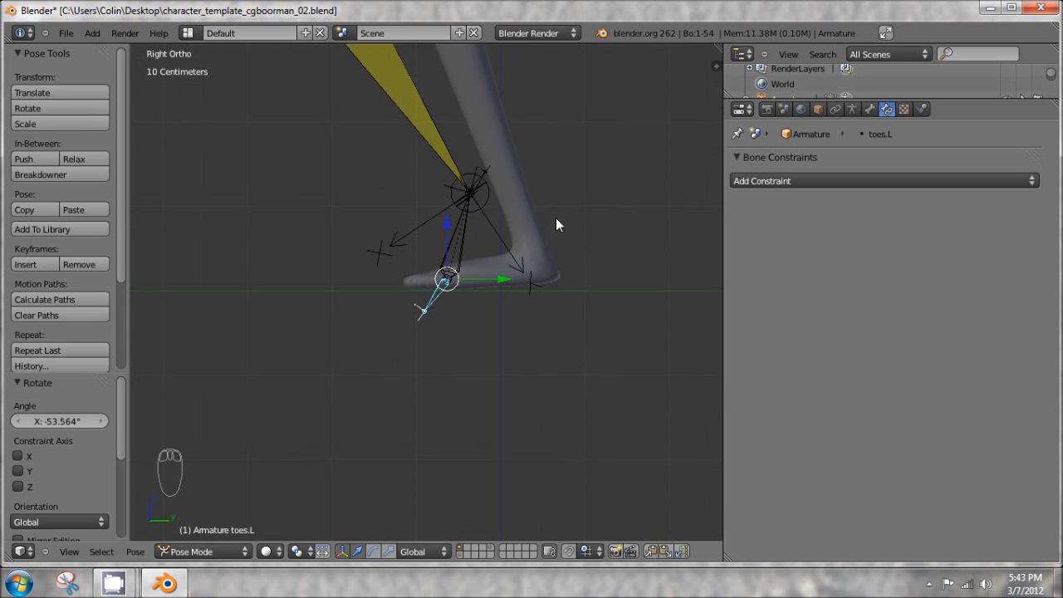
pyautogui.click(873, 110)
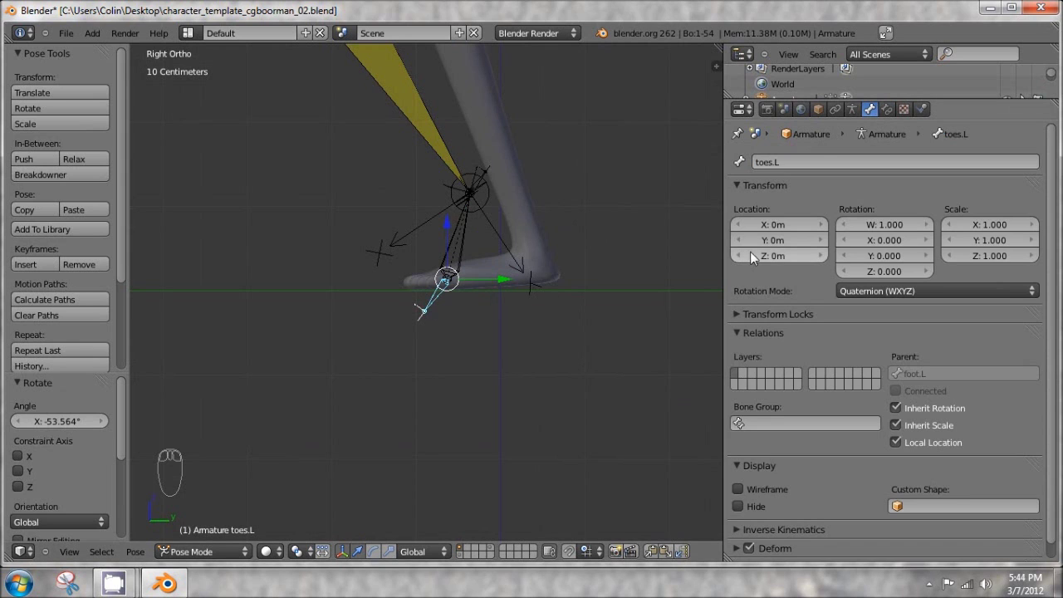
pyautogui.click(895, 408)
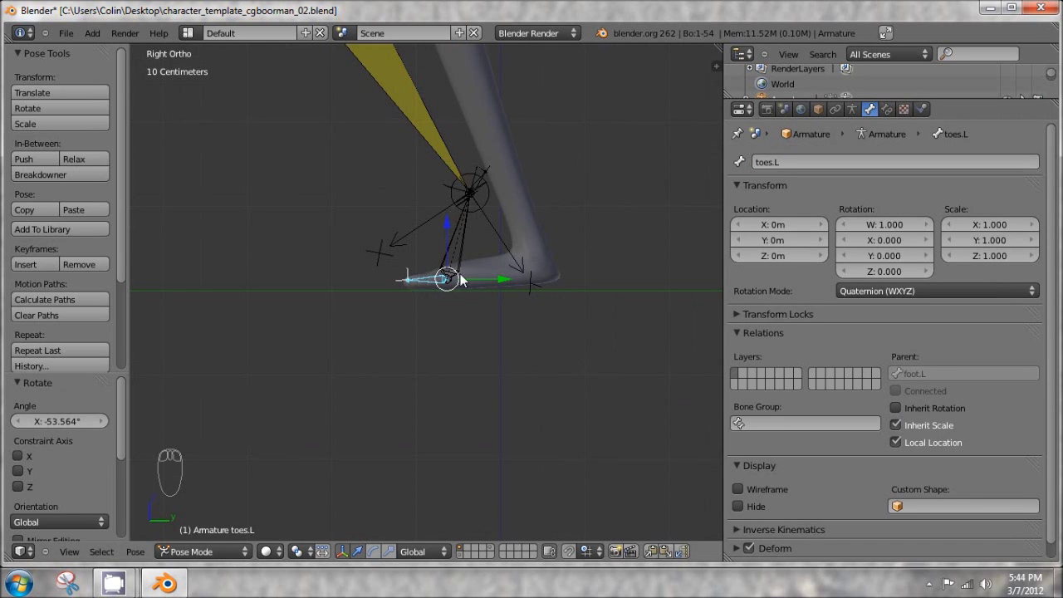
# Clear the pose rotation of foot.L
pyautogui.rightClick(465, 233)
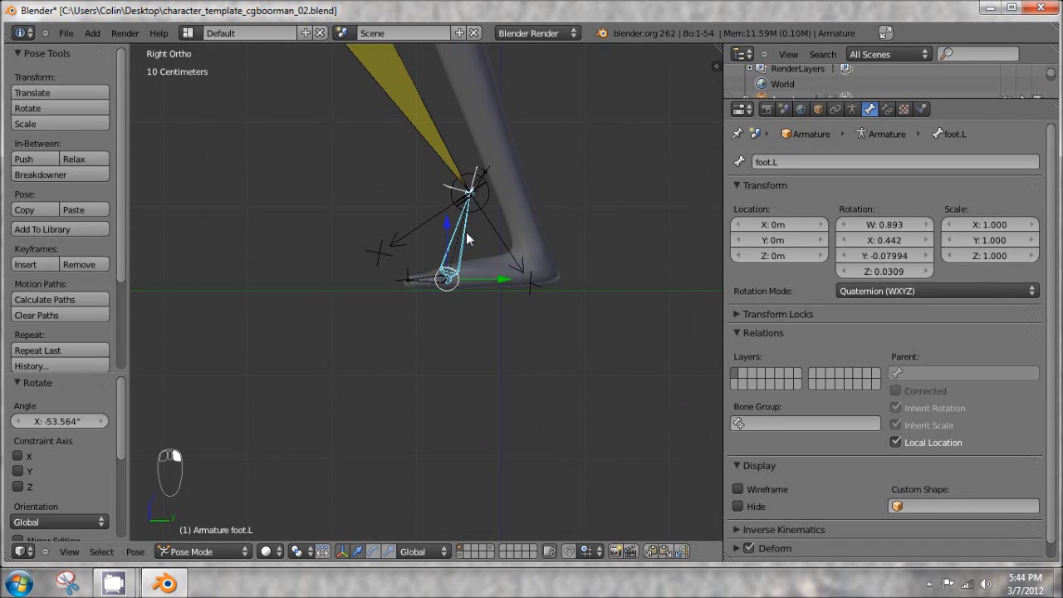
pyautogui.press('a')
pyautogui.press('a')
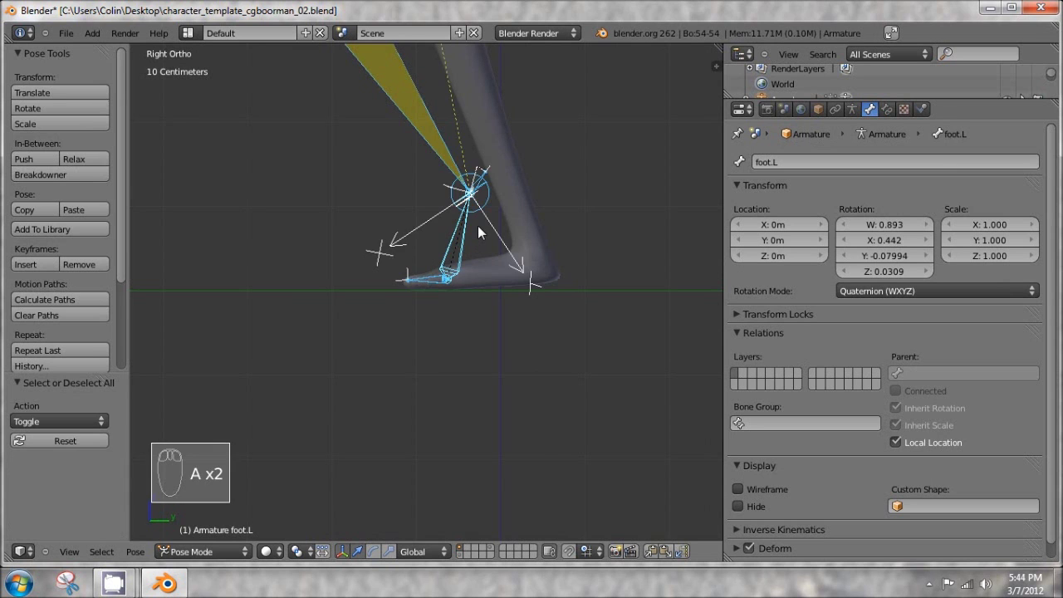
pyautogui.hotkey('alt', 'r')
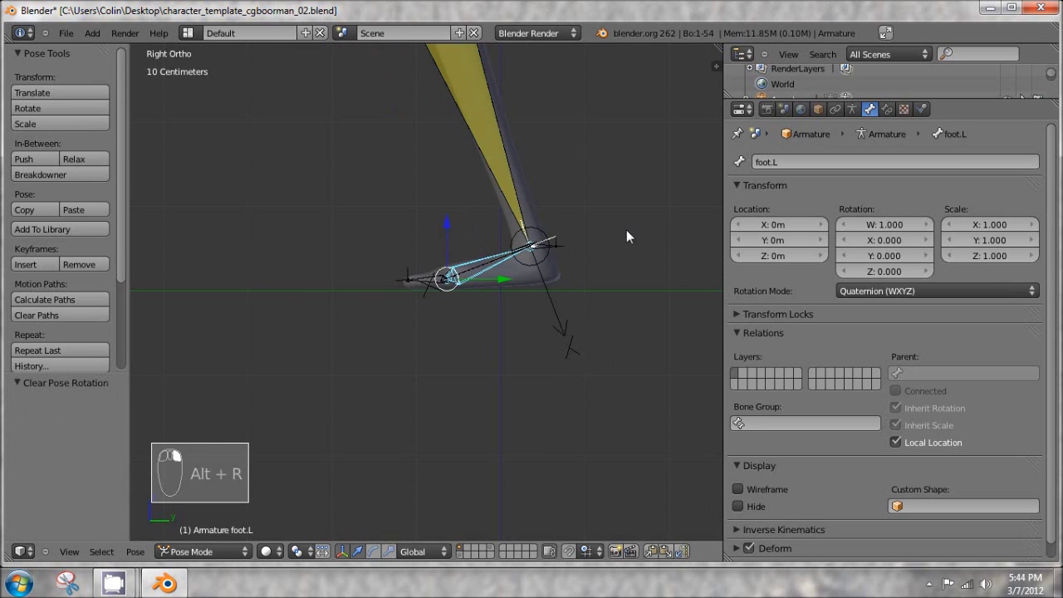
# Test the toes by rotating foot.L about -60°, and clear the rotation again
pyautogui.press('r')
pyautogui.click(486, 133)
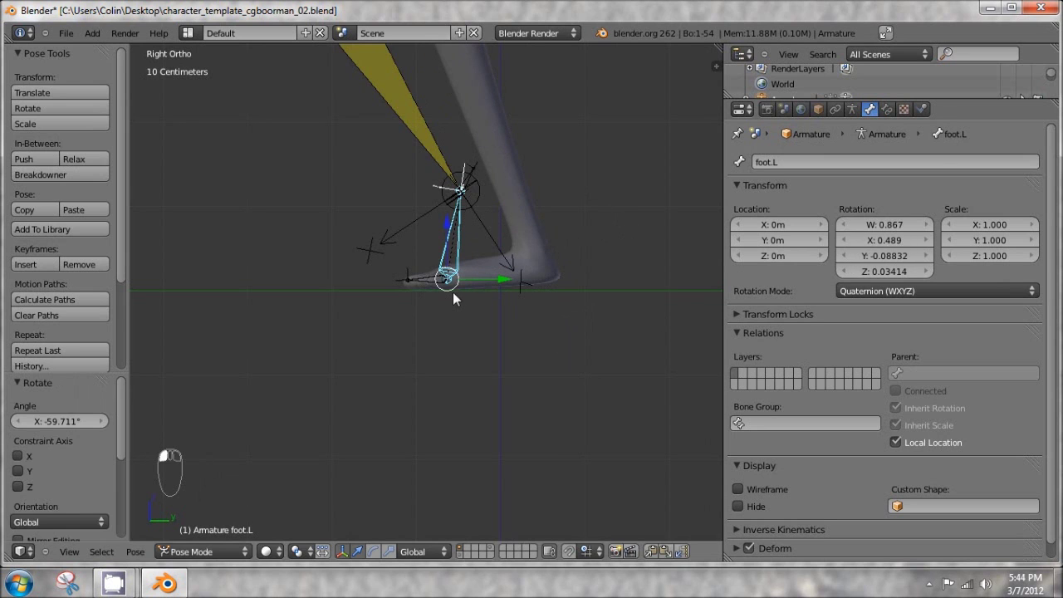
pyautogui.keyDown('alt'); pyautogui.scroll(-2, 505, 156); pyautogui.keyUp('alt')
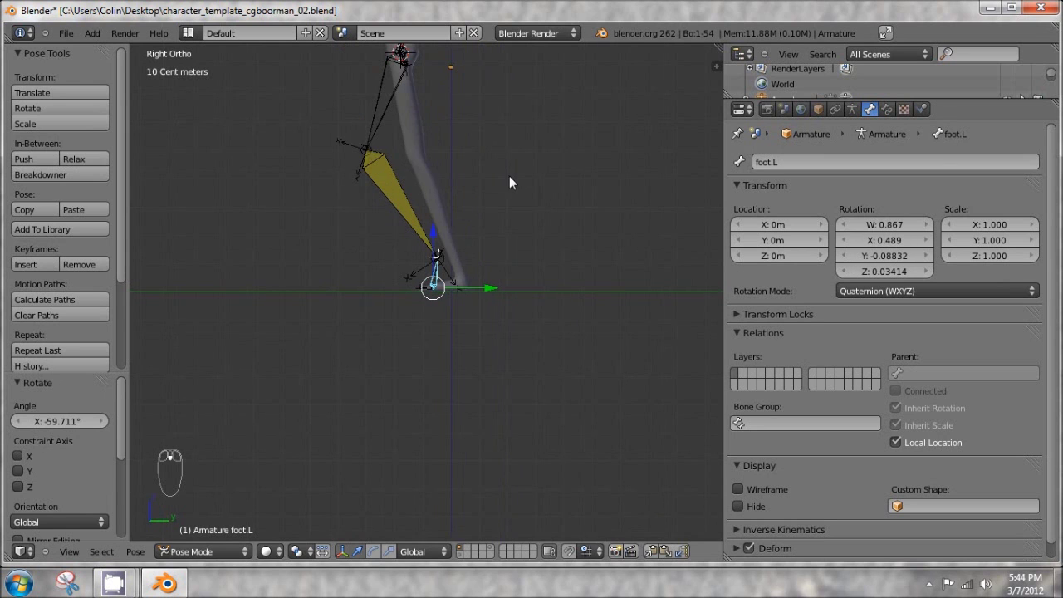
pyautogui.hotkey('alt', 'r')
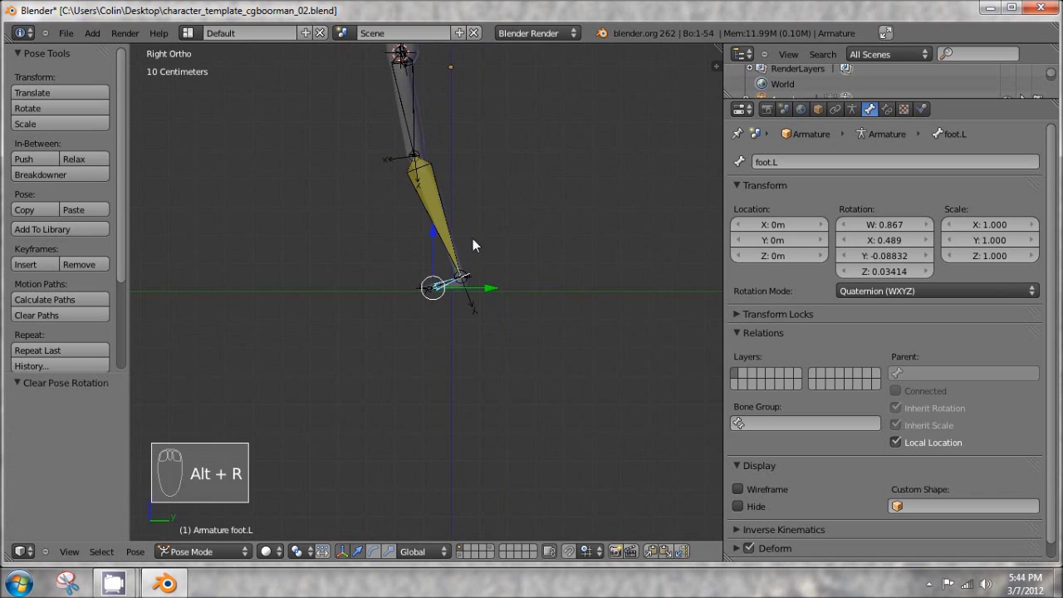
# In Edit Mode, extrude a bone from the ankle end of foot.L about -12.2 cm along the Y axis
pyautogui.moveTo(472, 240)
pyautogui.keyDown('shift'); pyautogui.mouseDown(button='middle')
pyautogui.moveTo(517, 189)
pyautogui.moveTo(450, 249)
pyautogui.moveTo(471, 241)
pyautogui.mouseUp(button='middle'); pyautogui.keyUp('shift')
pyautogui.scroll(4, 515, 187)
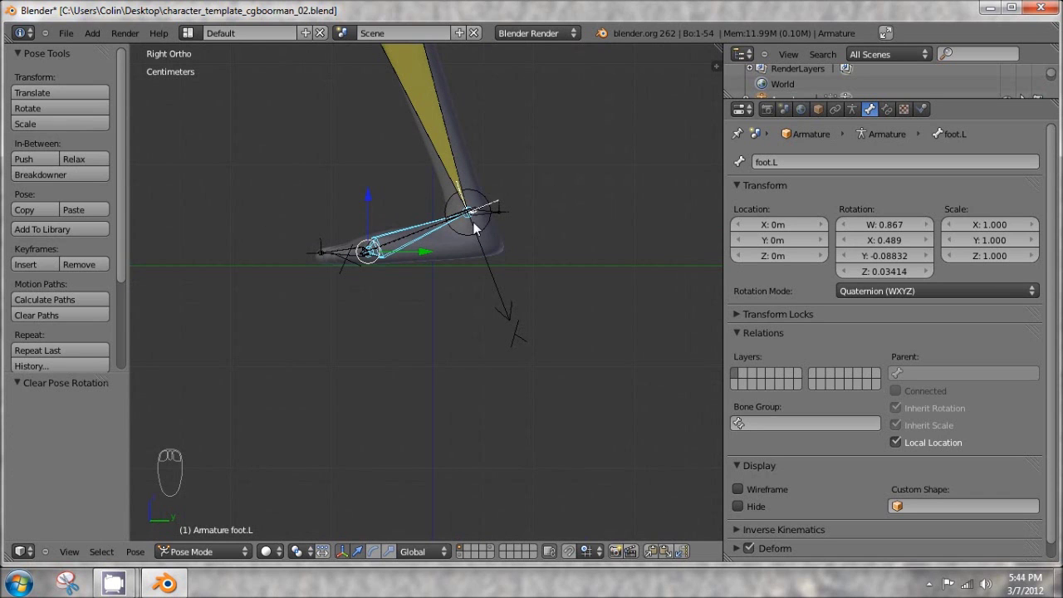
pyautogui.press('Tab')
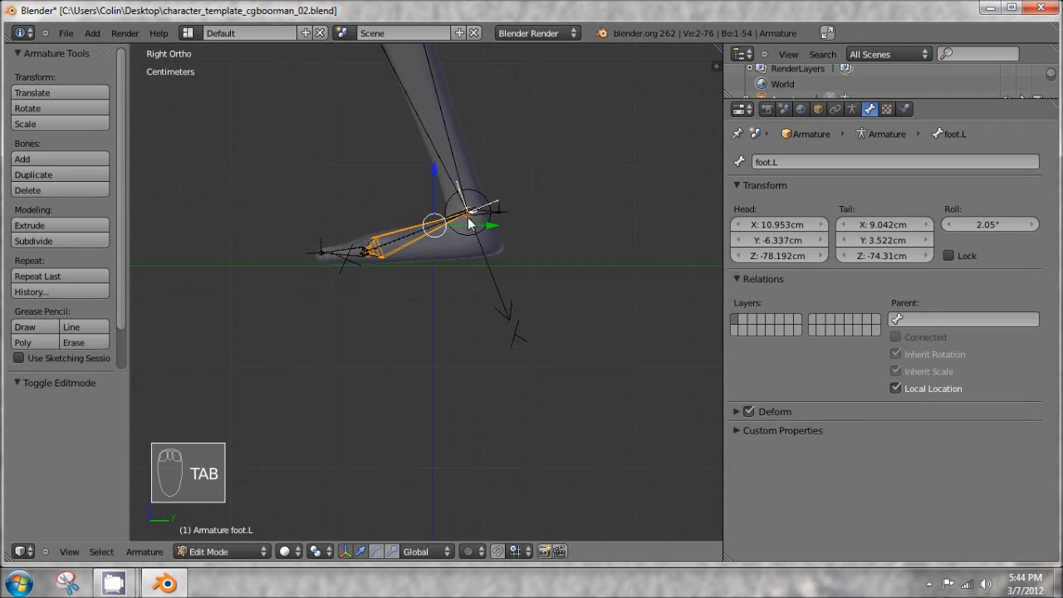
pyautogui.scroll(2, 488, 208)
pyautogui.keyDown('shift'); pyautogui.moveTo(488, 209); pyautogui.dragTo(480, 292, button='middle'); pyautogui.keyUp('shift')
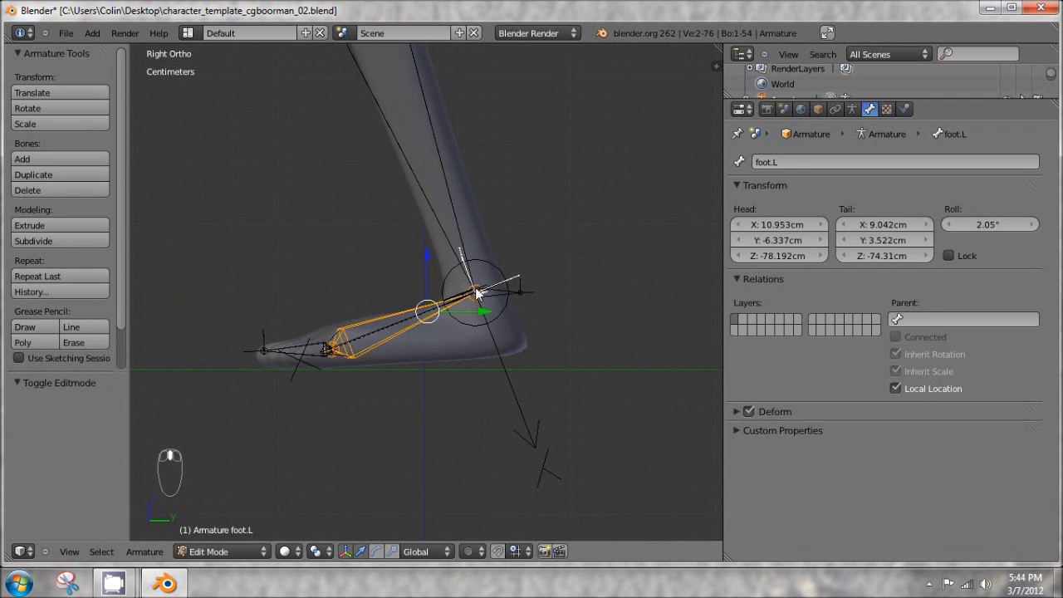
pyautogui.rightClick(478, 292)
pyautogui.rightClick(475, 292)
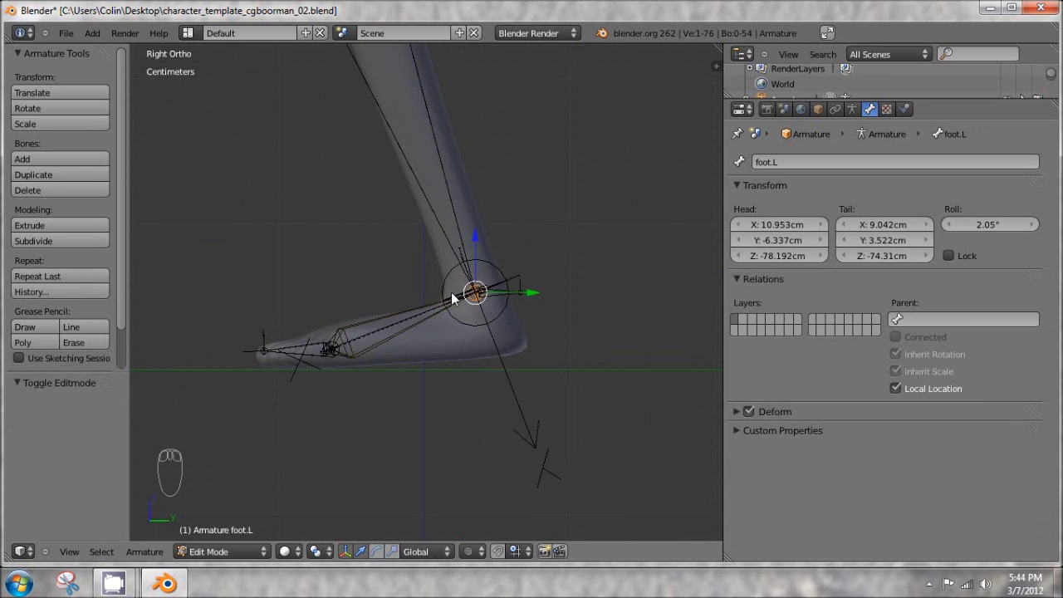
pyautogui.rightClick(478, 292)
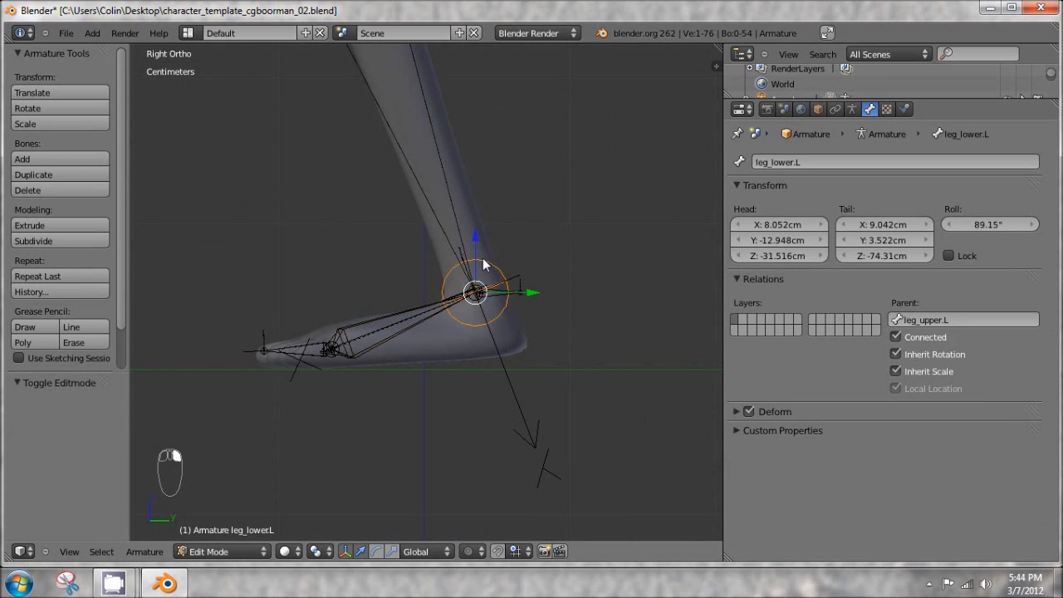
pyautogui.rightClick(479, 291)
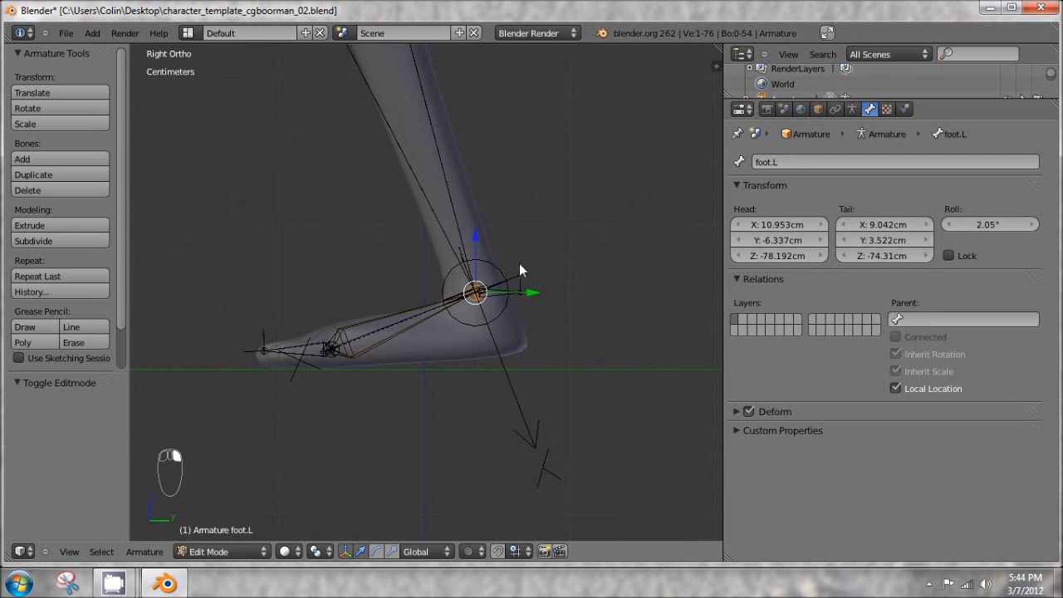
pyautogui.press('e')
pyautogui.press('y')
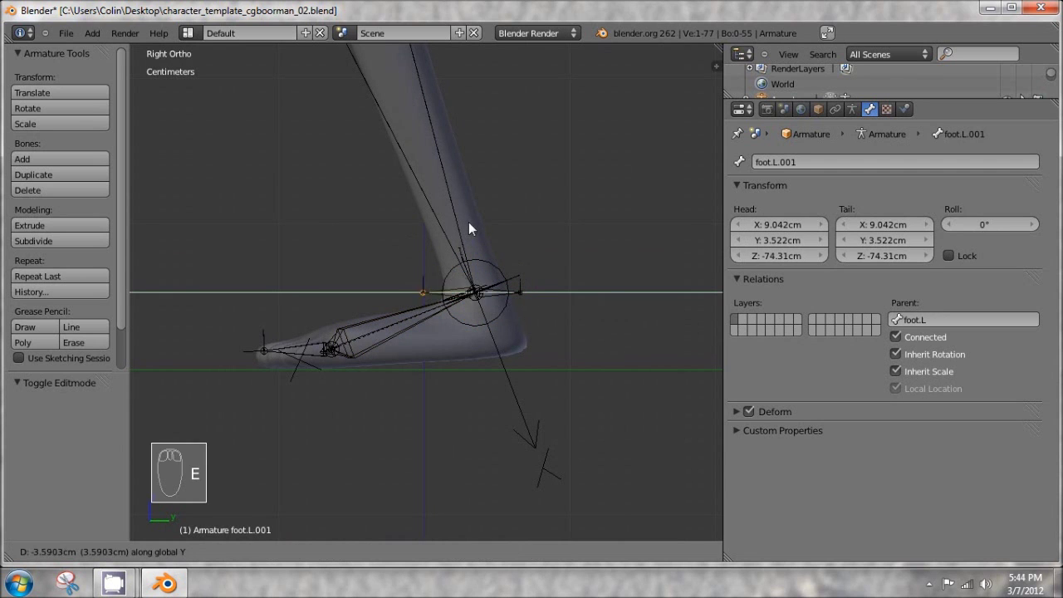
pyautogui.click(336, 225)
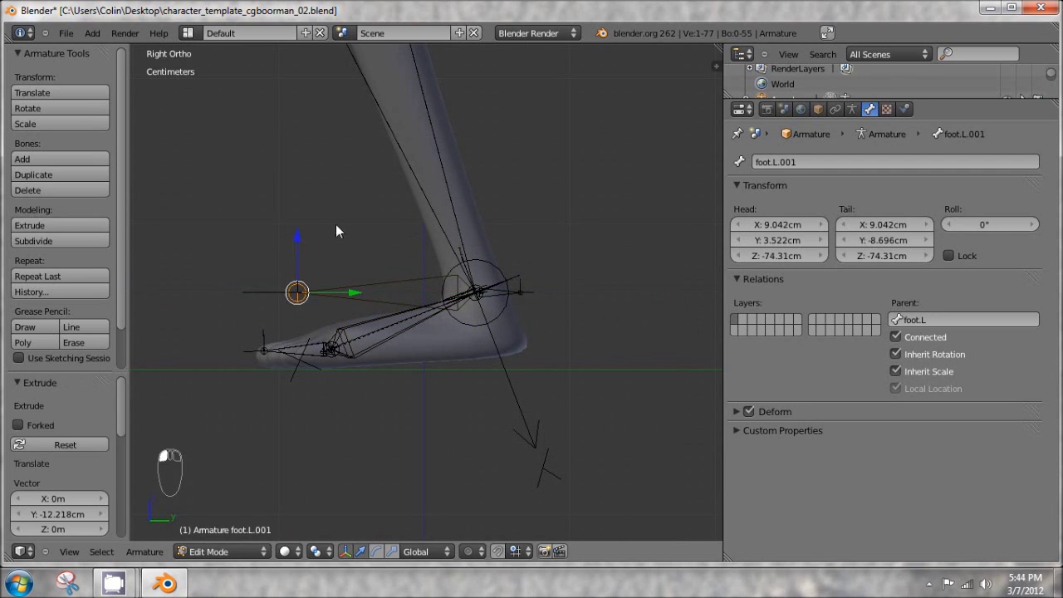
# Clear the parent of the newly extruded horizontal bone
pyautogui.rightClick(426, 288)
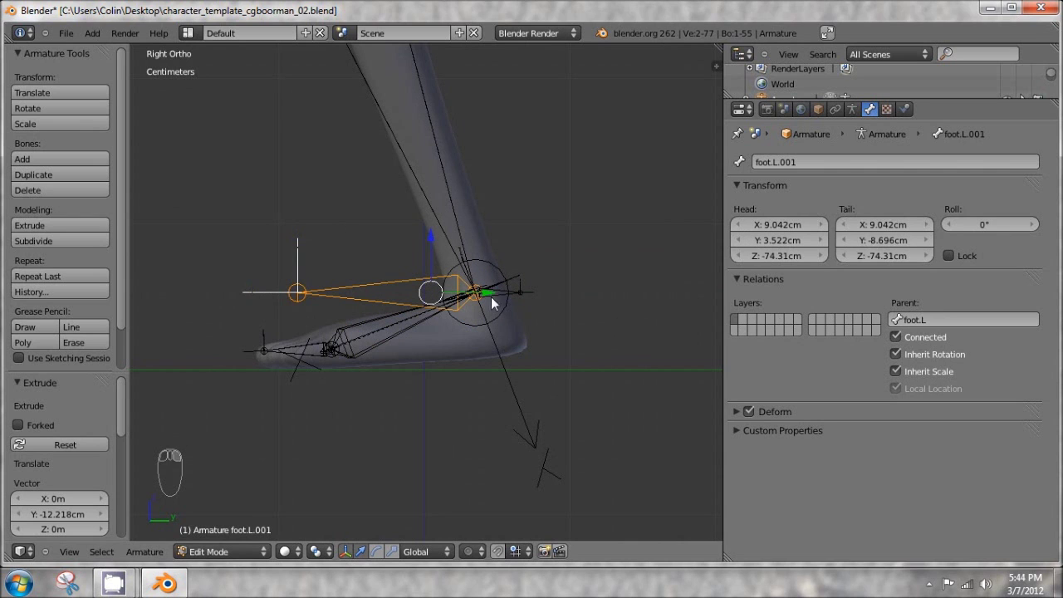
pyautogui.hotkey('alt', 'p')
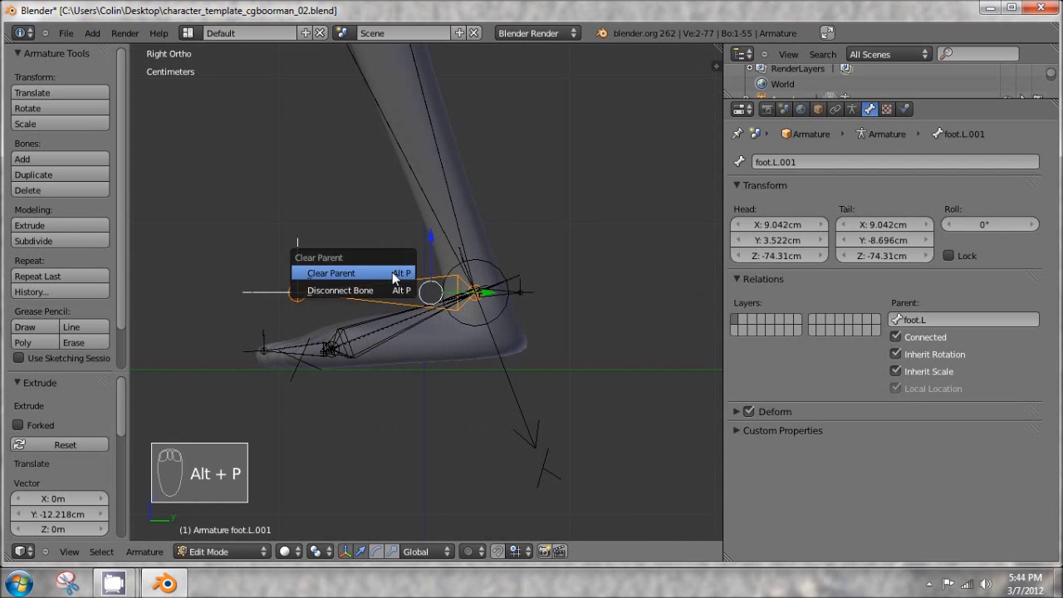
pyautogui.click(394, 279)
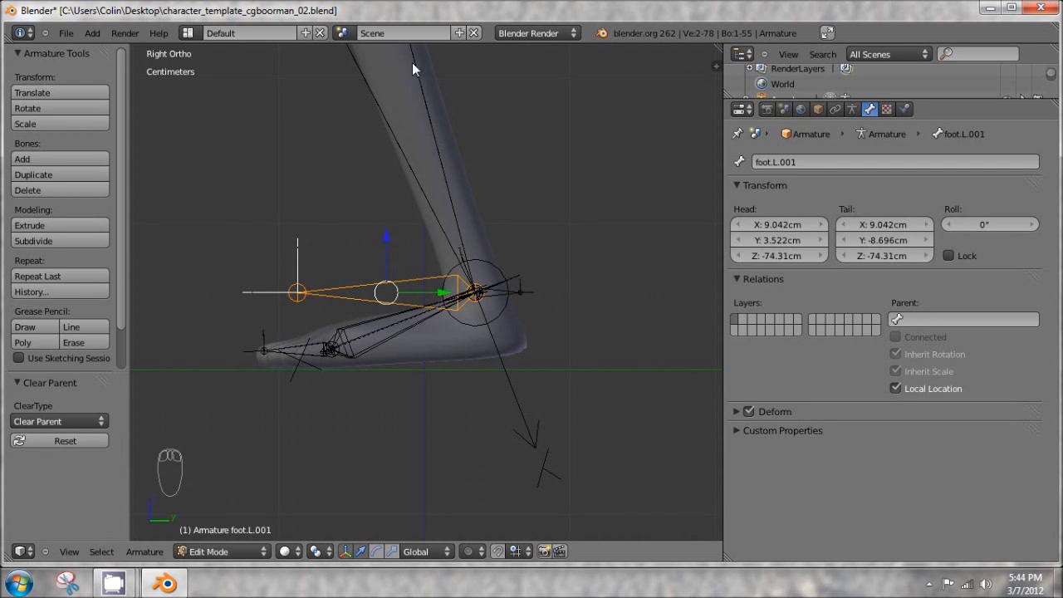
# Move the new bone to the sole of the foot, its head behind the heel at about Y 7.15 cm, Z -78.96 cm
pyautogui.press('g')
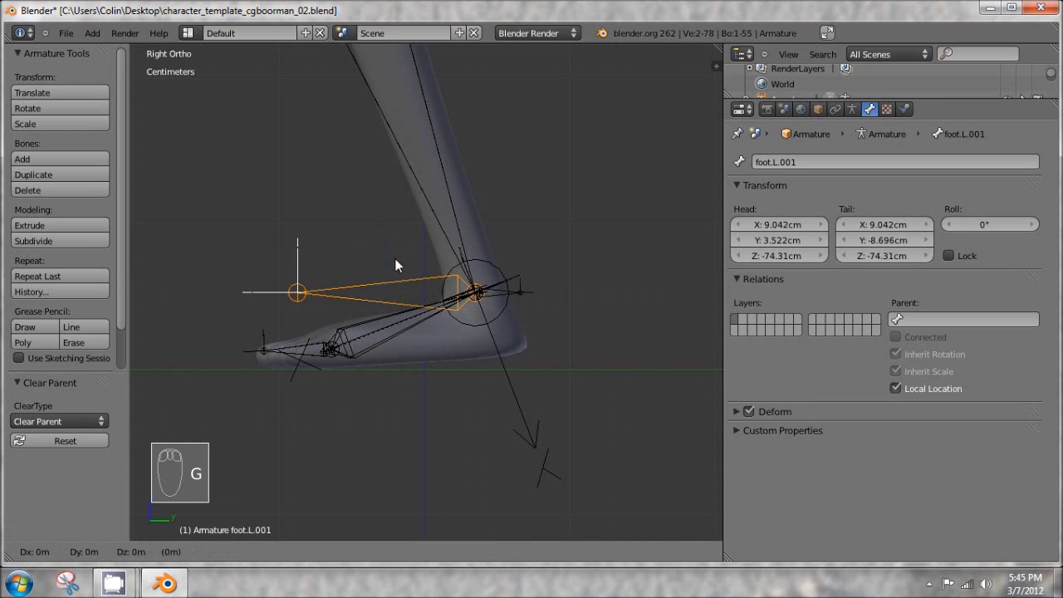
pyautogui.click(450, 330)
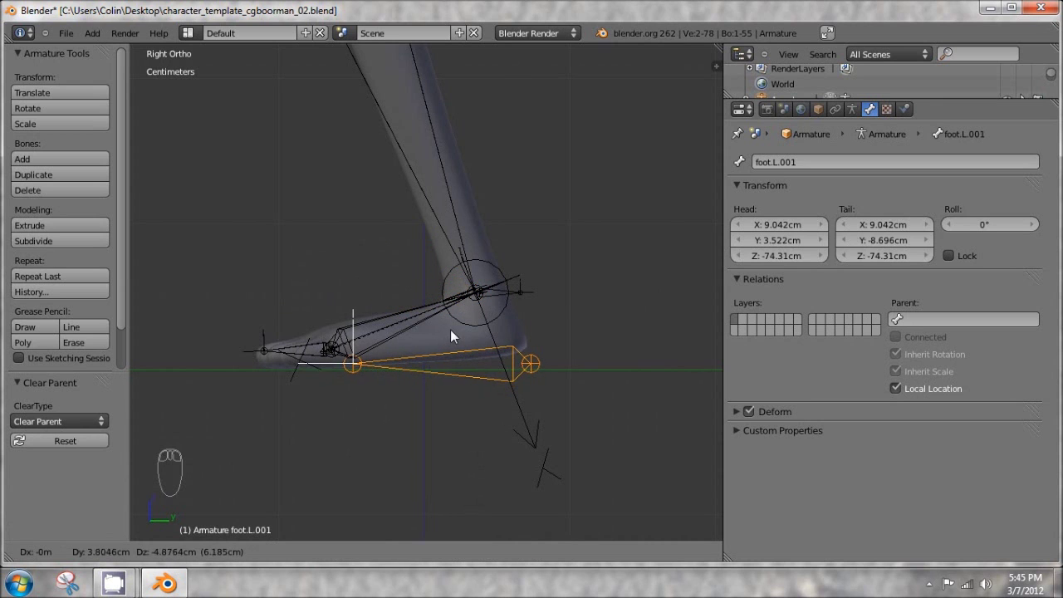
pyautogui.scroll(1, 572, 376)
pyautogui.keyDown('shift'); pyautogui.moveTo(595, 397); pyautogui.dragTo(510, 330, button='middle'); pyautogui.keyUp('shift')
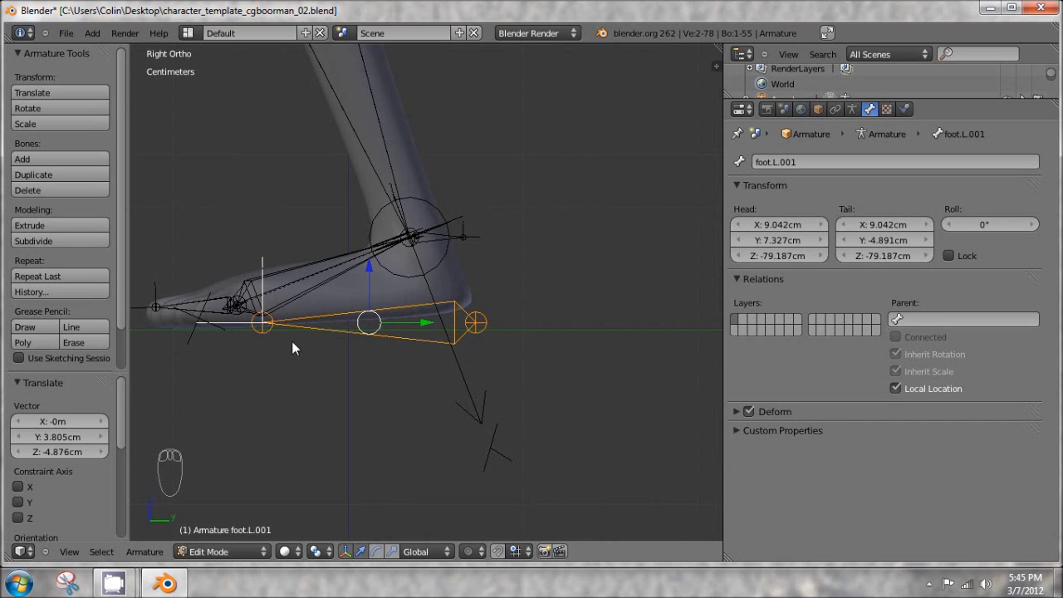
pyautogui.keyDown('shift'); pyautogui.moveTo(296, 314); pyautogui.dragTo(406, 329, button='middle'); pyautogui.keyUp('shift')
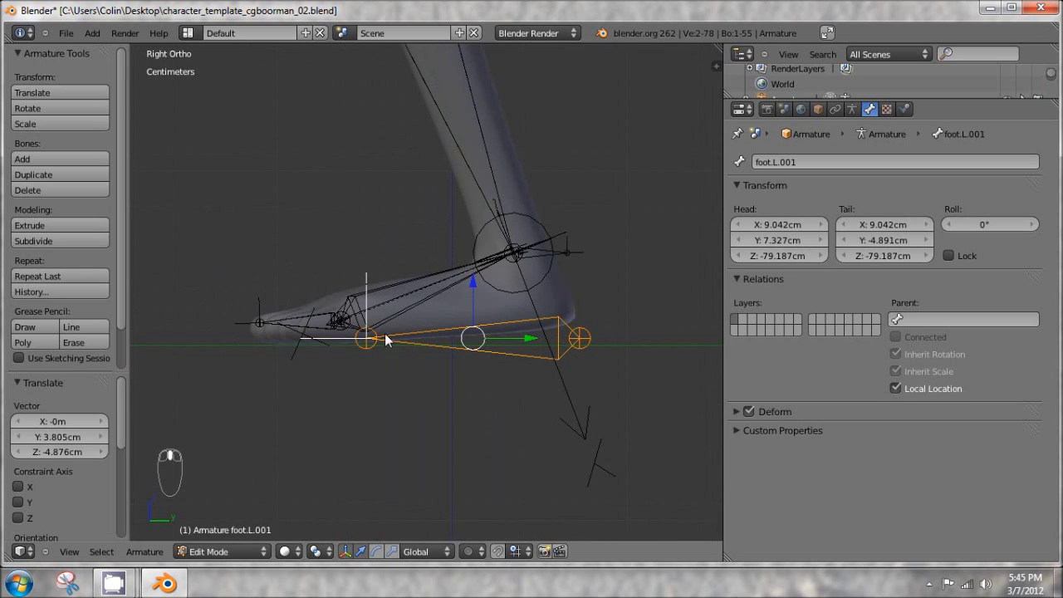
pyautogui.press('g')
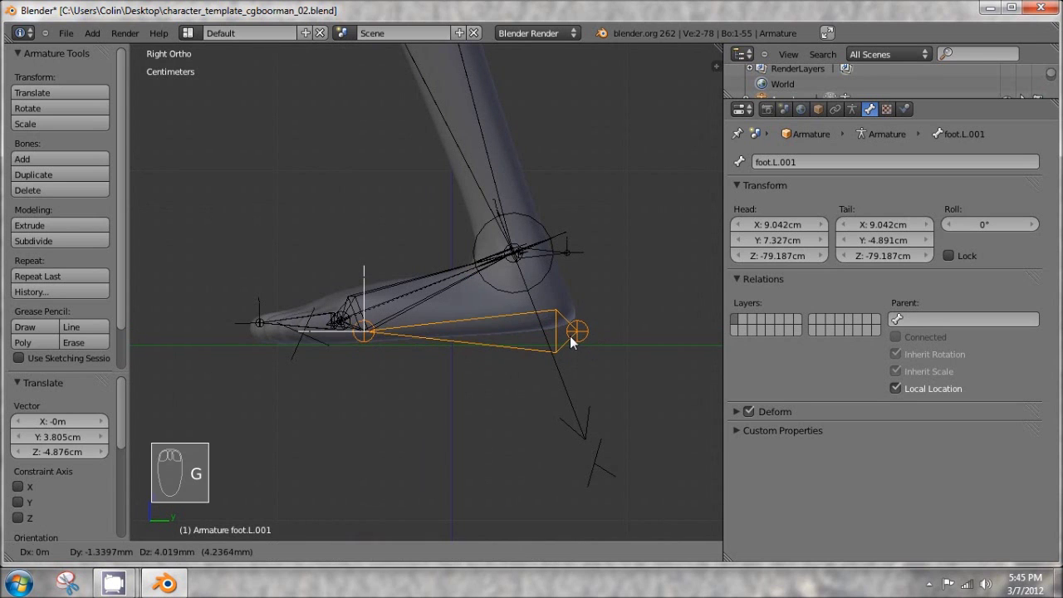
pyautogui.click(570, 339)
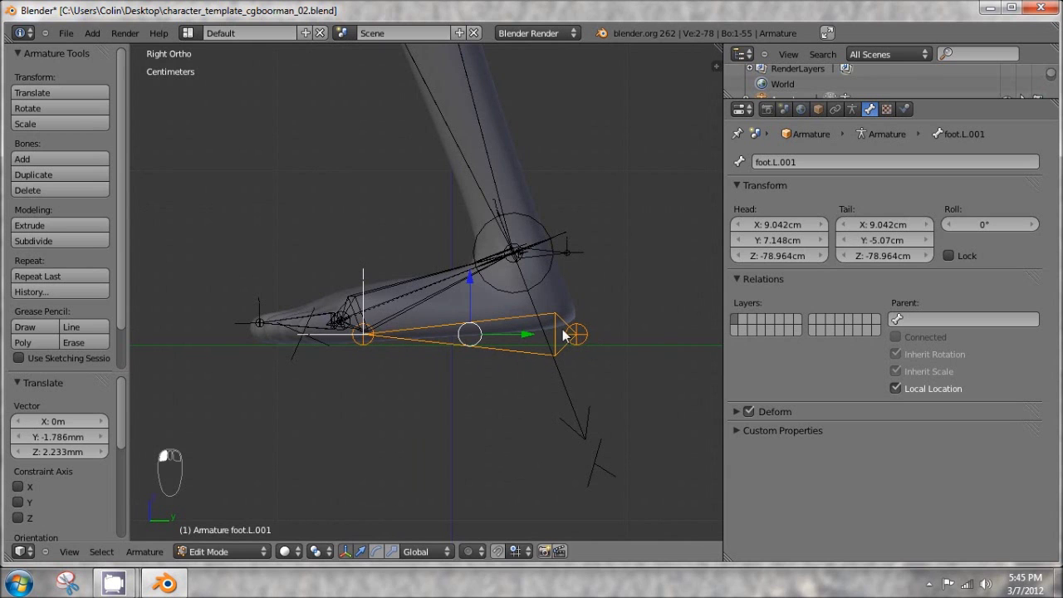
# Angle the sole bone along the foot in bottom view, moving its tail to about X 10.7 cm and its head to about X 8.28 cm
pyautogui.moveTo(579, 337); pyautogui.dragTo(544, 320, button='middle')
pyautogui.press('ctrl+KP_7')
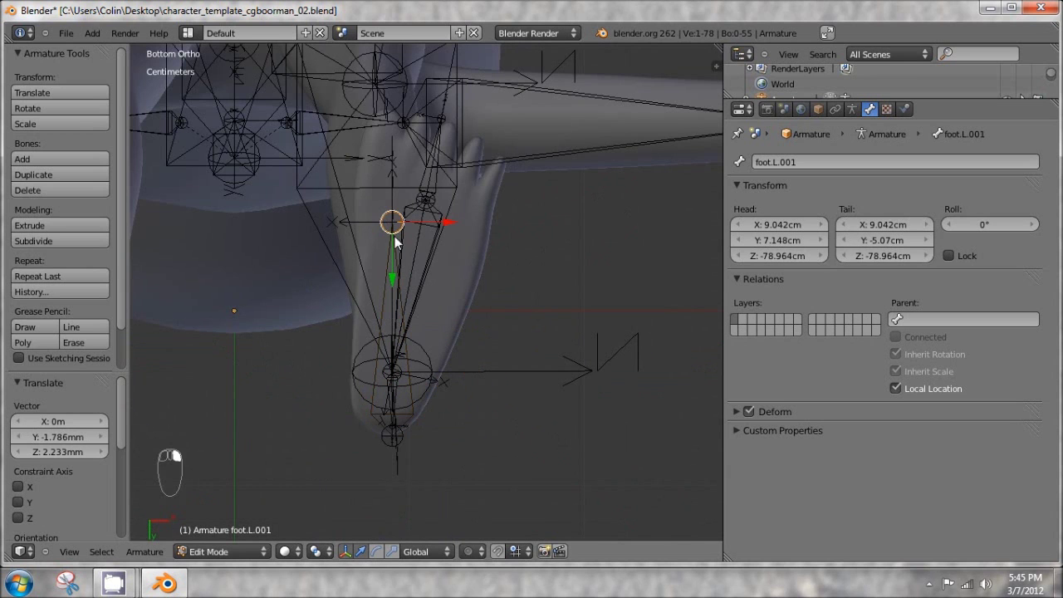
pyautogui.press('g')
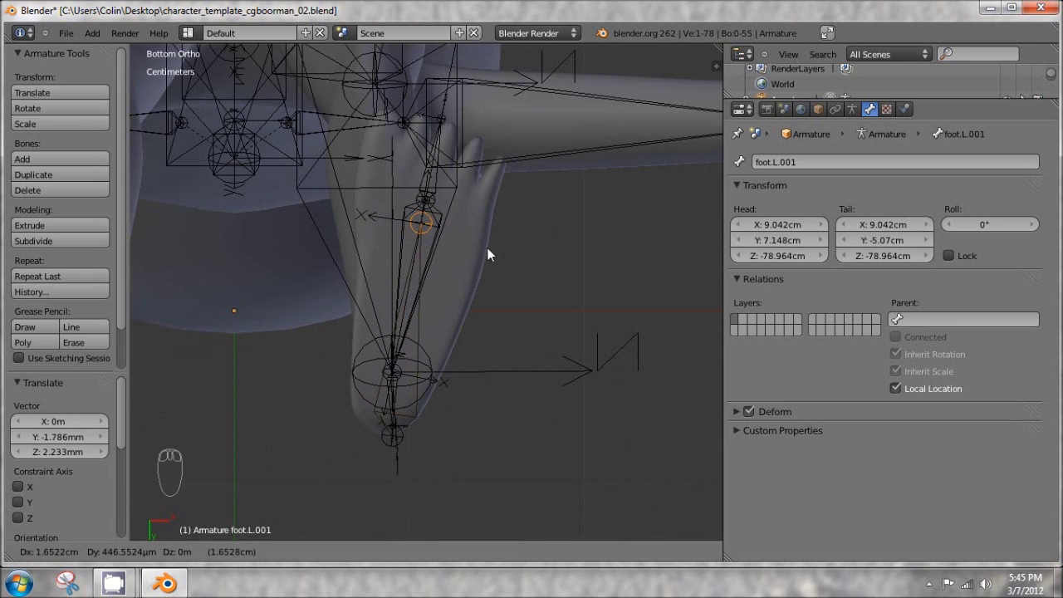
pyautogui.click(487, 248)
pyautogui.rightClick(384, 436)
pyautogui.press('g')
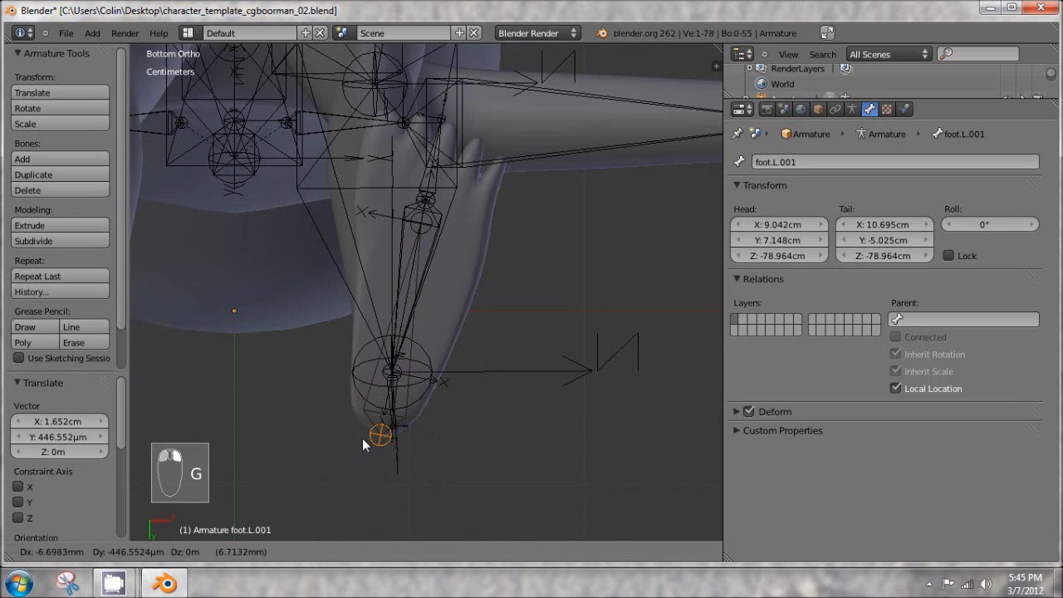
pyautogui.click(361, 438)
# Select the whole sole bone and rename it foot_controller.L
pyautogui.moveTo(370, 432); pyautogui.dragTo(506, 513, button='middle')
pyautogui.rightClick(506, 513)
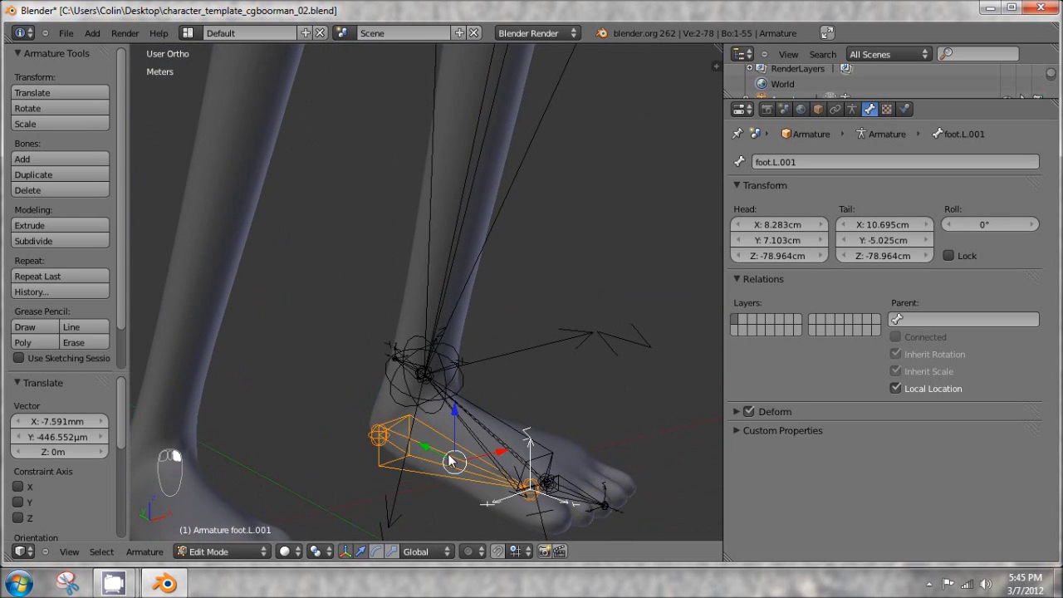
pyautogui.click(810, 158)
pyautogui.write('foot')
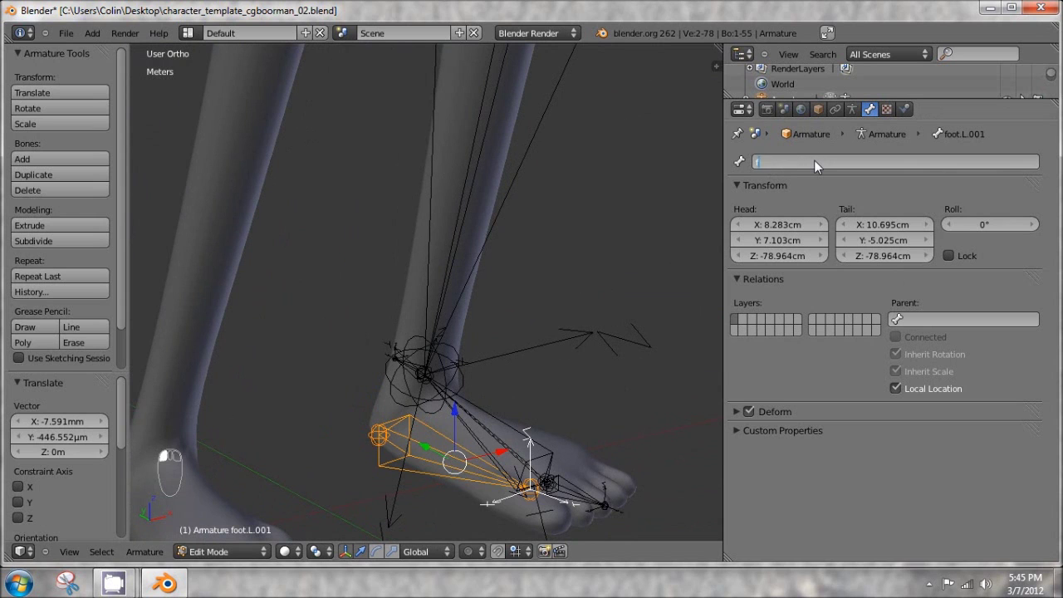
pyautogui.write('_controller.L')
pyautogui.press('Return')
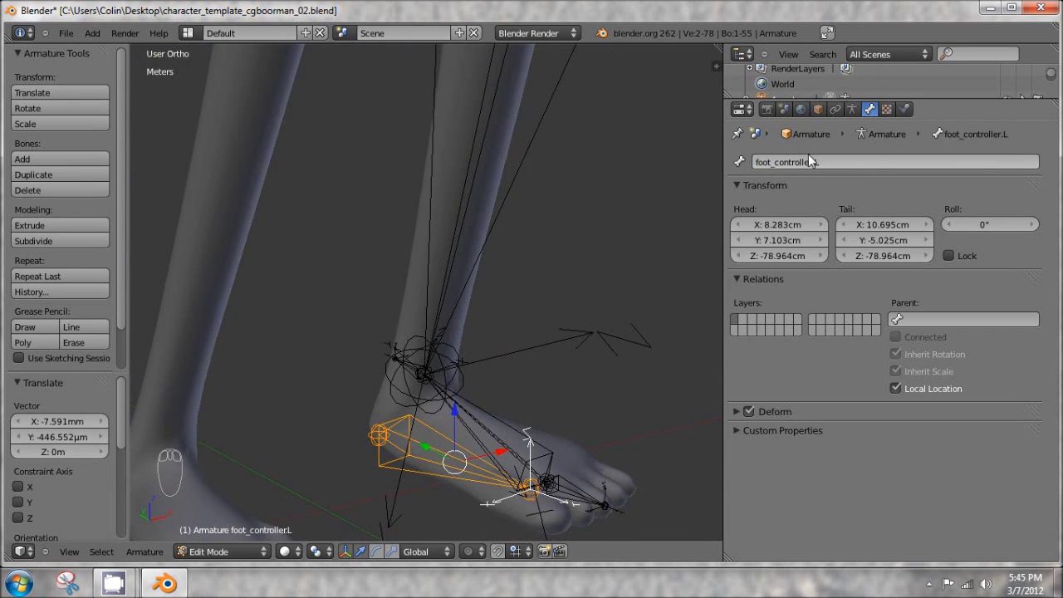
# Inspect foot.L and foot_controller.L from the side in Pose Mode, and return to Edit Mode with foot_controller.L selected
pyautogui.moveTo(465, 274); pyautogui.dragTo(316, 300, button='middle')
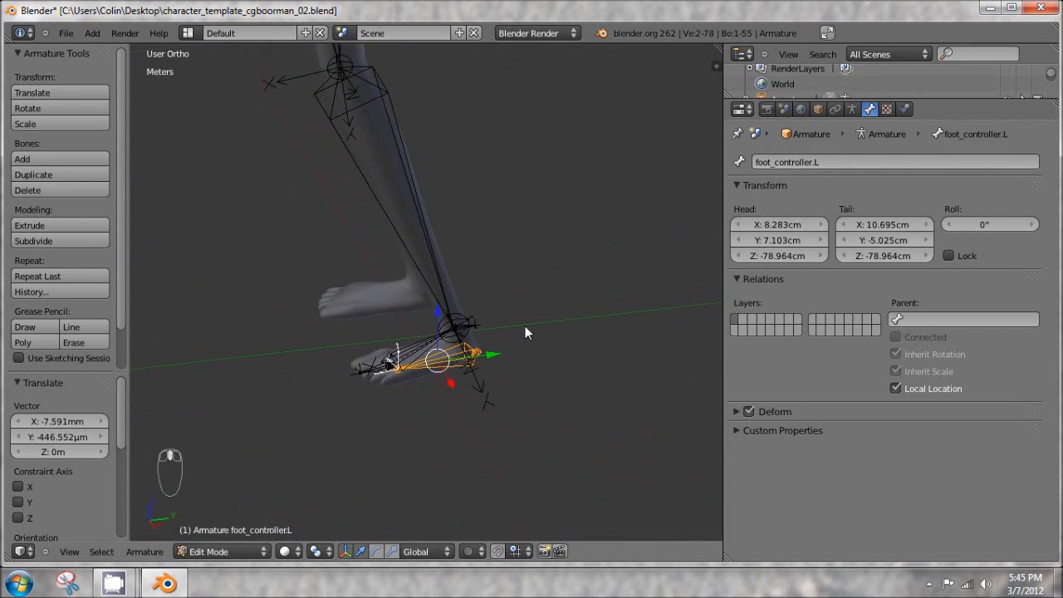
pyautogui.press('KP_3')
pyautogui.press('Tab')
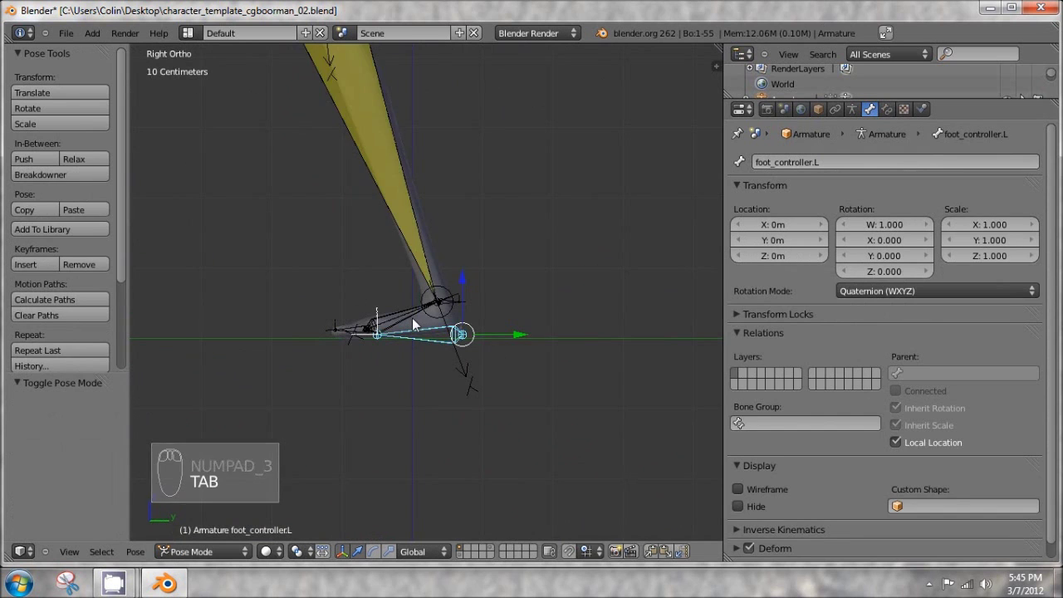
pyautogui.keyDown('shift'); pyautogui.moveTo(412, 317); pyautogui.dragTo(460, 257, button='middle'); pyautogui.keyUp('shift')
pyautogui.rightClick(432, 259)
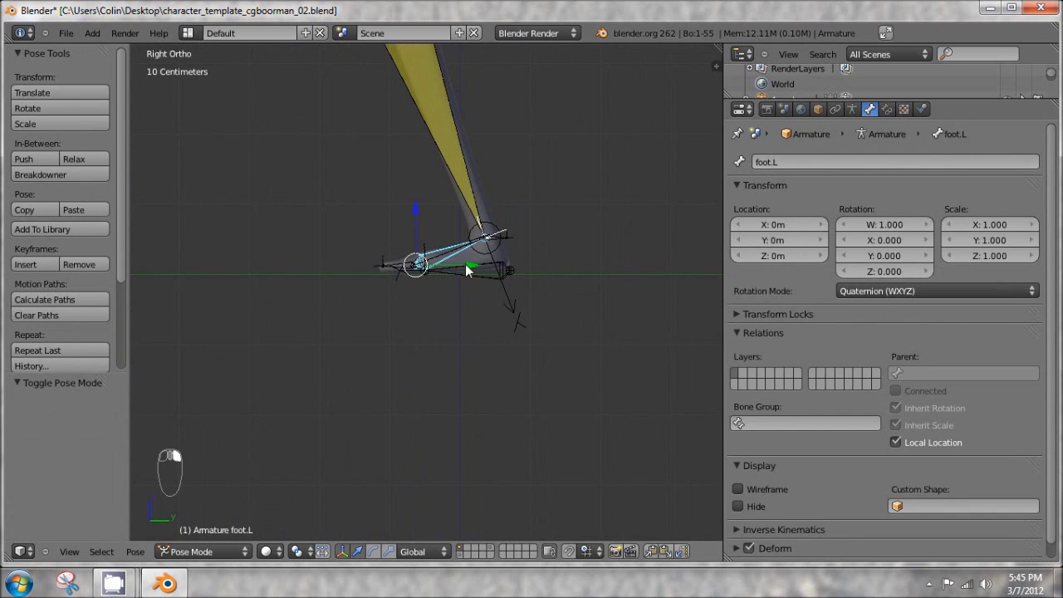
pyautogui.scroll(3, 534, 213)
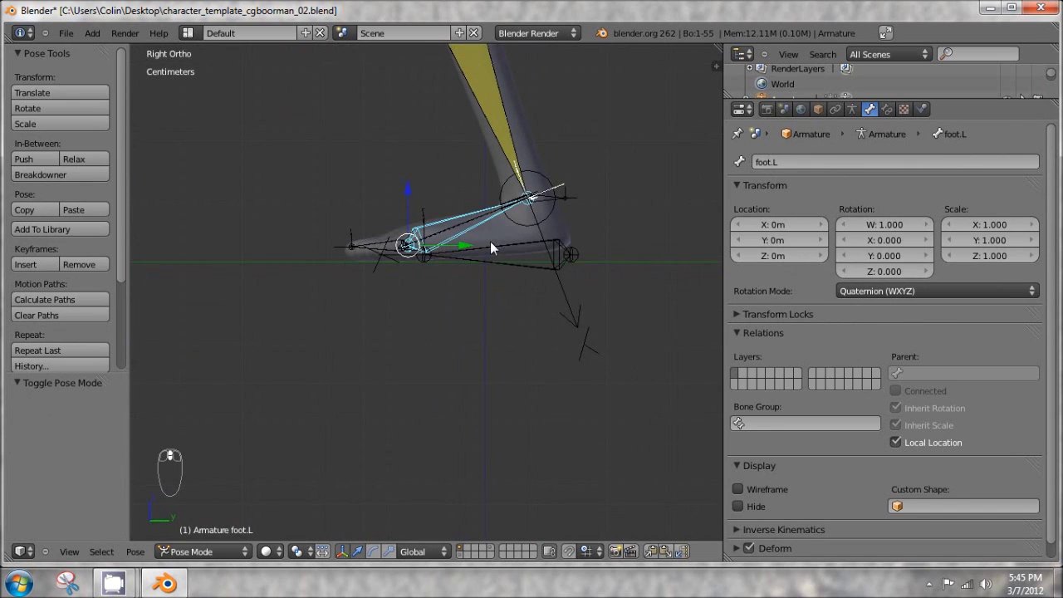
pyautogui.rightClick(523, 256)
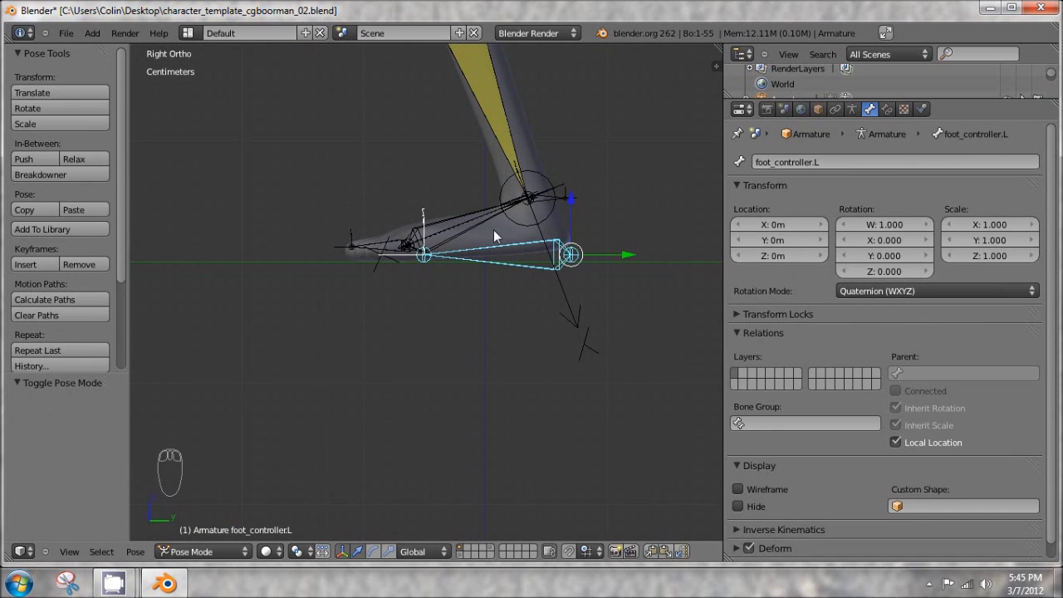
pyautogui.press('Tab')
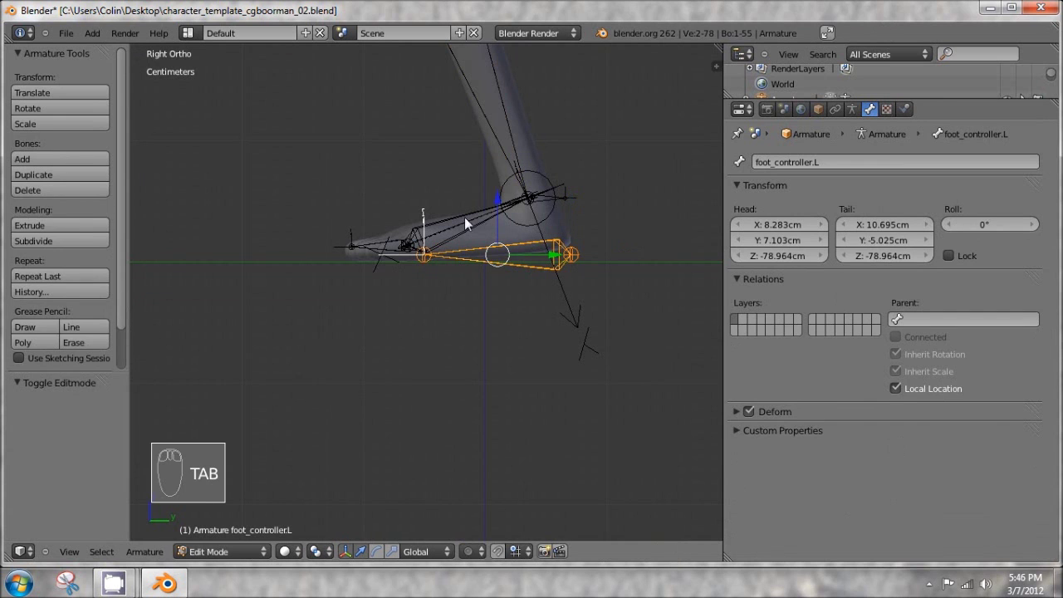
# Parent the foot.L bone to foot_controller.L, keeping its offset
pyautogui.rightClick(471, 212)
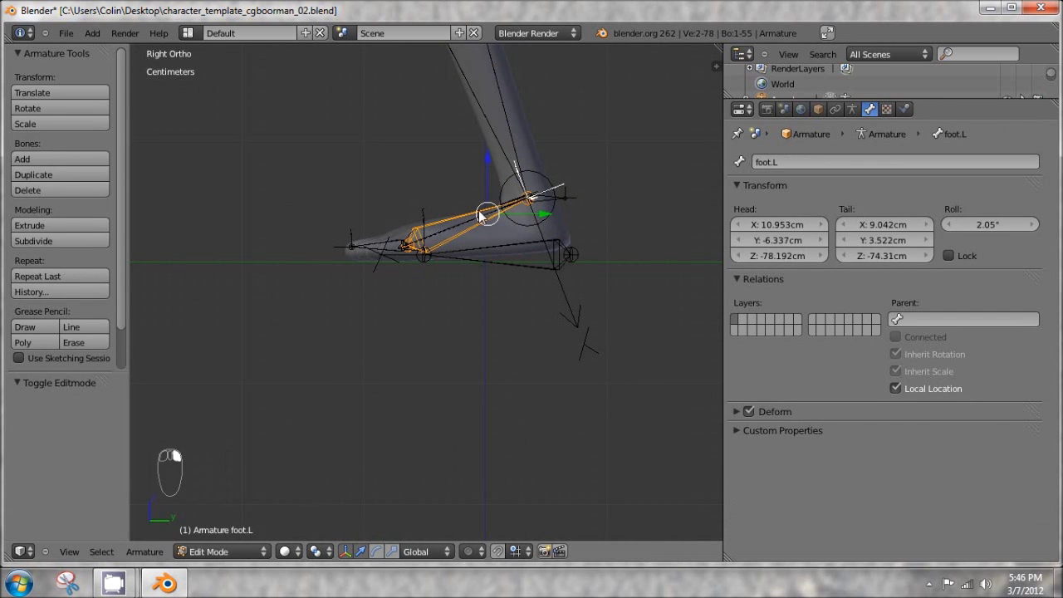
pyautogui.rightClick(523, 252)
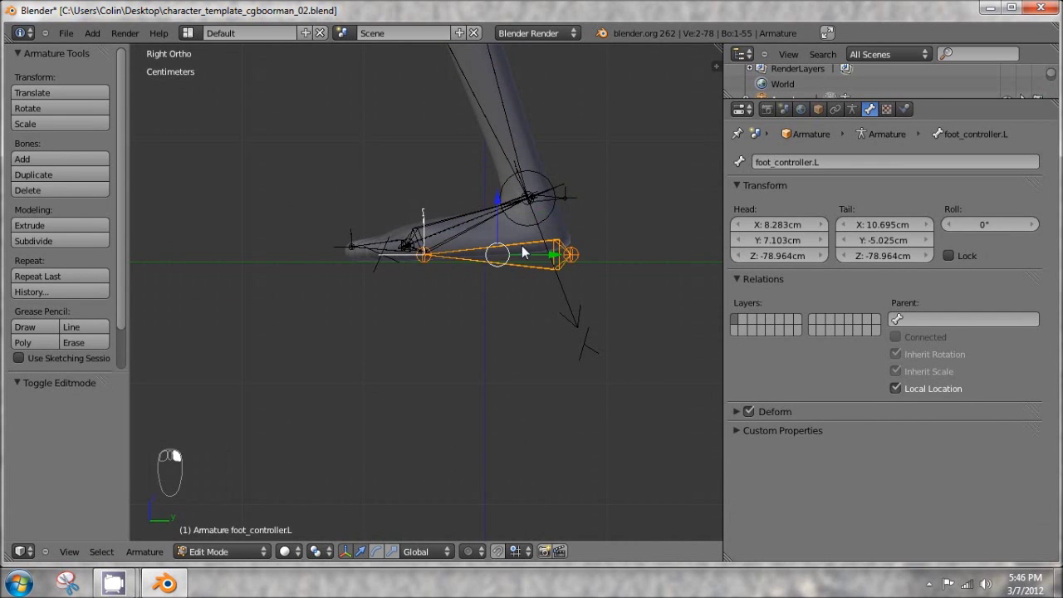
pyautogui.rightClick(450, 216)
pyautogui.rightClick(538, 199)
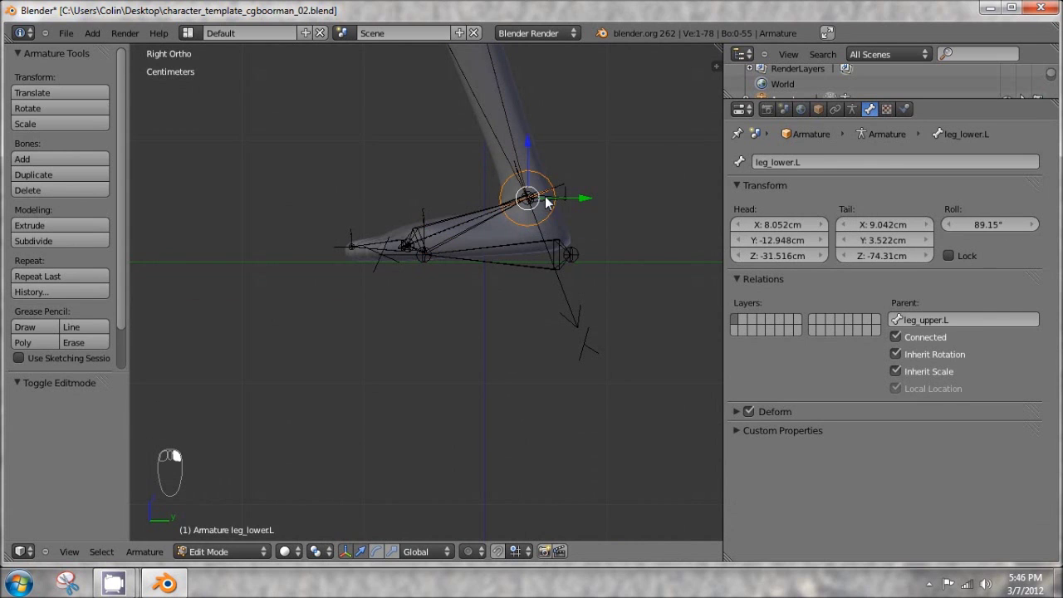
pyautogui.rightClick(497, 210)
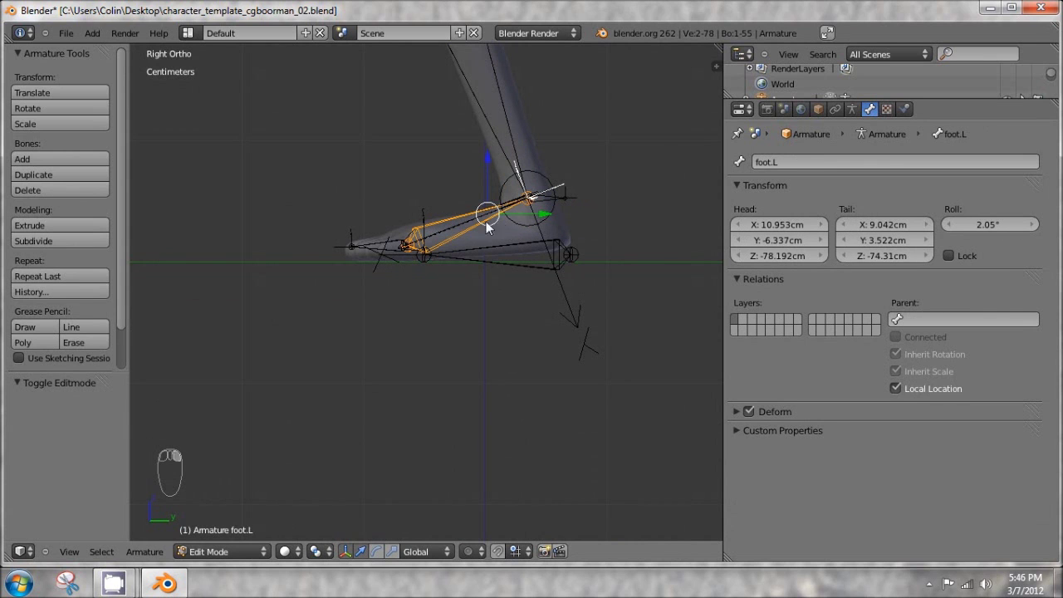
pyautogui.press('a')
pyautogui.rightClick(449, 217)
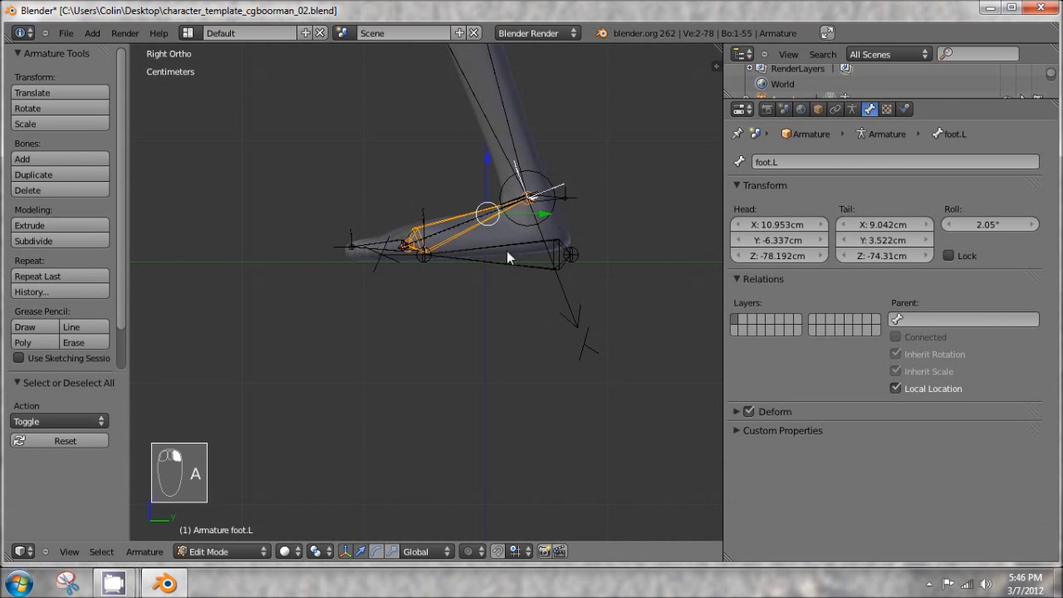
pyautogui.keyDown('shift'); pyautogui.rightClick(513, 245); pyautogui.keyUp('shift')
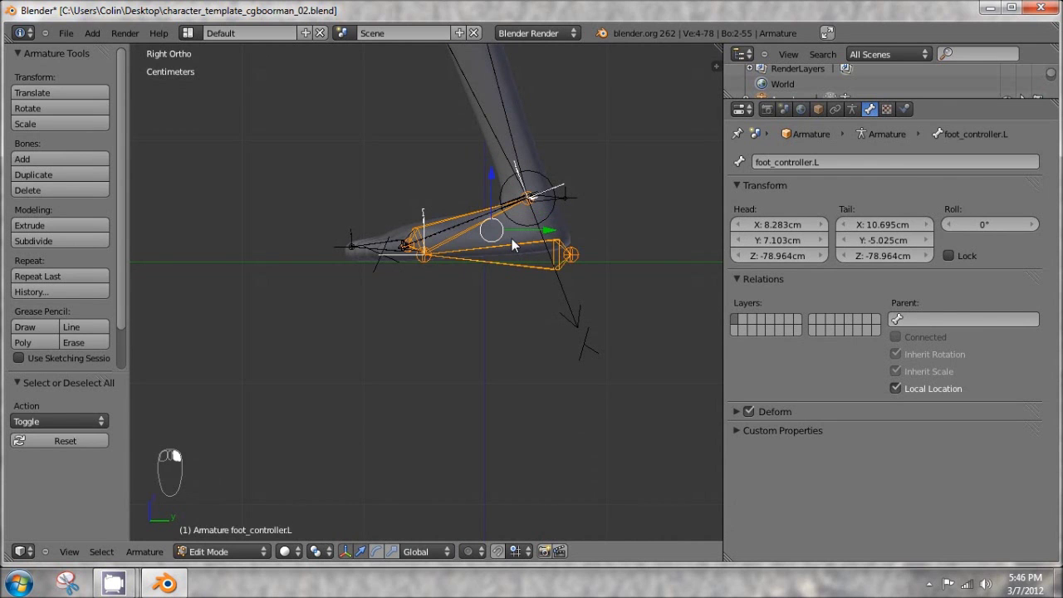
pyautogui.hotkey('ctrl', 'p')
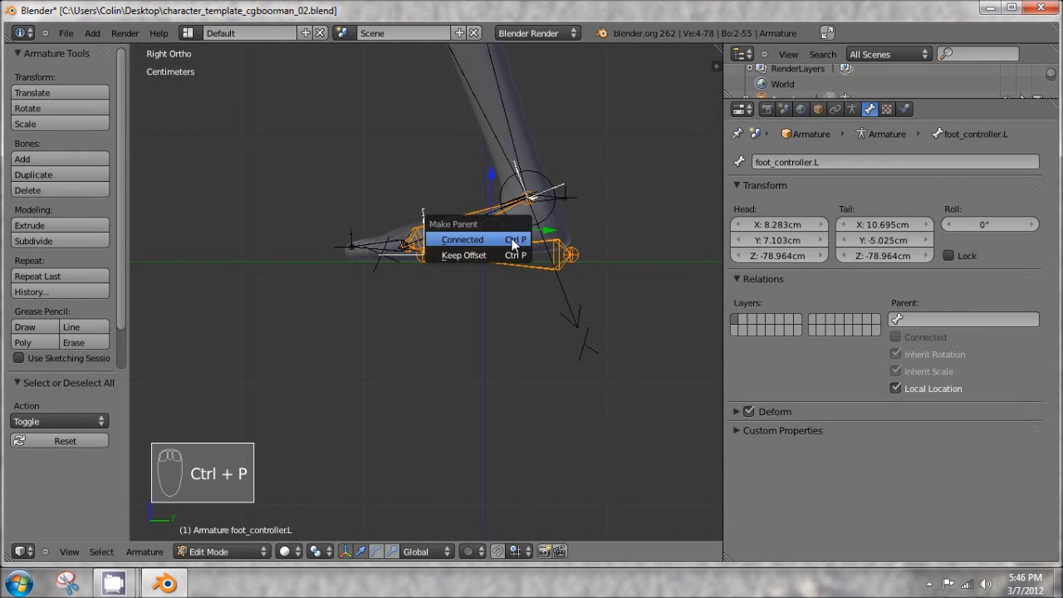
pyautogui.click(463, 255)
pyautogui.hotkey('ctrl', 'p')
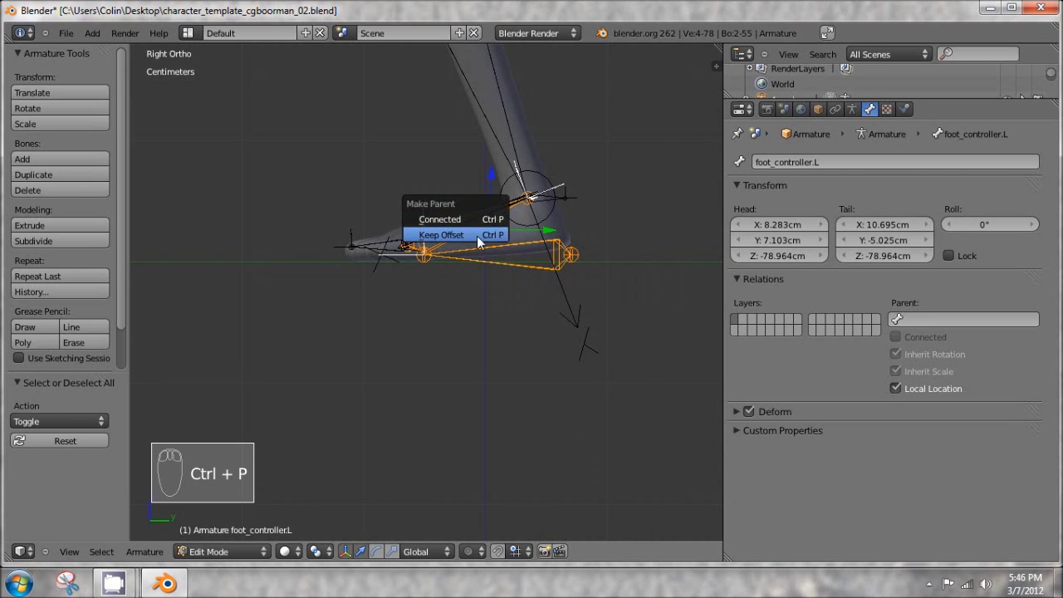
pyautogui.click(477, 236)
# In Pose Mode, test foot_controller.L by moving it about 6.9 cm forward and 14.6 cm up, and rotating it about -15°
pyautogui.press('Tab')
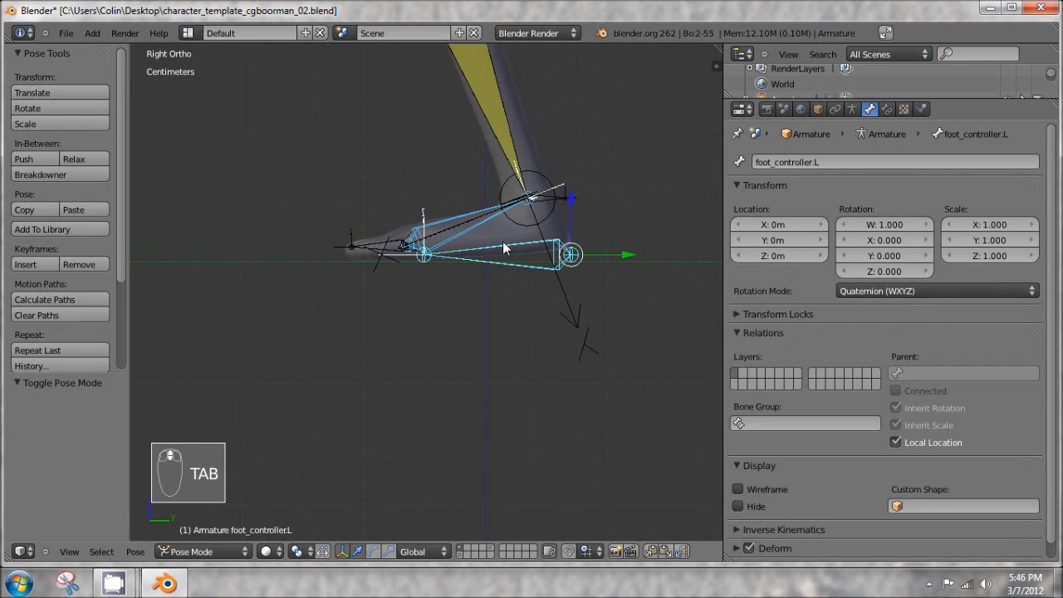
pyautogui.scroll(-5, 505, 241)
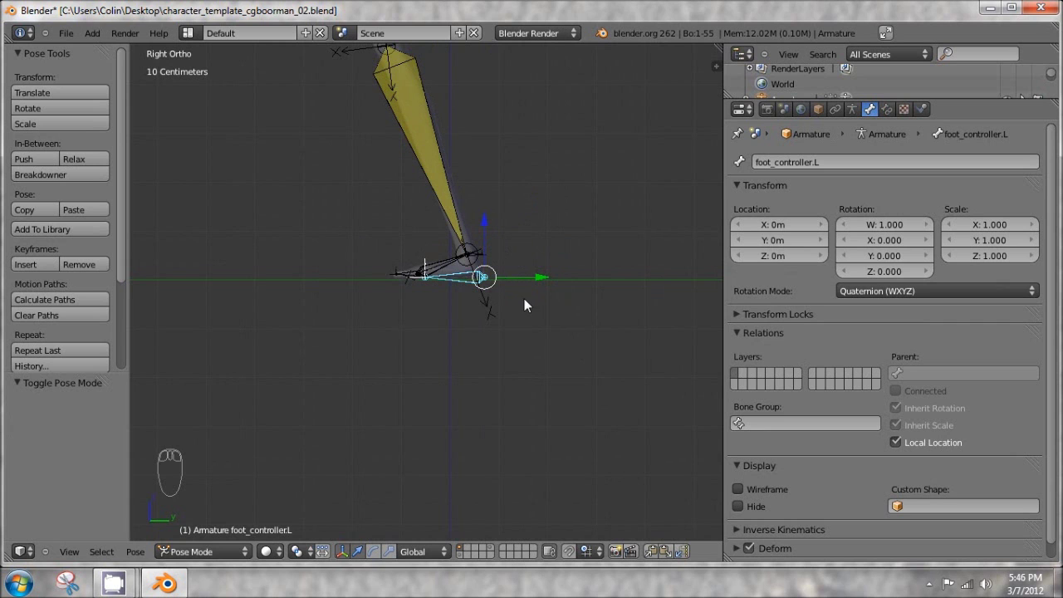
pyautogui.press('g')
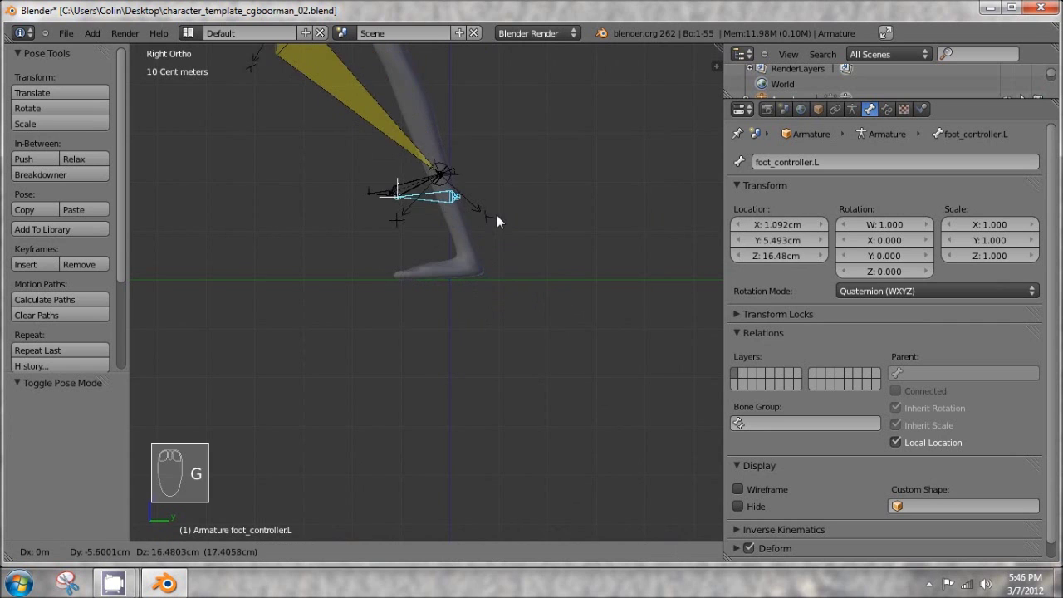
pyautogui.click(494, 235)
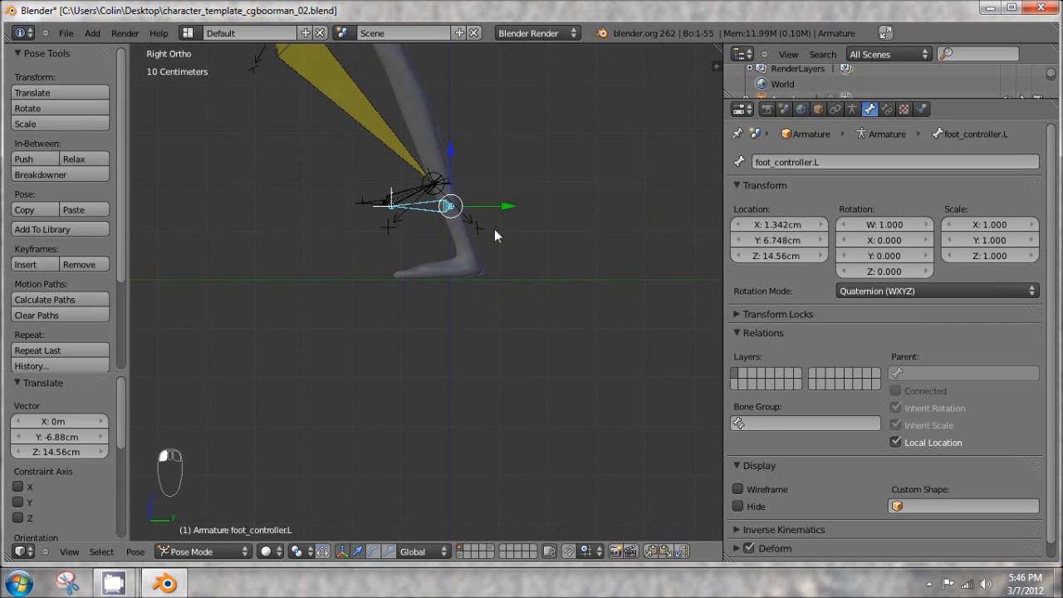
pyautogui.press('r')
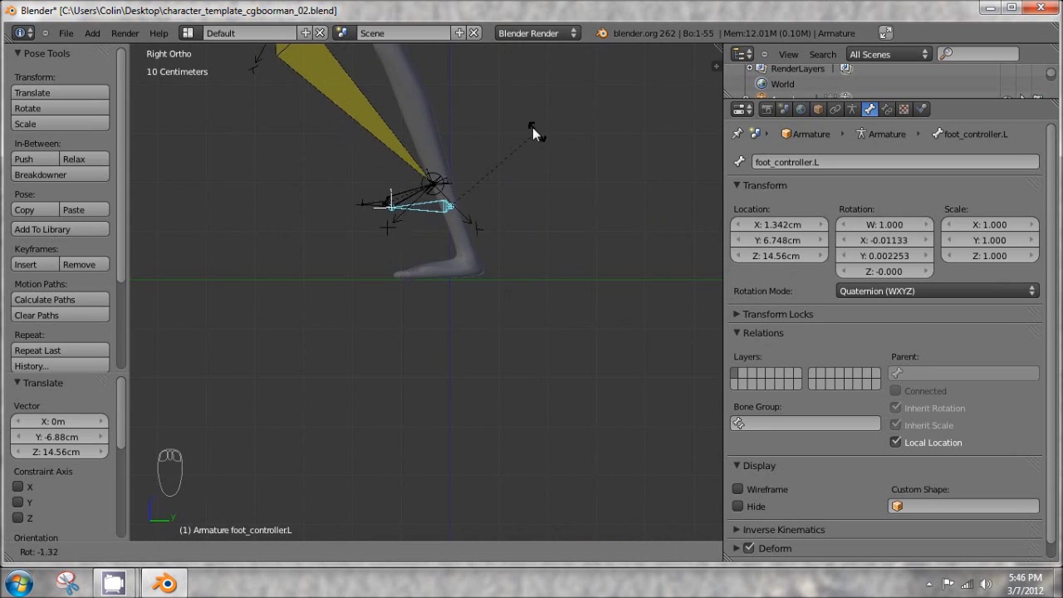
pyautogui.click(491, 141)
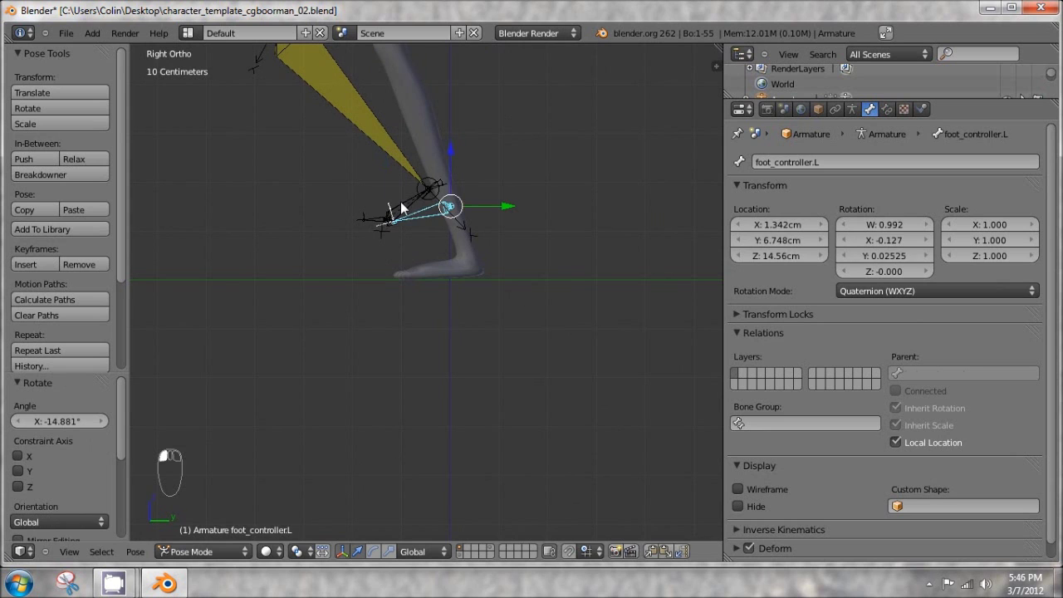
# Rotate the foot.L bone about -52° to test lifting the heel
pyautogui.rightClick(365, 223)
pyautogui.press('r')
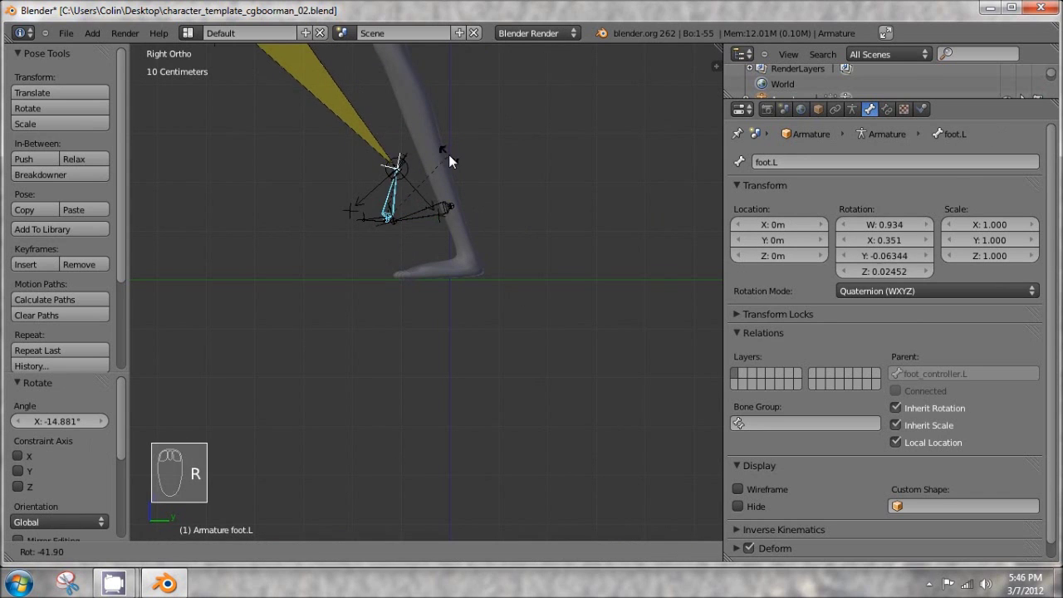
pyautogui.click(434, 156)
# Move foot_controller.L about 35 cm forward and 8.5 cm up to test how the leg follows
pyautogui.rightClick(447, 207)
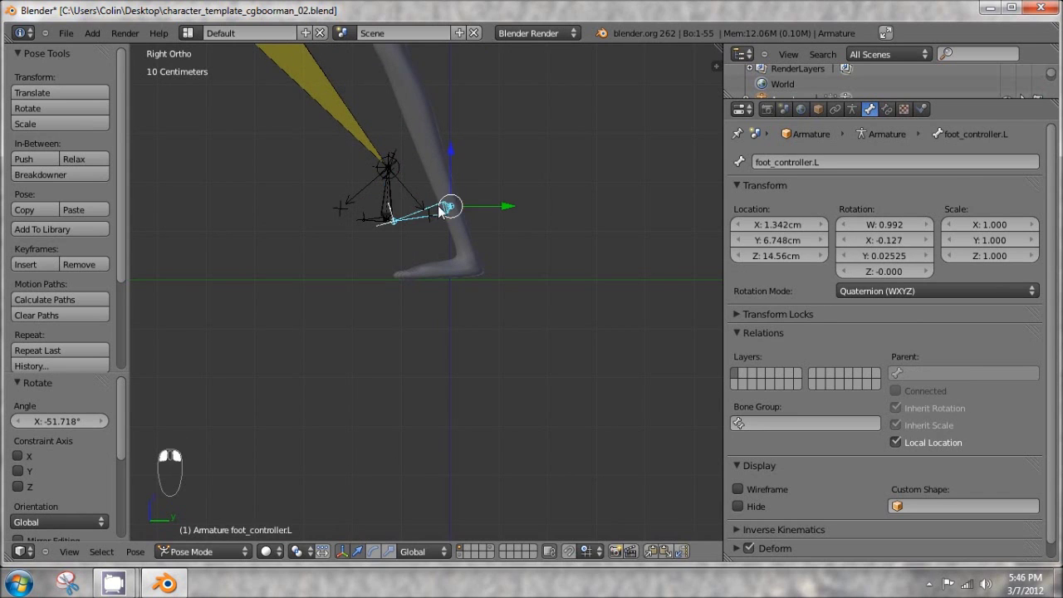
pyautogui.press('g')
pyautogui.click(325, 186)
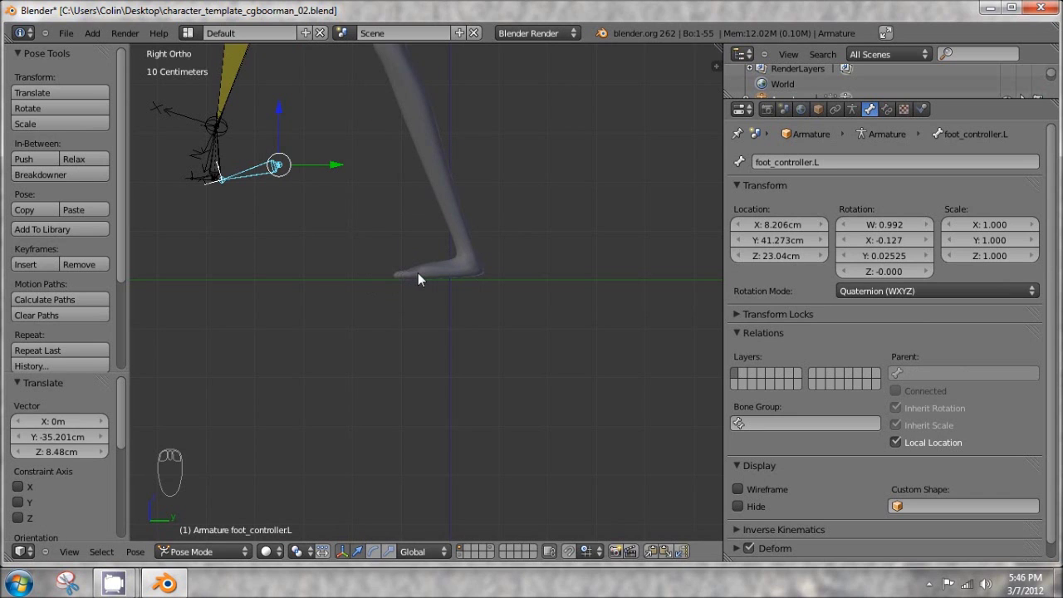
pyautogui.keyDown('shift'); pyautogui.moveTo(467, 253); pyautogui.dragTo(557, 344, button='middle'); pyautogui.keyUp('shift')
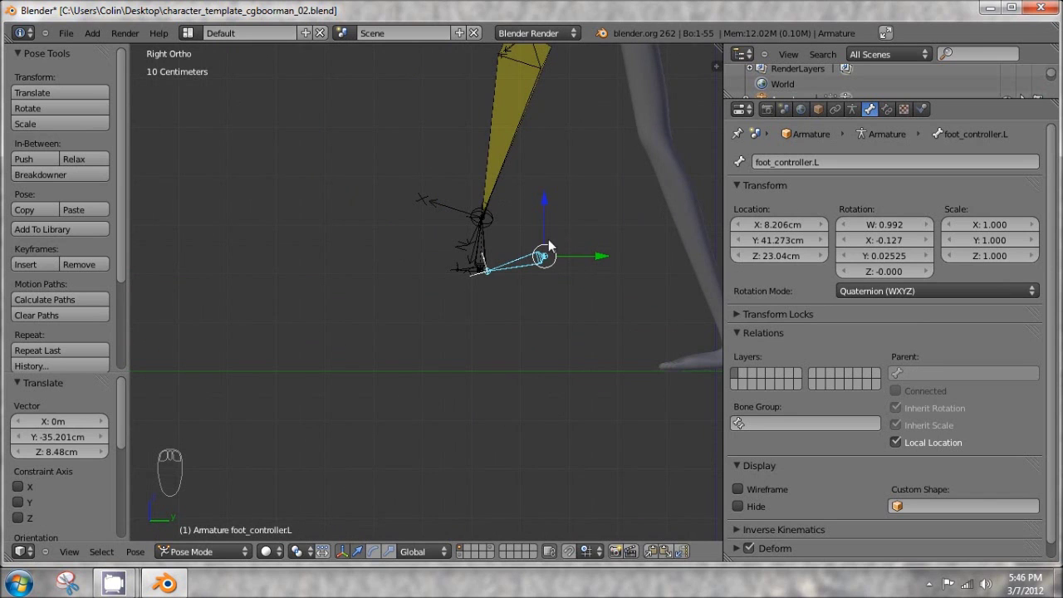
pyautogui.keyDown('shift'); pyautogui.moveTo(555, 251); pyautogui.dragTo(483, 263, button='middle'); pyautogui.keyUp('shift')
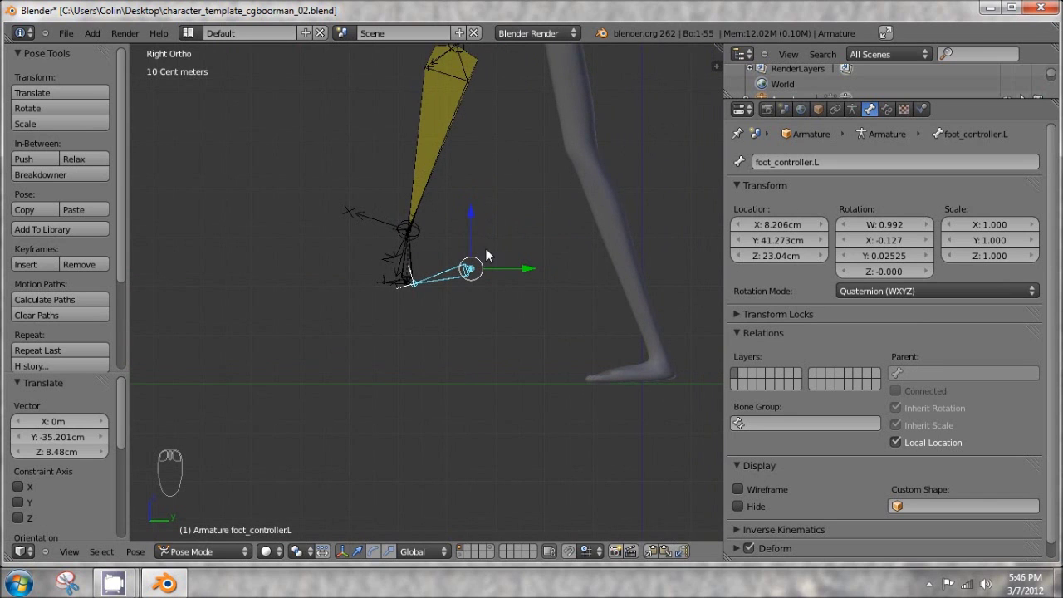
# Select all bones and clear their pose location and rotation
pyautogui.press('a')
pyautogui.press('a')
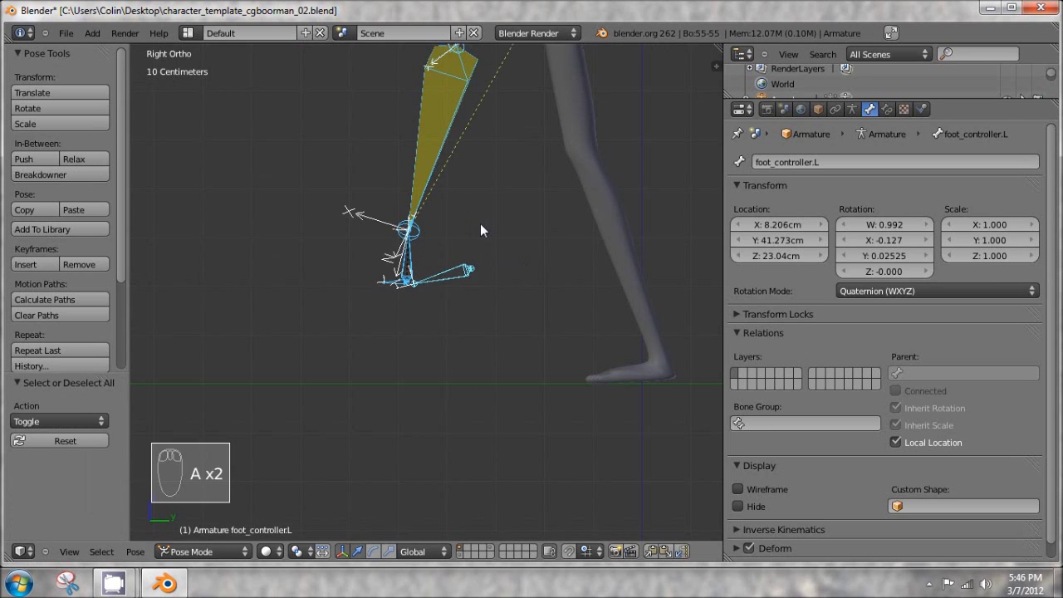
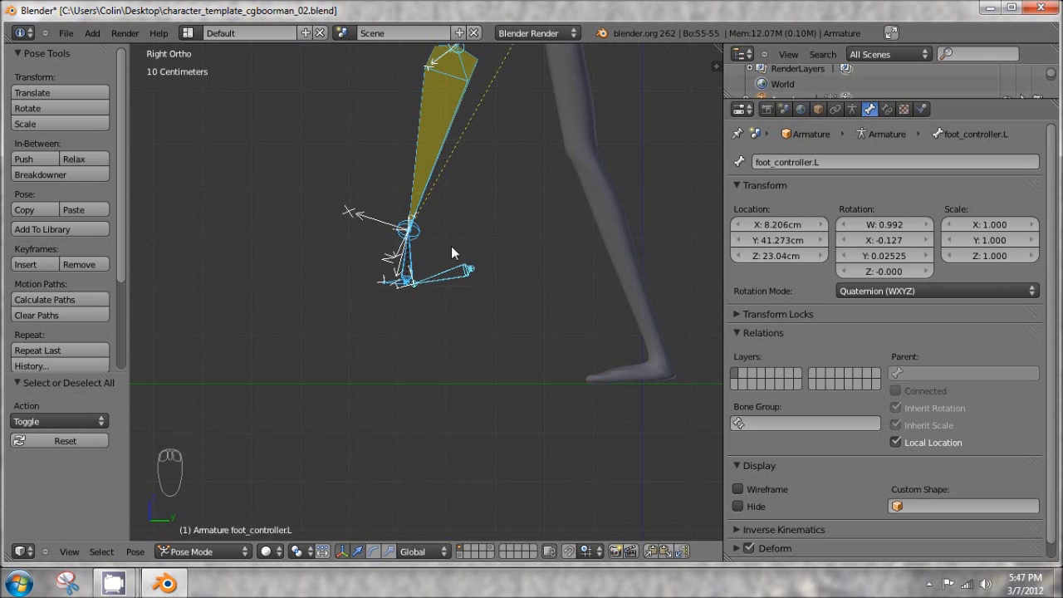
pyautogui.keyDown('shift'); pyautogui.moveTo(451, 246); pyautogui.dragTo(438, 289, button='middle'); pyautogui.keyUp('shift')
pyautogui.keyDown('shift'); pyautogui.moveTo(427, 248); pyautogui.dragTo(515, 254, button='middle'); pyautogui.keyUp('shift')
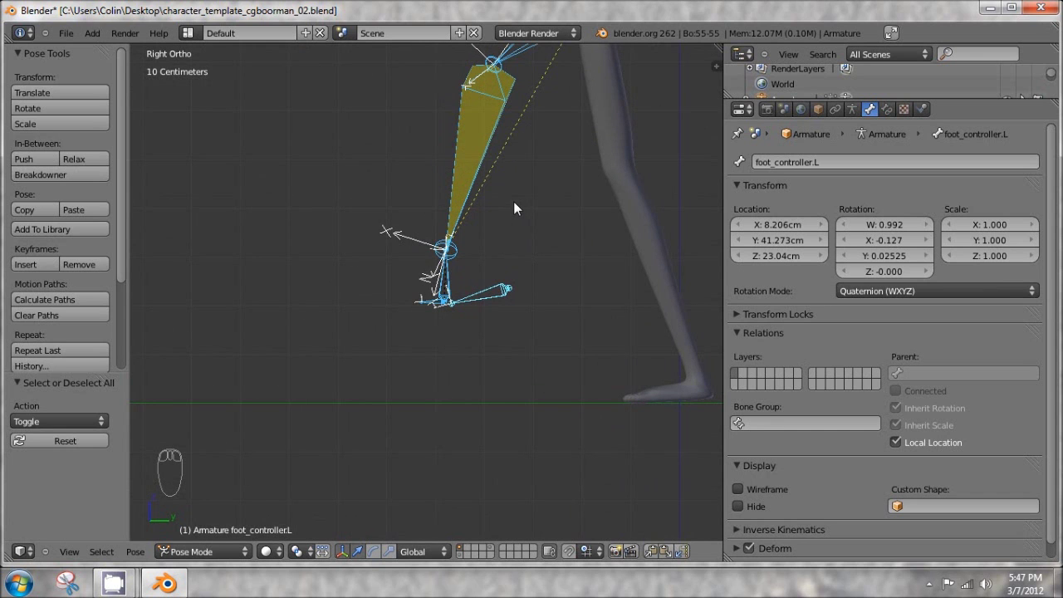
pyautogui.hotkey('alt', 'g')
pyautogui.hotkey('alt', 'r')
pyautogui.keyDown('shift'); pyautogui.moveTo(688, 340); pyautogui.dragTo(532, 254, button='middle'); pyautogui.keyUp('shift')
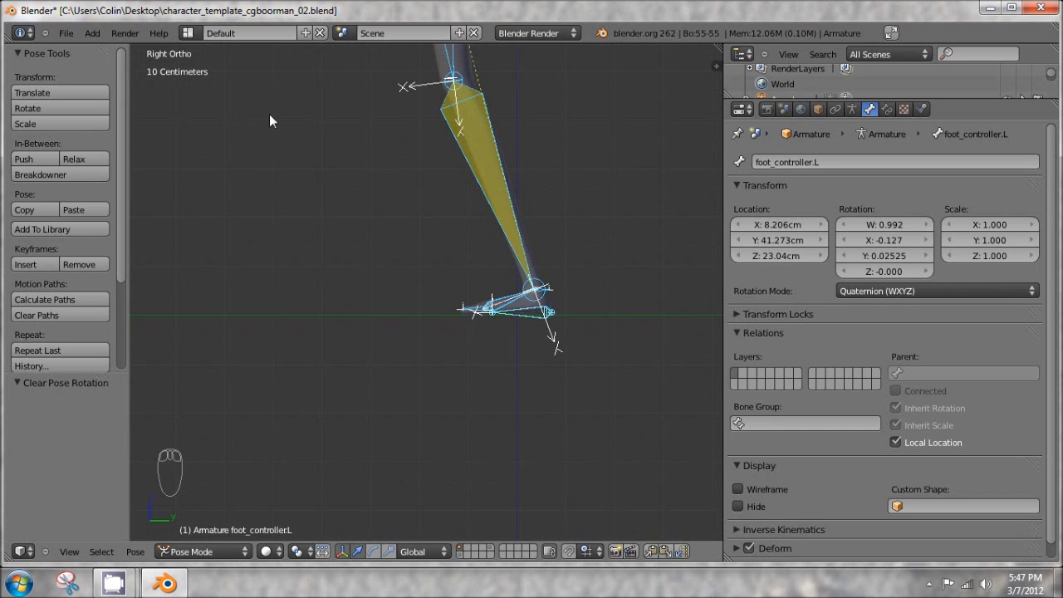
pyautogui.keyDown('shift'); pyautogui.moveTo(317, 111); pyautogui.dragTo(334, 166, button='middle'); pyautogui.keyUp('shift')
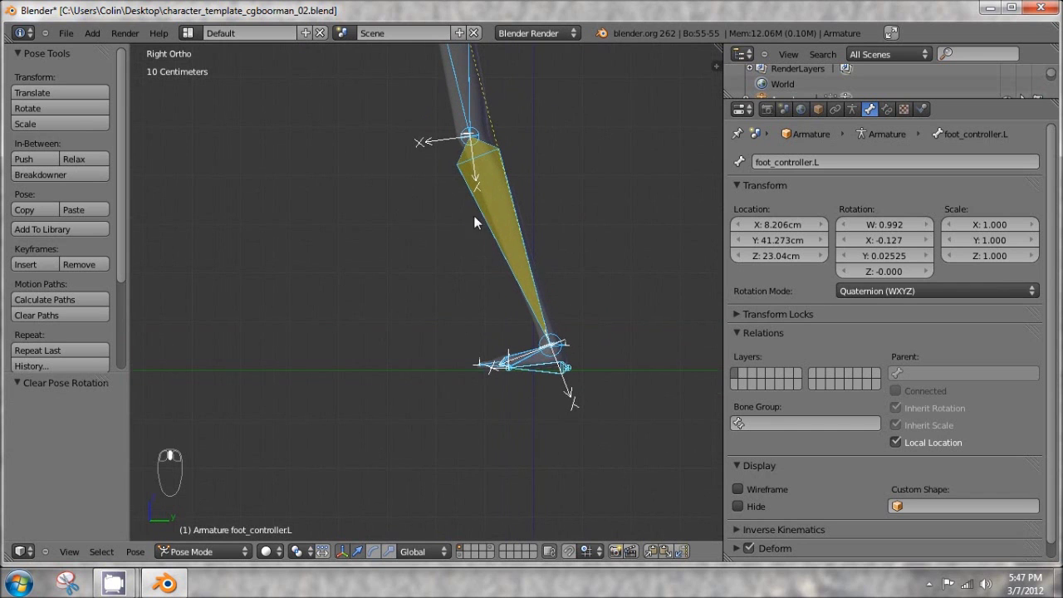
pyautogui.scroll(-4, 499, 353)
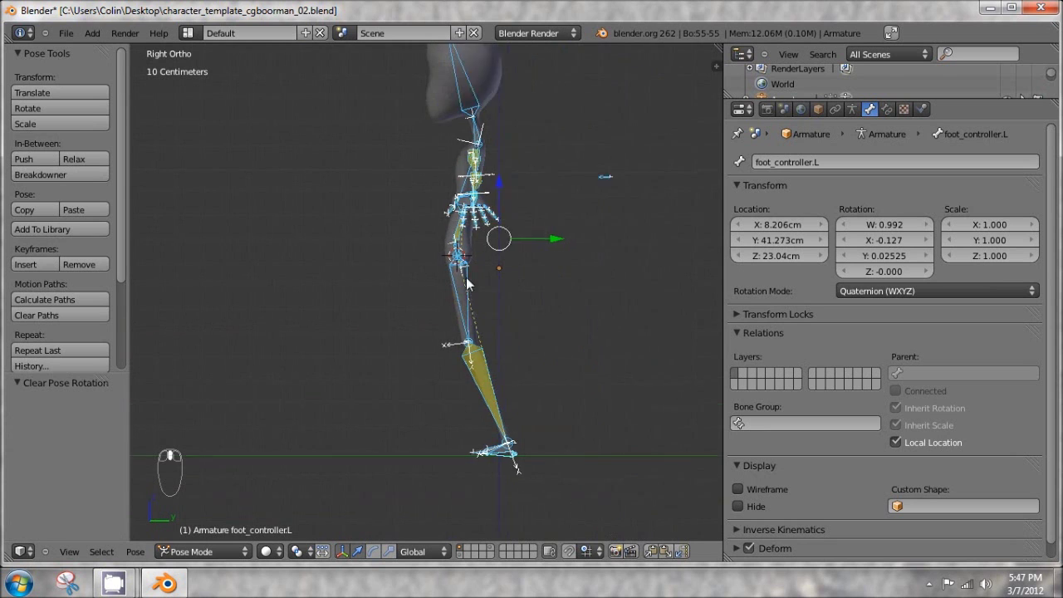
pyautogui.keyDown('shift'); pyautogui.moveTo(466, 283); pyautogui.dragTo(483, 324, button='middle'); pyautogui.keyUp('shift')
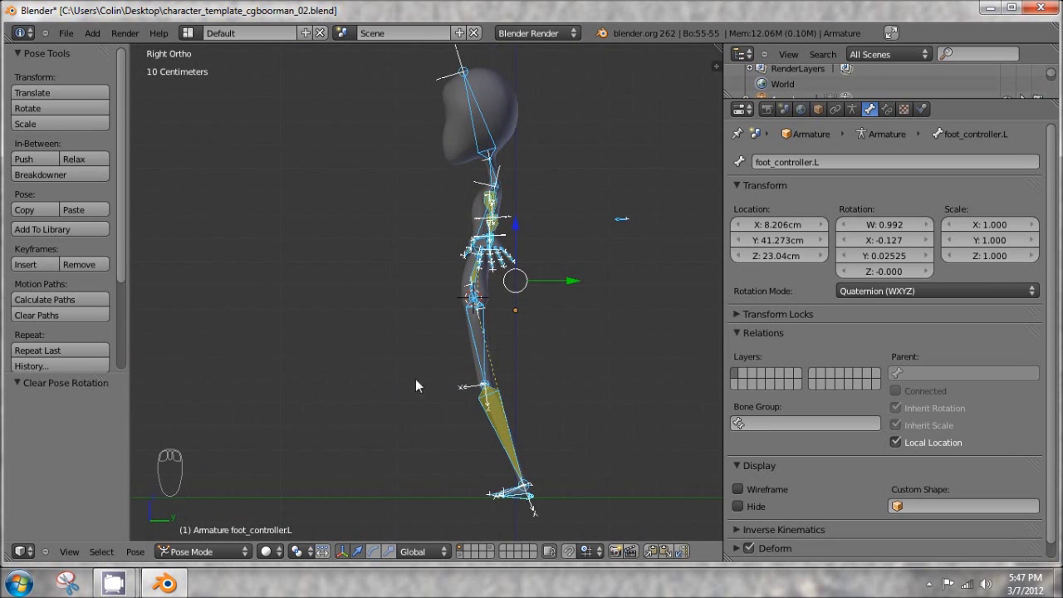
# In Edit Mode from the right side view, extrude a bone about 11.7 cm forward along global Y from the knee end of leg_upper.L
pyautogui.rightClick(623, 221)
pyautogui.moveTo(581, 222); pyautogui.dragTo(530, 290, button='middle')
pyautogui.keyDown('shift'); pyautogui.moveTo(464, 472); pyautogui.dragTo(479, 298, button='middle'); pyautogui.keyUp('shift')
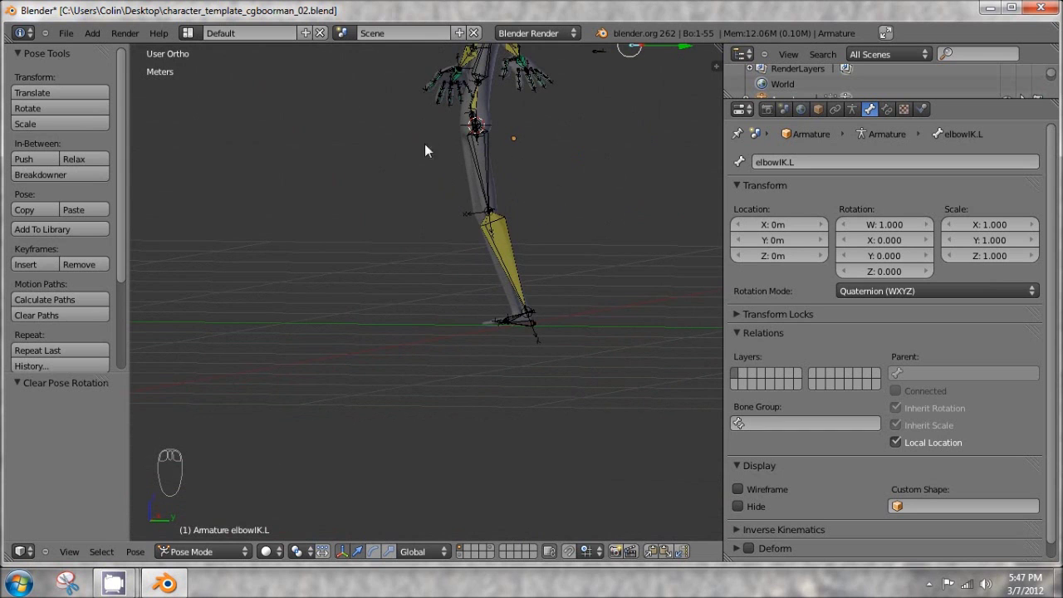
pyautogui.moveTo(425, 150); pyautogui.dragTo(478, 231, button='middle')
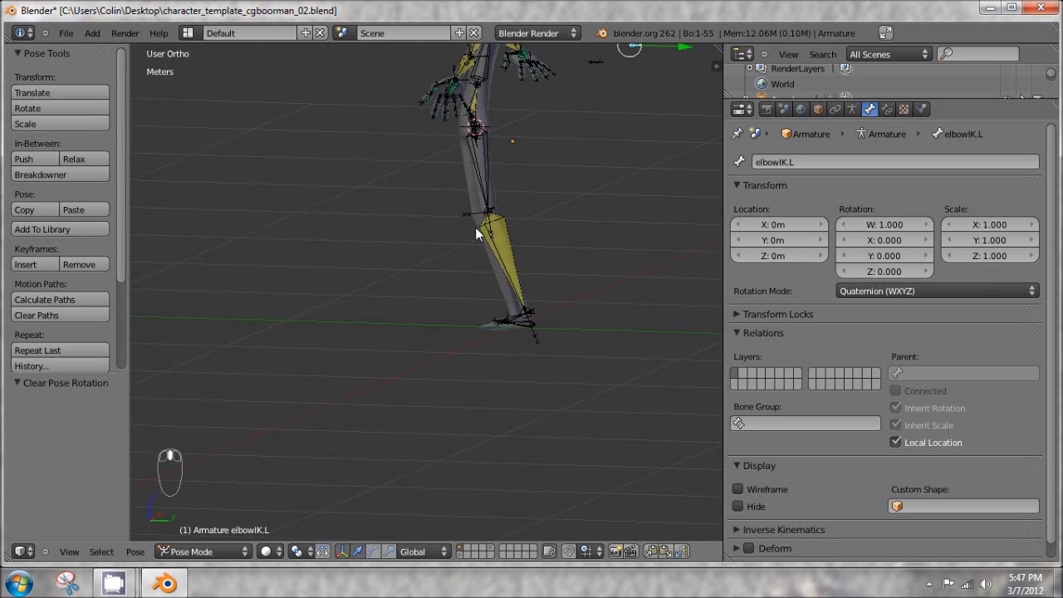
pyautogui.rightClick(486, 176)
pyautogui.press('Tab')
pyautogui.press('KP_3')
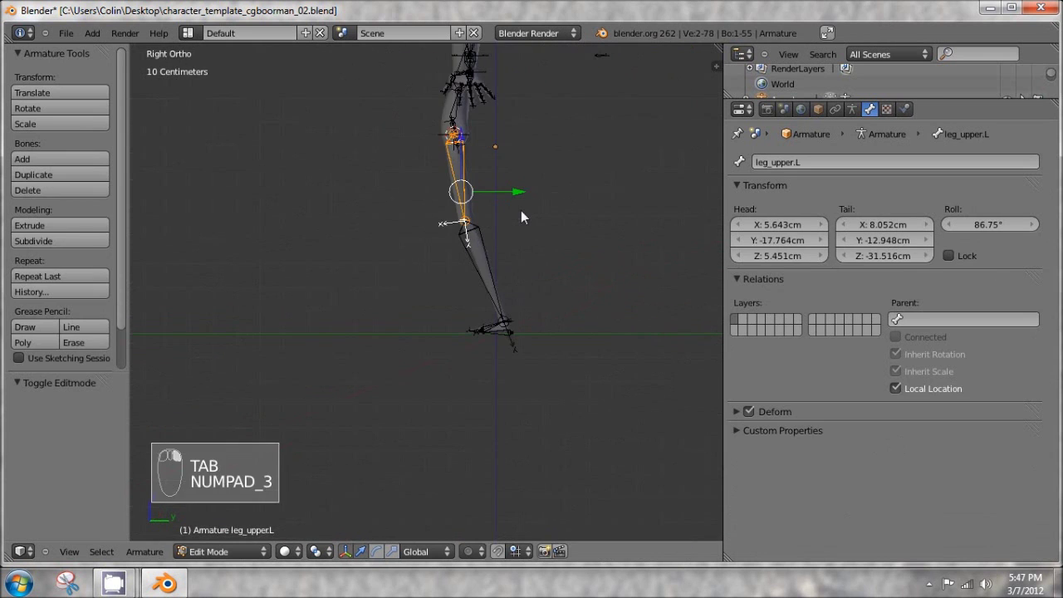
pyautogui.scroll(5, 521, 210)
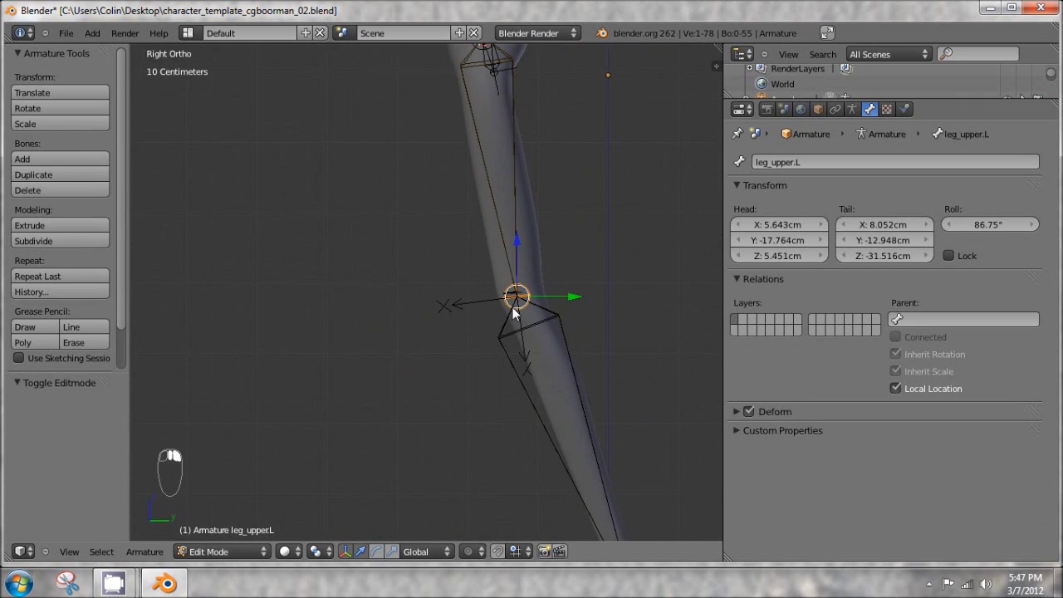
pyautogui.press('e')
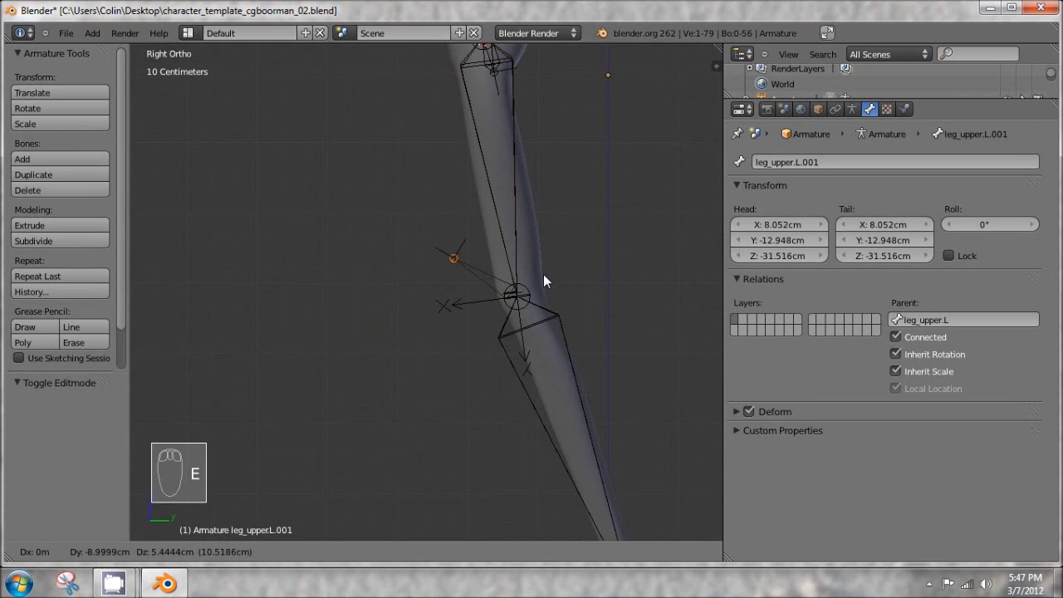
pyautogui.press('y')
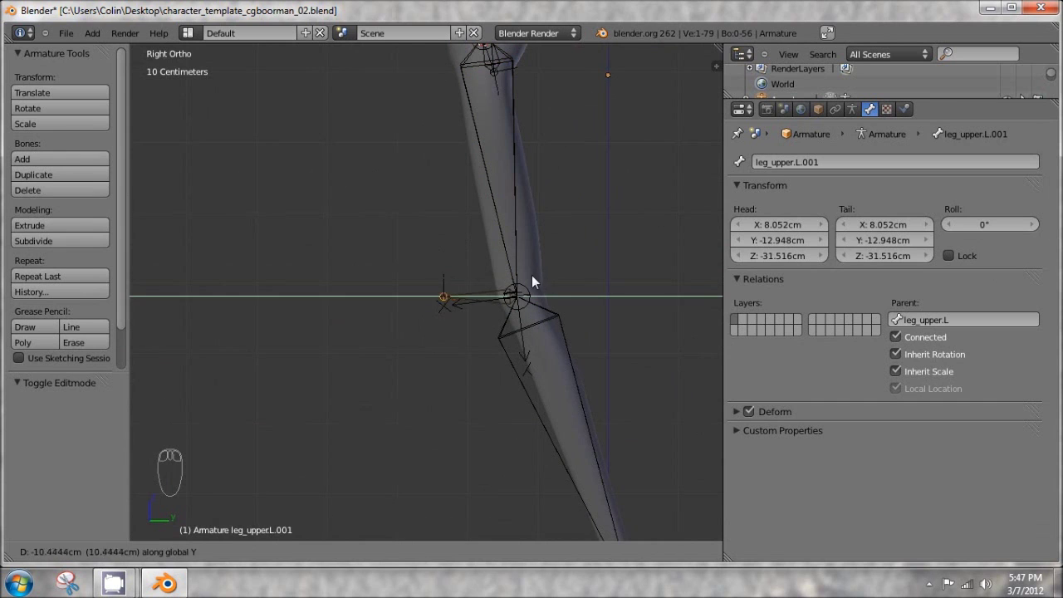
pyautogui.click(533, 277)
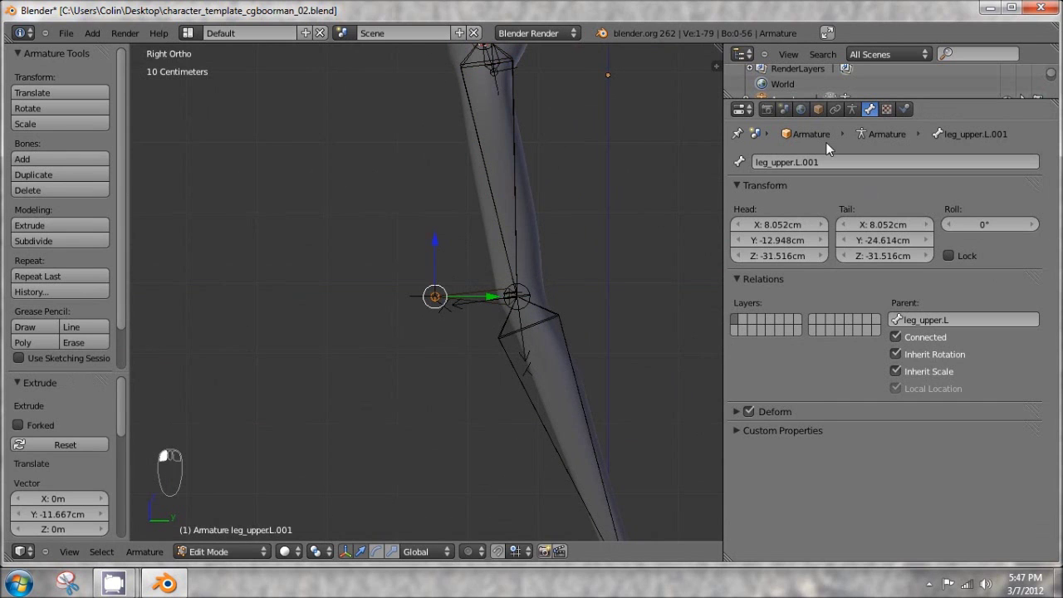
# Display the armature as B-Bones, move the extruded knee bone's tip about 6.6 cm back along Y, and select that bone
pyautogui.click(853, 109)
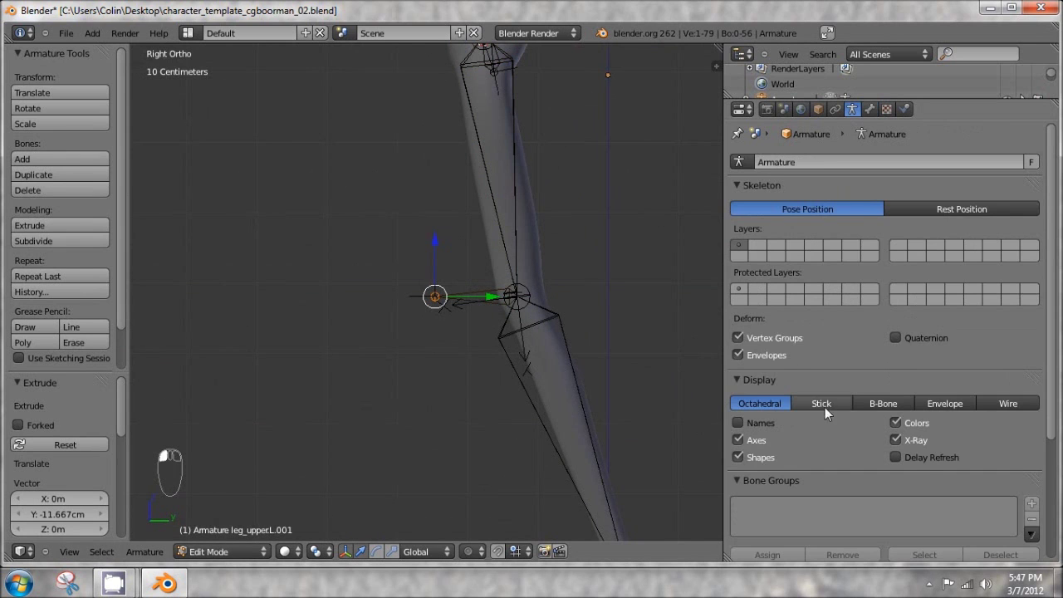
pyautogui.click(884, 403)
pyautogui.moveTo(497, 301); pyautogui.dragTo(533, 294)
pyautogui.rightClick(498, 295)
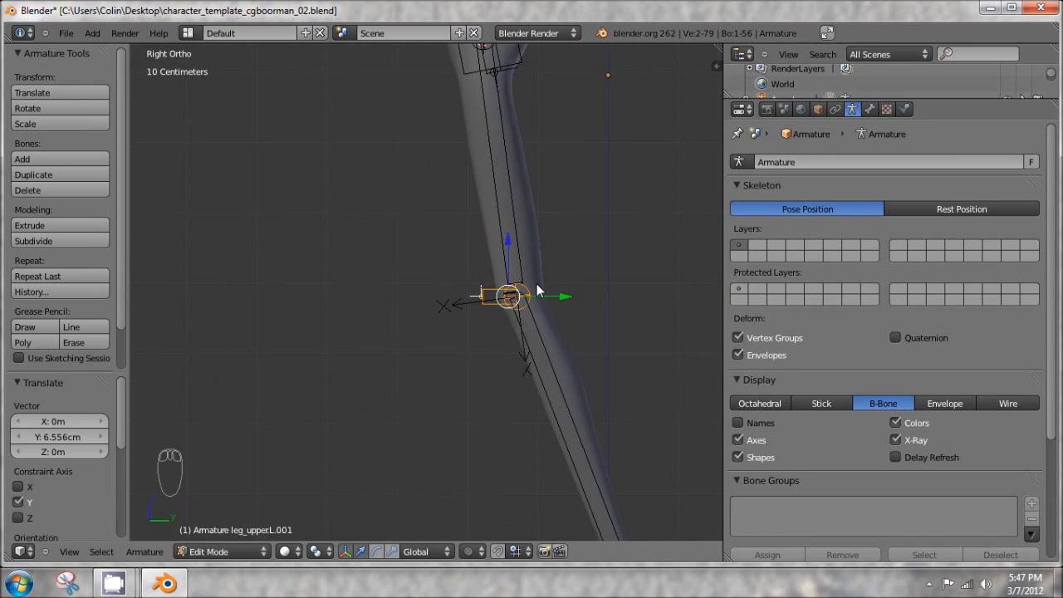
# Scale the knee bone's B-Bone display thickness by about 2.6 and clear its parent
pyautogui.hotkey('ctrl', 'alt', 's')
pyautogui.click(574, 272)
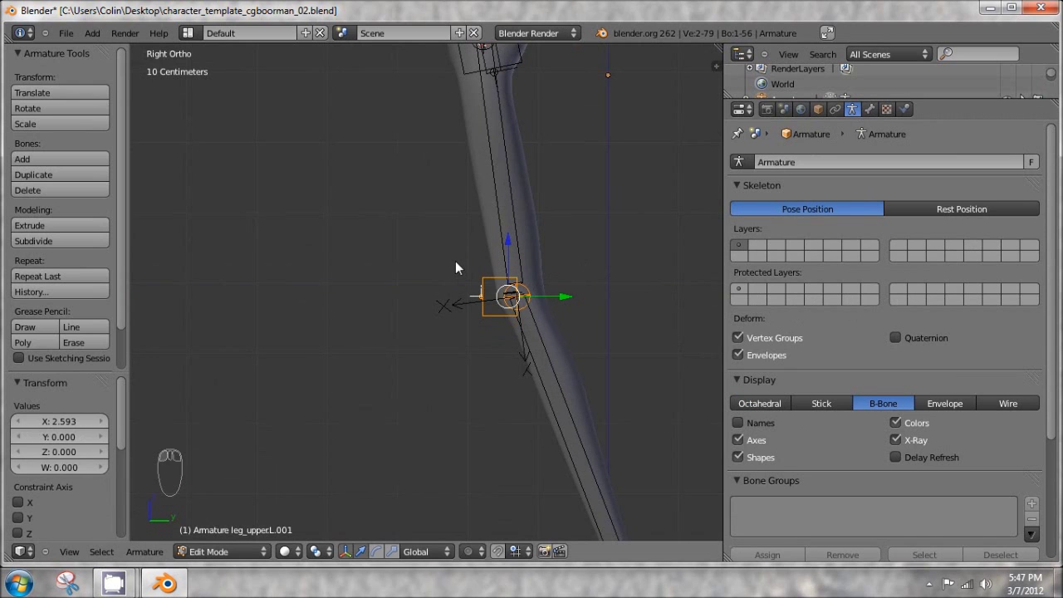
pyautogui.hotkey('alt', 'p')
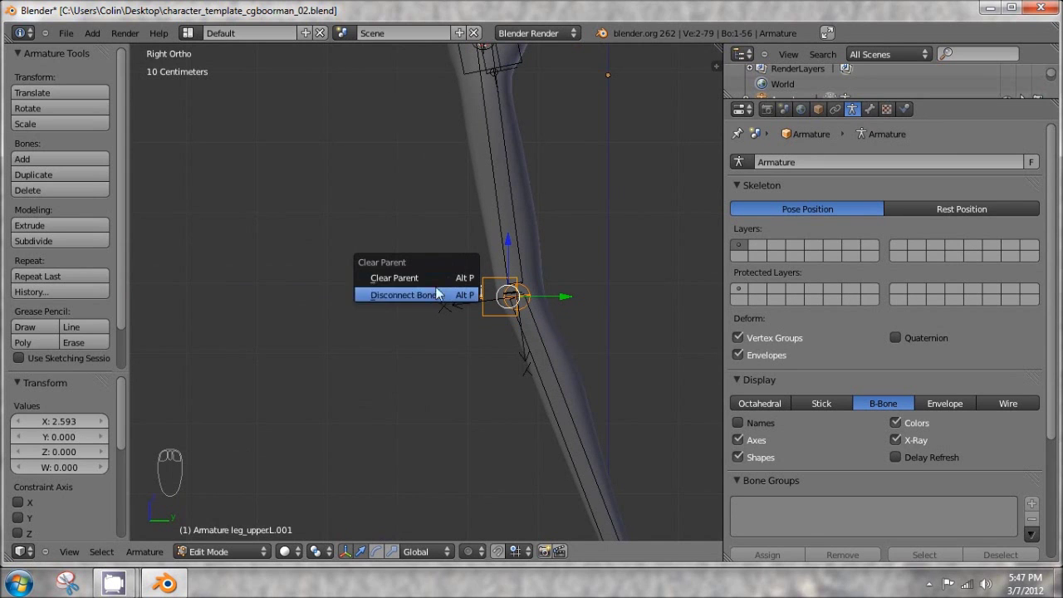
pyautogui.click(435, 278)
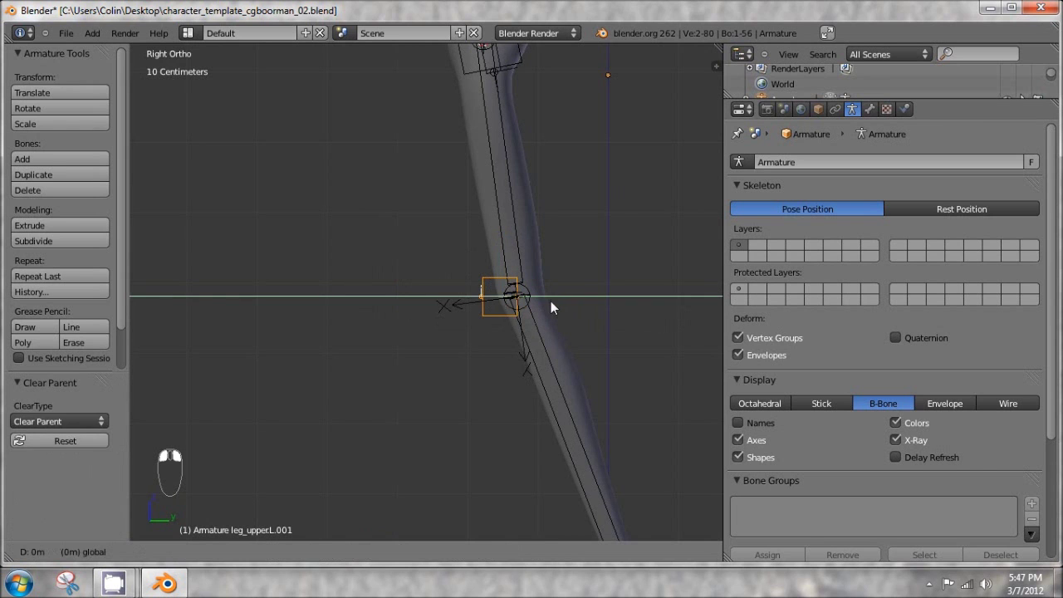
# Move the unparented knee bone about 46.3 cm forward along negative Y, in front of the knee
pyautogui.moveTo(551, 300); pyautogui.dragTo(251, 283)
pyautogui.scroll(-5, 645, 240)
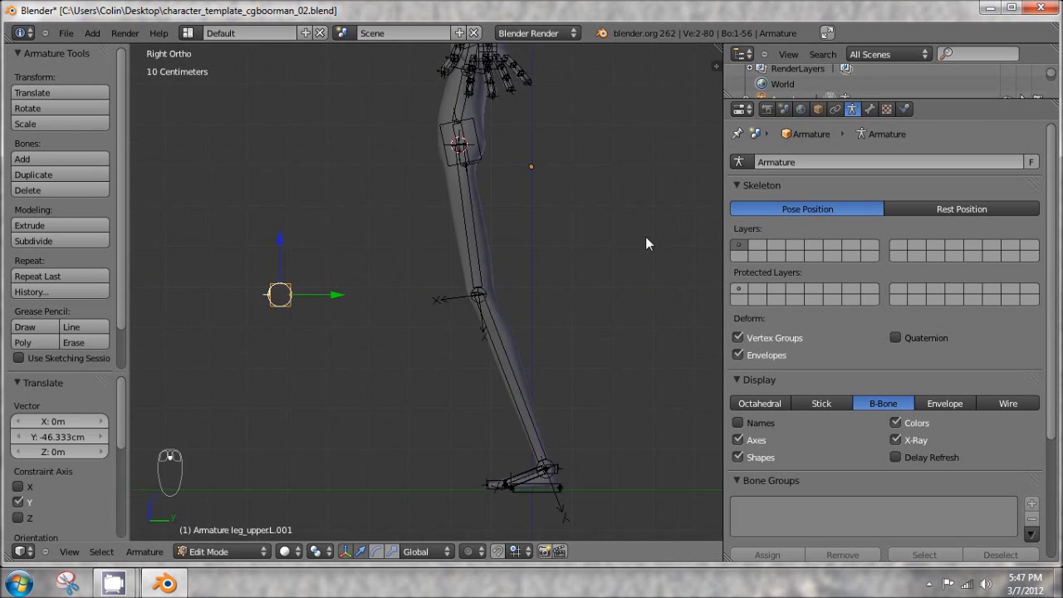
pyautogui.moveTo(646, 240); pyautogui.dragTo(464, 174, button='middle')
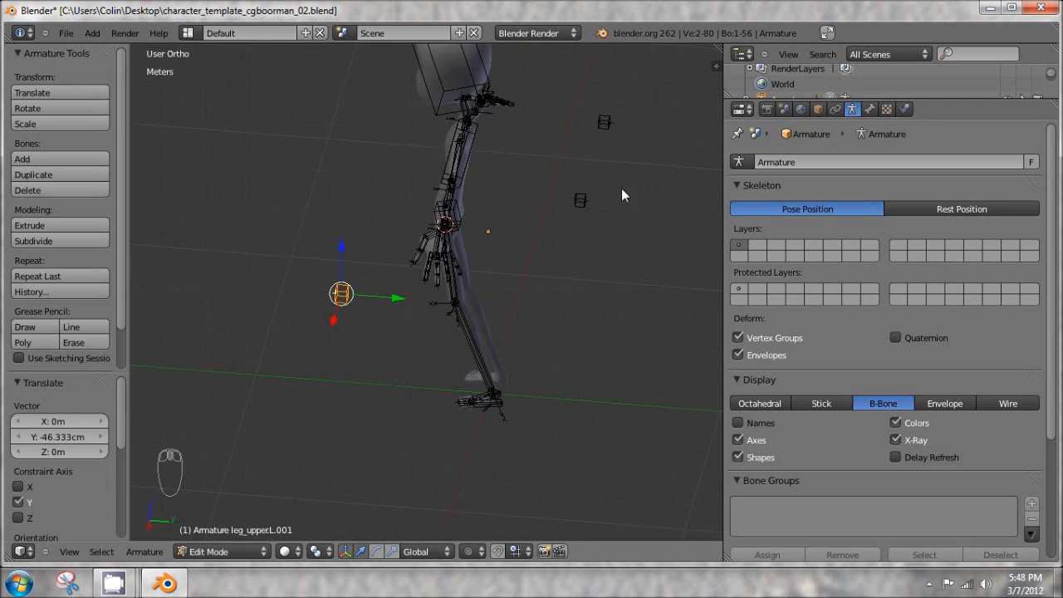
pyautogui.moveTo(287, 349); pyautogui.dragTo(341, 295, button='middle')
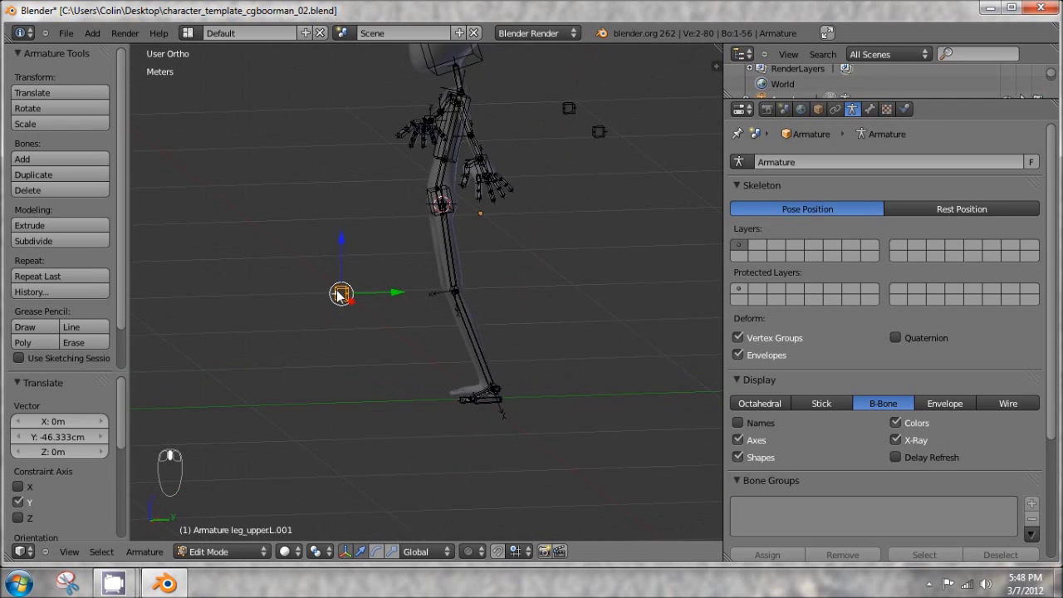
pyautogui.press('KP_1')
pyautogui.press('KP_3')
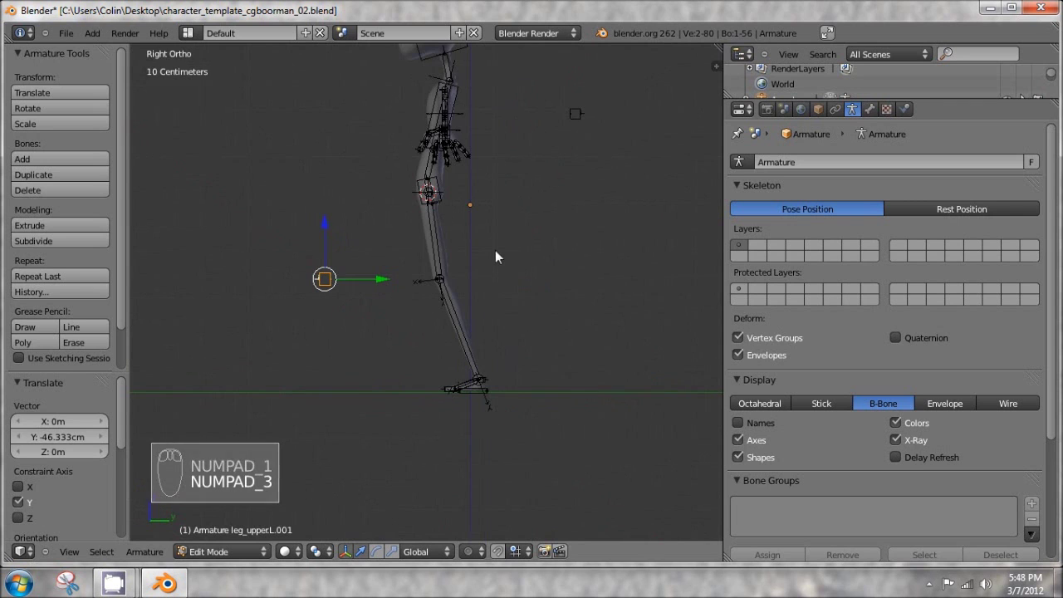
# Rename the knee control bone kneeIK.L and switch the armature to Pose Mode
pyautogui.click(869, 109)
pyautogui.click(841, 163)
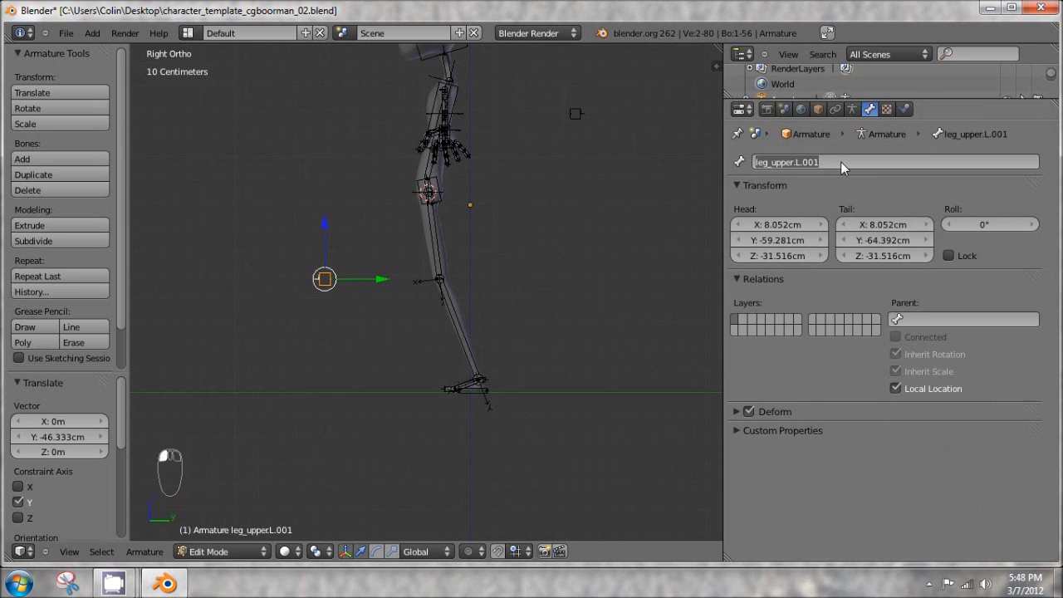
pyautogui.write('knee')
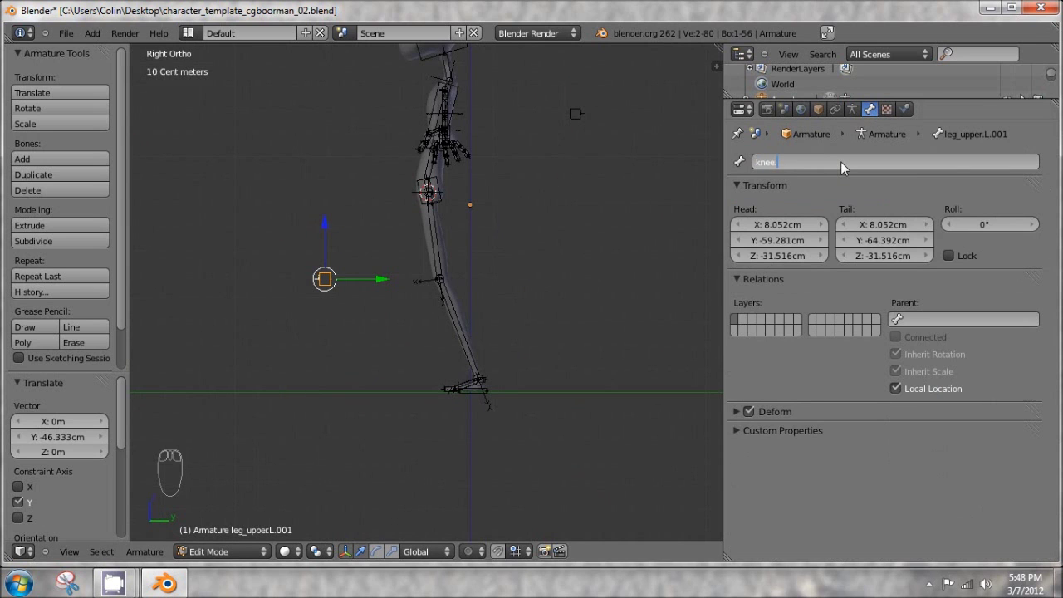
pyautogui.write('IK.L')
pyautogui.press('Return')
pyautogui.hotkey('ctrl', 'Tab')
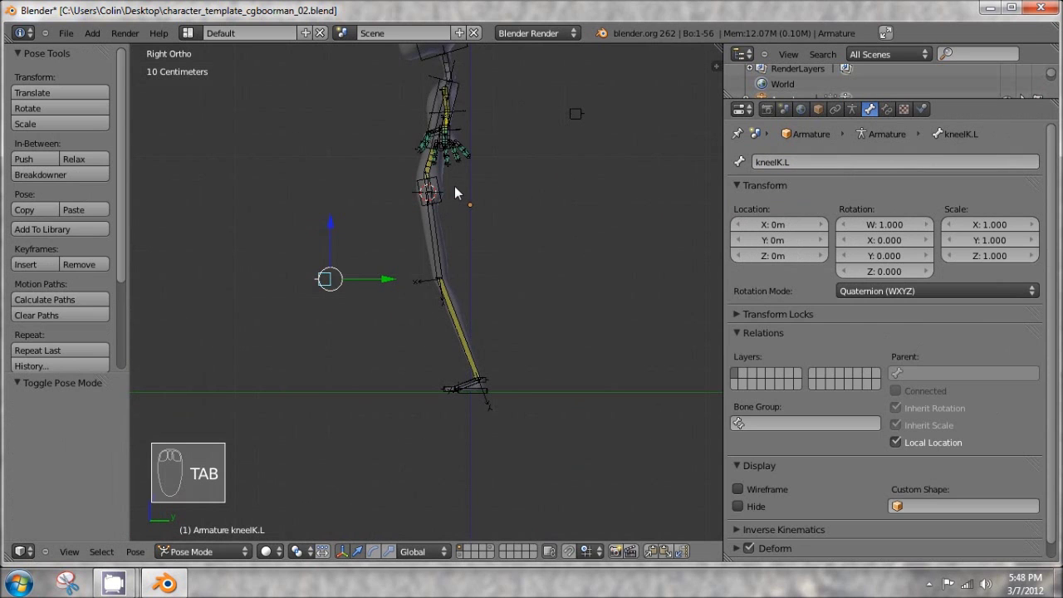
# Add an Inverse Kinematics constraint to leg_upper.L with kneeIK.L as its target
pyautogui.moveTo(454, 186); pyautogui.dragTo(629, 269, button='middle')
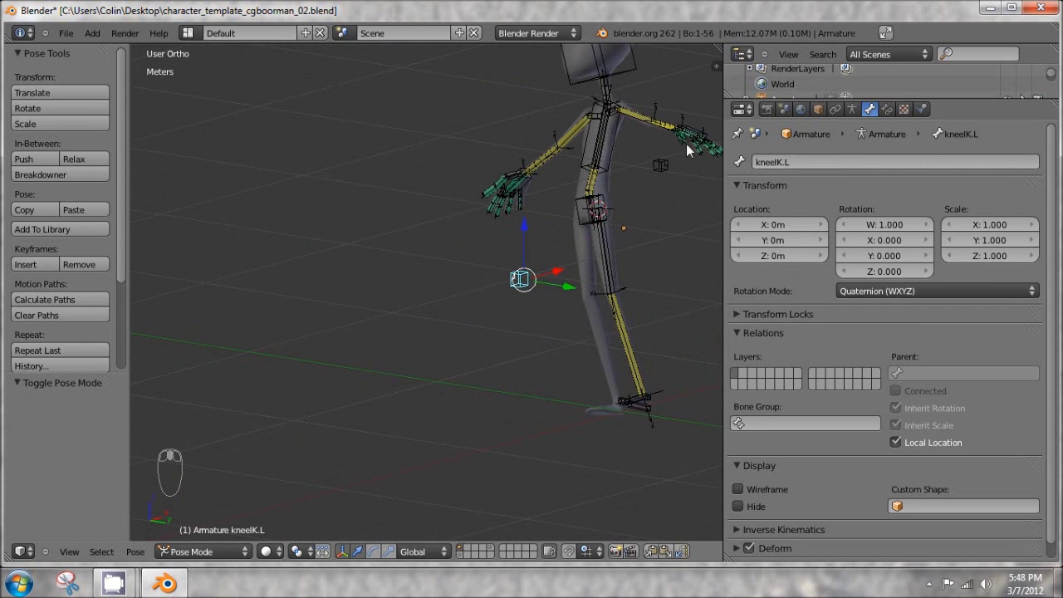
pyautogui.moveTo(688, 147); pyautogui.dragTo(584, 268, button='middle')
pyautogui.rightClick(607, 243)
pyautogui.rightClick(384, 323)
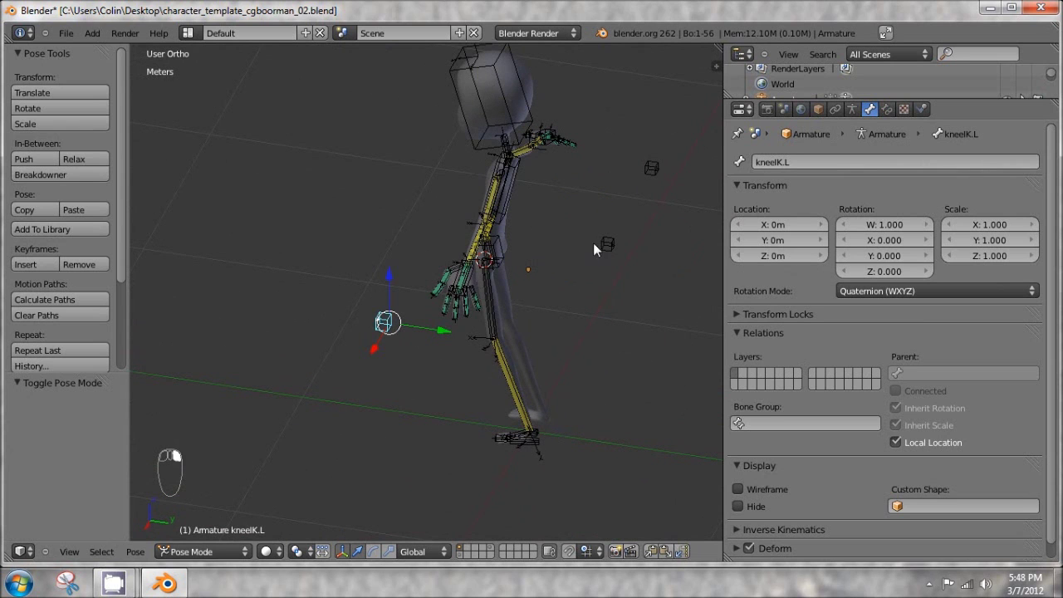
pyautogui.press('KP_3')
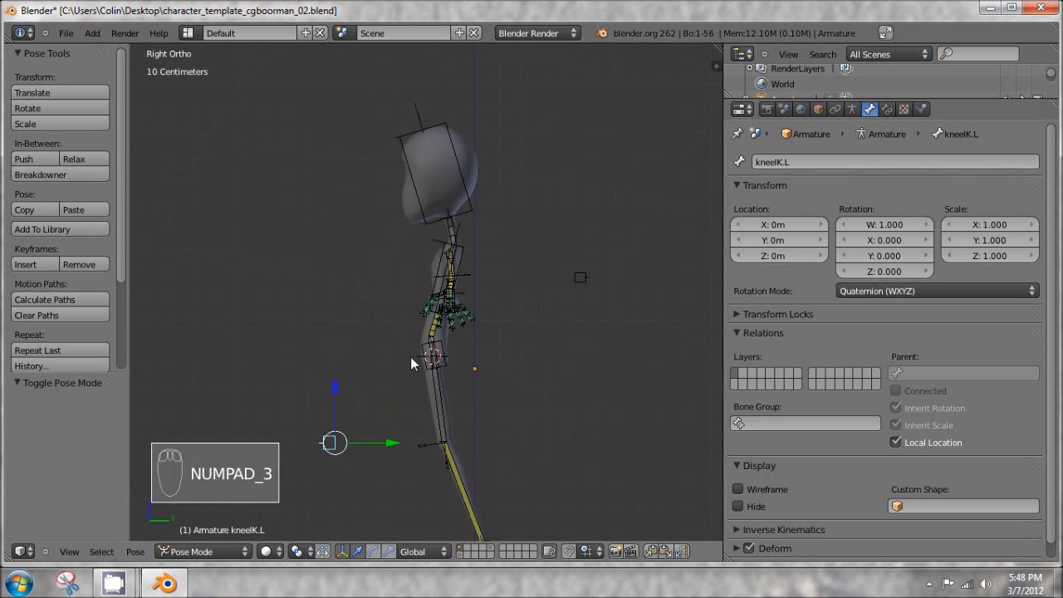
pyautogui.keyDown('shift'); pyautogui.moveTo(410, 356); pyautogui.dragTo(486, 209, button='middle'); pyautogui.keyUp('shift')
pyautogui.scroll(-3, 401, 259)
pyautogui.press('a')
pyautogui.press('a')
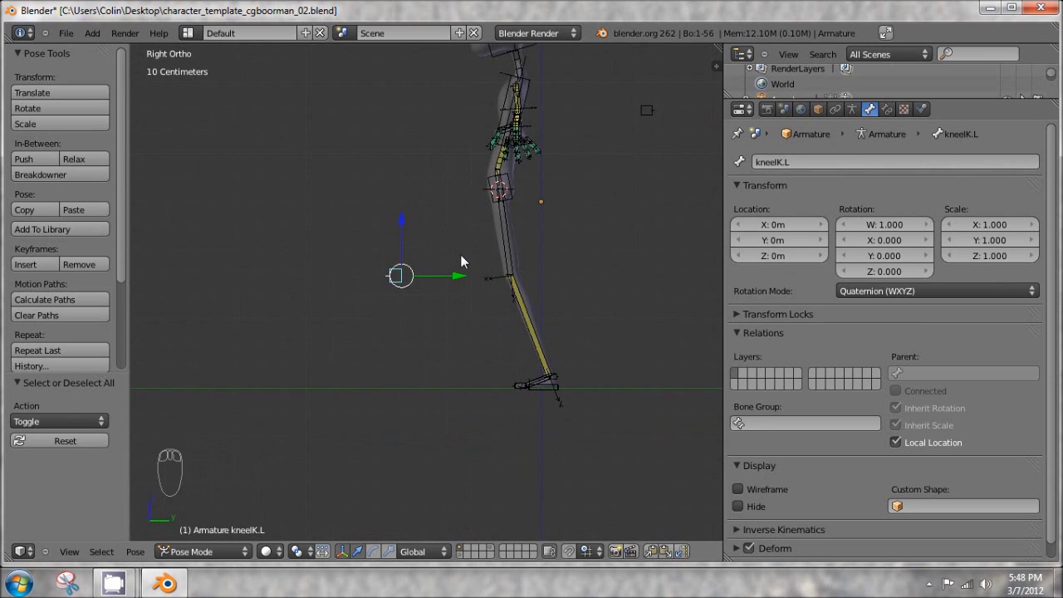
pyautogui.rightClick(506, 233)
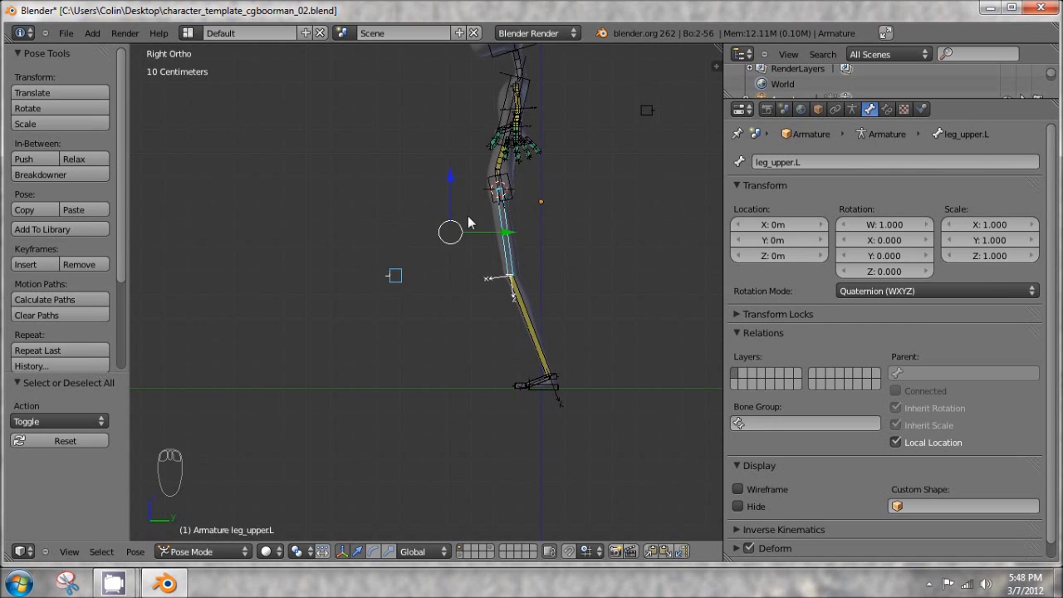
pyautogui.hotkey('ctrl', 'shift', 'c')
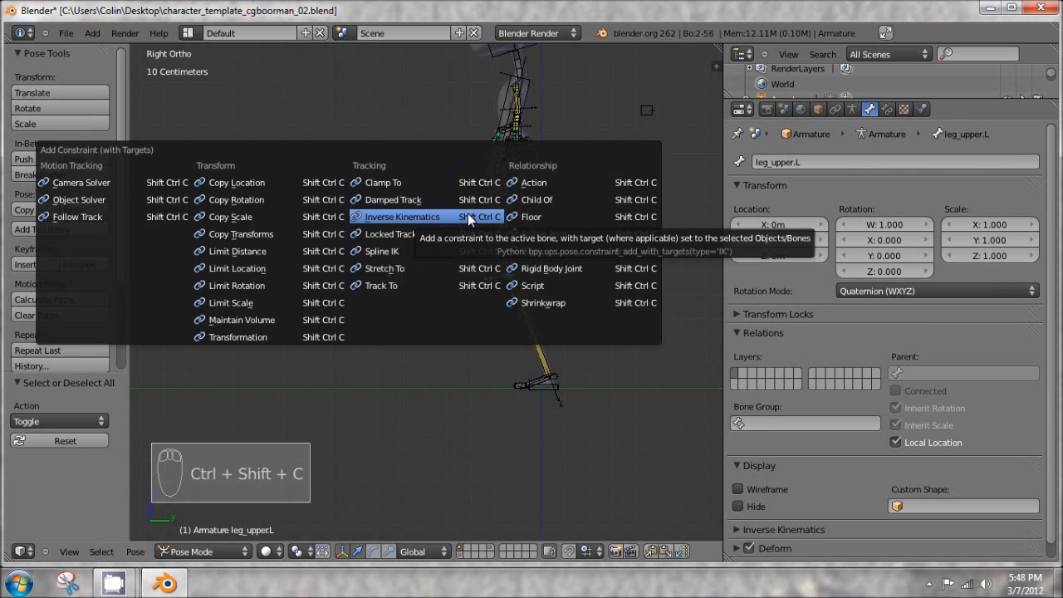
pyautogui.click(467, 215)
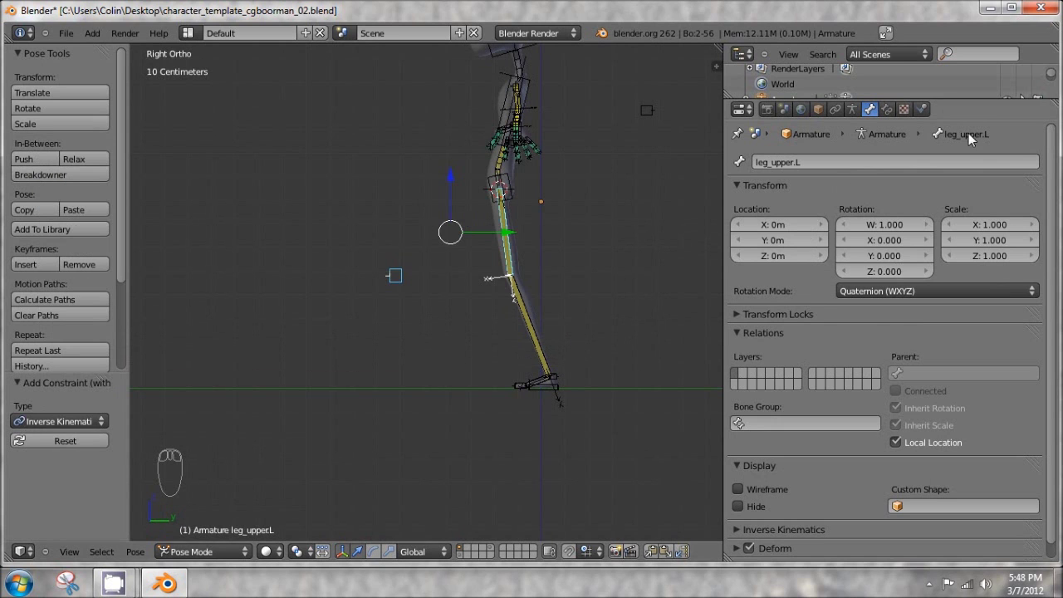
# Set the Chain Length of leg_upper.L's IK constraint to 1
pyautogui.click(886, 111)
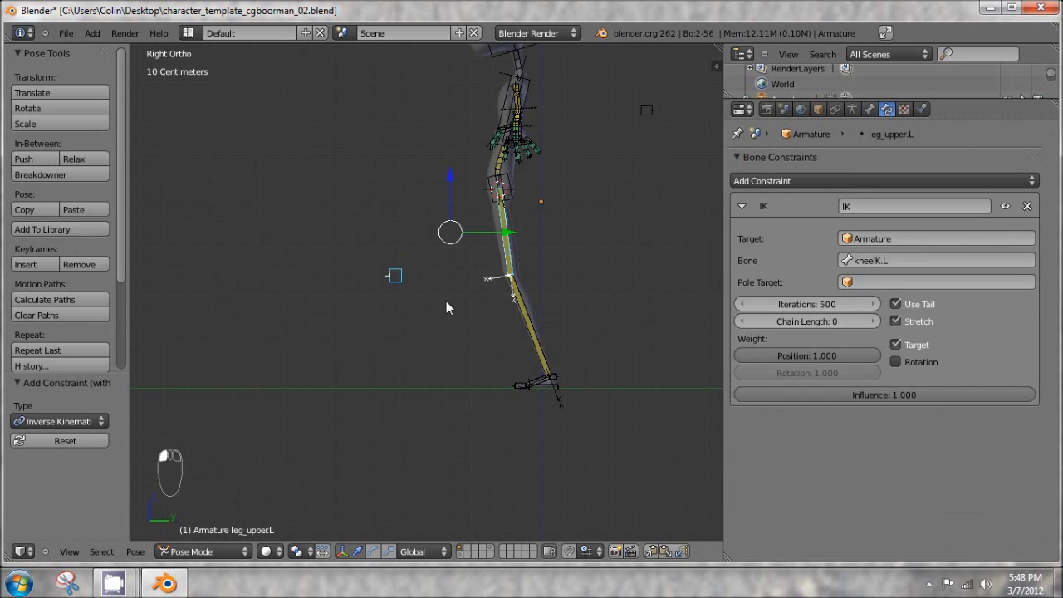
pyautogui.rightClick(537, 201)
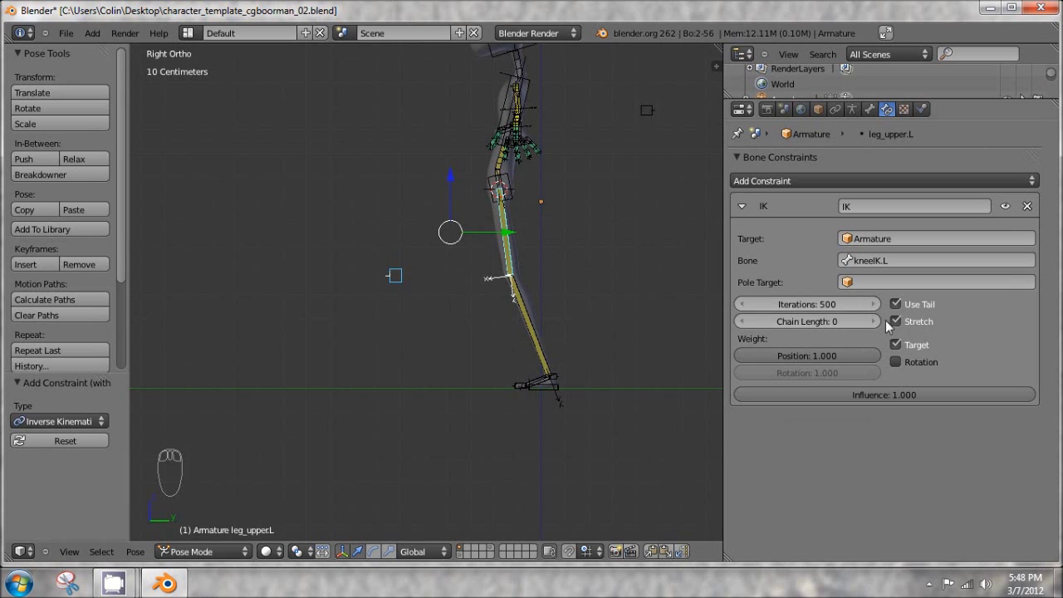
pyautogui.click(873, 322)
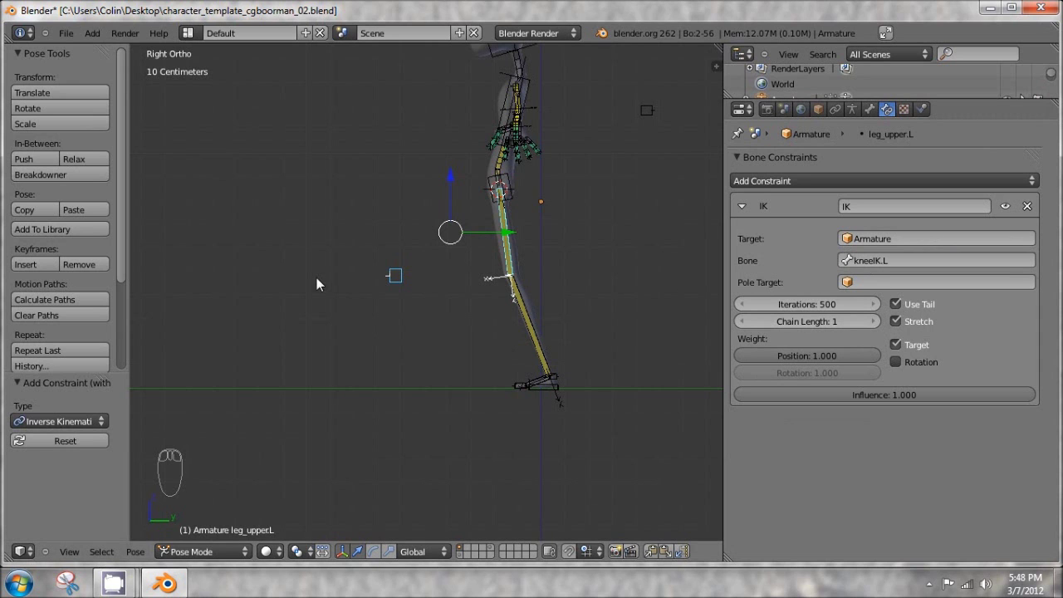
# Move foot_controller.L about 24.6 cm forward and 27.5 cm up to test the leg's bend
pyautogui.rightClick(545, 391)
pyautogui.press('g')
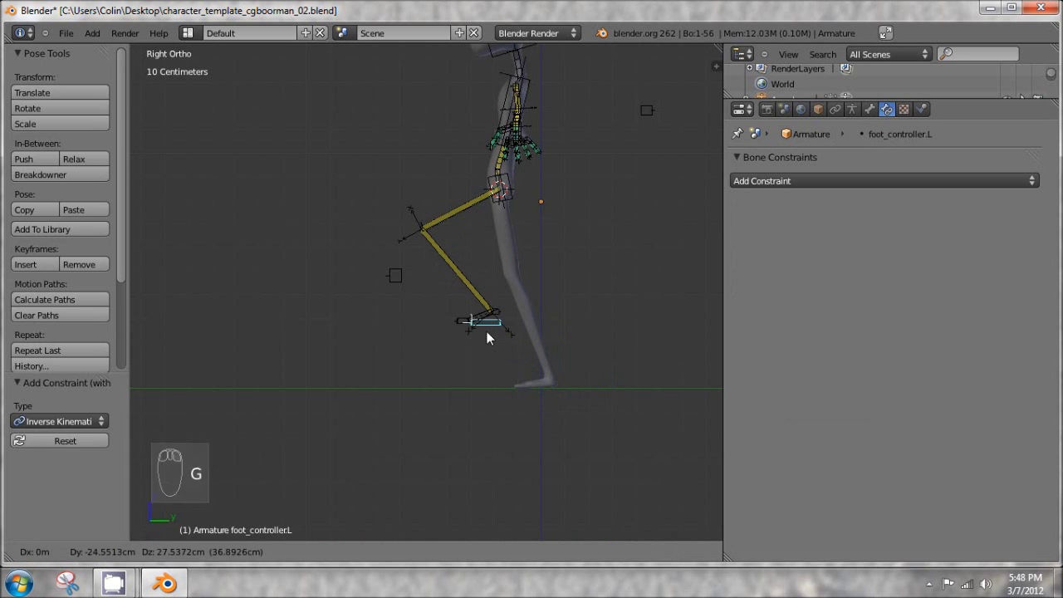
pyautogui.click(487, 331)
# Move kneeIK.L about 29.8 cm along X, 2.2 cm forward and 10.2 cm up to test the knee's direction
pyautogui.rightClick(396, 275)
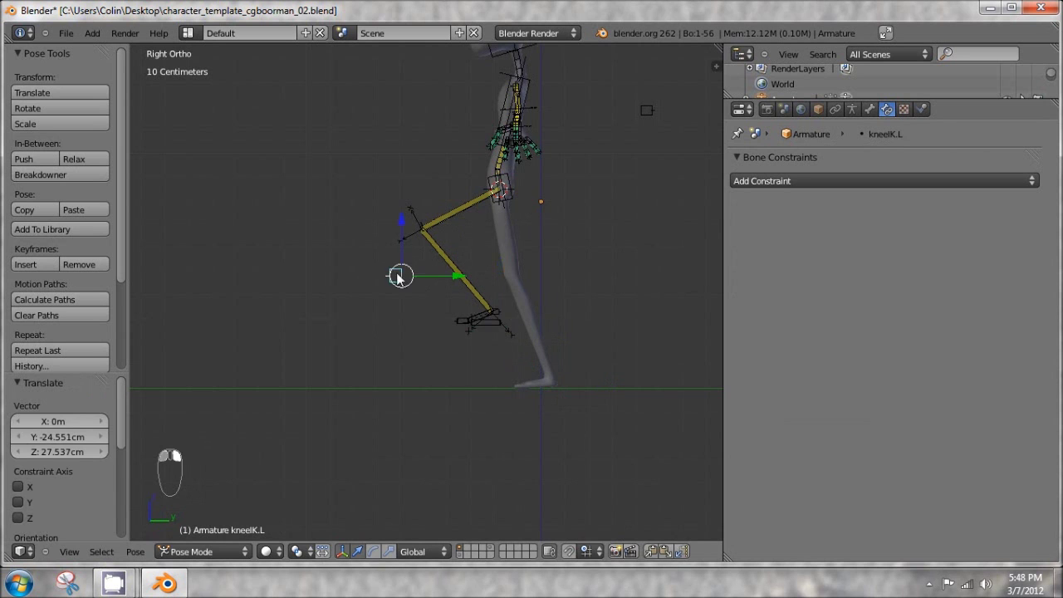
pyautogui.moveTo(399, 275); pyautogui.dragTo(494, 305, button='middle')
pyautogui.press('g')
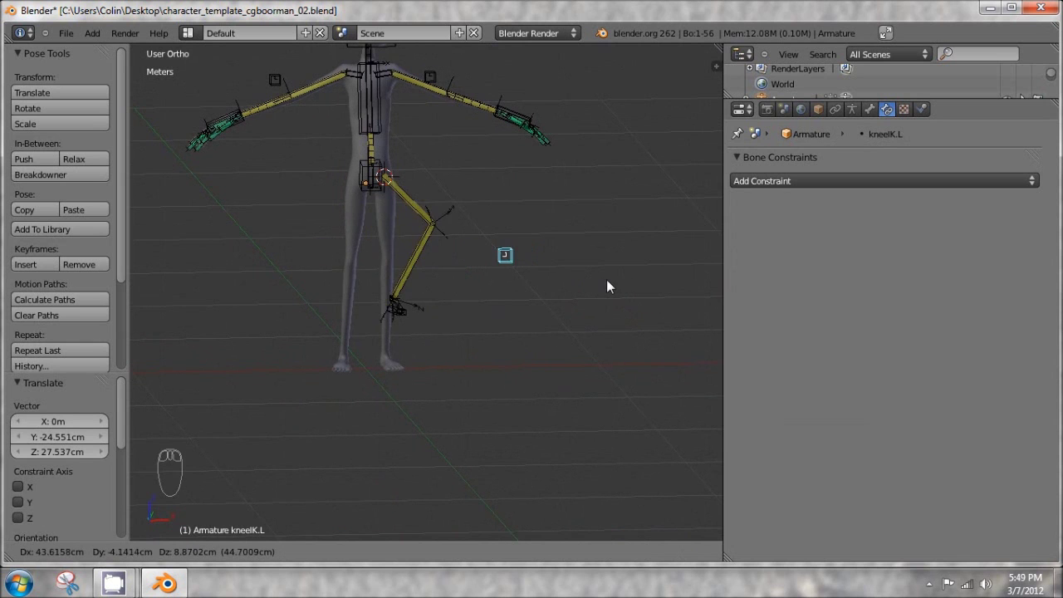
pyautogui.click(574, 281)
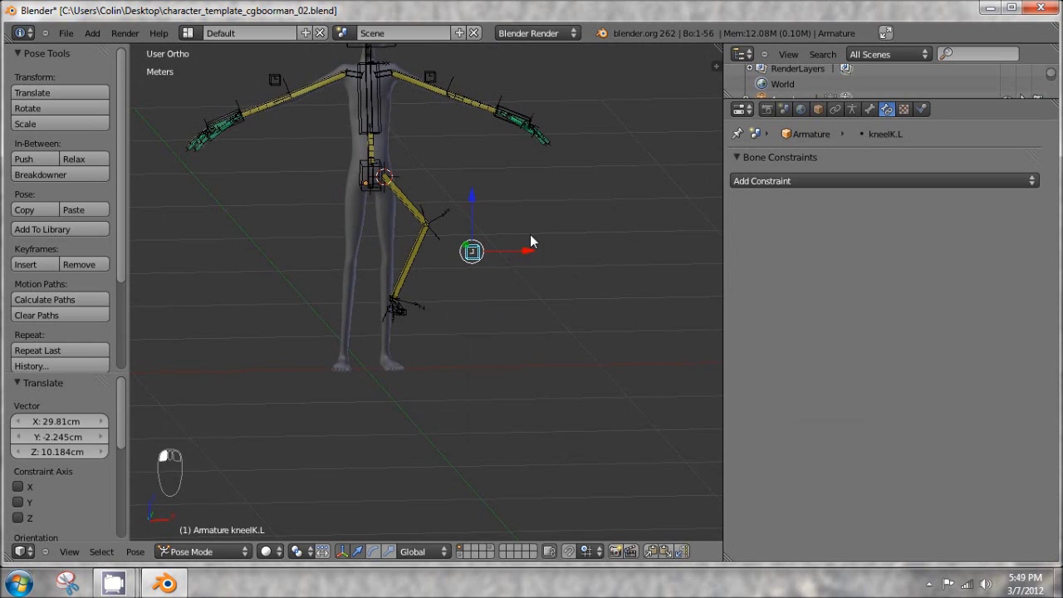
# Select all bones and clear their pose location and rotation to reset the knee and foot test
pyautogui.press('KP_1')
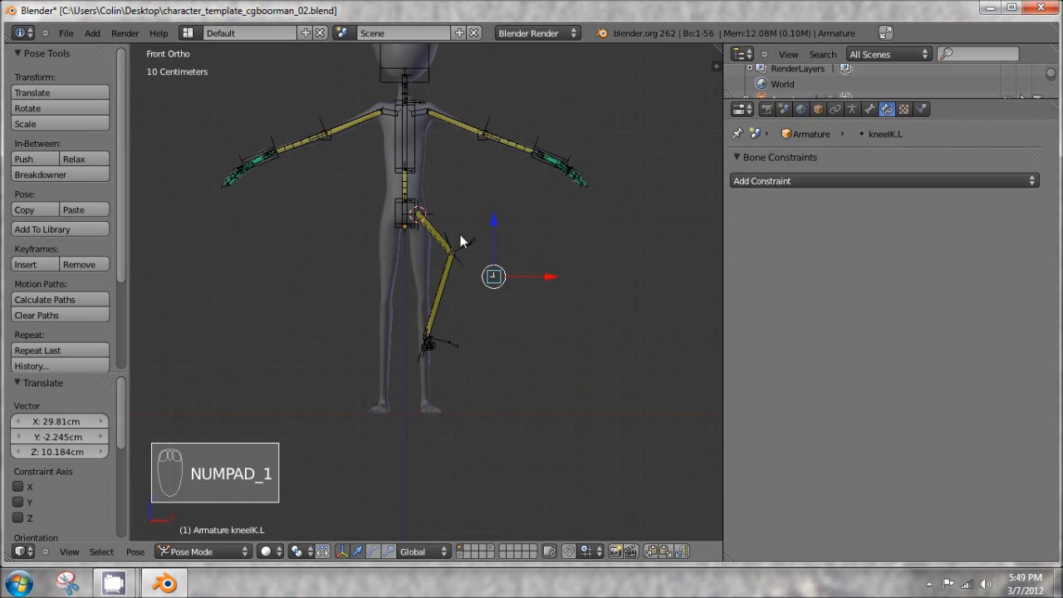
pyautogui.hotkey('alt', 'a')
pyautogui.press('a')
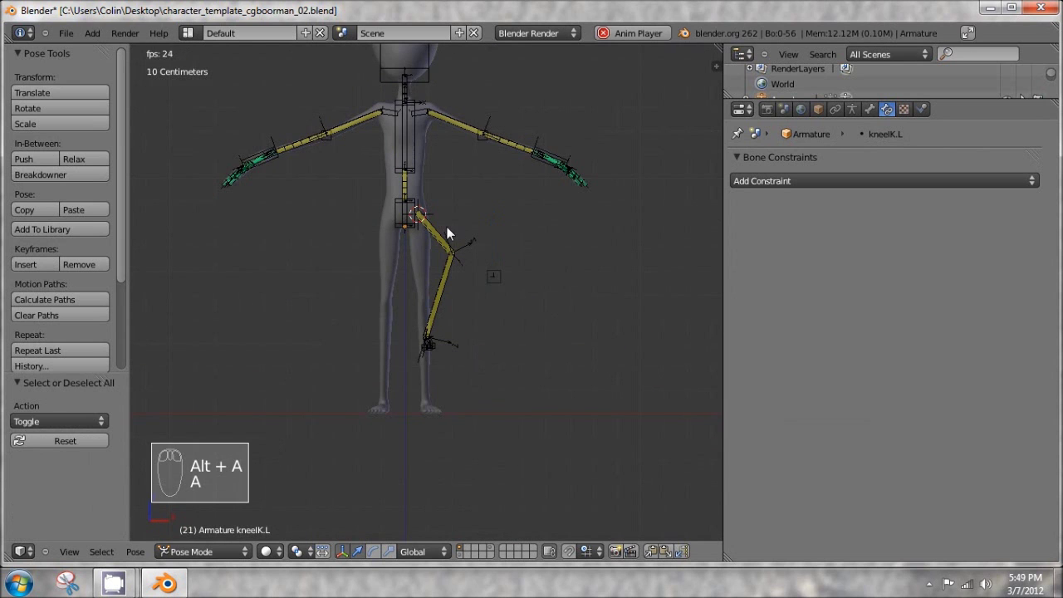
pyautogui.press('a')
pyautogui.press('Escape')
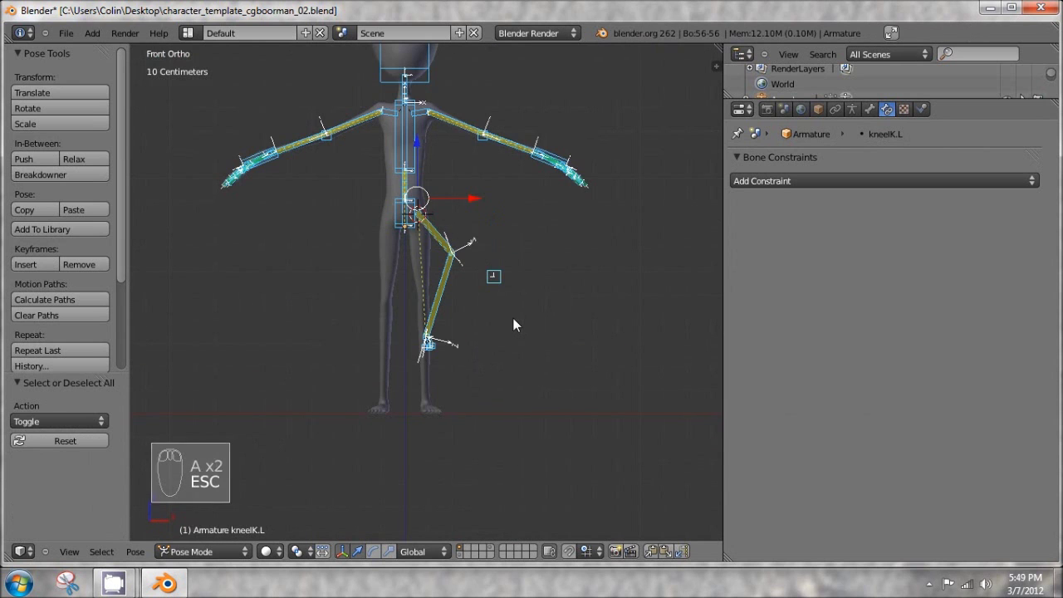
pyautogui.hotkey('alt', 'g')
pyautogui.hotkey('alt', 'r')
# Disable Deform for the kneeIK.L and foot_controller.L bones
pyautogui.moveTo(513, 321); pyautogui.dragTo(420, 211, button='middle')
pyautogui.press('KP_3')
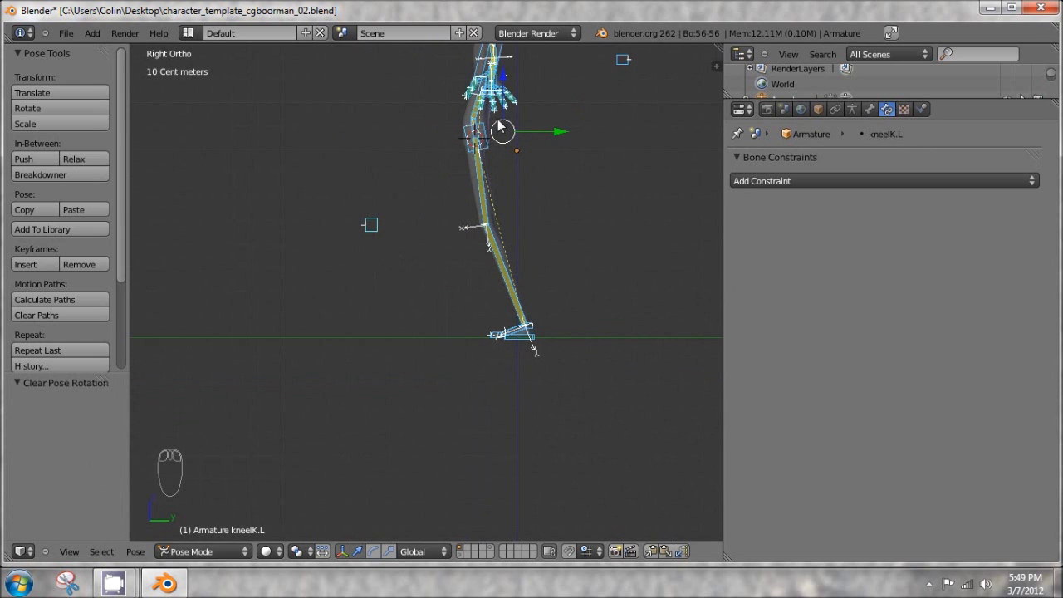
pyautogui.keyDown('shift'); pyautogui.moveTo(499, 124); pyautogui.dragTo(493, 246, button='middle'); pyautogui.keyUp('shift')
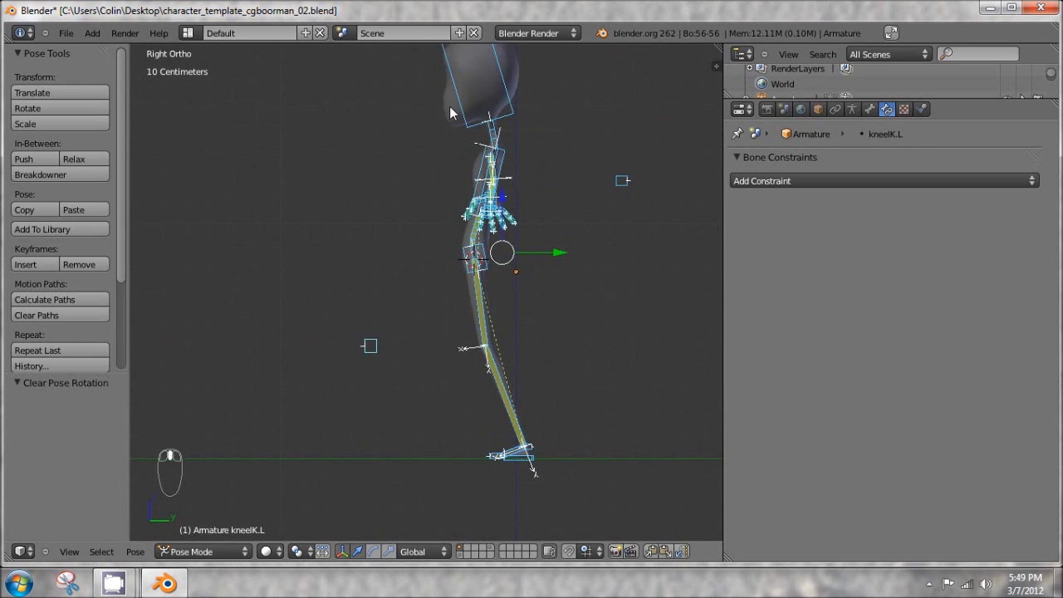
pyautogui.rightClick(447, 104)
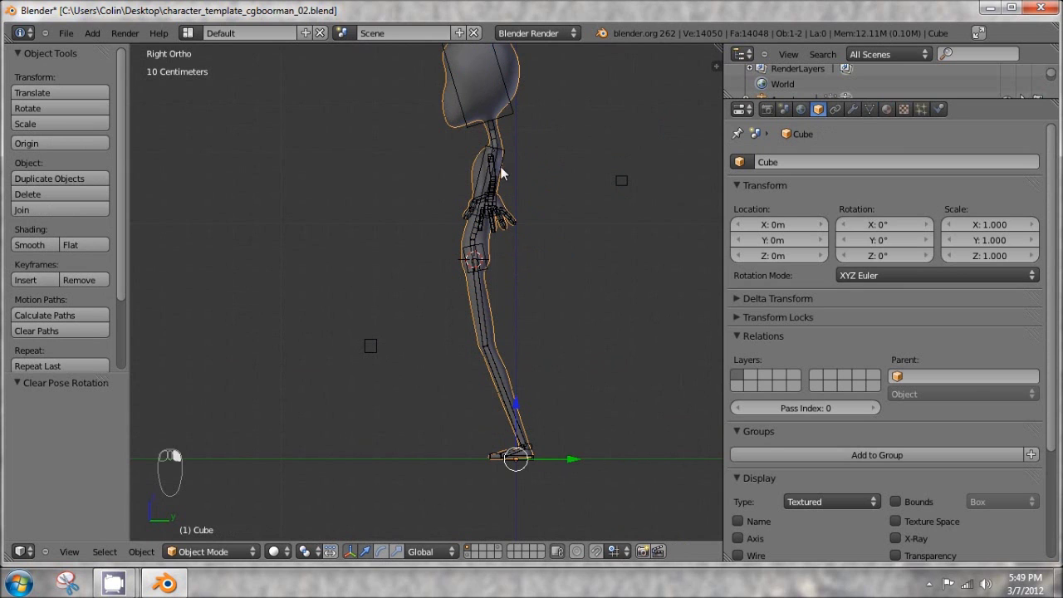
pyautogui.rightClick(381, 349)
pyautogui.moveTo(408, 347); pyautogui.dragTo(552, 272, button='middle')
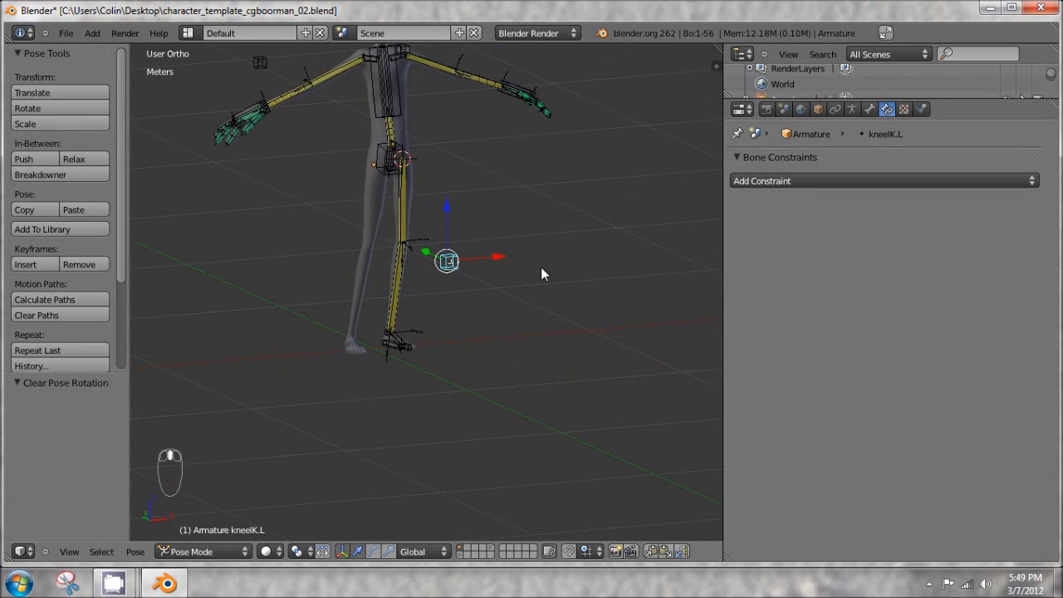
pyautogui.click(870, 108)
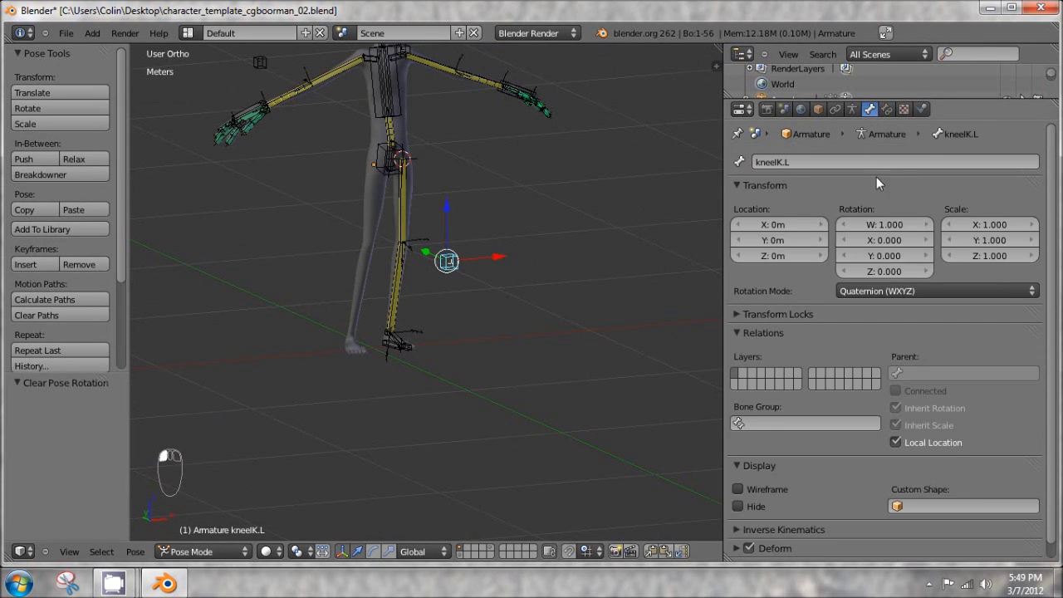
pyautogui.scroll(-2, 770, 446)
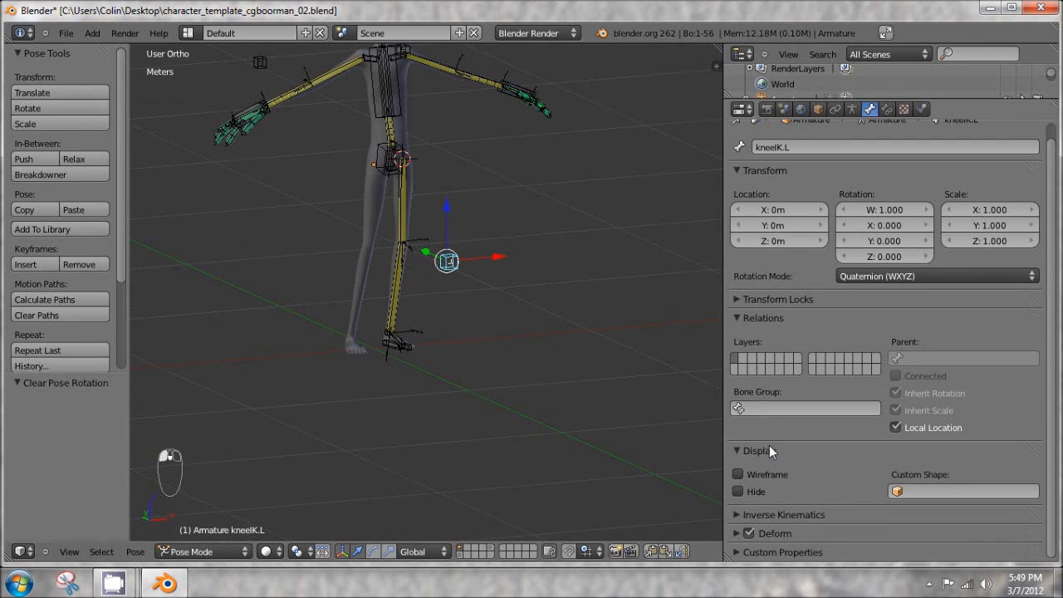
pyautogui.click(748, 534)
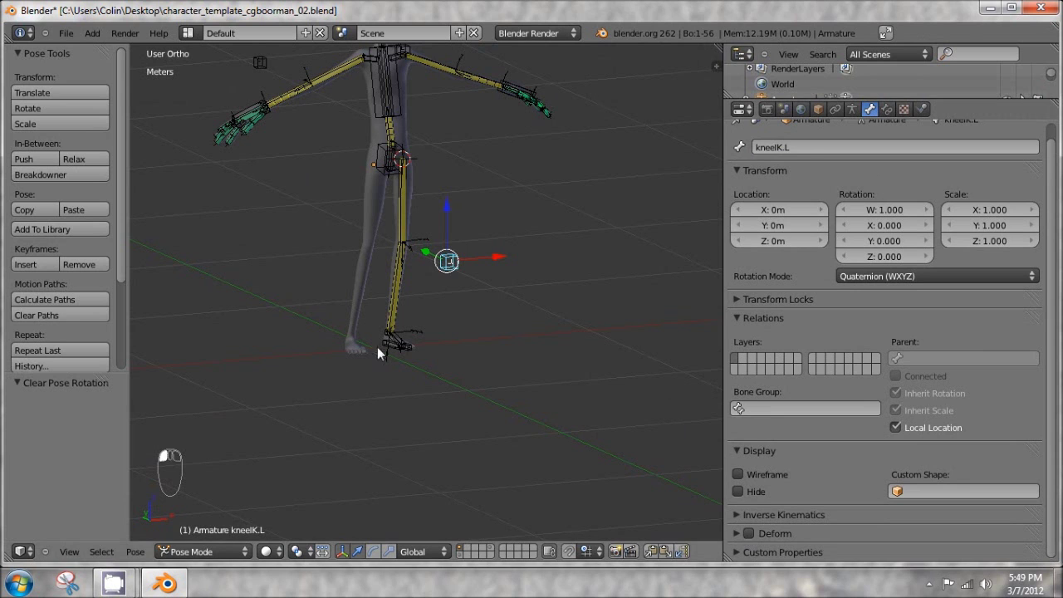
pyautogui.rightClick(379, 345)
pyautogui.click(749, 533)
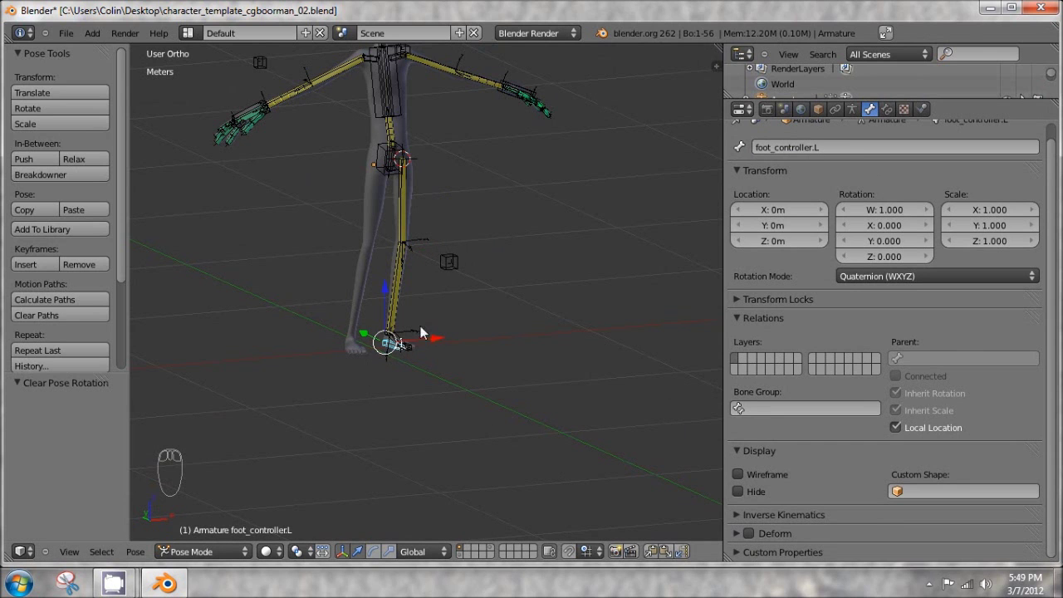
# Inspect the Deform setting of the existing elbowIK.R and ribsIK controller bones
pyautogui.moveTo(420, 325)
pyautogui.mouseDown(button='middle')
pyautogui.moveTo(338, 329)
pyautogui.moveTo(443, 336)
pyautogui.moveTo(424, 341)
pyautogui.mouseUp(button='middle')
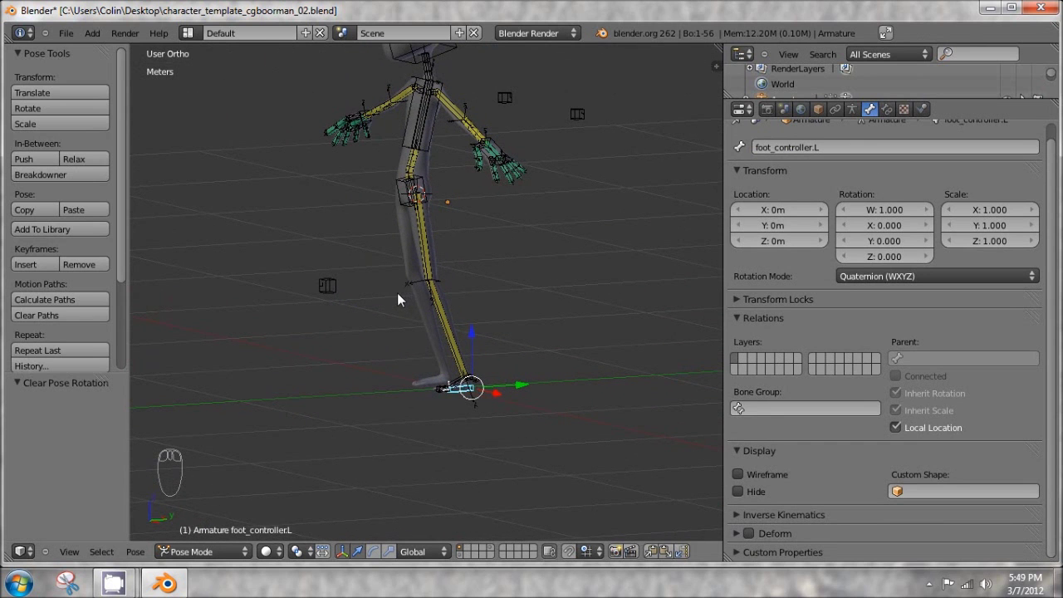
pyautogui.moveTo(526, 271); pyautogui.dragTo(509, 210, button='middle')
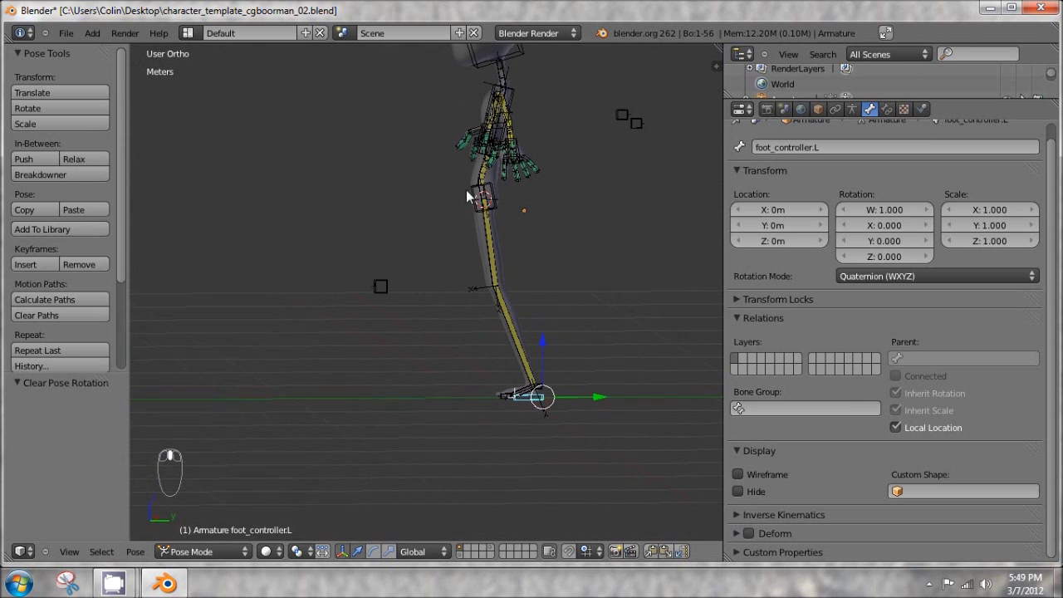
pyautogui.rightClick(634, 130)
pyautogui.rightClick(621, 115)
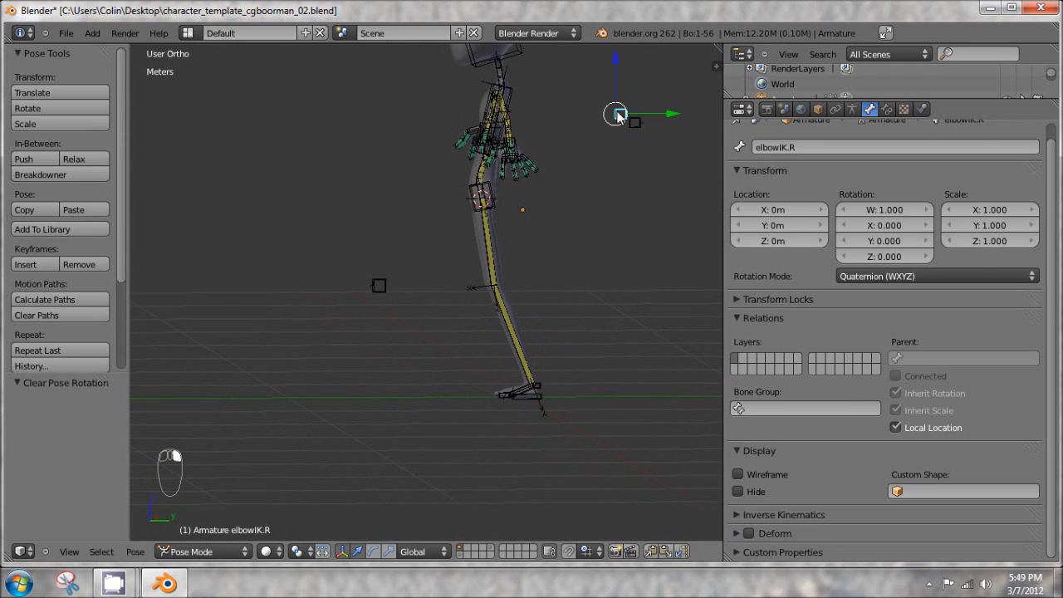
pyautogui.moveTo(706, 449); pyautogui.dragTo(519, 134, button='middle')
pyautogui.rightClick(530, 159)
pyautogui.rightClick(527, 133)
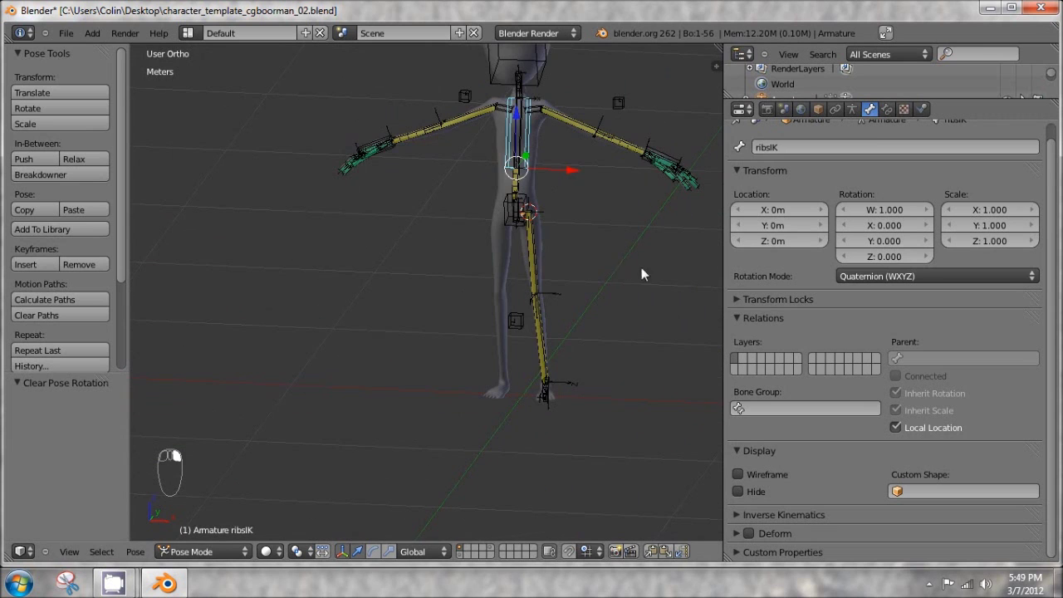
# Set the viewport to the front view and save the character file over its existing version
pyautogui.moveTo(641, 268); pyautogui.dragTo(448, 329, button='middle')
pyautogui.press('KP_1')
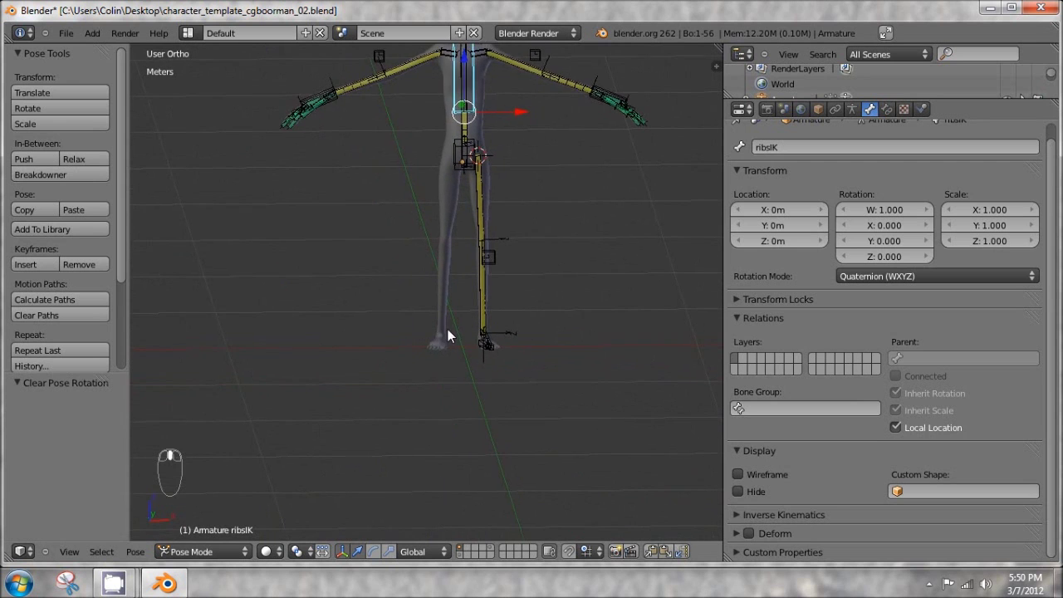
pyautogui.press('KP_1')
pyautogui.hotkey('ctrl', 's')
pyautogui.click(476, 226)
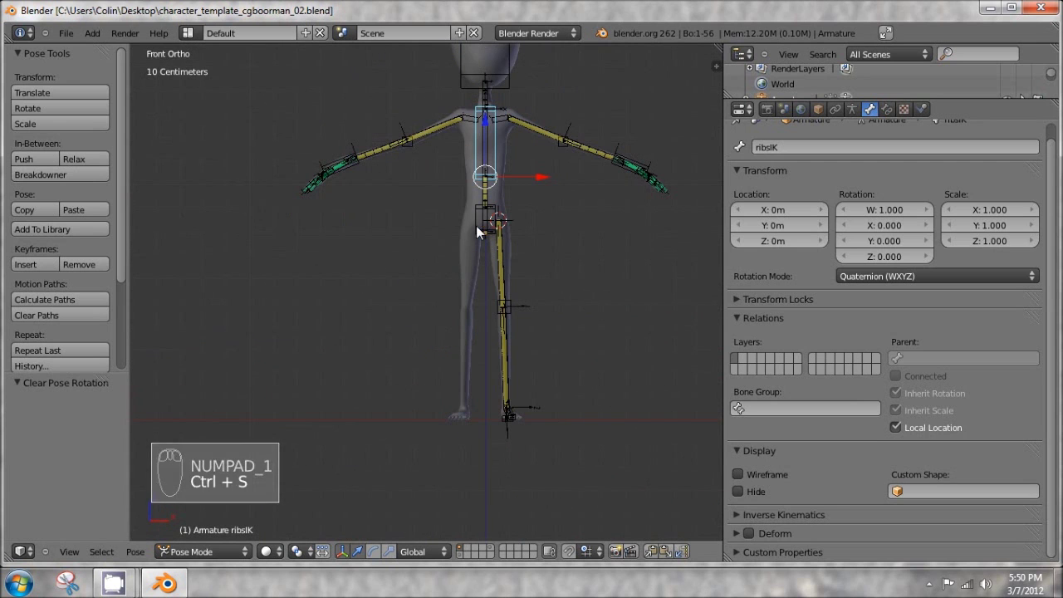
# Enter Edit Mode on the armature and select all left leg bones, including leg_upper.L and the knee and foot controllers
pyautogui.keyDown('shift'); pyautogui.moveTo(476, 225); pyautogui.dragTo(520, 269, button='middle'); pyautogui.keyUp('shift')
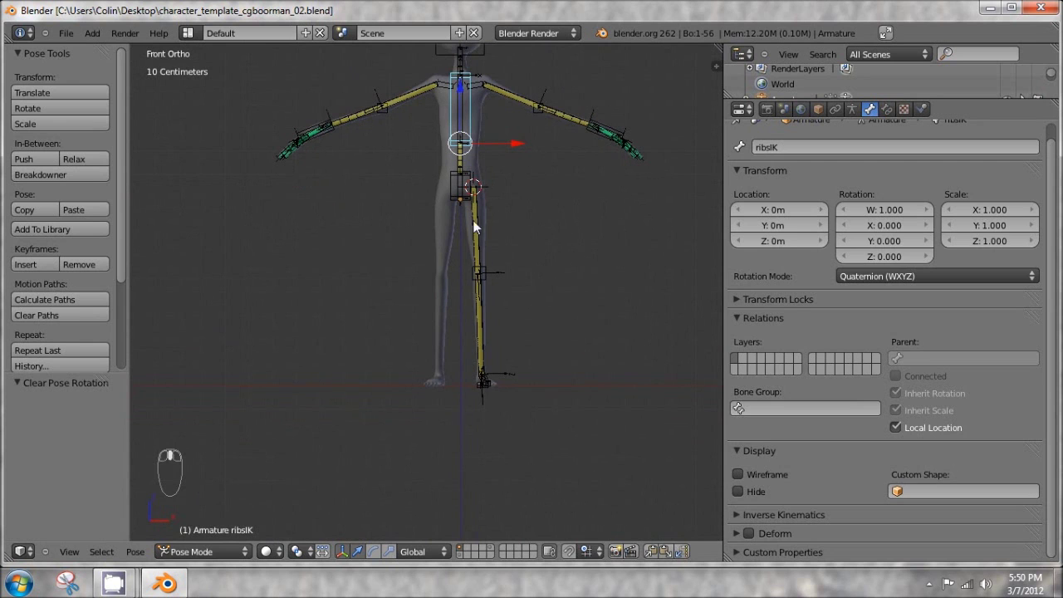
pyautogui.press('Tab')
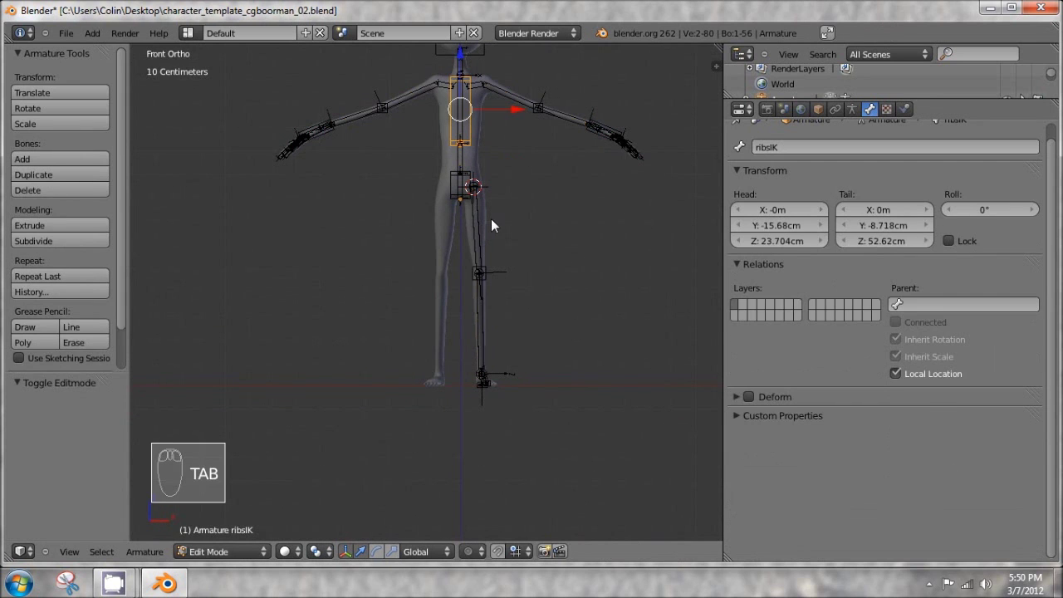
pyautogui.press('a')
pyautogui.press('a')
pyautogui.press('b')
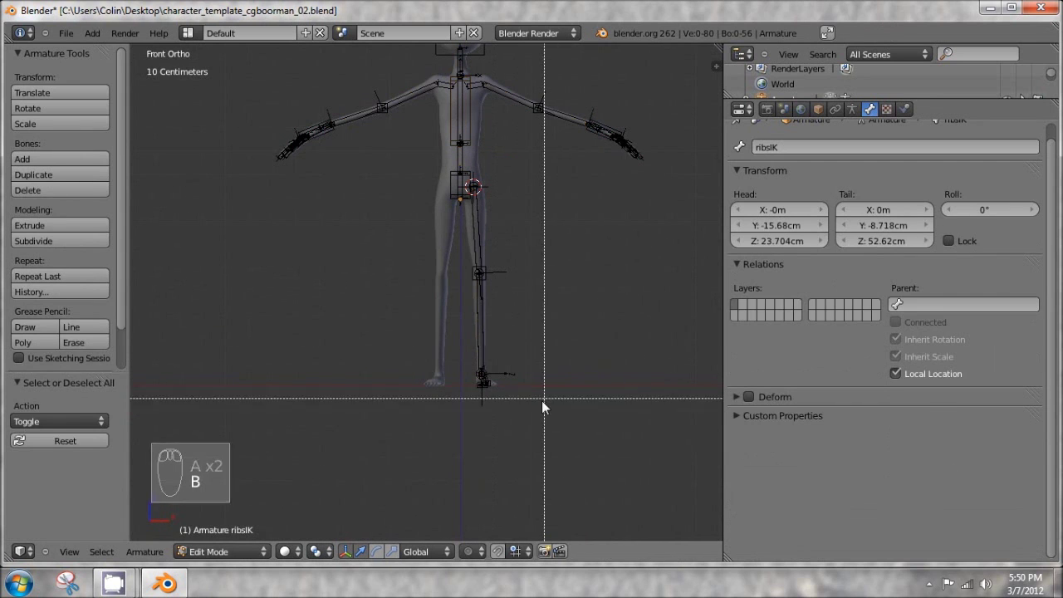
pyautogui.moveTo(542, 427); pyautogui.dragTo(472, 220)
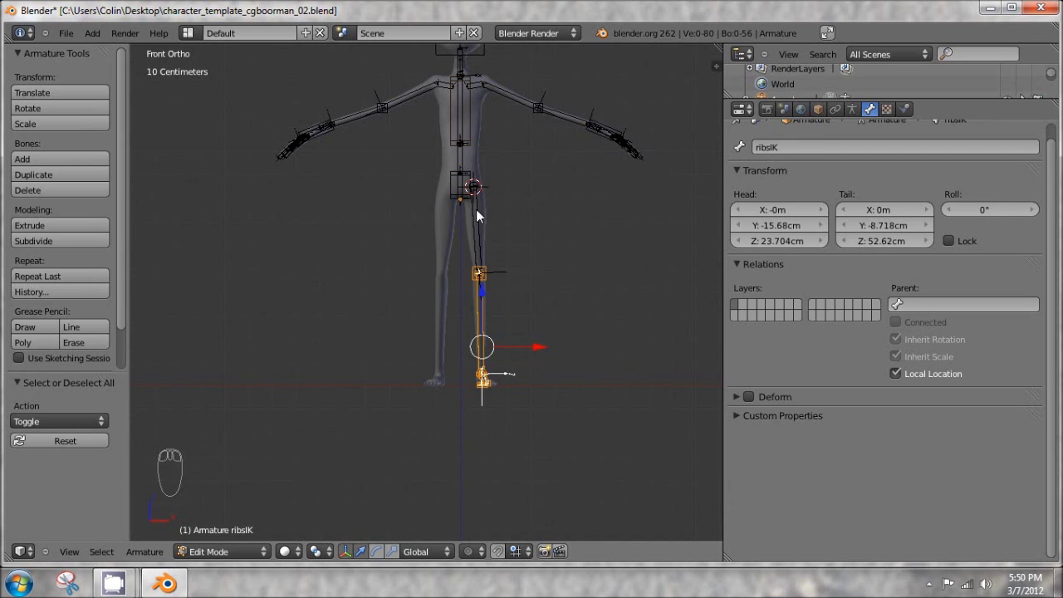
pyautogui.keyDown('shift'); pyautogui.rightClick(476, 209); pyautogui.keyUp('shift')
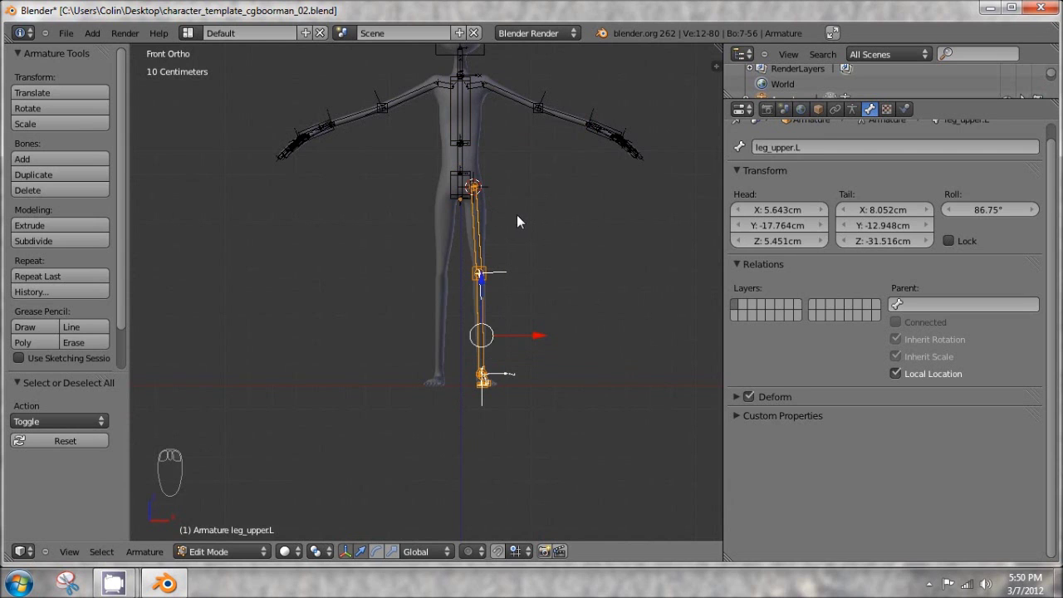
pyautogui.moveTo(504, 218); pyautogui.dragTo(504, 243, button='middle')
pyautogui.press('KP_1')
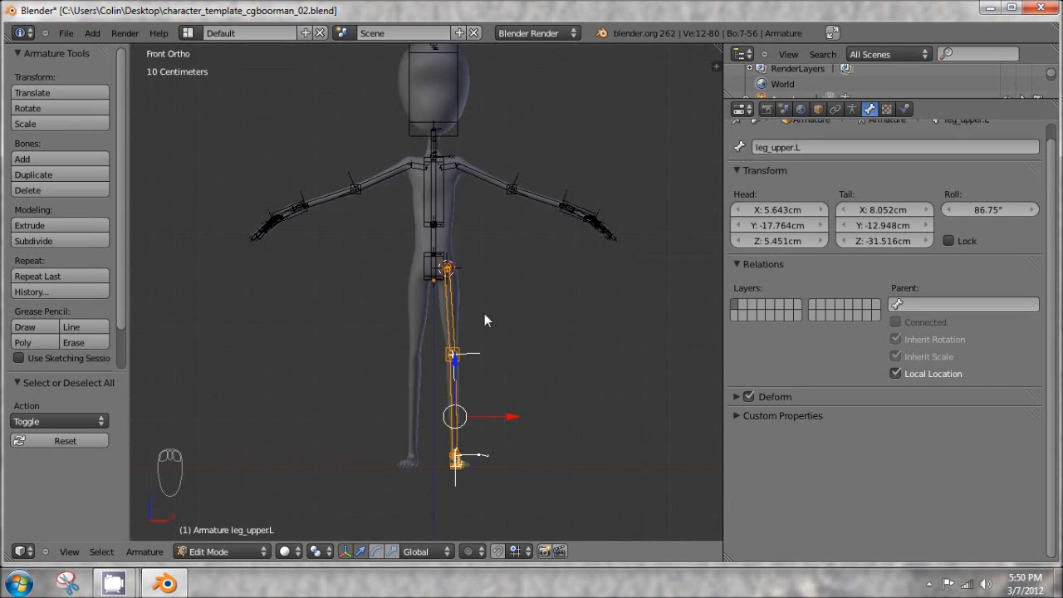
pyautogui.keyDown('shift'); pyautogui.moveTo(486, 320); pyautogui.dragTo(505, 191, button='middle'); pyautogui.keyUp('shift')
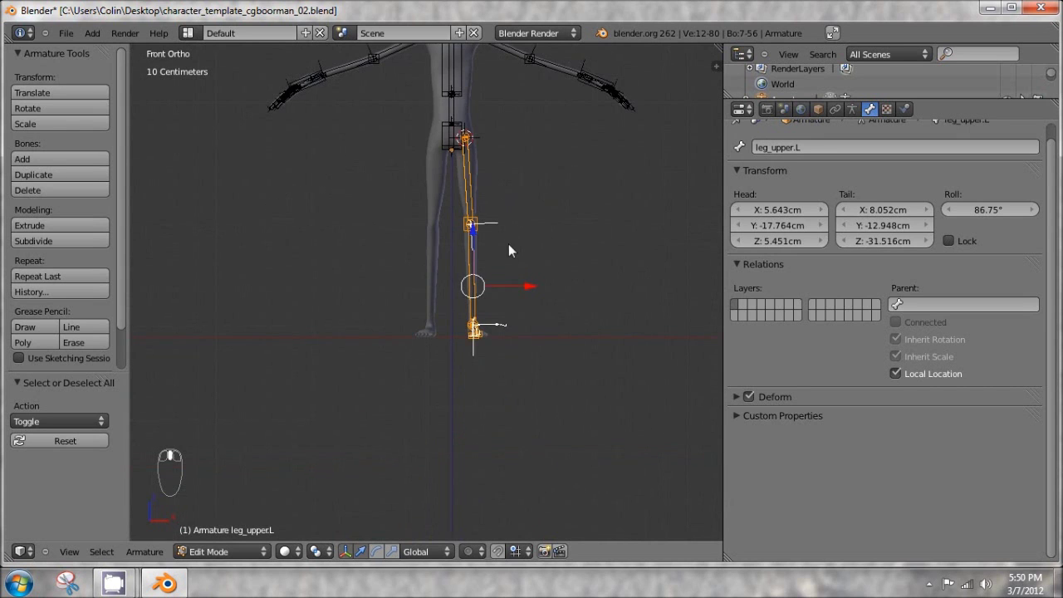
# Set the pivot point to 3D Cursor and return the 3D cursor to the world origin
pyautogui.click(322, 553)
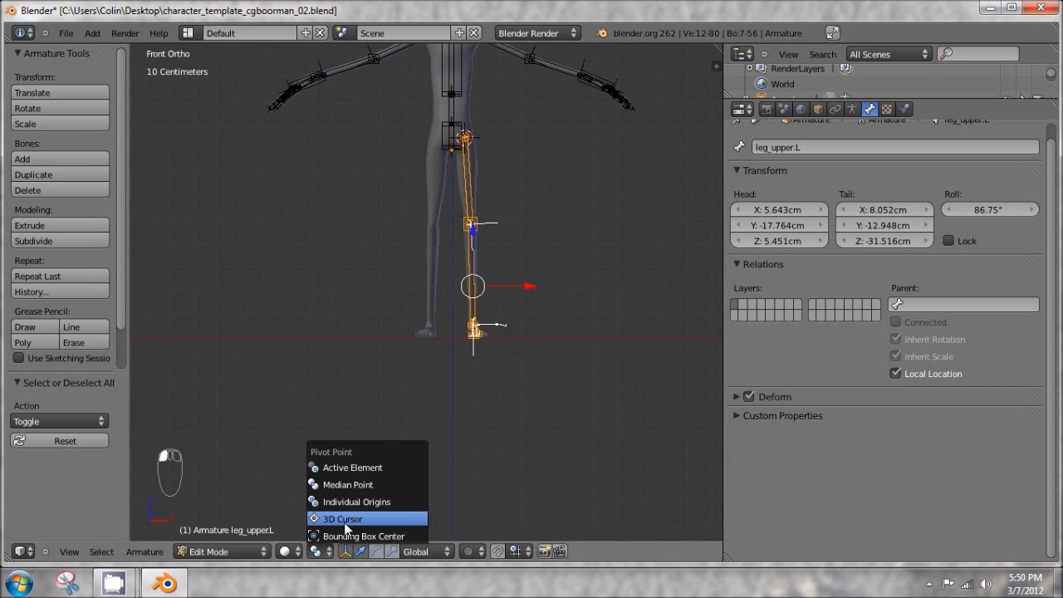
pyautogui.click(344, 518)
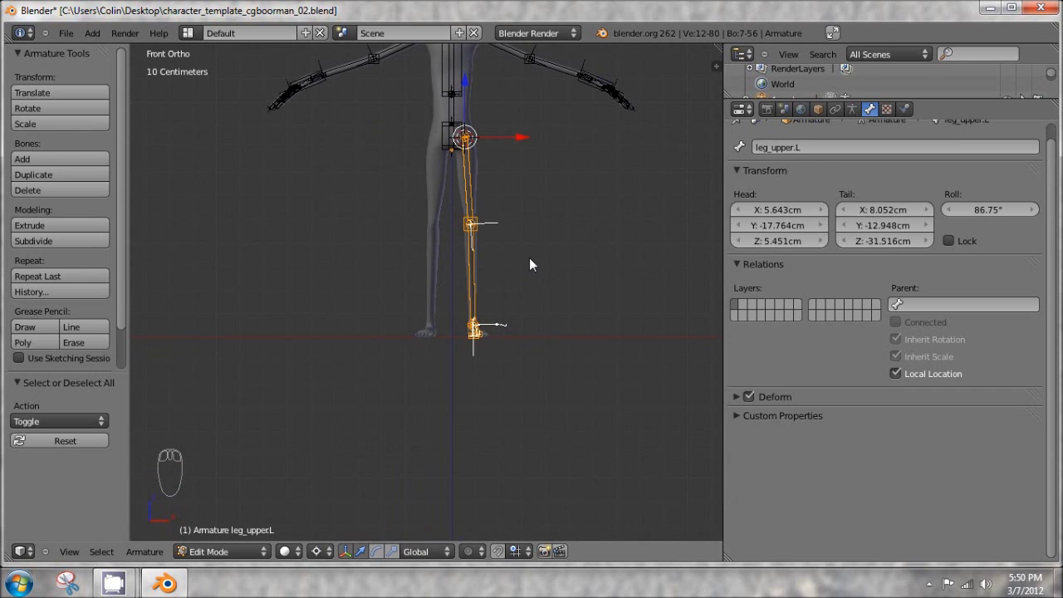
pyautogui.hotkey('shift', 'c')
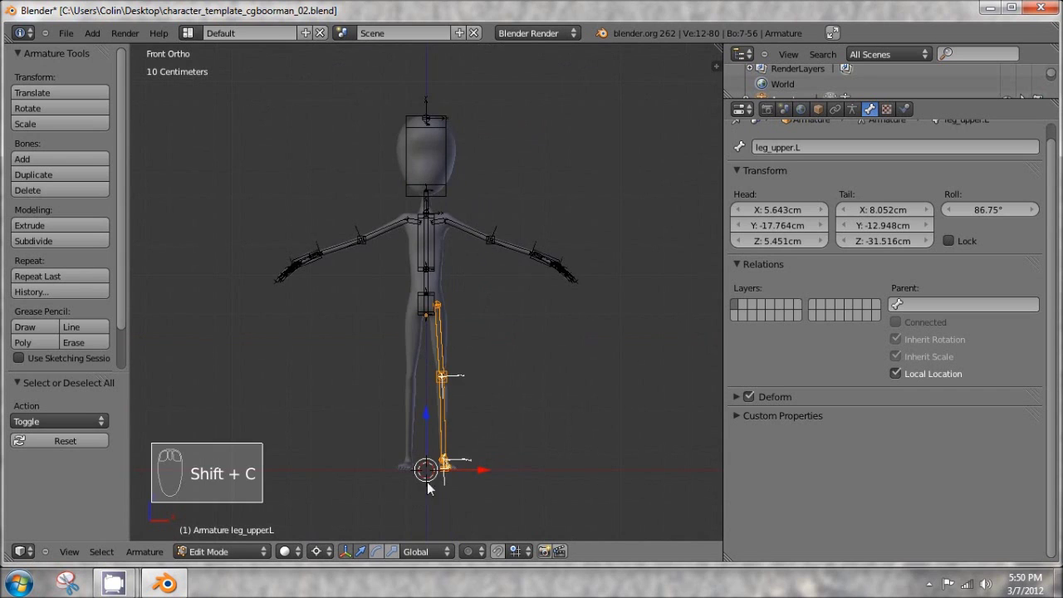
# Duplicate the selected left leg bones, keeping the copies in place
pyautogui.keyDown('shift'); pyautogui.moveTo(427, 487); pyautogui.dragTo(508, 314, button='middle'); pyautogui.keyUp('shift')
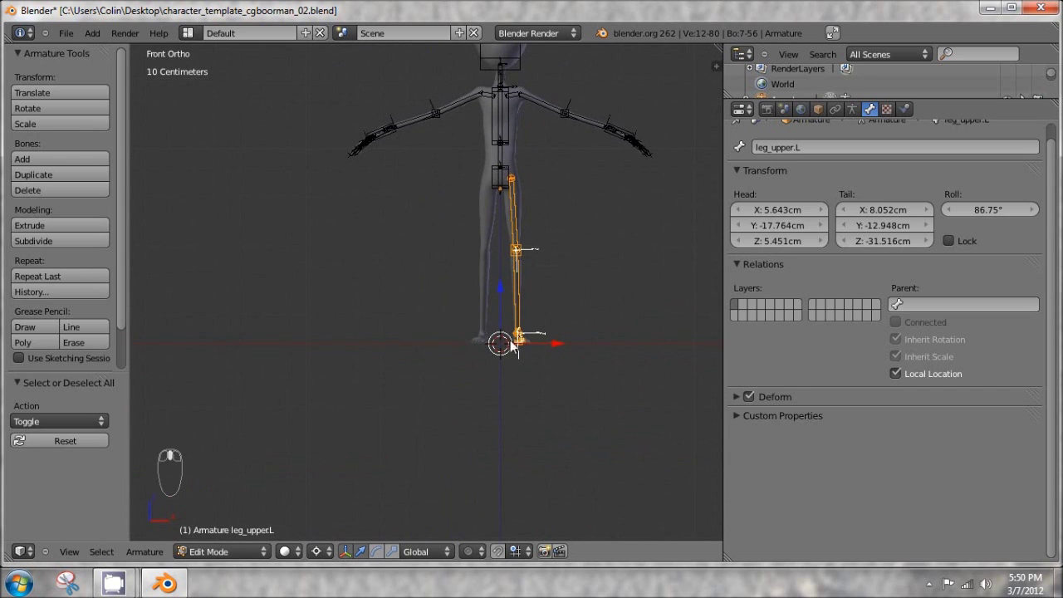
pyautogui.keyDown('shift'); pyautogui.moveTo(510, 309); pyautogui.dragTo(473, 304, button='middle'); pyautogui.keyUp('shift')
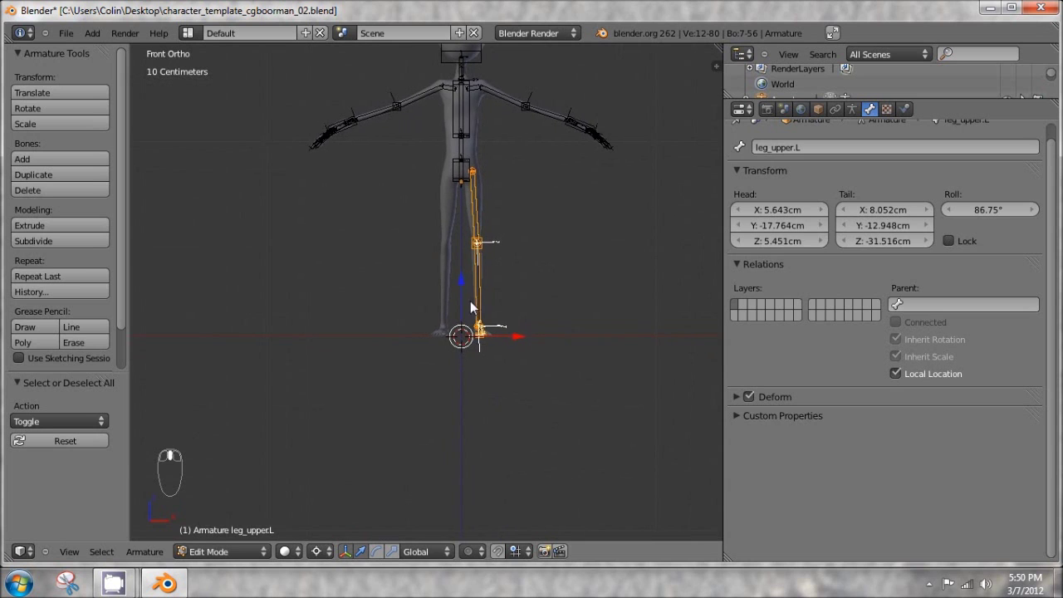
pyautogui.scroll(3, 476, 294)
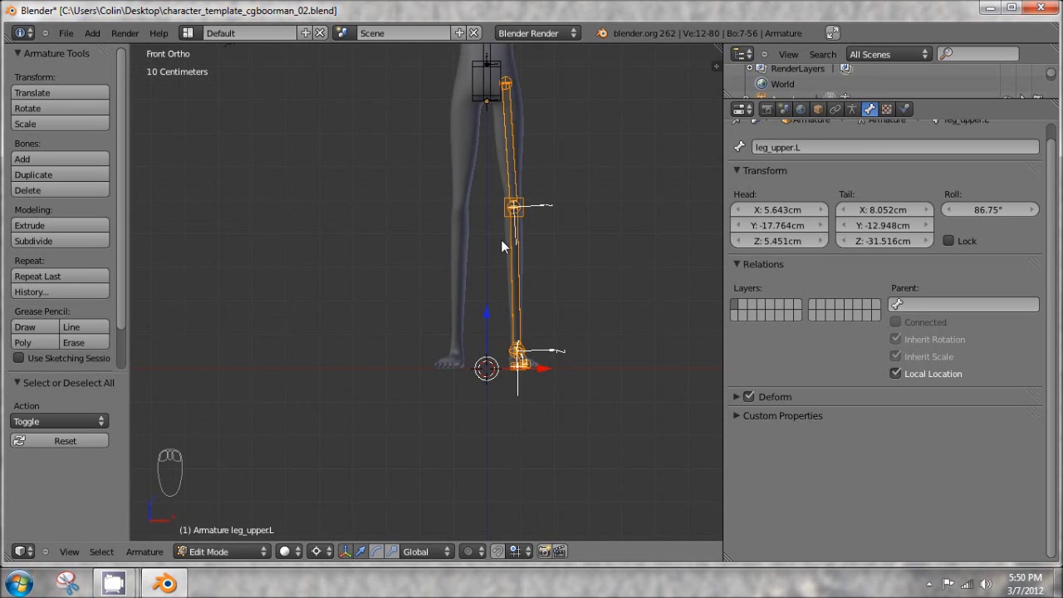
pyautogui.hotkey('shift', 'd')
pyautogui.rightClick(685, 162)
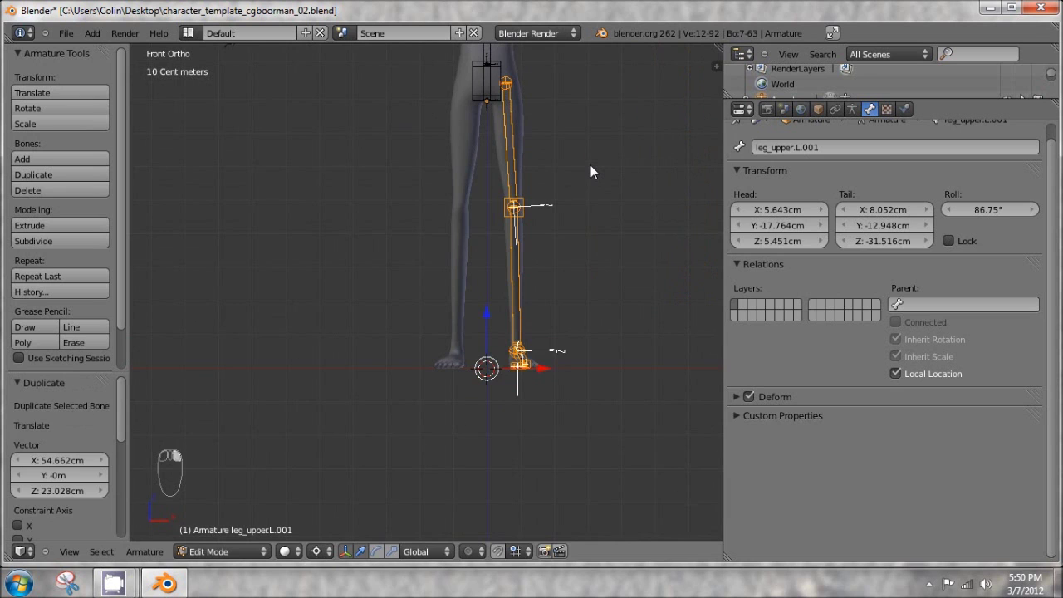
# Try scaling the duplicated leg bones by -1 along global X, and undo the scaling
pyautogui.press('s')
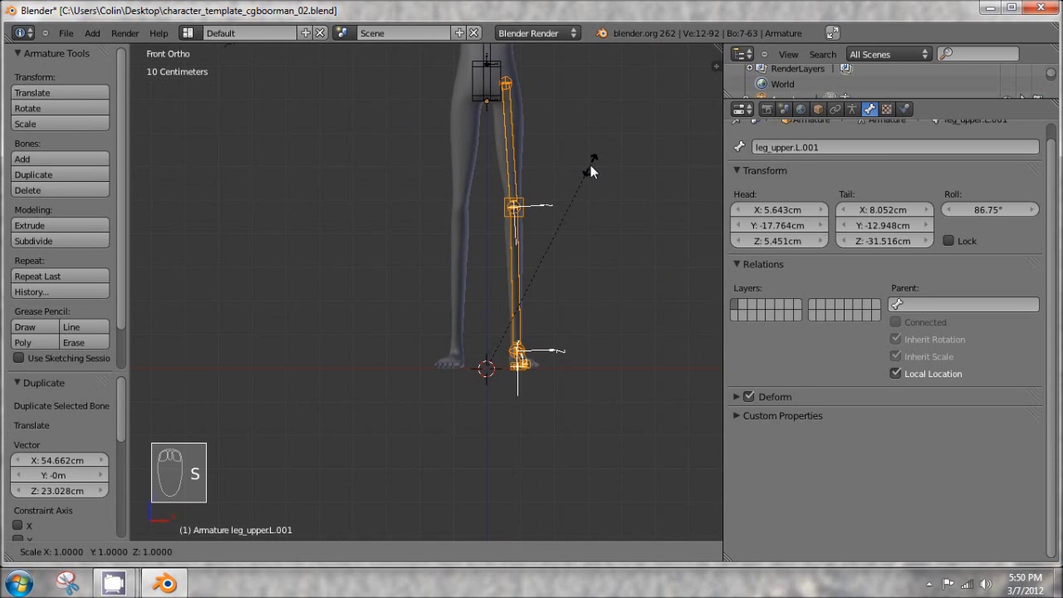
pyautogui.press('x')
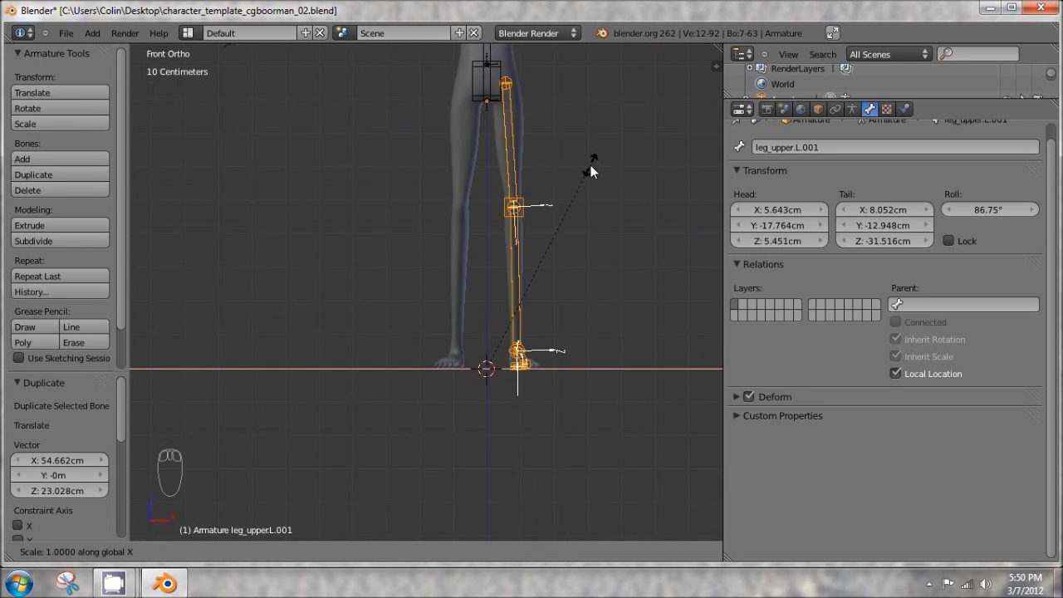
pyautogui.write('-1')
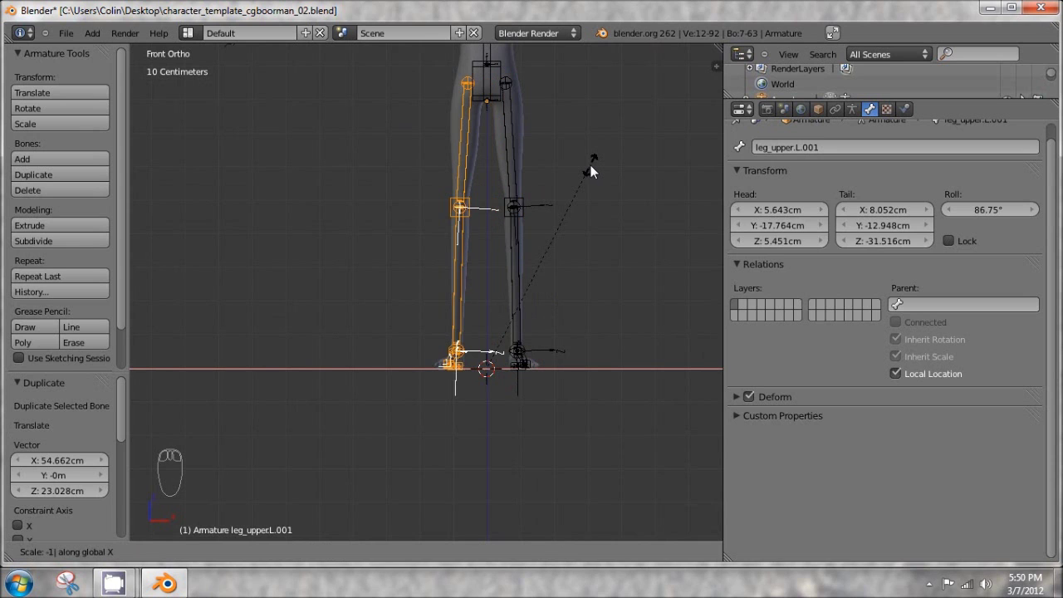
pyautogui.press('Return')
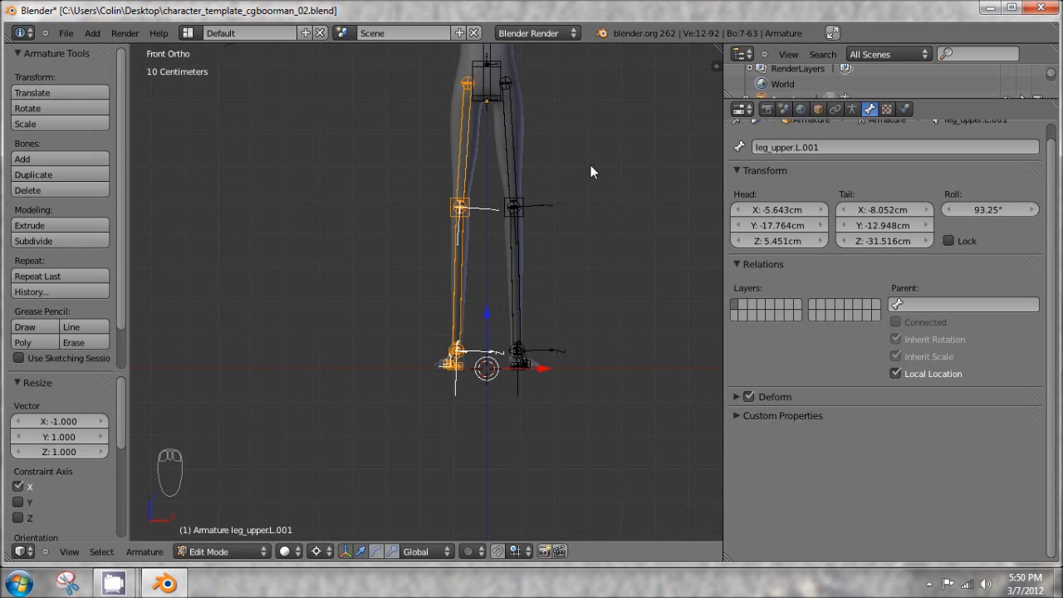
pyautogui.hotkey('ctrl', 'z')
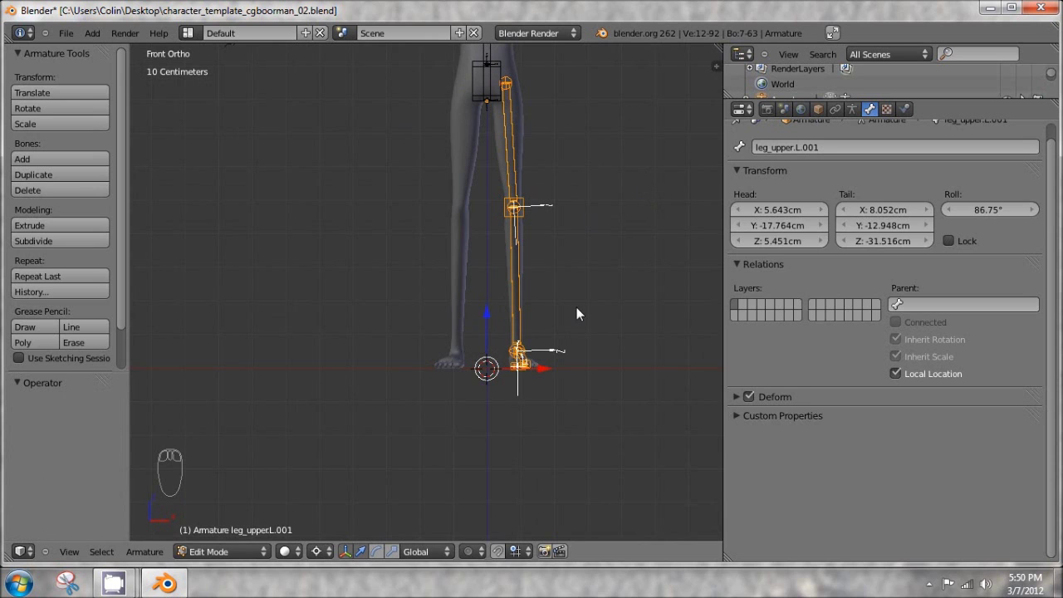
# Mirror the duplicated leg bones onto the character's right leg with a scale of -1 along global X
pyautogui.write('sx0')
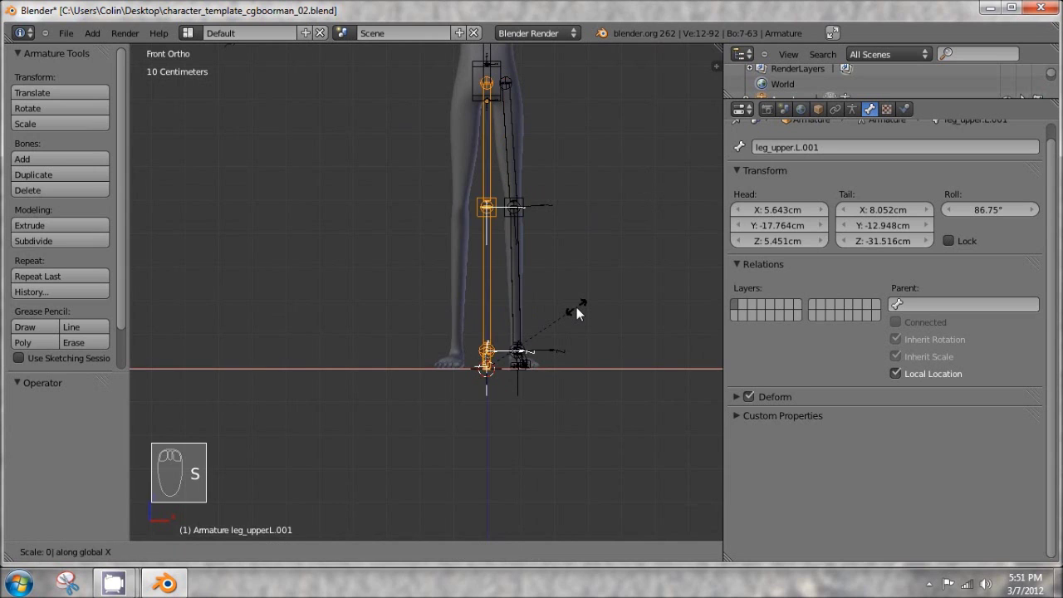
pyautogui.press('BackSpace')
pyautogui.write('-1')
pyautogui.press('Return')
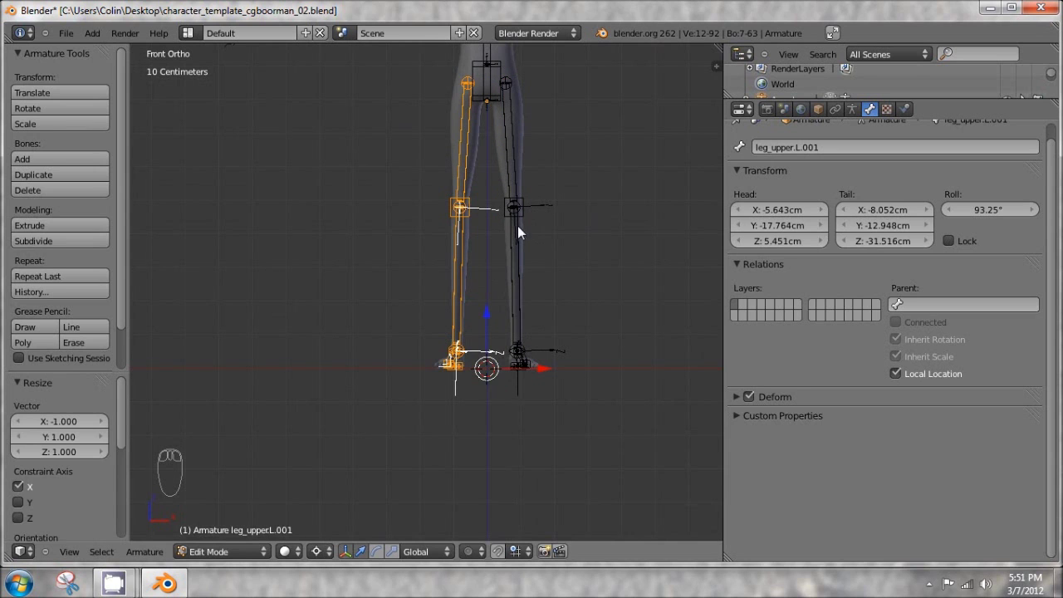
# Flip the names of the mirrored leg bones so they carry the .R suffix
pyautogui.click(146, 552)
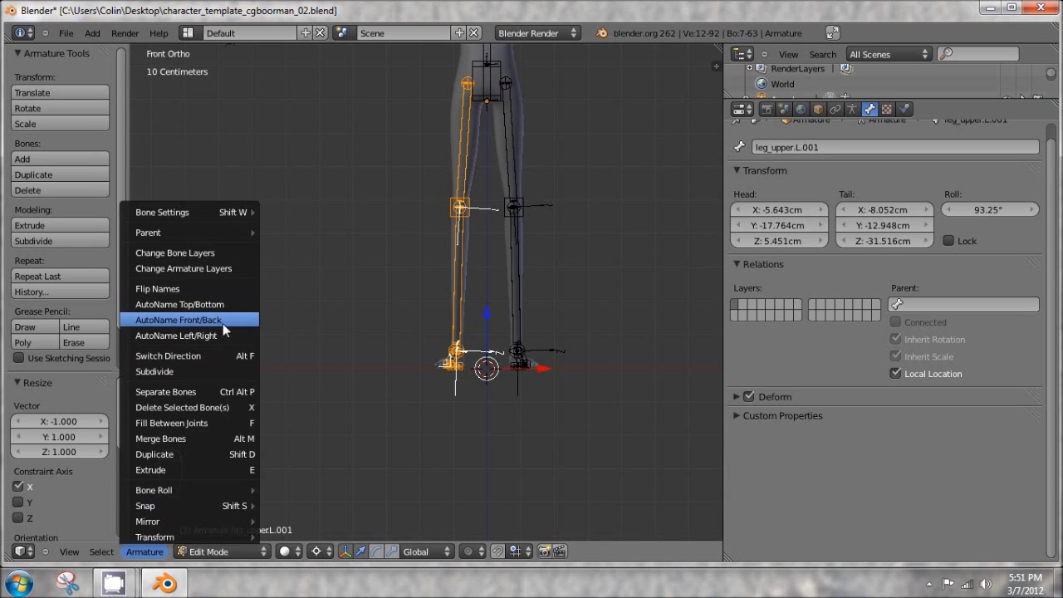
pyautogui.click(172, 287)
pyautogui.press('KP_Decimal')
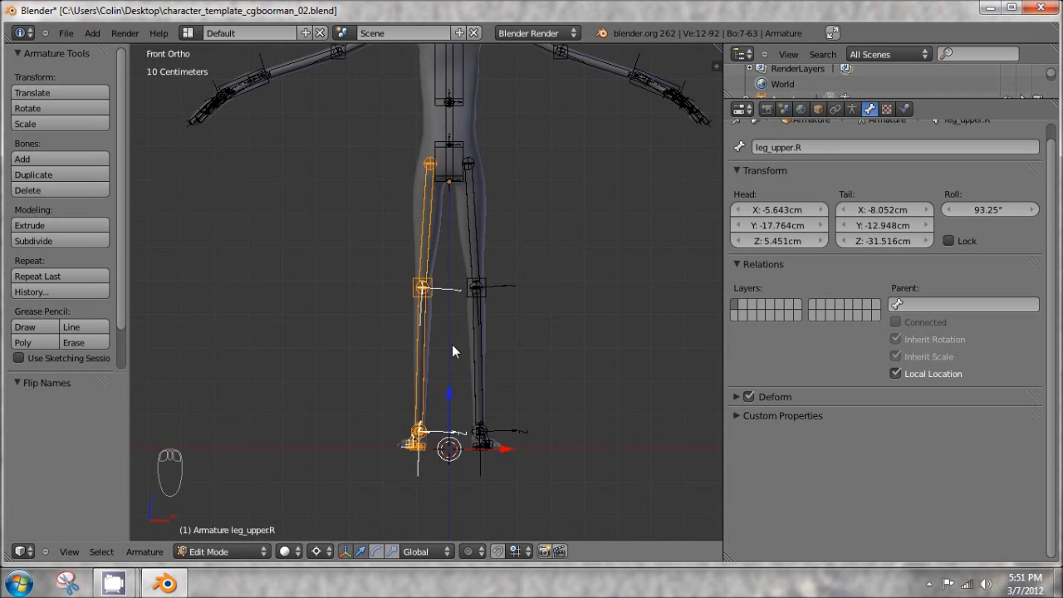
pyautogui.moveTo(530, 273)
pyautogui.mouseDown(button='middle')
pyautogui.moveTo(493, 292)
pyautogui.moveTo(574, 308)
pyautogui.moveTo(530, 289)
pyautogui.mouseUp(button='middle')
pyautogui.press('KP_1')
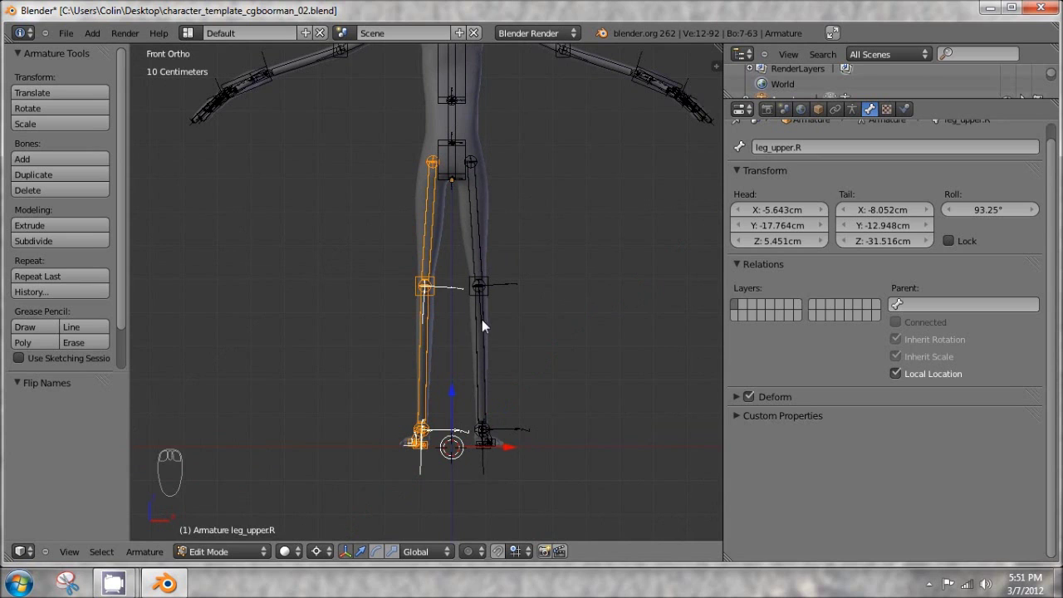
# Select only the left leg bones, from leg_upper.L down to the foot, and bring up the X-Axis Mirror armature option
pyautogui.rightClick(481, 252)
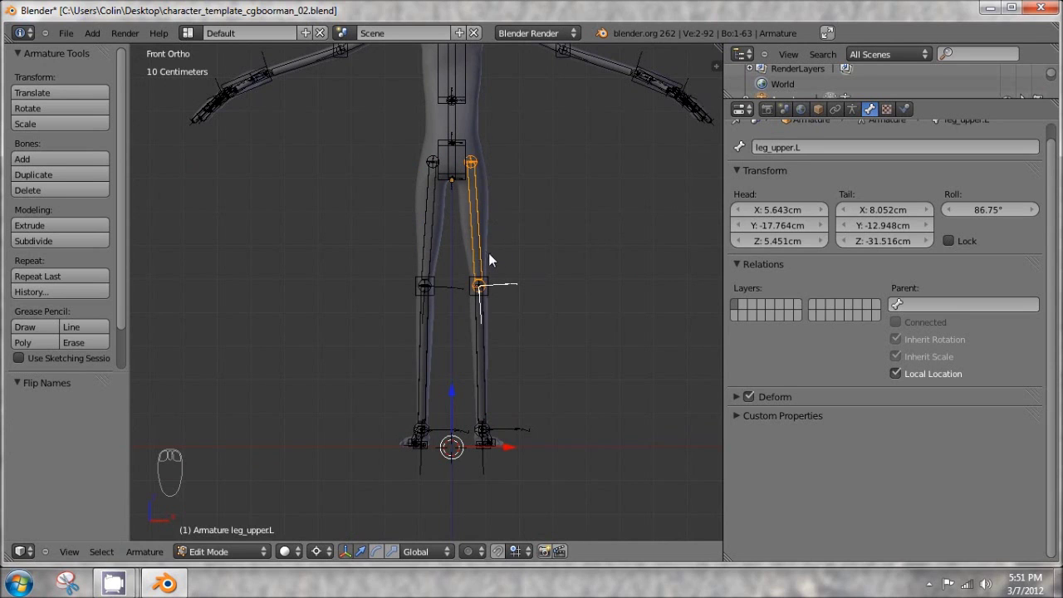
pyautogui.keyDown('shift'); pyautogui.moveTo(488, 253); pyautogui.dragTo(491, 174, button='middle'); pyautogui.keyUp('shift')
pyautogui.press('a')
pyautogui.press('b')
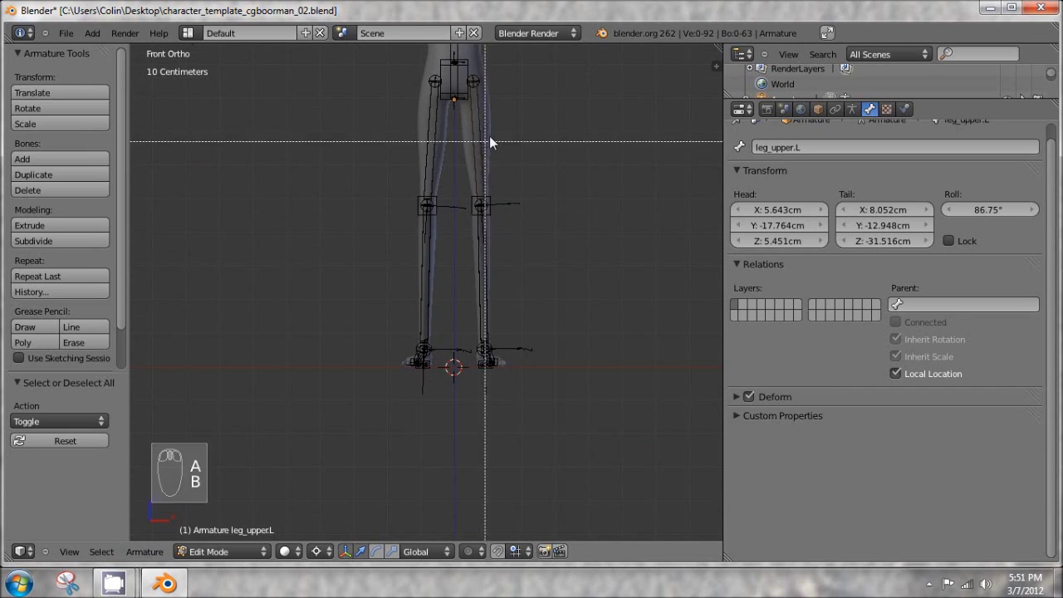
pyautogui.moveTo(528, 113); pyautogui.dragTo(470, 432)
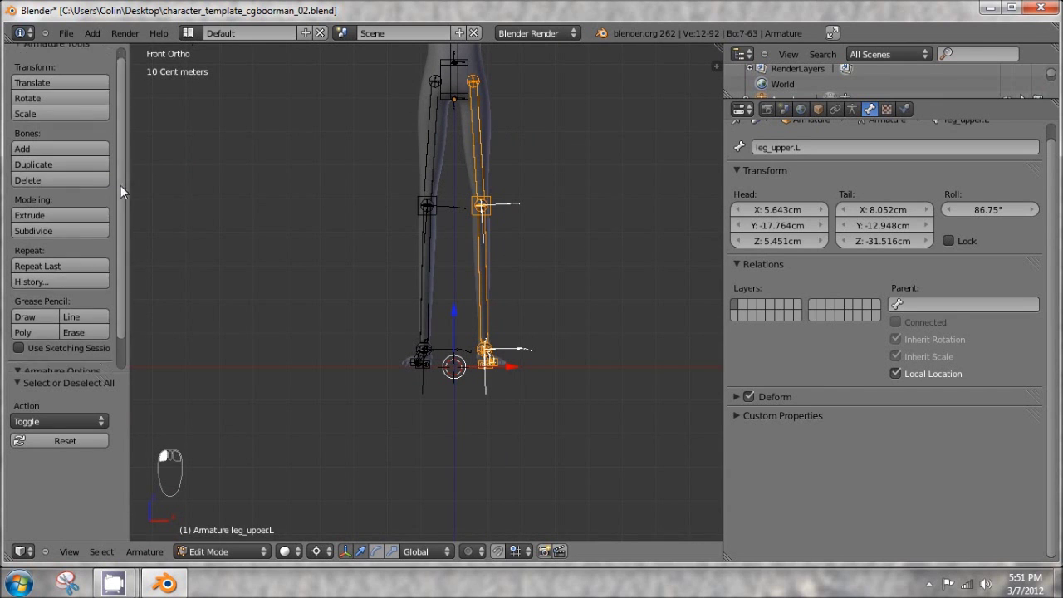
pyautogui.scroll(-2, 121, 185)
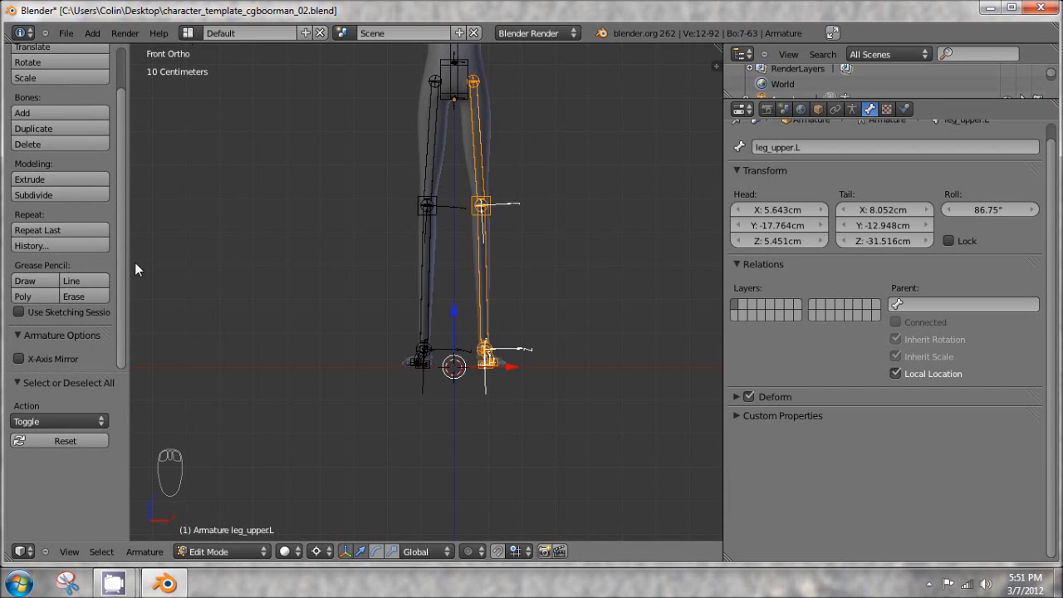
pyautogui.scroll(1, 120, 299)
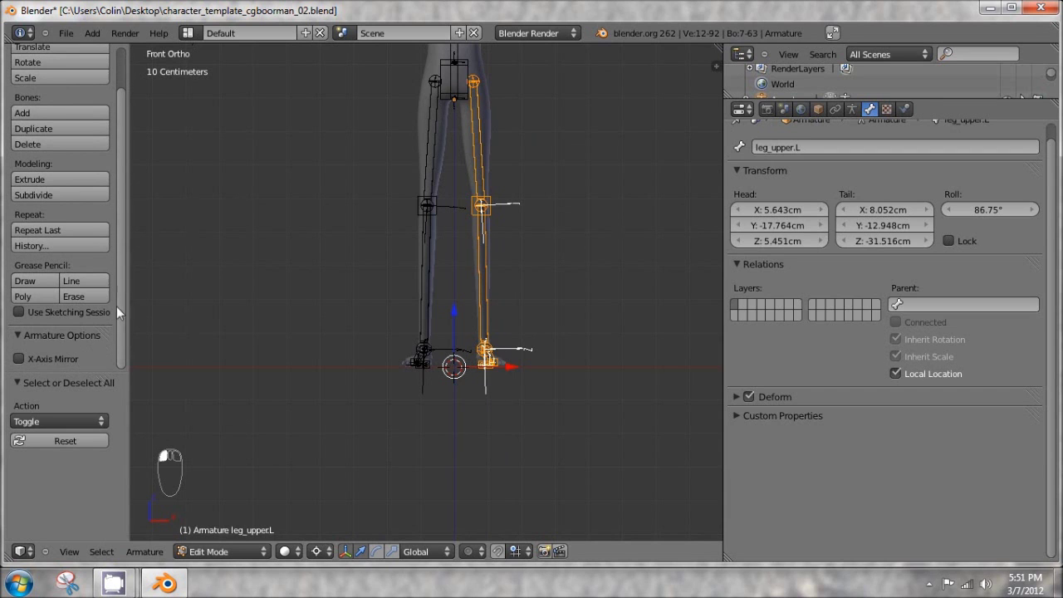
# Give the right leg bones a mirrored roll by enabling X-Axis Mirror and cancelling a roll of the left leg bones, then turn mirroring off
pyautogui.click(17, 363)
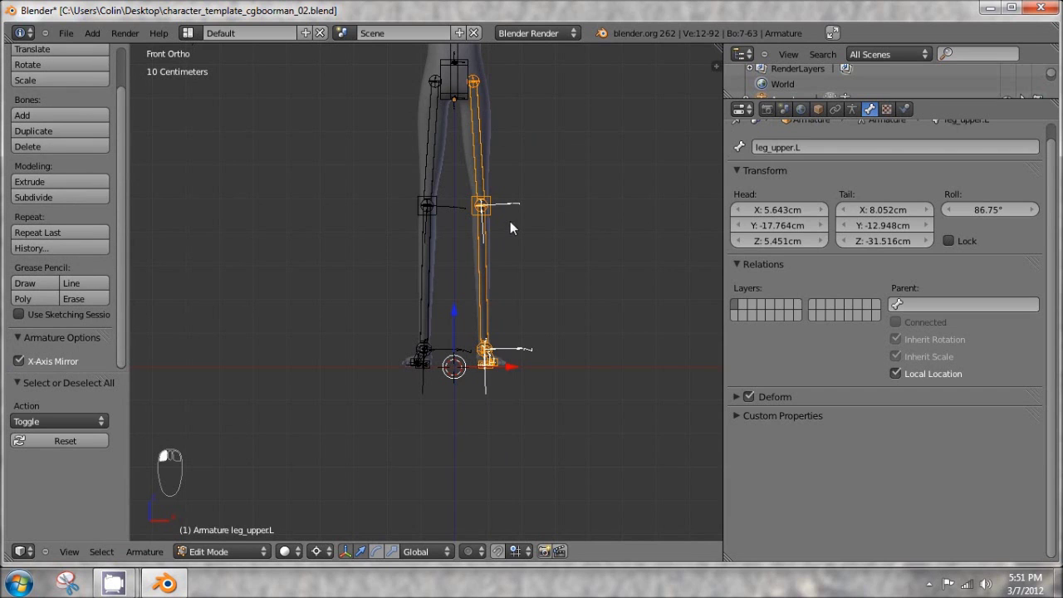
pyautogui.hotkey('ctrl', 'r')
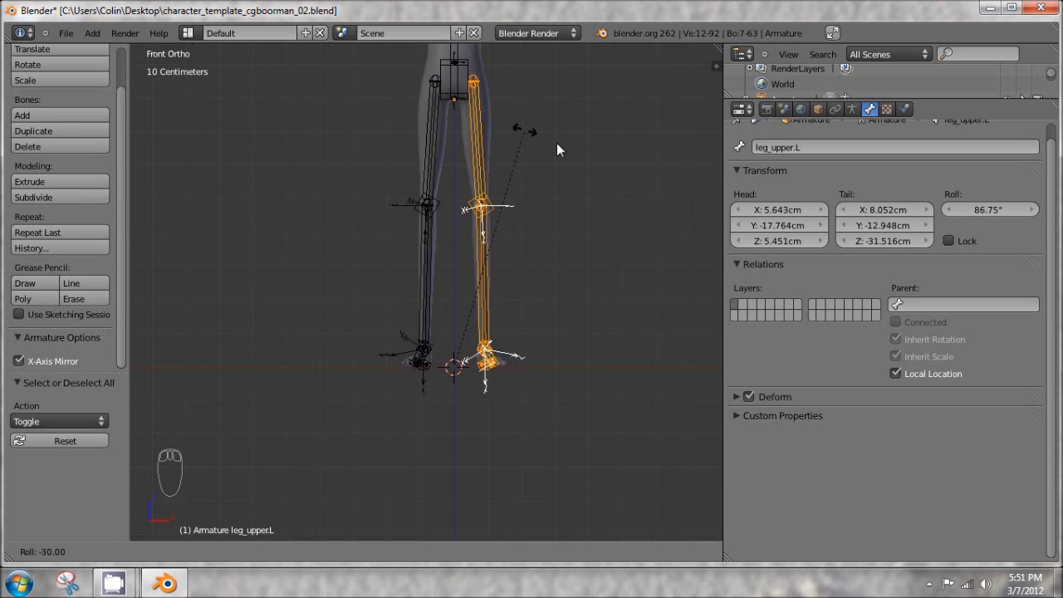
pyautogui.rightClick(638, 310)
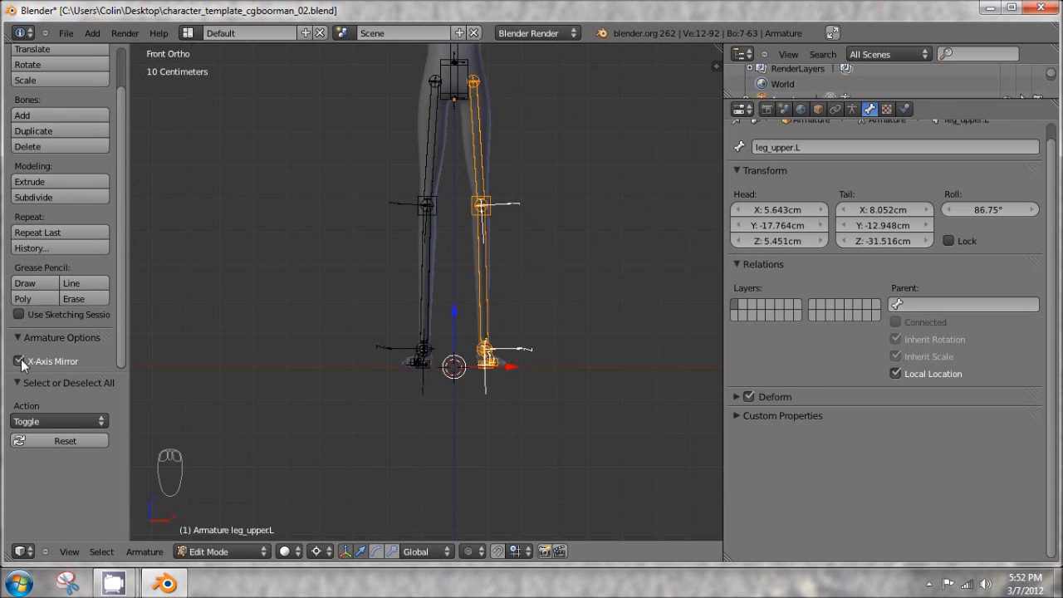
# Return the armature to Pose Mode and save the file as character_template_cgboorman_03.blend
pyautogui.press('Tab')
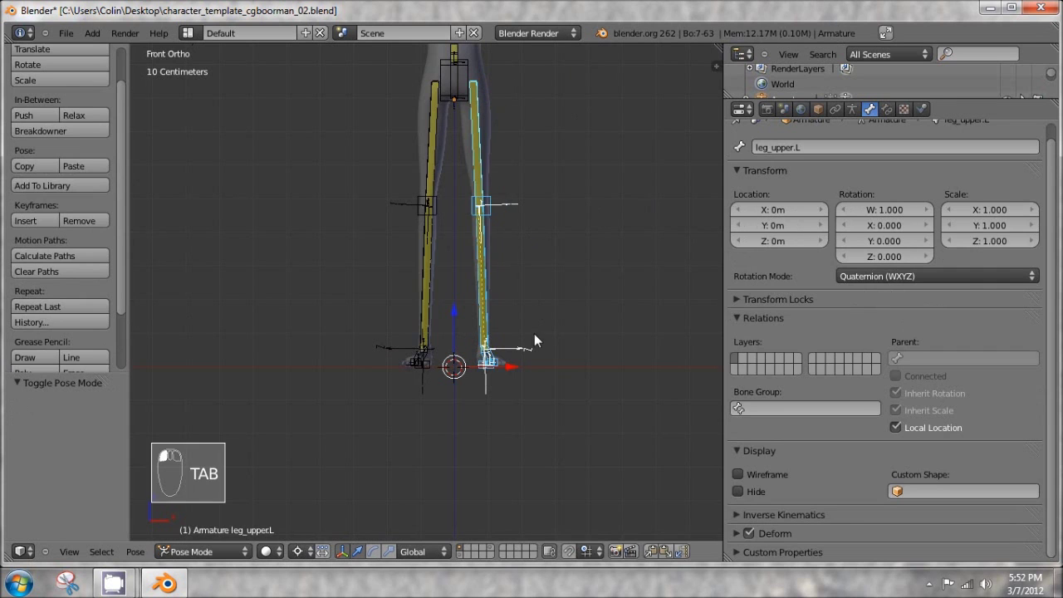
pyautogui.moveTo(535, 333); pyautogui.dragTo(457, 397, button='middle')
pyautogui.scroll(-5, 456, 397)
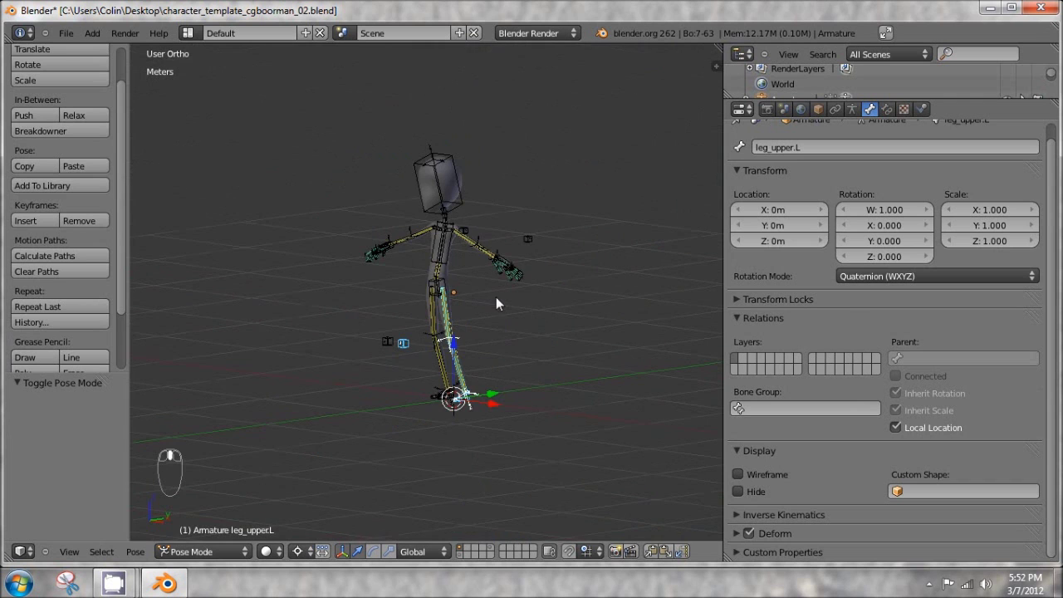
pyautogui.click(63, 37)
pyautogui.click(124, 157)
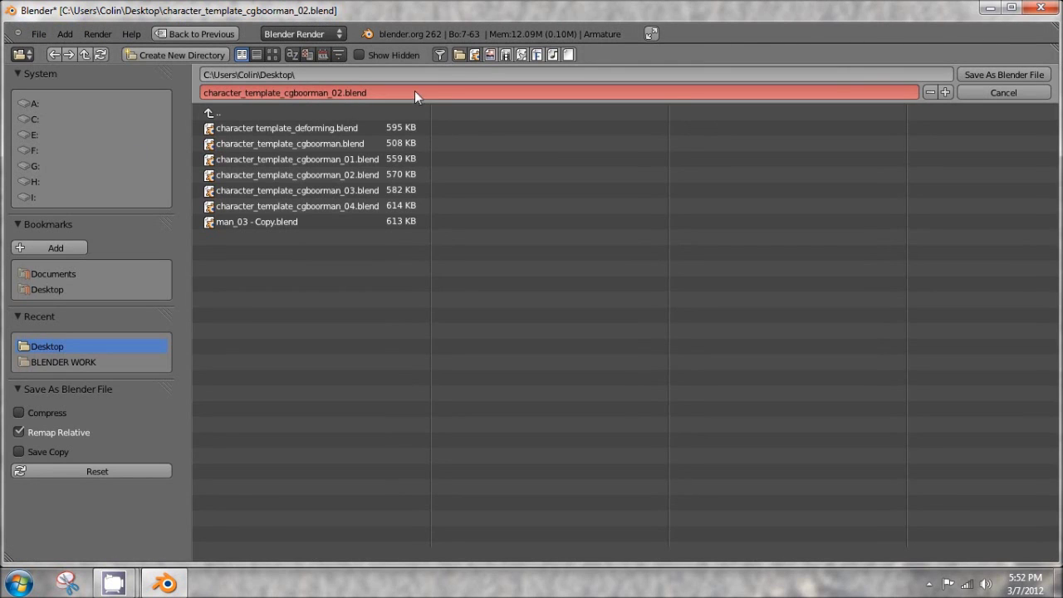
pyautogui.click(946, 92)
pyautogui.click(1024, 76)
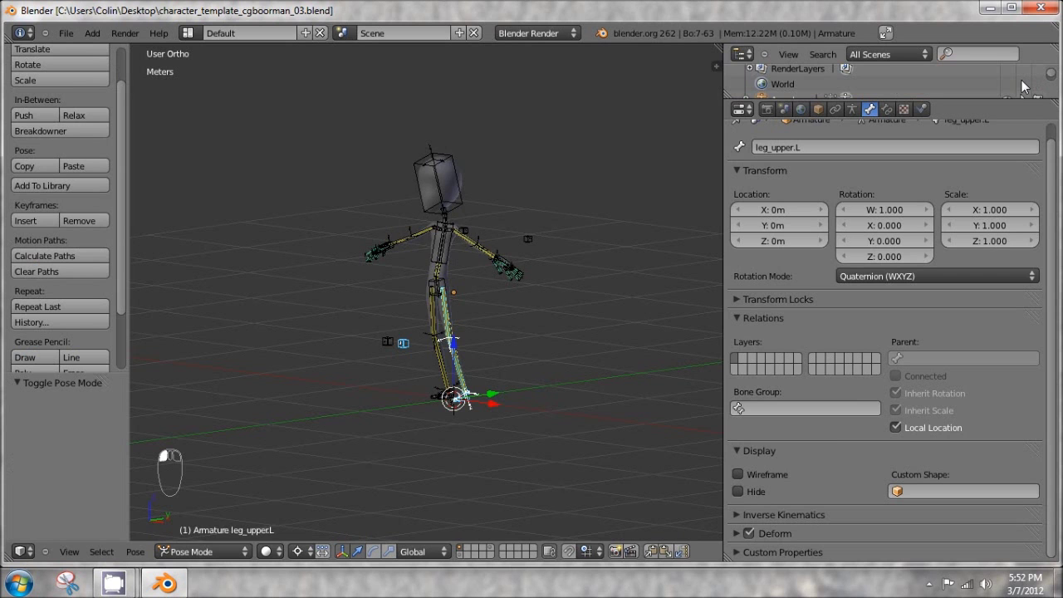
# In Edit Mode, parent leg_upper.L and leg_upper.R to the hips bone with Keep Offset
pyautogui.press('KP_1')
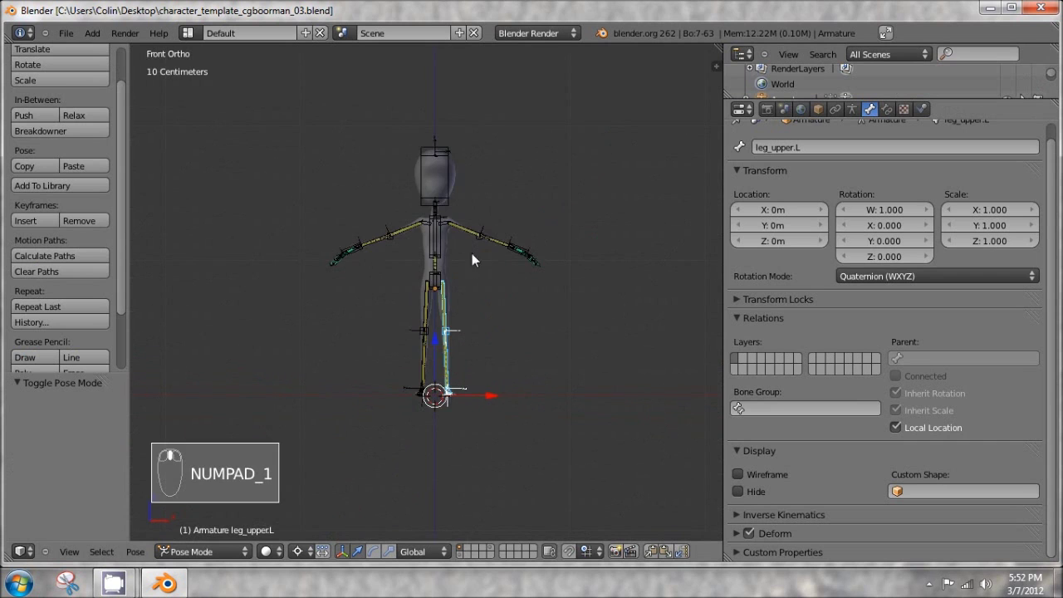
pyautogui.scroll(5, 472, 254)
pyautogui.scroll(2, 448, 177)
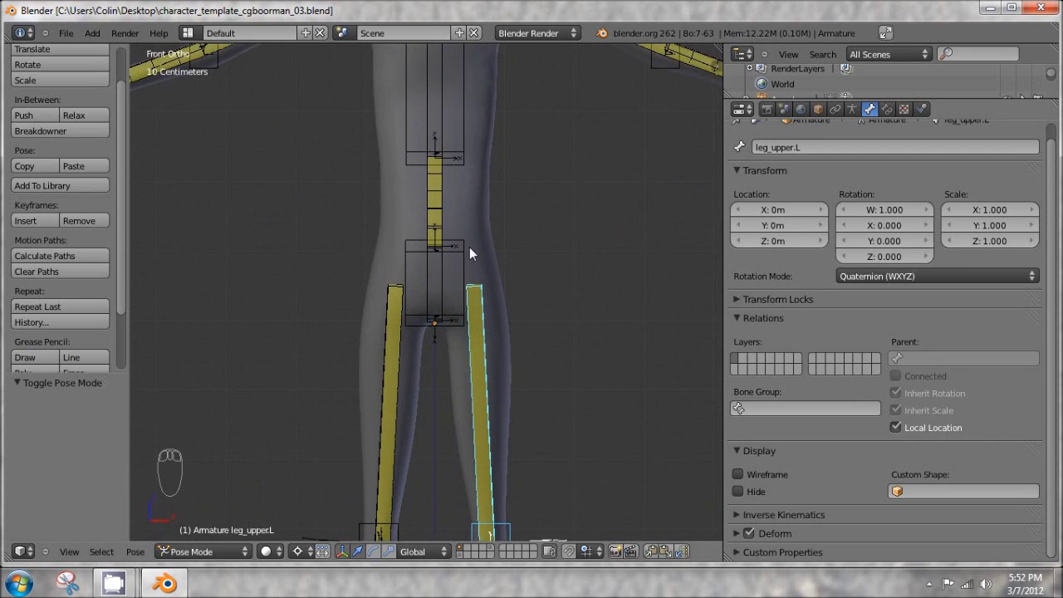
pyautogui.press('Tab')
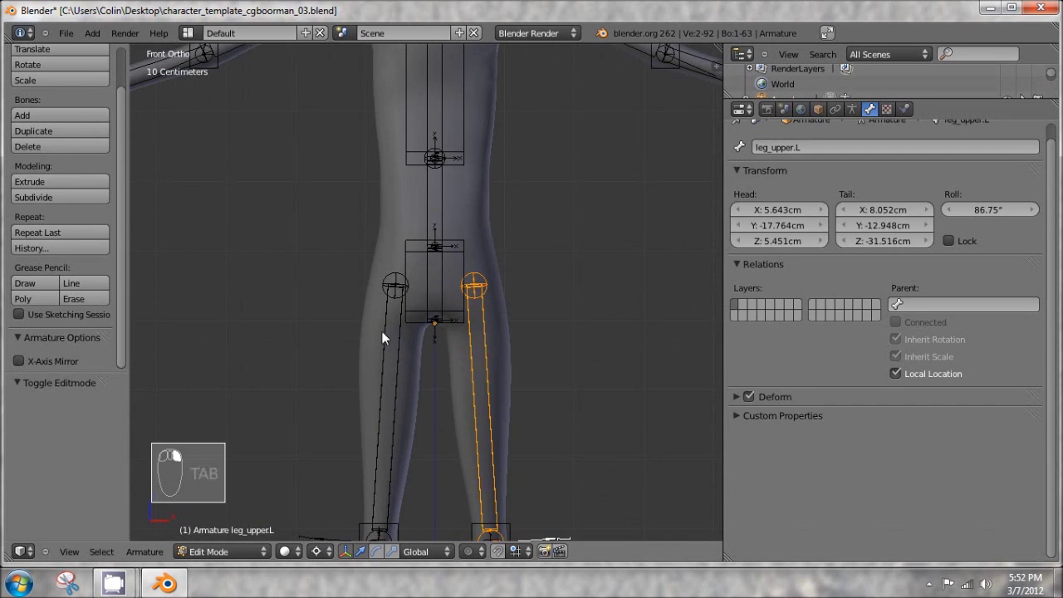
pyautogui.keyDown('shift'); pyautogui.rightClick(393, 339); pyautogui.keyUp('shift')
pyautogui.rightClick(473, 286)
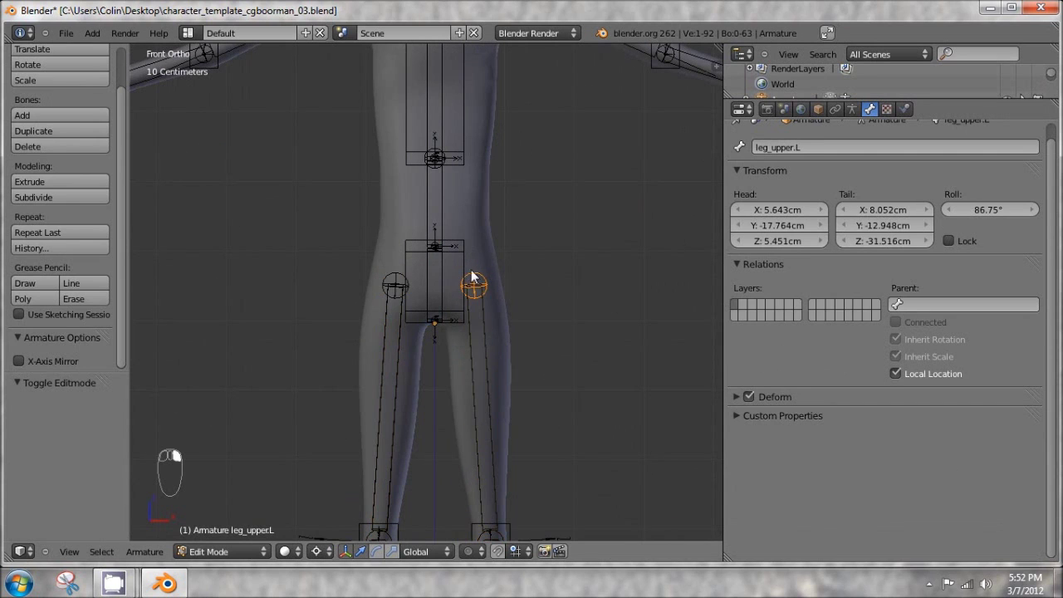
pyautogui.rightClick(397, 284)
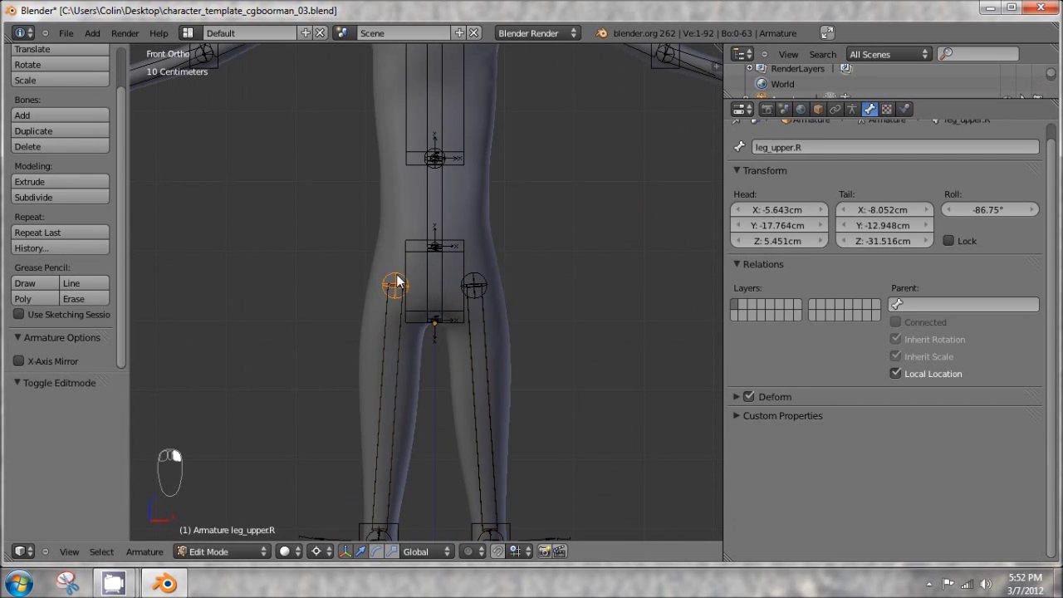
pyautogui.rightClick(400, 322)
pyautogui.keyDown('shift'); pyautogui.rightClick(482, 311); pyautogui.keyUp('shift')
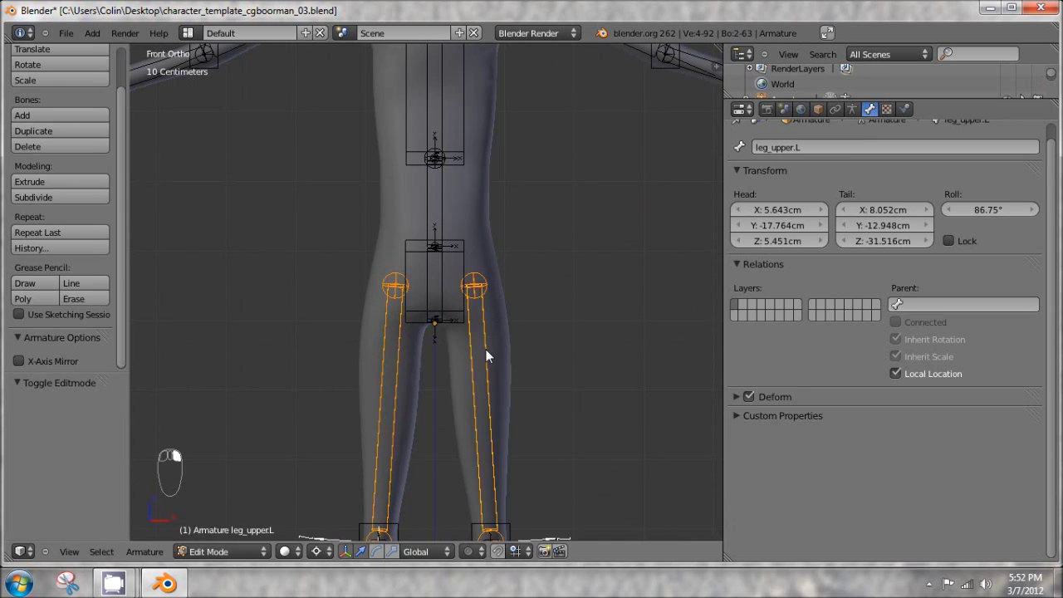
pyautogui.keyDown('shift'); pyautogui.rightClick(466, 267); pyautogui.keyUp('shift')
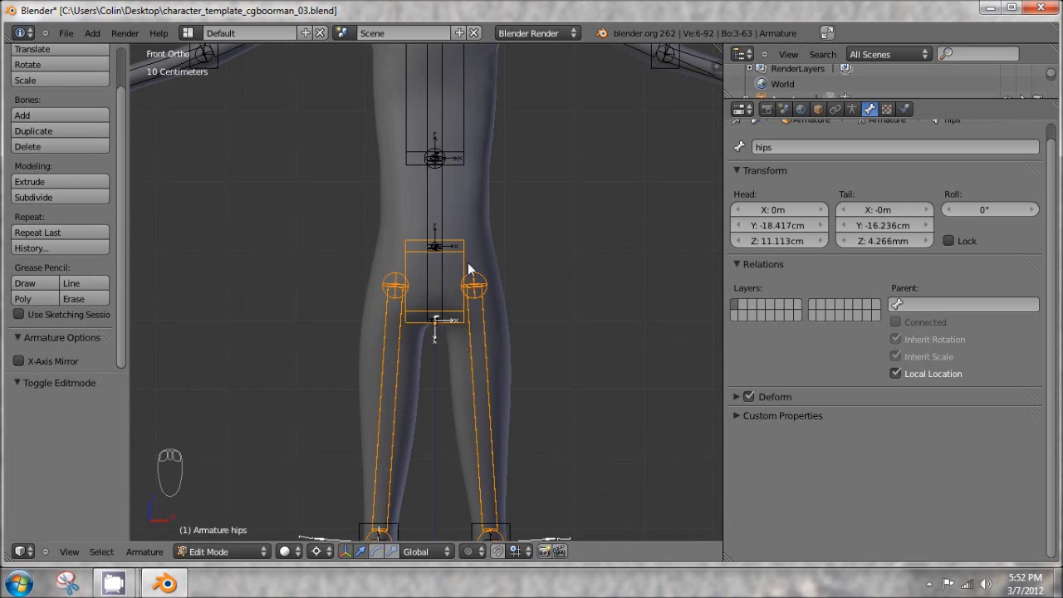
pyautogui.hotkey('ctrl', 'p')
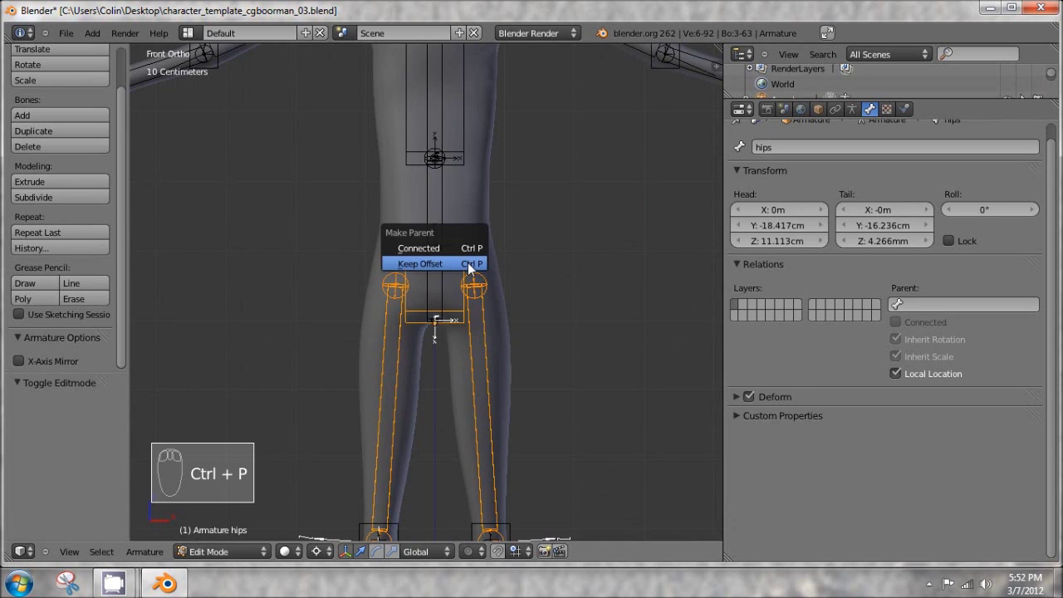
pyautogui.click(470, 266)
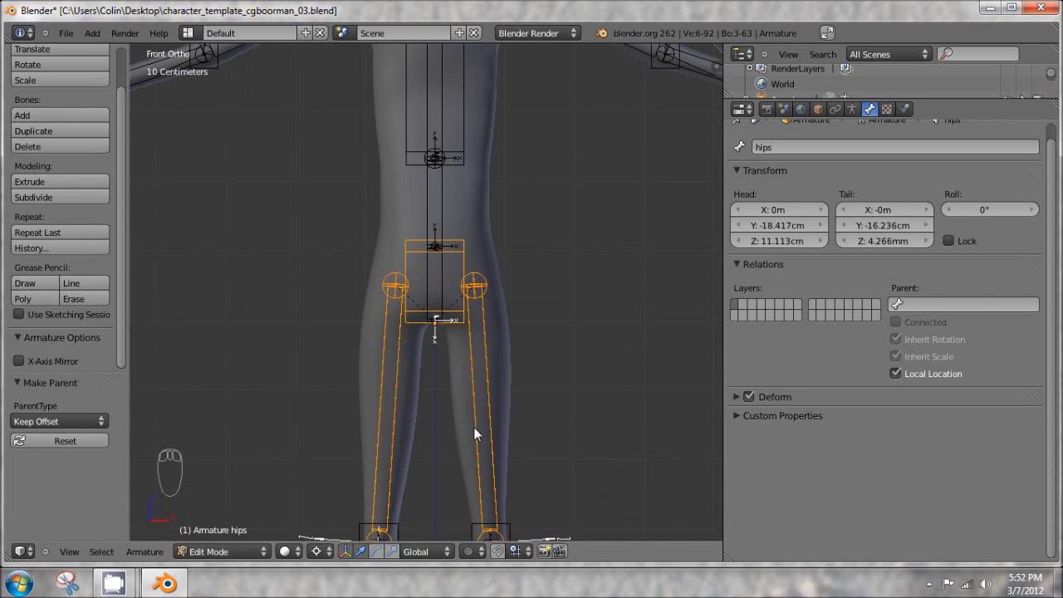
# Test the leg parenting in Pose Mode by moving and rotating the hips bone, and undo the rotation
pyautogui.press('Tab')
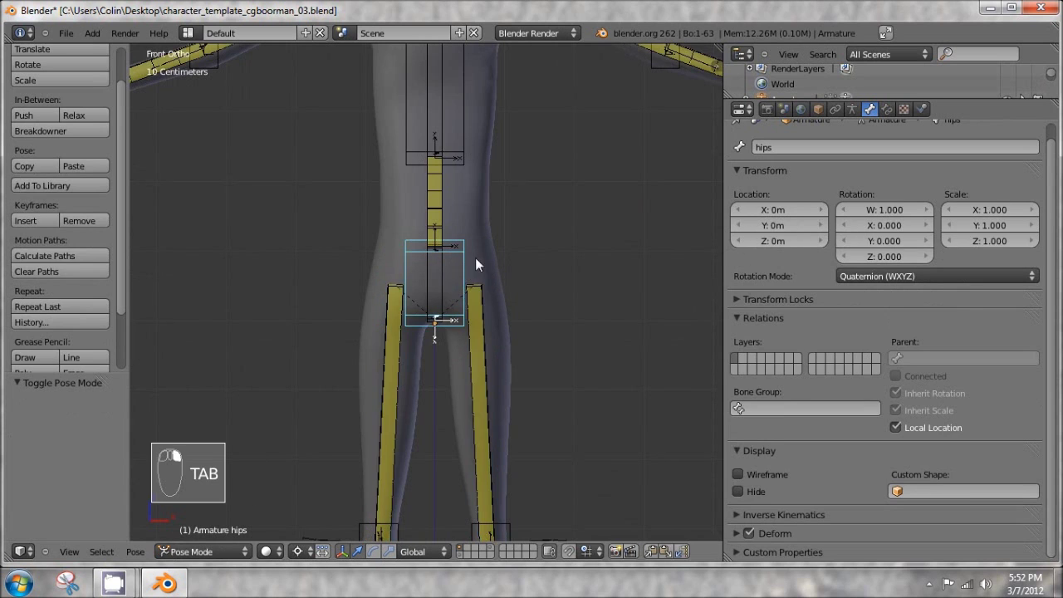
pyautogui.scroll(-3, 476, 274)
pyautogui.press('g')
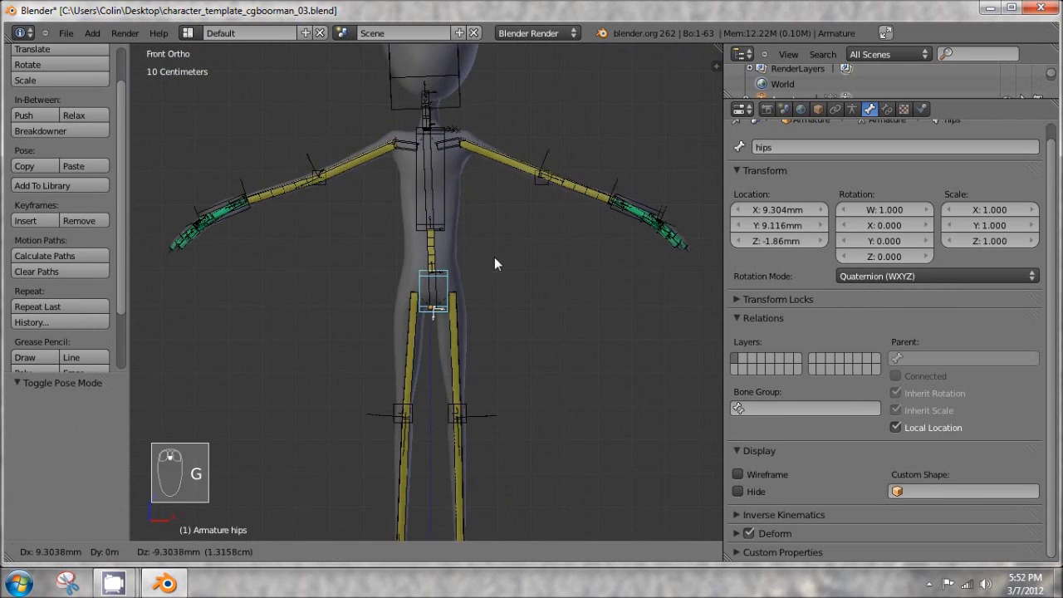
pyautogui.click(561, 229)
pyautogui.press('r')
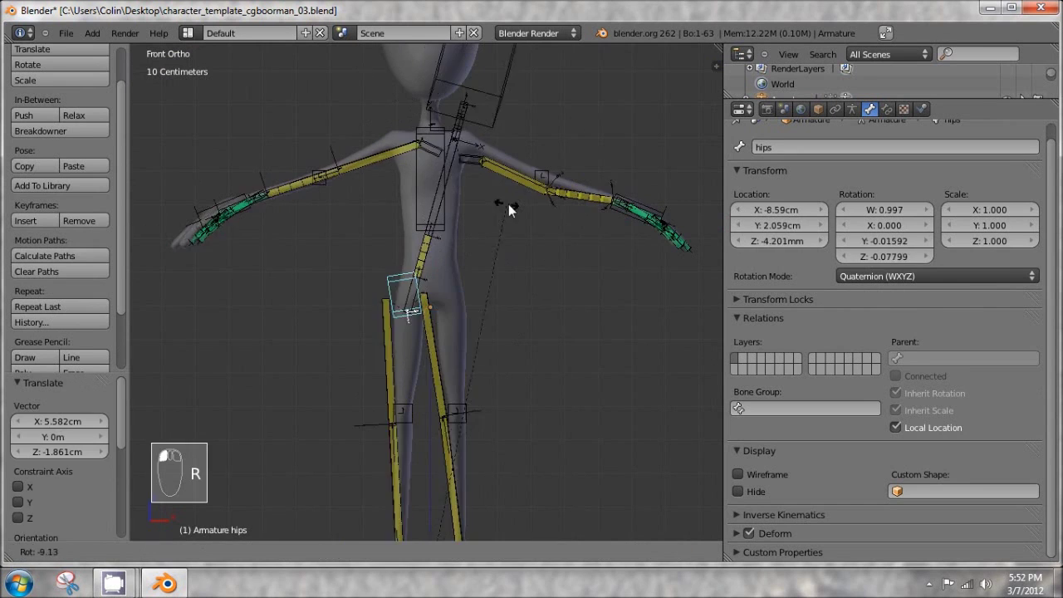
pyautogui.click(524, 288)
pyautogui.hotkey('ctrl', 'z')
pyautogui.keyDown('shift'); pyautogui.scroll(-5, 486, 319); pyautogui.keyUp('shift')
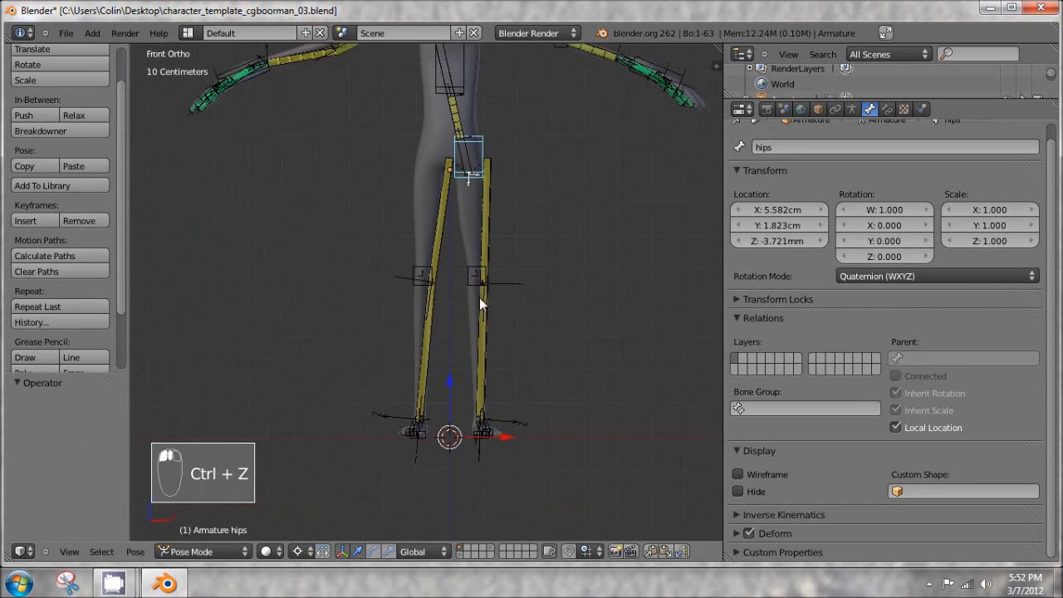
# Set the pivot point so the hips bone rotates about its own joint instead of the 3D cursor, and test rotating the bone
pyautogui.click(302, 551)
pyautogui.click(320, 485)
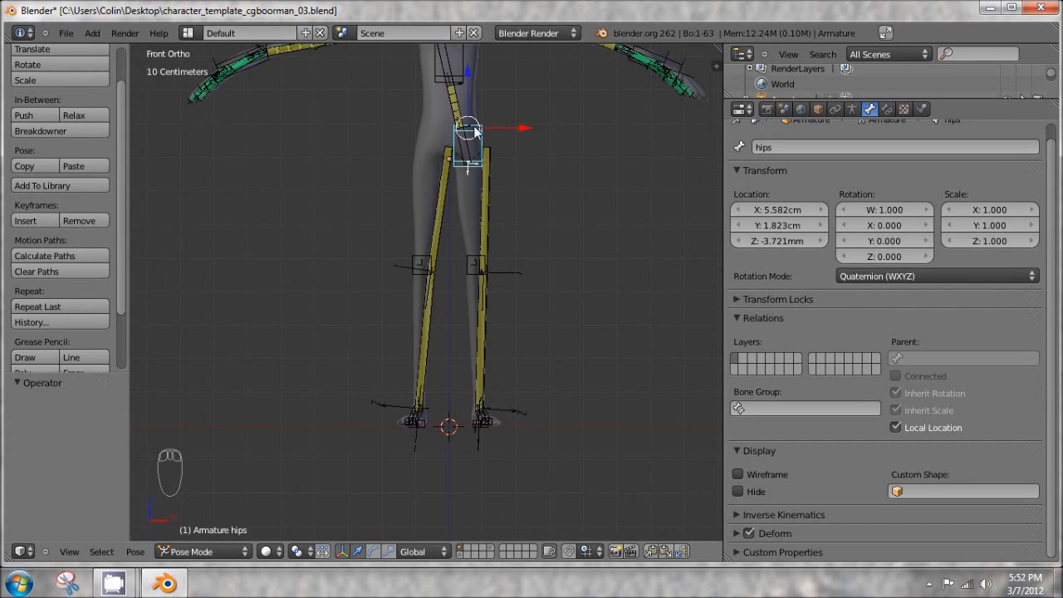
pyautogui.press('r')
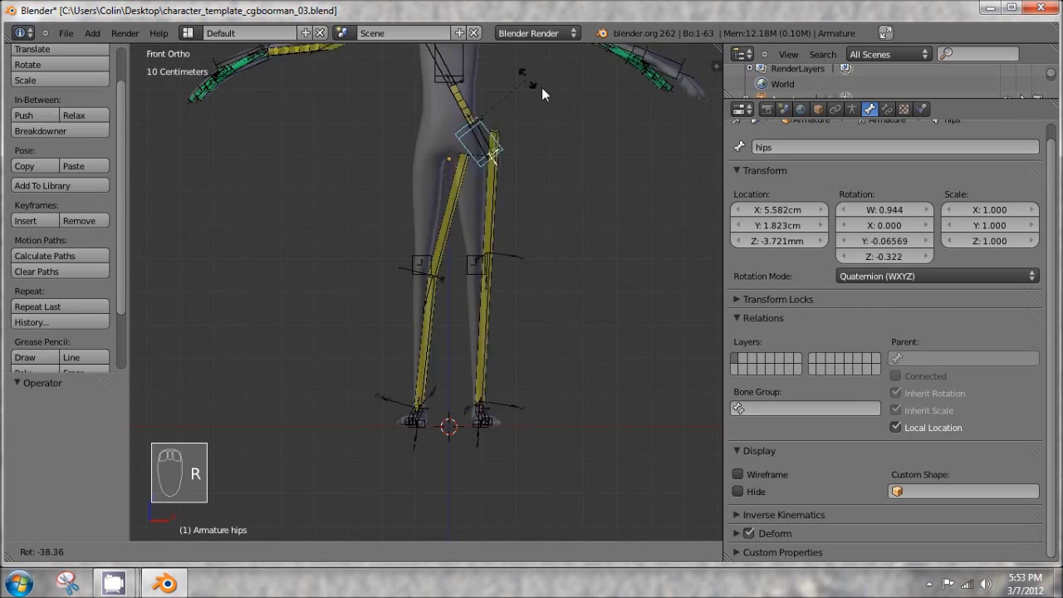
pyautogui.click(598, 175)
pyautogui.press('r')
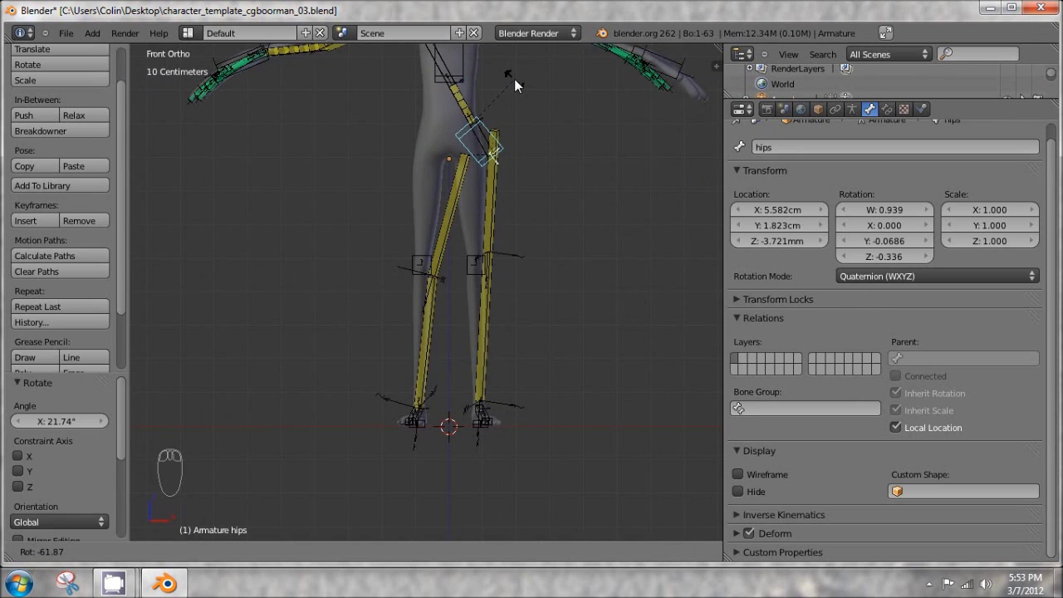
pyautogui.hotkey('ctrl', 'z')
# Select all bones and clear their pose rotation and location
pyautogui.press('a')
pyautogui.press('a')
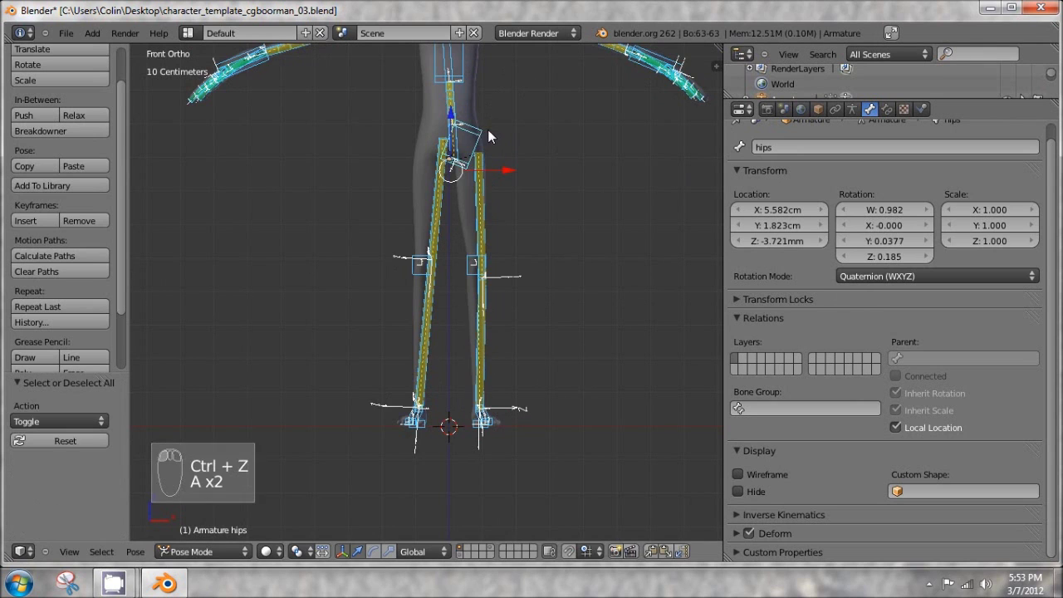
pyautogui.hotkey('alt', 'r')
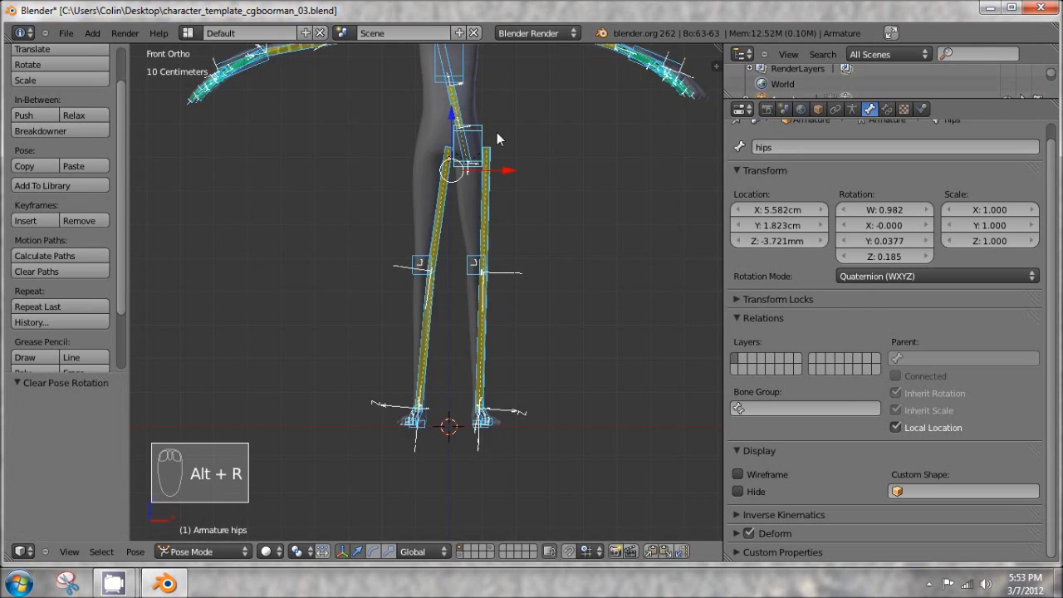
pyautogui.hotkey('alt', 'g')
# Test rotating only the hips bone from the cleared pose, undo the rotation and inspect the rig
pyautogui.rightClick(465, 133)
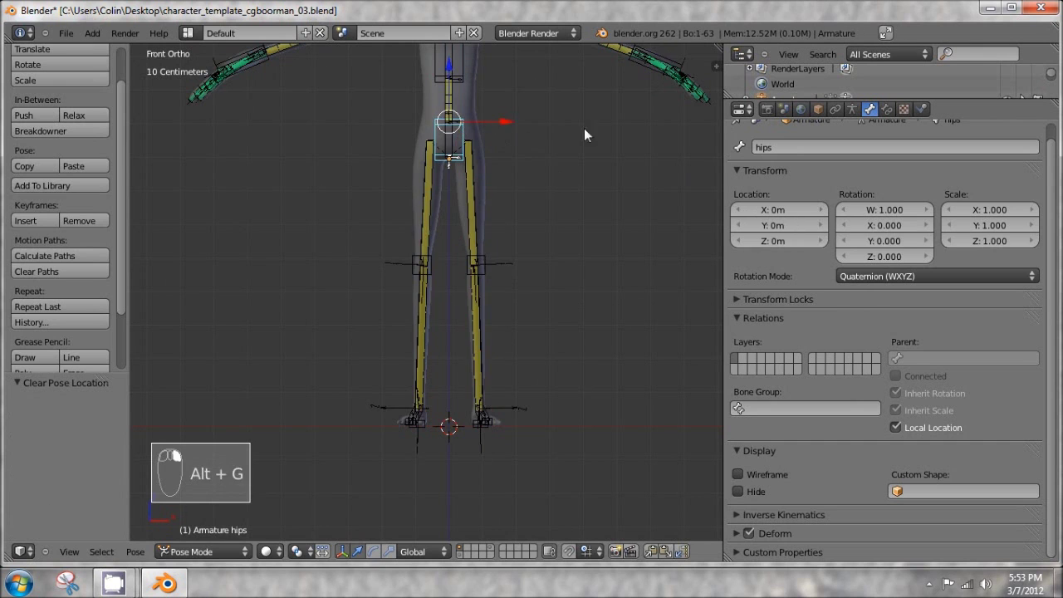
pyautogui.press('r')
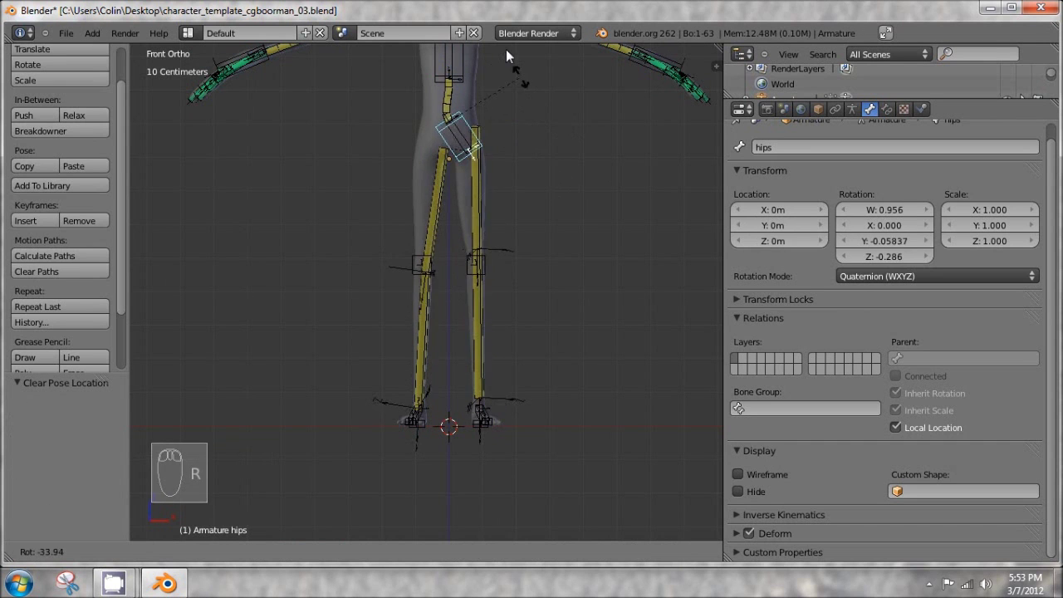
pyautogui.click(540, 79)
pyautogui.hotkey('ctrl', 'z')
pyautogui.keyDown('shift'); pyautogui.moveTo(559, 115); pyautogui.dragTo(557, 208, button='middle'); pyautogui.keyUp('shift')
pyautogui.scroll(-5, 558, 208)
pyautogui.moveTo(586, 257); pyautogui.dragTo(461, 326, button='middle')
pyautogui.press('KP_1')
pyautogui.scroll(5, 526, 270)
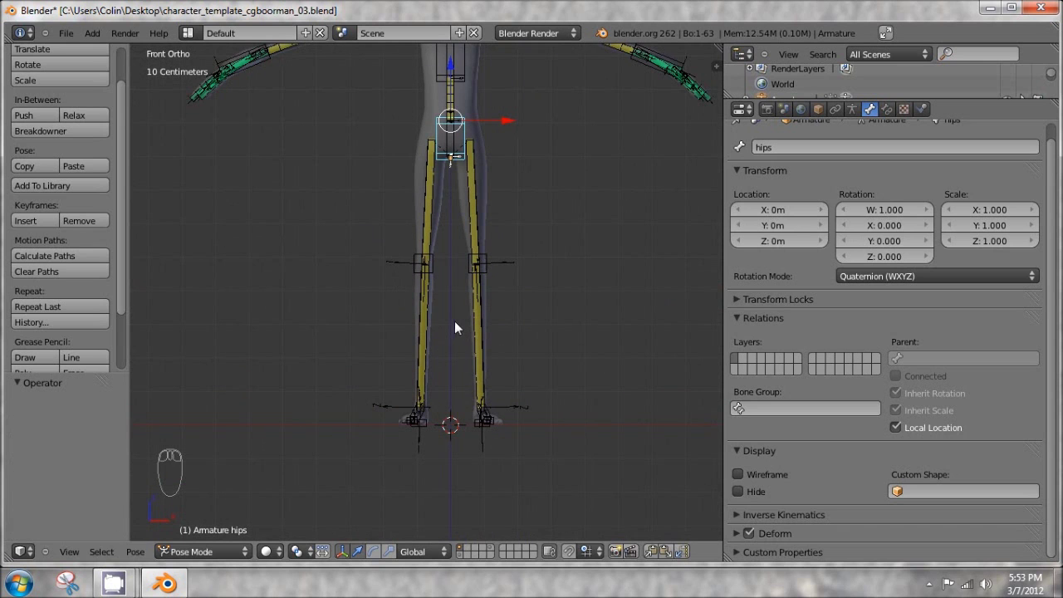
# Try to move the whole rig away from the origin with the hips bone, and cancel the move
pyautogui.scroll(-6, 474, 214)
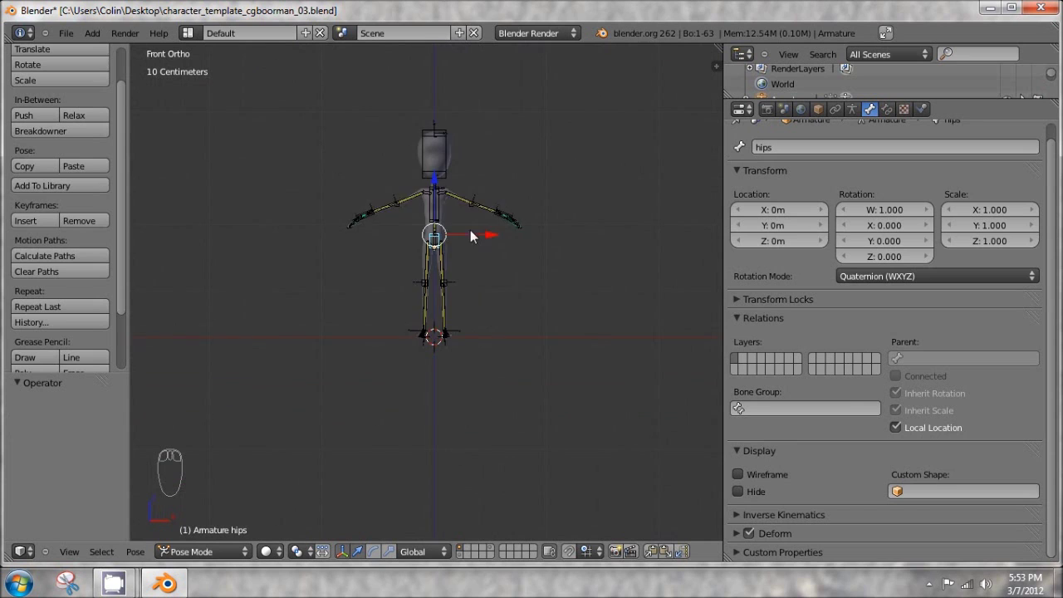
pyautogui.scroll(4, 470, 236)
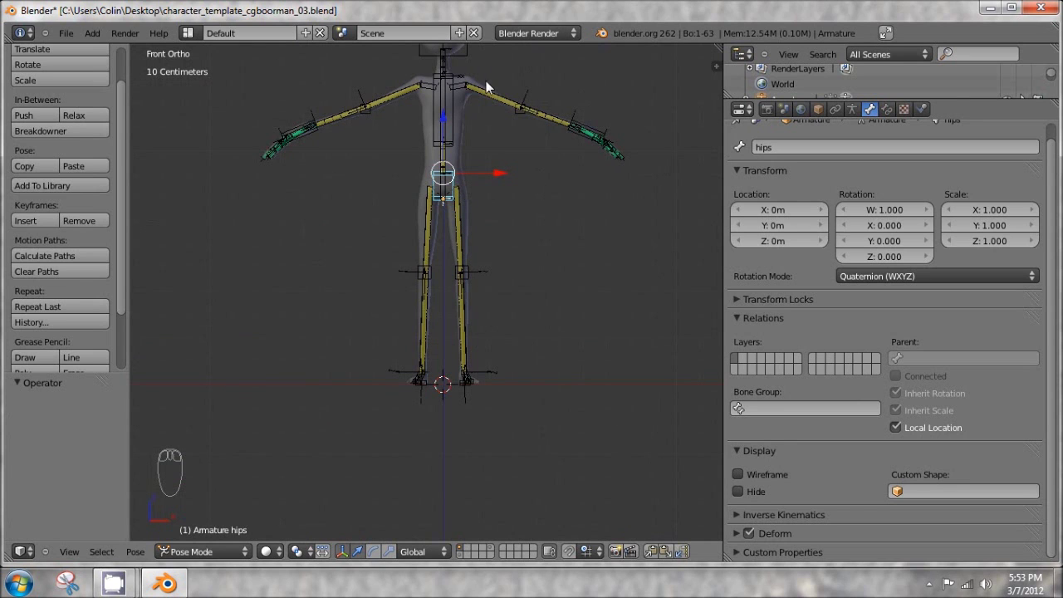
pyautogui.scroll(-4, 531, 179)
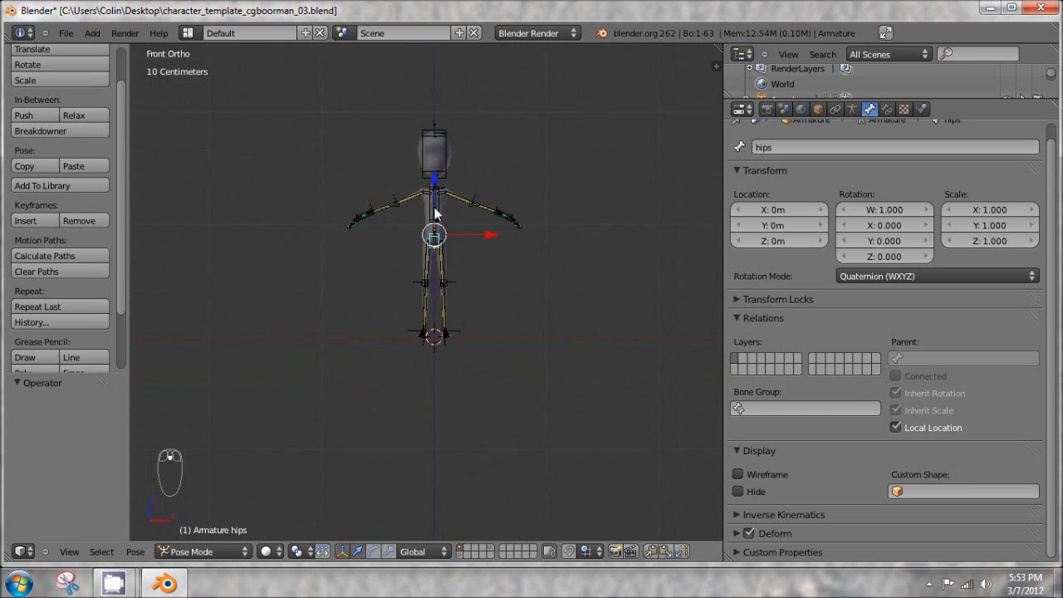
pyautogui.press('g')
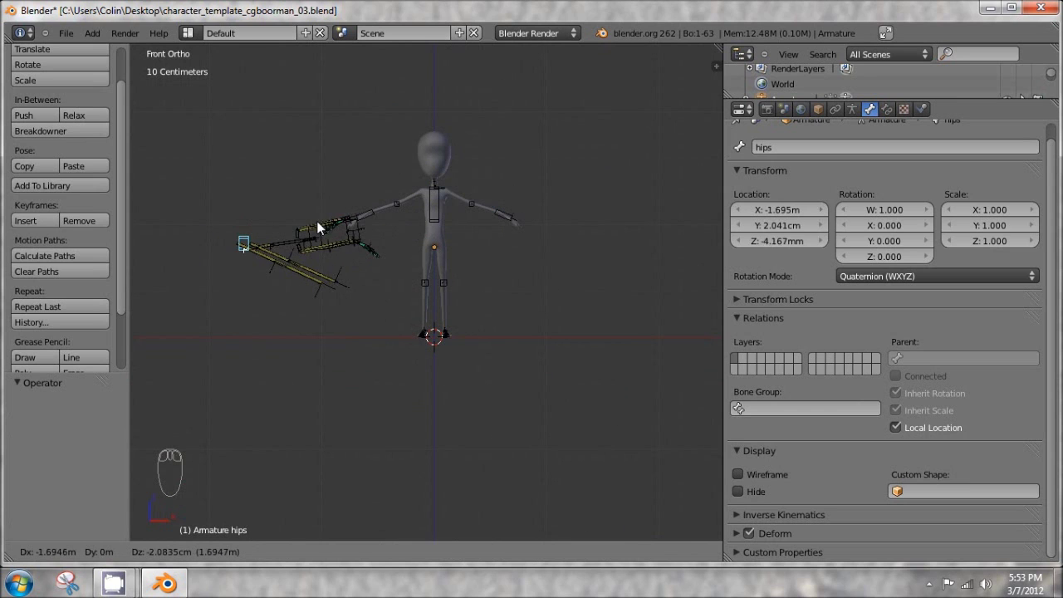
pyautogui.rightClick(627, 86)
# Reset the 3D cursor to the world origin and add a new bone there while editing the armature
pyautogui.scroll(3, 474, 187)
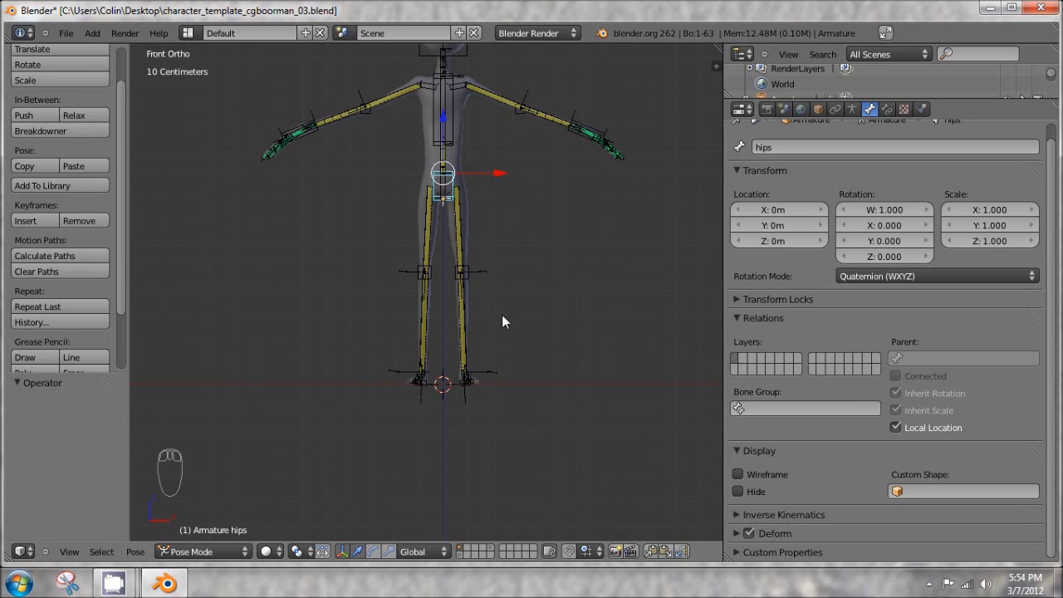
pyautogui.hotkey('shift', 'c')
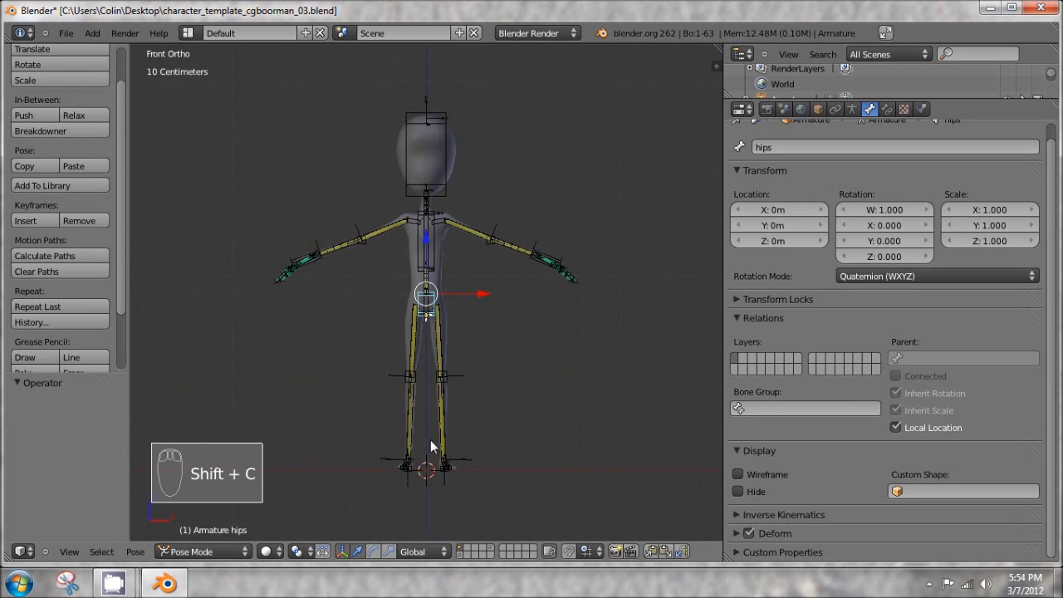
pyautogui.keyDown('shift'); pyautogui.moveTo(430, 440); pyautogui.dragTo(478, 344, button='middle'); pyautogui.keyUp('shift')
pyautogui.press('Tab')
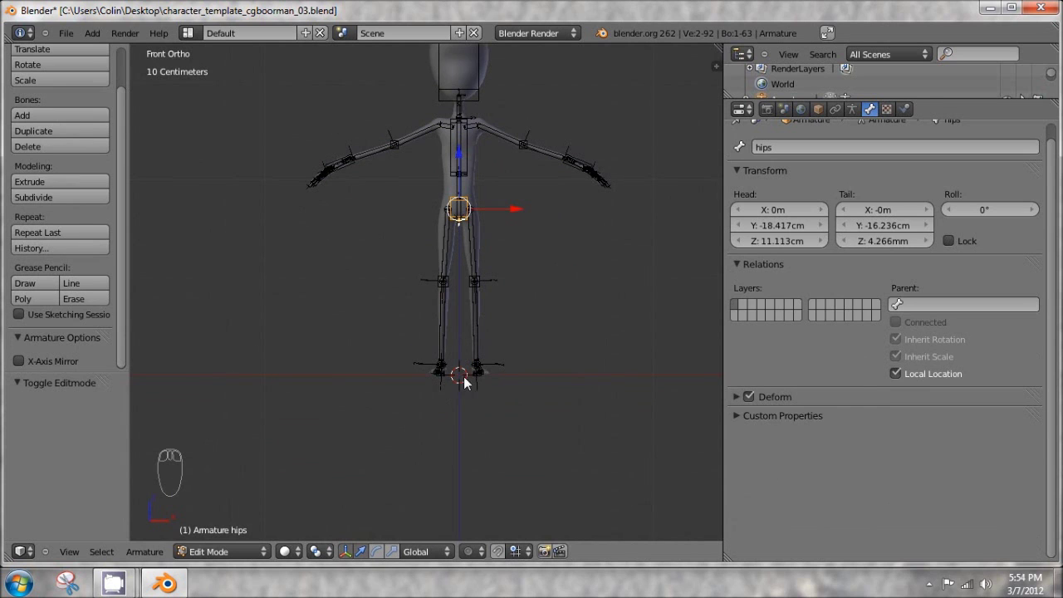
pyautogui.hotkey('shift', 'a')
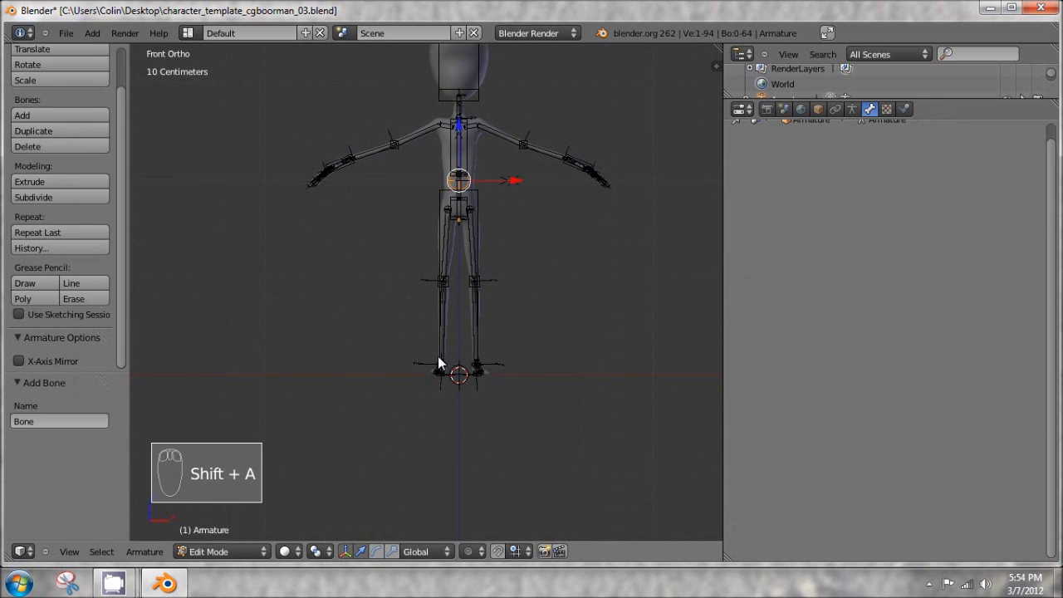
# Lower the new bone's tip about 57 cm along Z and scale its envelope display thickness to about 0.25
pyautogui.moveTo(459, 347); pyautogui.dragTo(379, 296, button='middle')
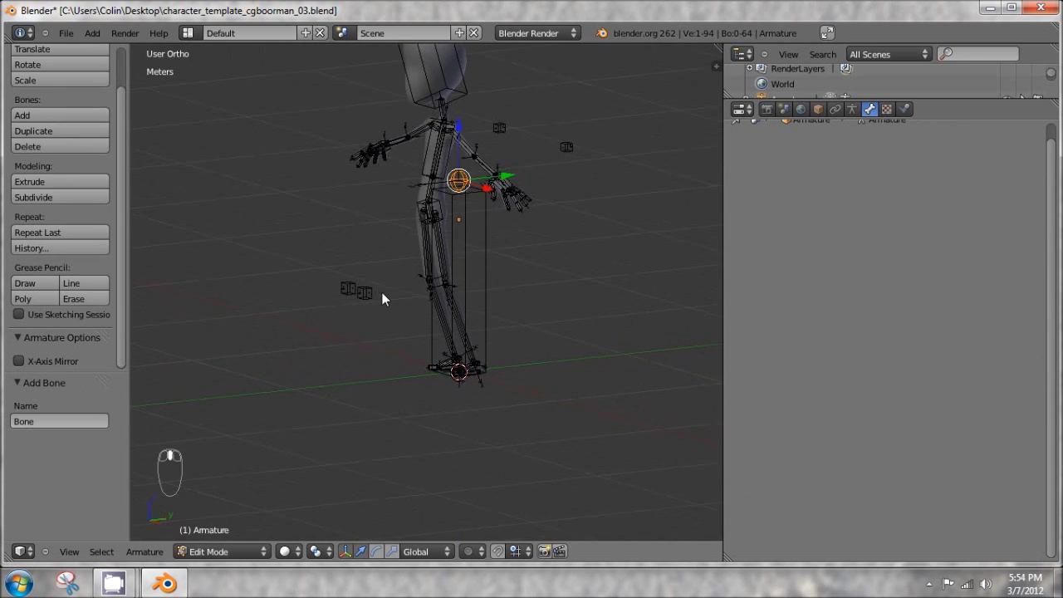
pyautogui.press('g')
pyautogui.moveTo(463, 137); pyautogui.dragTo(459, 206, button='middle')
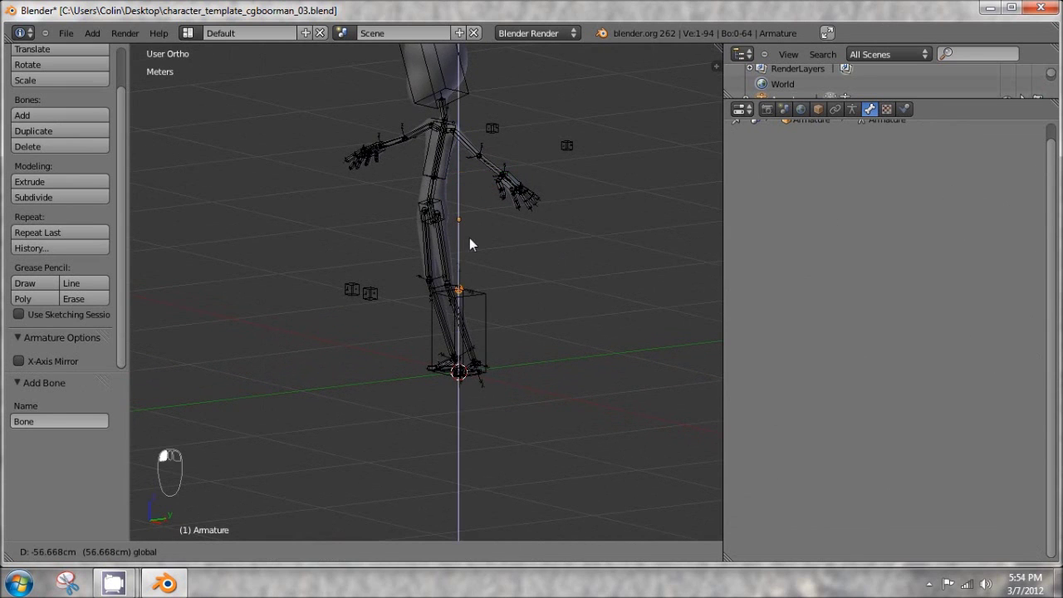
pyautogui.click(470, 238)
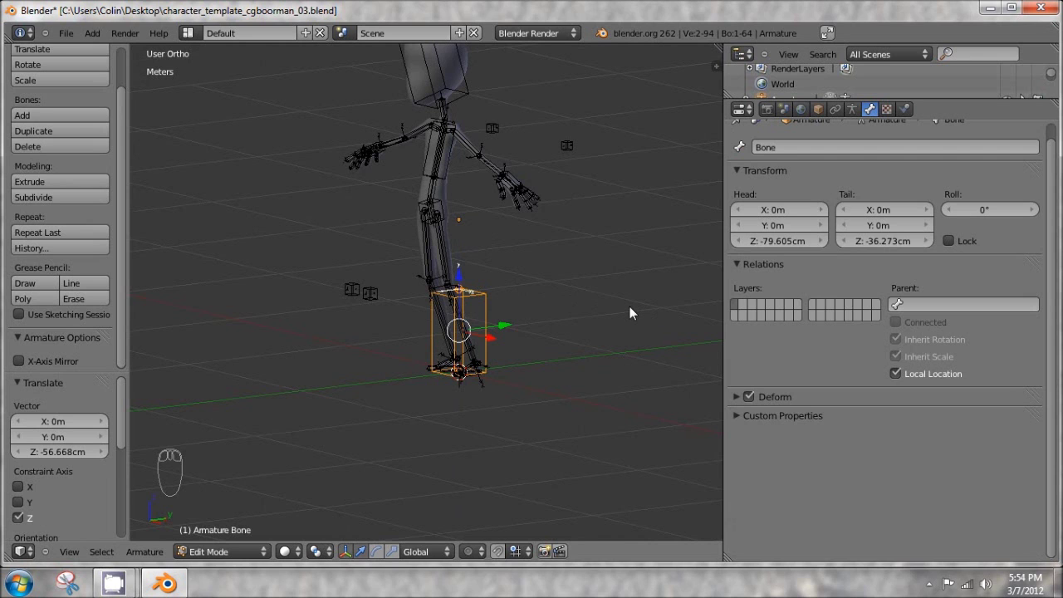
pyautogui.hotkey('ctrl', 'alt', 's')
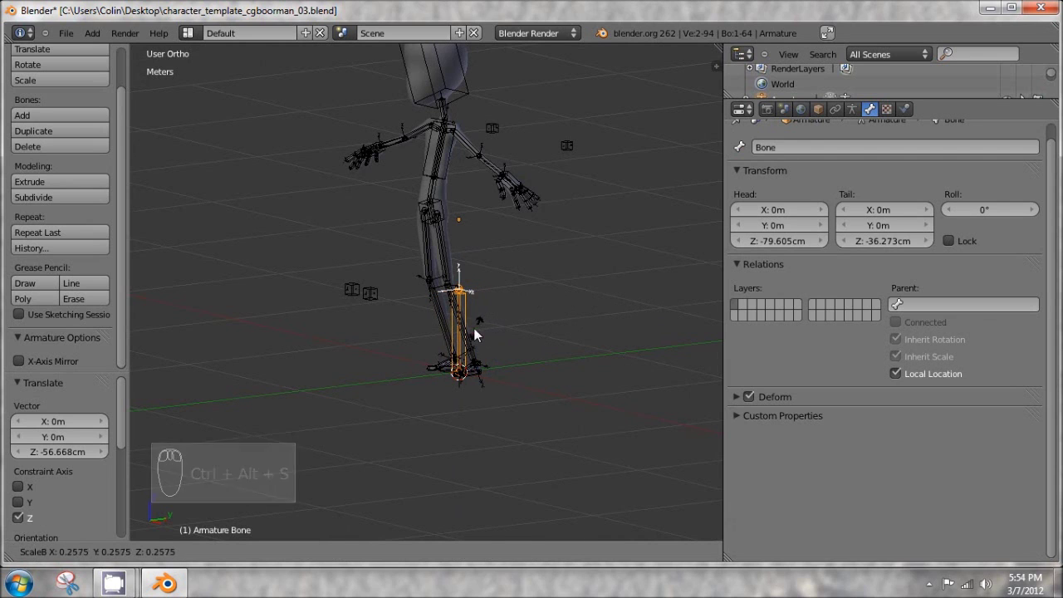
pyautogui.click(475, 329)
# Shorten the new bone further by moving only its tip down about 26 cm along Z
pyautogui.rightClick(454, 295)
pyautogui.rightClick(459, 288)
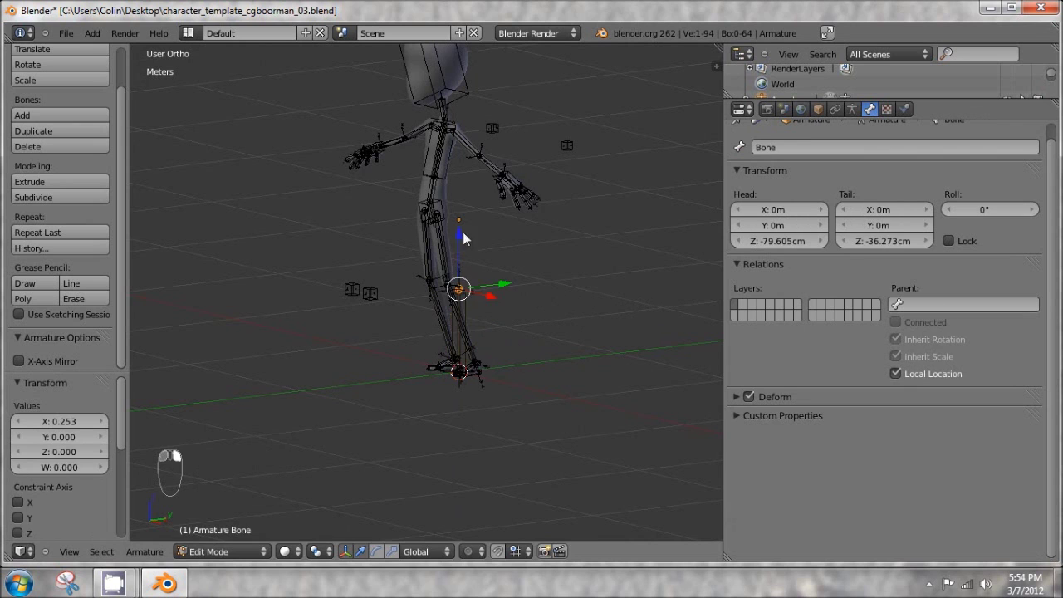
pyautogui.press('g')
pyautogui.press('z')
pyautogui.click(466, 284)
# Select the whole new bone between the feet in front view and rename it fred_controller
pyautogui.press('KP_1')
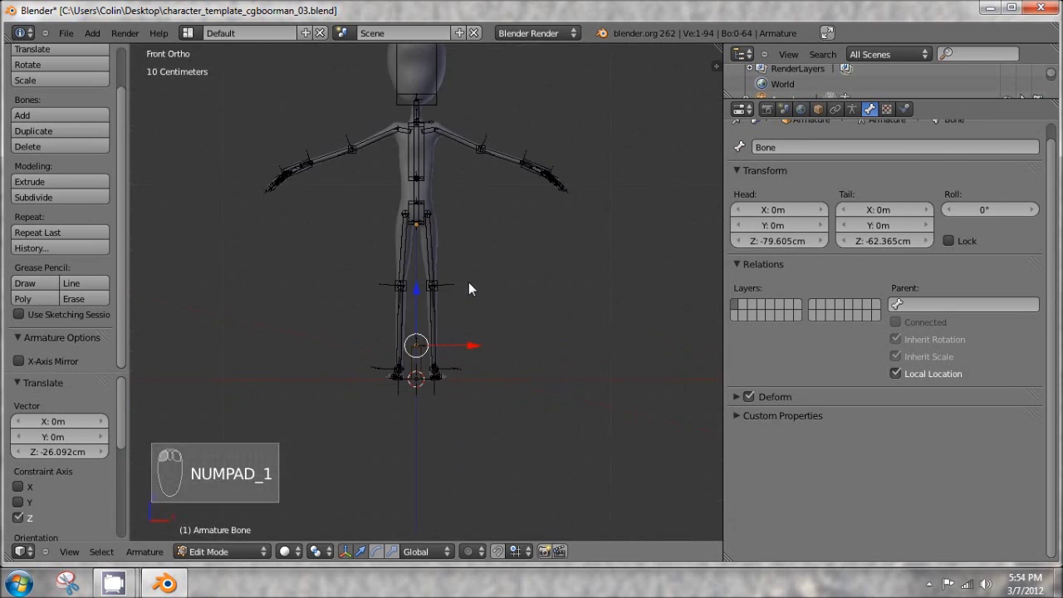
pyautogui.scroll(4, 468, 287)
pyautogui.rightClick(465, 305)
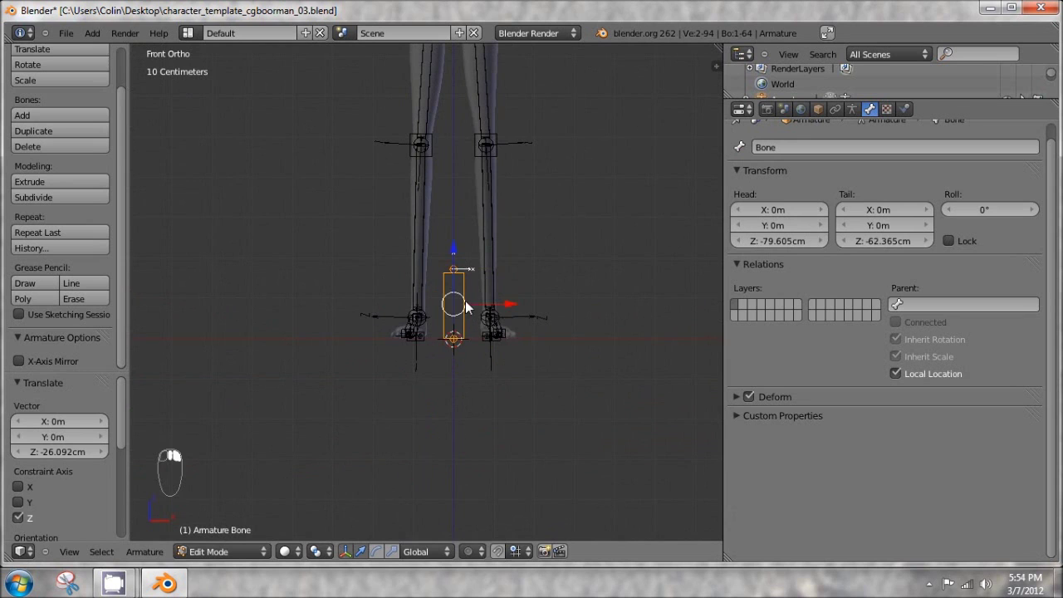
pyautogui.keyDown('shift'); pyautogui.scroll(3, 540, 244); pyautogui.keyUp('shift')
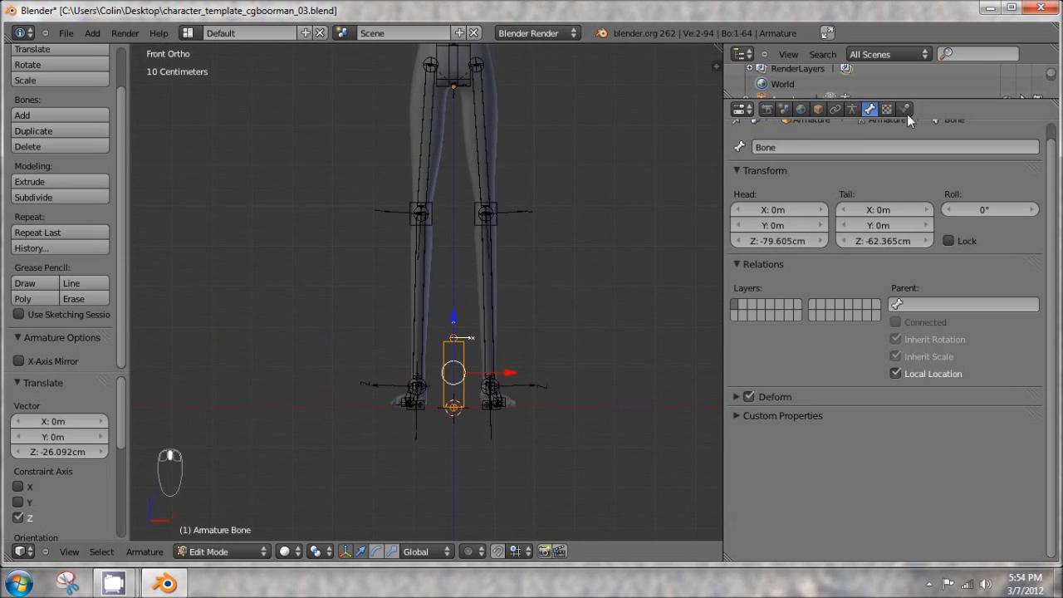
pyautogui.click(842, 147)
pyautogui.write('fred_controller')
pyautogui.press('Return')
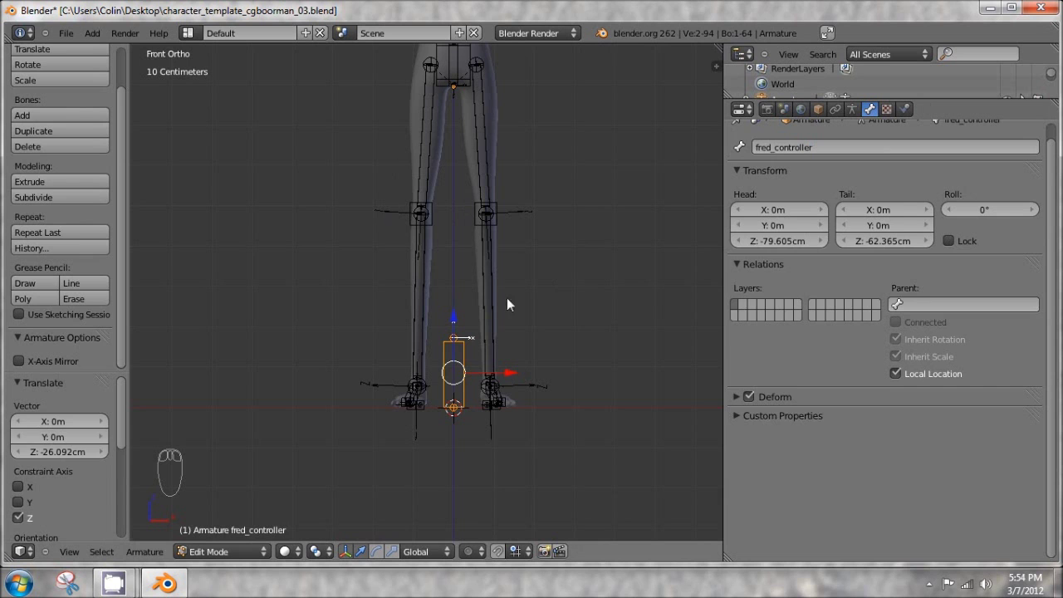
pyautogui.press('Tab')
pyautogui.press('Tab')
pyautogui.scroll(-3, 472, 336)
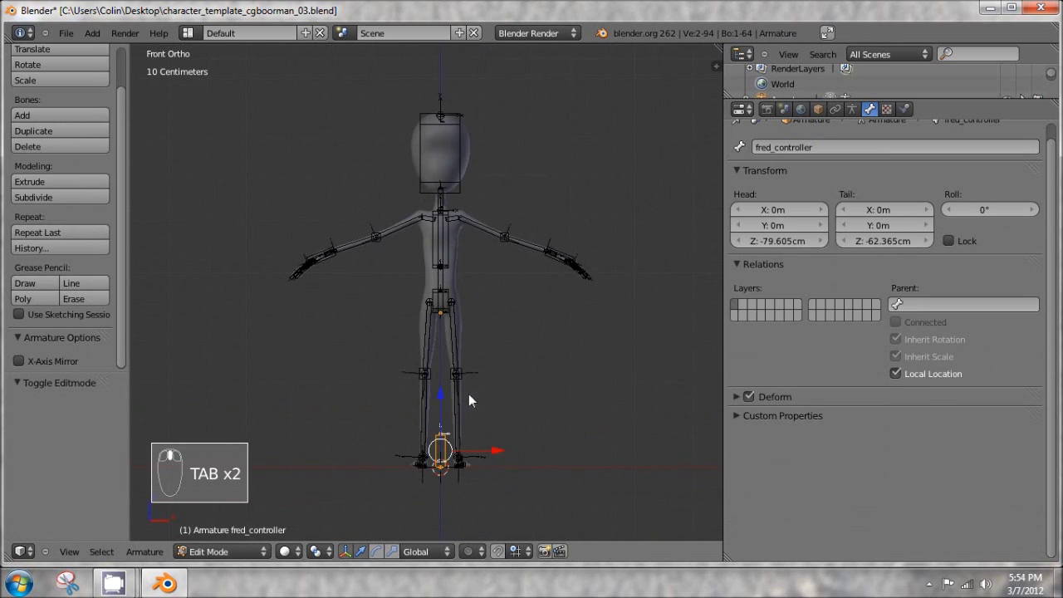
pyautogui.keyDown('shift'); pyautogui.moveTo(458, 304); pyautogui.dragTo(491, 265, button='middle'); pyautogui.keyUp('shift')
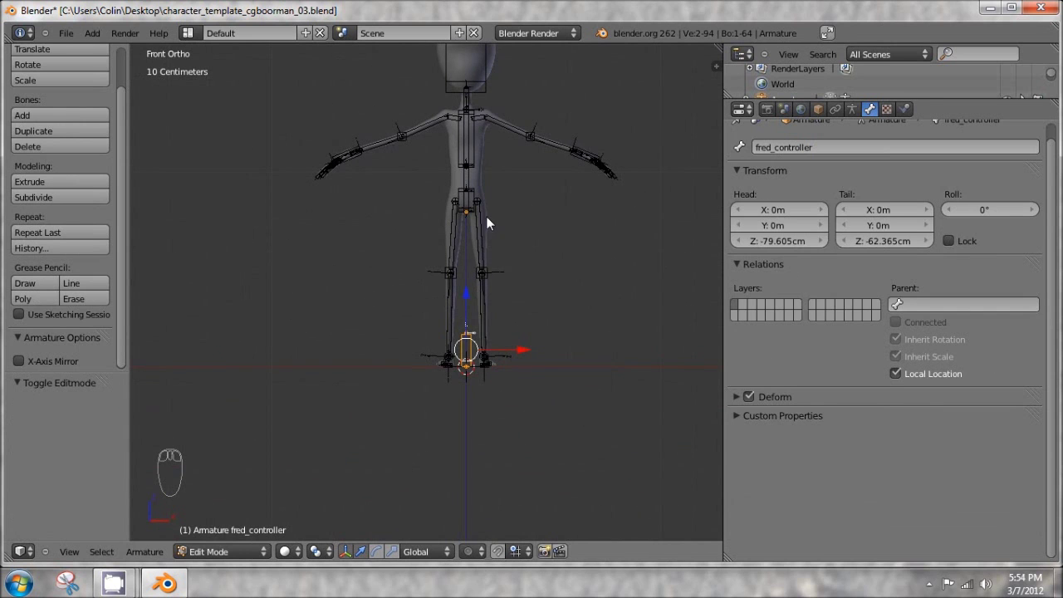
pyautogui.press('Tab')
pyautogui.moveTo(489, 235); pyautogui.dragTo(406, 213, button='middle')
pyautogui.press('Tab')
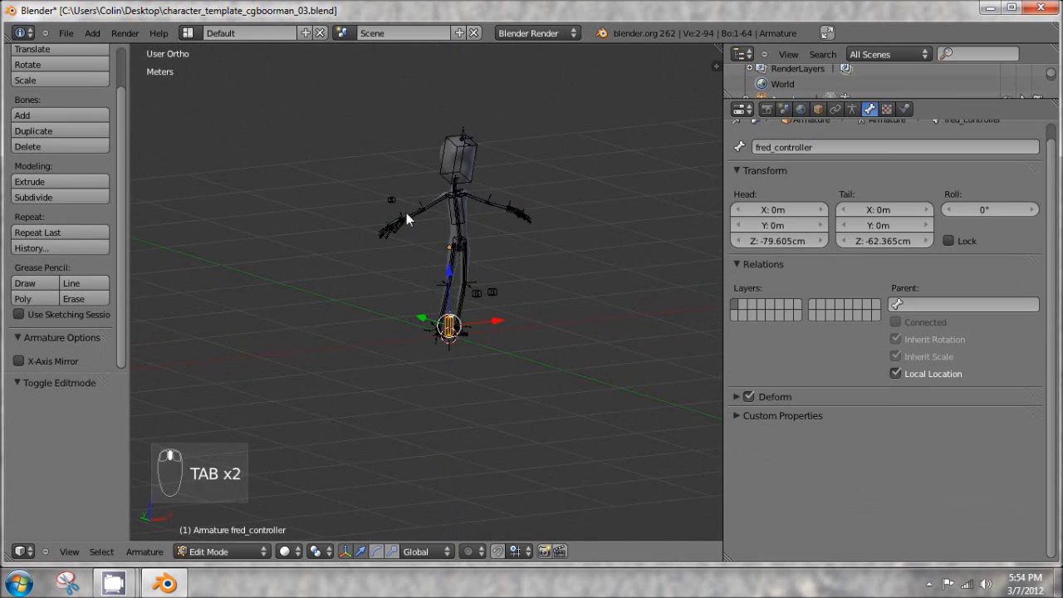
# Select the elbowIK and handIK bones on both sides of the armature together in Edit Mode
pyautogui.scroll(3, 398, 196)
pyautogui.rightClick(371, 132)
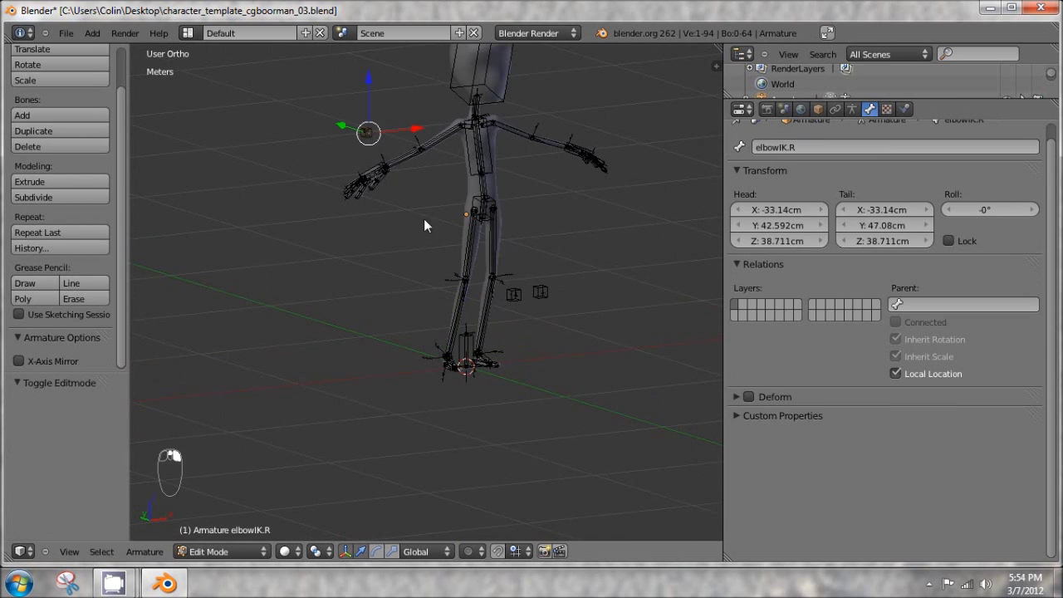
pyautogui.scroll(2, 423, 224)
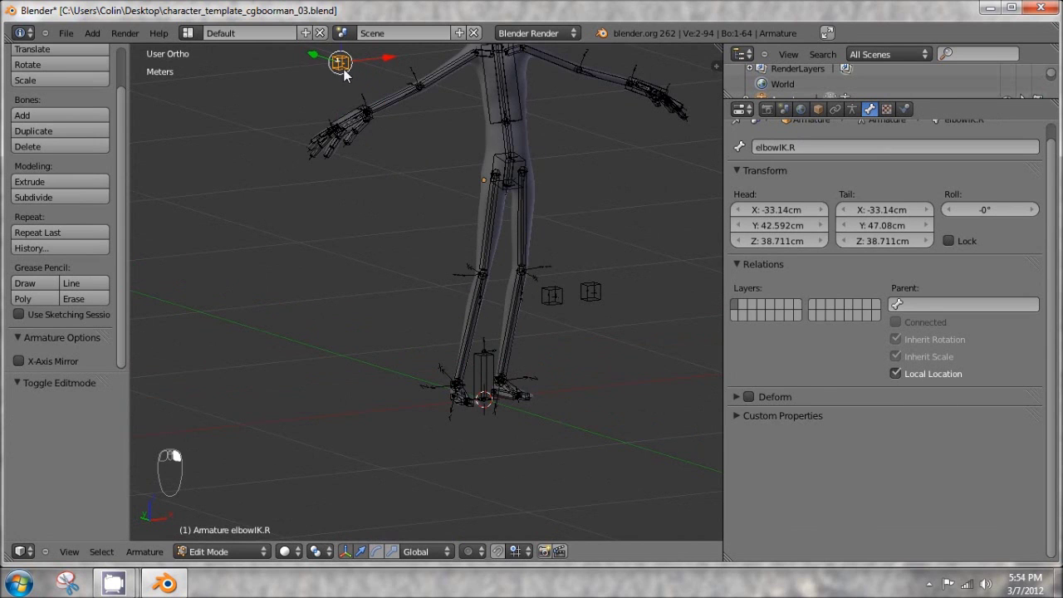
pyautogui.moveTo(632, 83); pyautogui.dragTo(589, 235, button='middle')
pyautogui.moveTo(536, 142); pyautogui.dragTo(494, 148, button='middle')
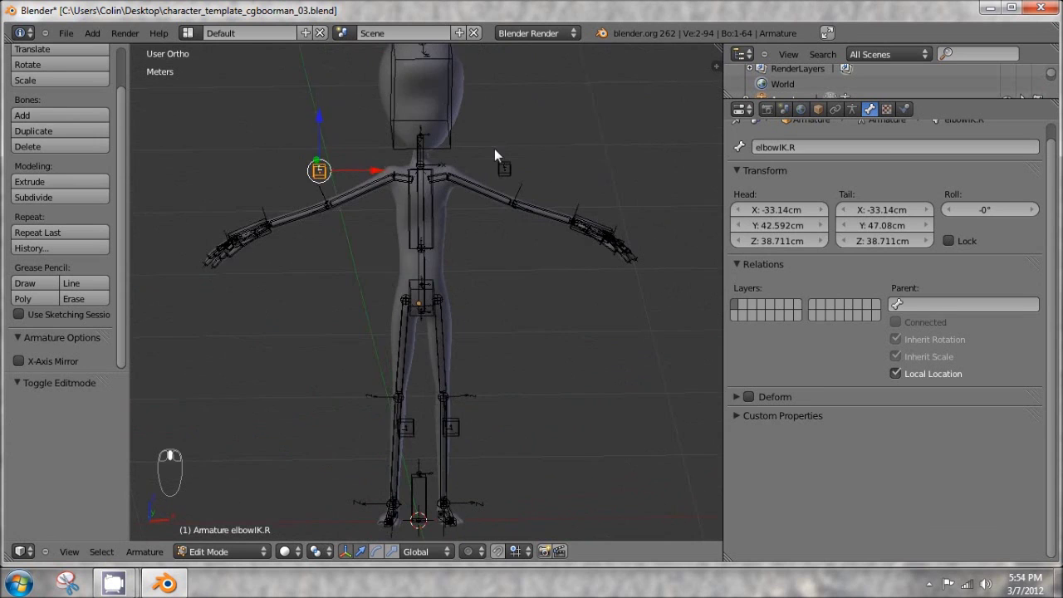
pyautogui.keyDown('shift'); pyautogui.rightClick(501, 171); pyautogui.keyUp('shift')
pyautogui.scroll(4, 215, 212)
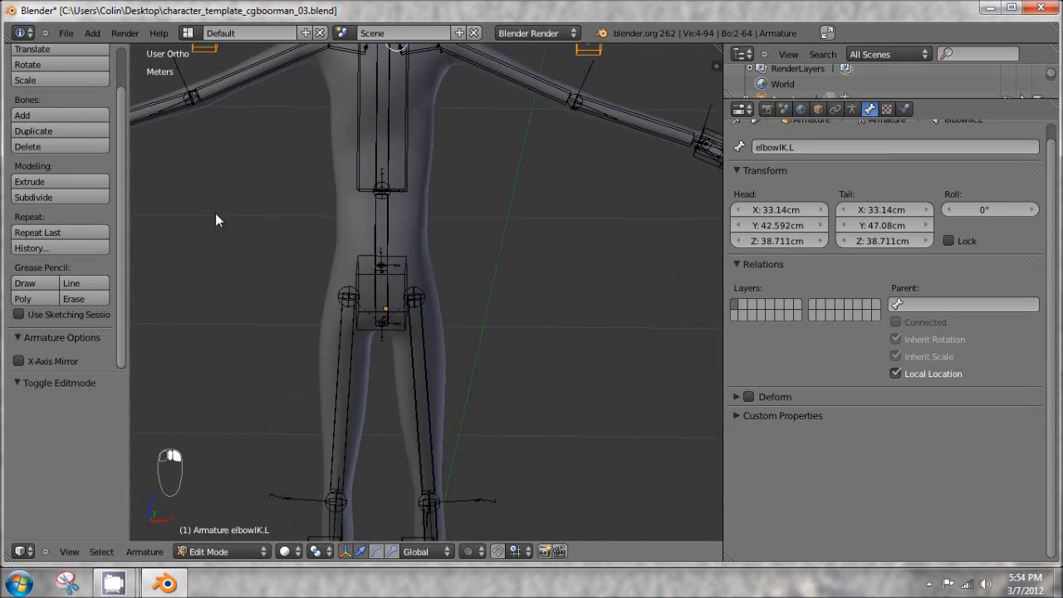
pyautogui.keyDown('shift'); pyautogui.moveTo(215, 215); pyautogui.dragTo(515, 328, button='middle'); pyautogui.keyUp('shift')
pyautogui.keyDown('shift'); pyautogui.rightClick(334, 251); pyautogui.keyUp('shift')
pyautogui.keyDown('shift'); pyautogui.moveTo(715, 220); pyautogui.dragTo(415, 277, button='middle'); pyautogui.keyUp('shift')
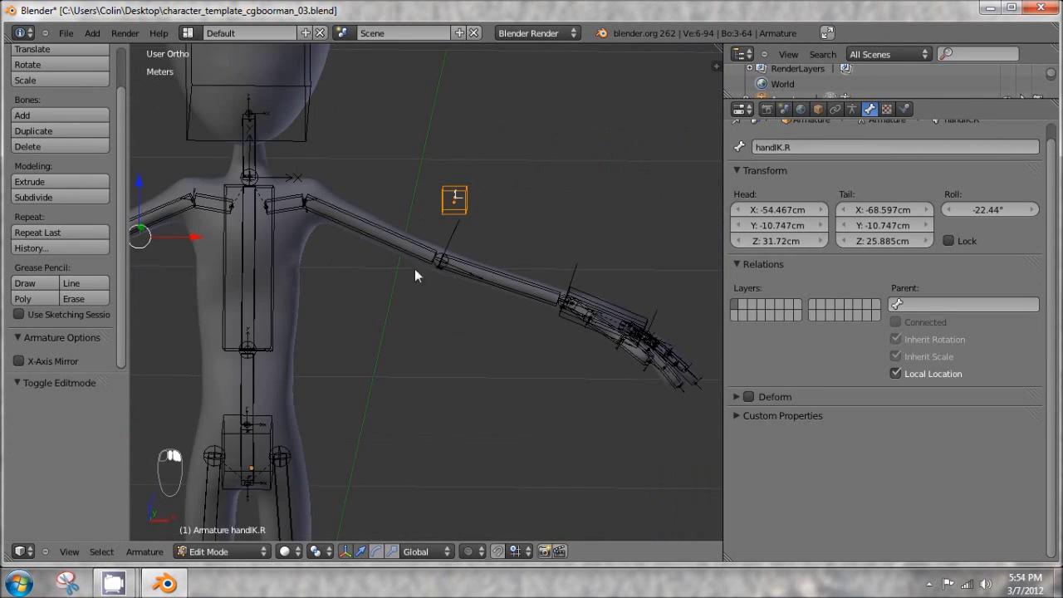
pyautogui.keyDown('shift'); pyautogui.rightClick(599, 294); pyautogui.keyUp('shift')
pyautogui.keyDown('shift'); pyautogui.moveTo(329, 303); pyautogui.dragTo(483, 219, button='middle'); pyautogui.keyUp('shift')
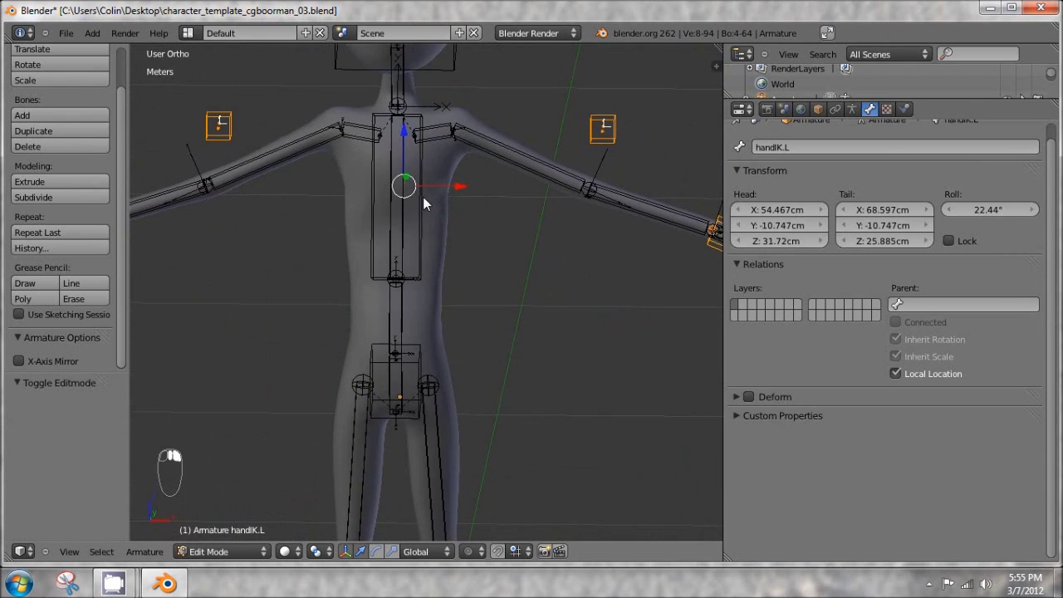
# Add the ribsIK and hips bones, both kneeIK bones and both foot_controller bones to the selection
pyautogui.keyDown('shift'); pyautogui.rightClick(423, 204); pyautogui.keyUp('shift')
pyautogui.keyDown('shift'); pyautogui.moveTo(423, 373); pyautogui.dragTo(434, 238, button='middle'); pyautogui.keyUp('shift')
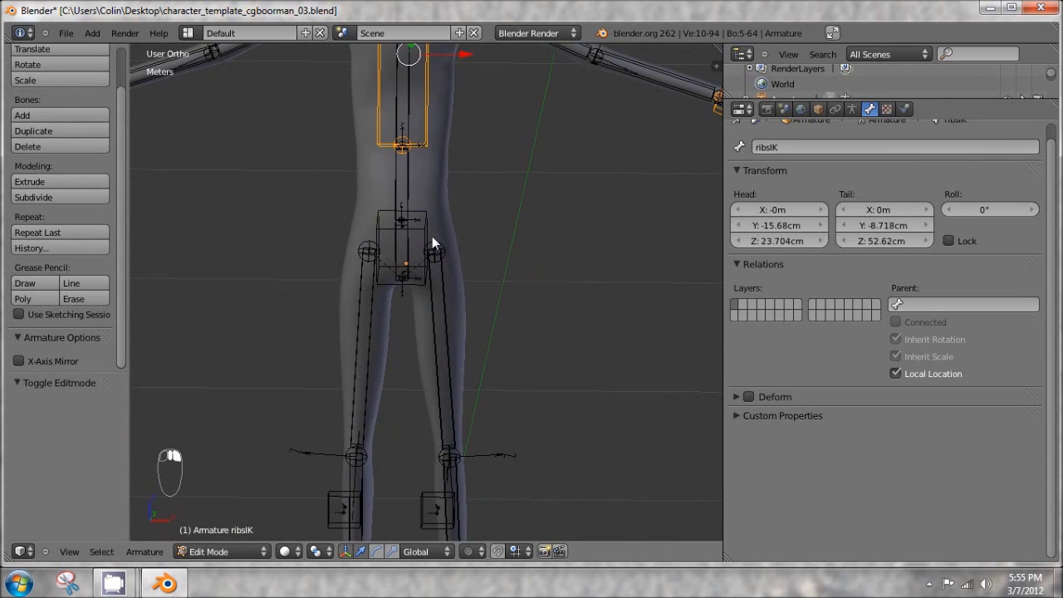
pyautogui.keyDown('shift'); pyautogui.rightClick(423, 235); pyautogui.keyUp('shift')
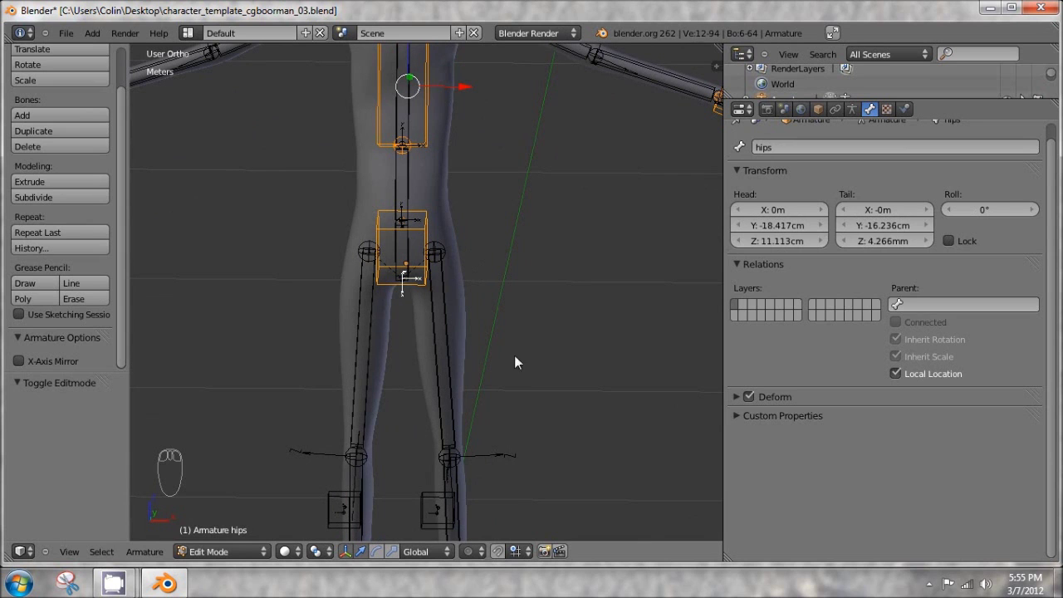
pyautogui.keyDown('shift'); pyautogui.scroll(-10, 521, 223); pyautogui.keyUp('shift')
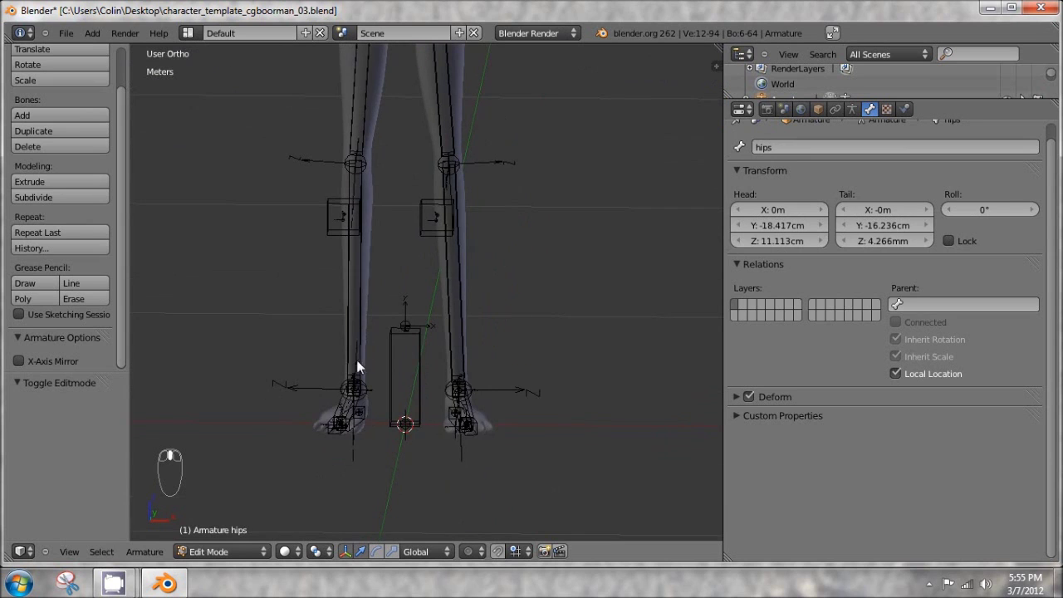
pyautogui.moveTo(357, 368); pyautogui.dragTo(343, 349, button='middle')
pyautogui.rightClick(366, 223)
pyautogui.keyDown('shift'); pyautogui.rightClick(277, 213); pyautogui.keyUp('shift')
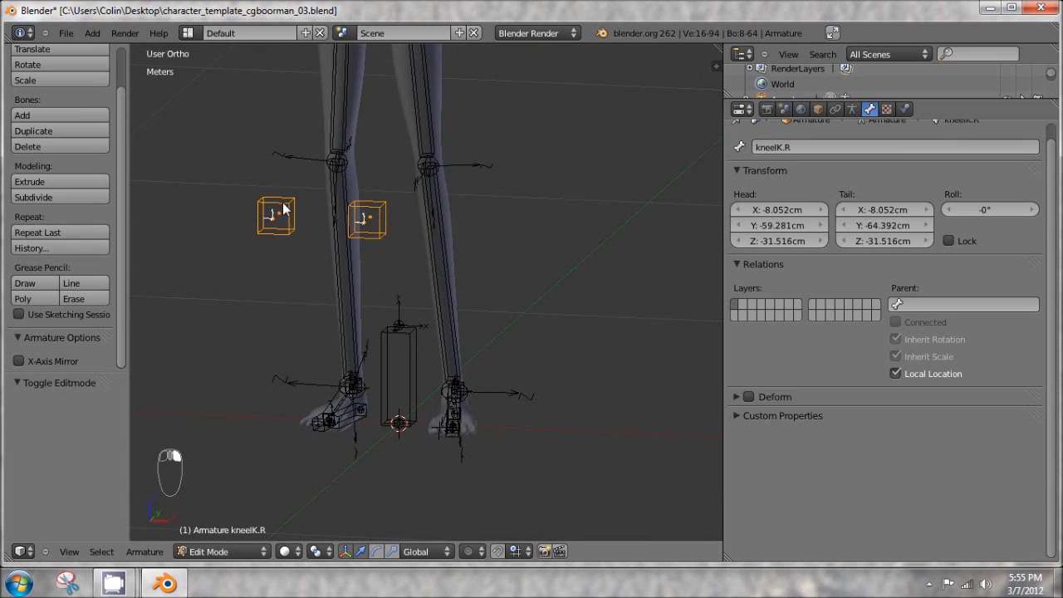
pyautogui.keyDown('shift'); pyautogui.rightClick(354, 418); pyautogui.keyUp('shift')
pyautogui.moveTo(354, 418); pyautogui.dragTo(406, 369, button='middle')
pyautogui.keyDown('shift'); pyautogui.rightClick(476, 438); pyautogui.keyUp('shift')
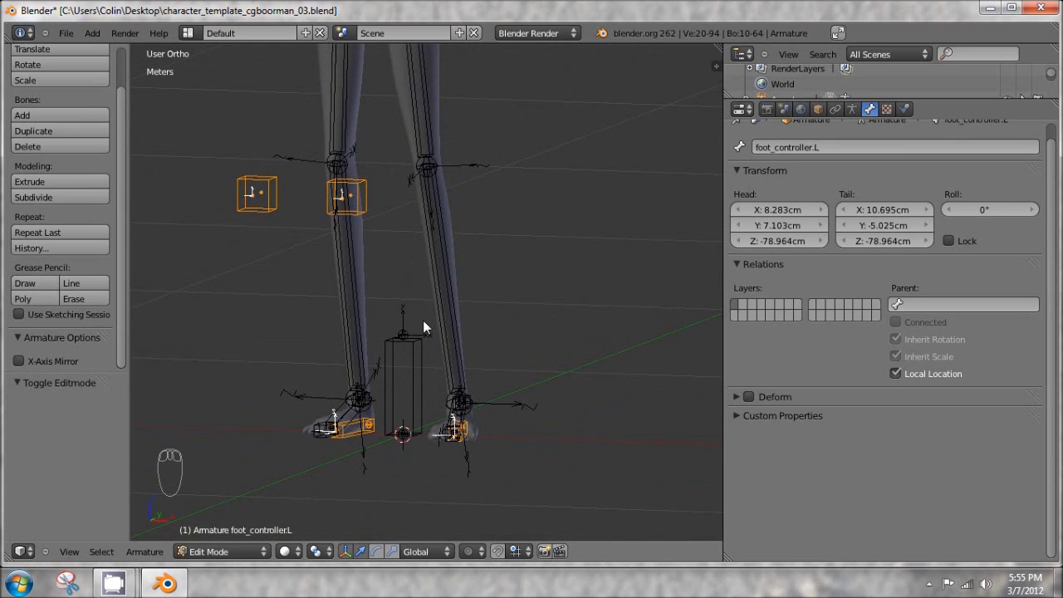
# Parent all the selected control bones to fred_controller, making it the active bone and using Keep Offset
pyautogui.keyDown('shift'); pyautogui.rightClick(415, 358); pyautogui.keyUp('shift')
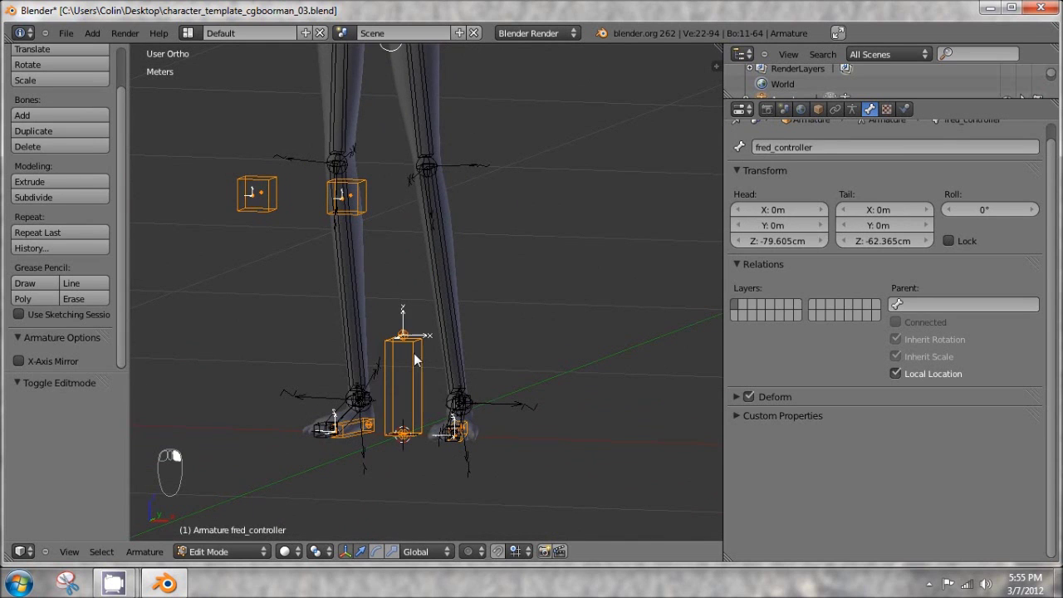
pyautogui.hotkey('ctrl', 'p')
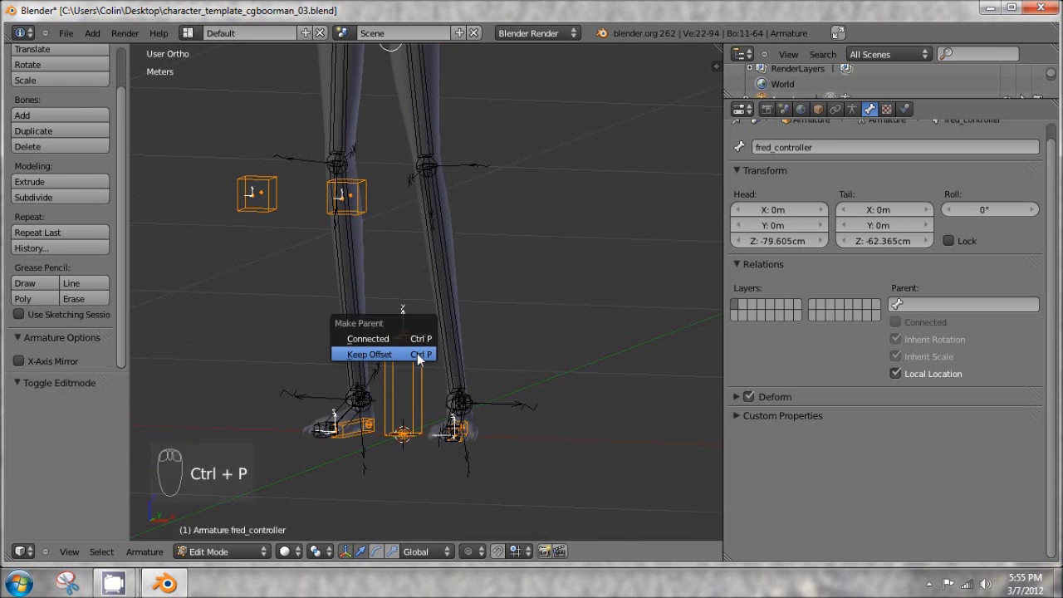
pyautogui.click(418, 353)
pyautogui.scroll(-4, 465, 403)
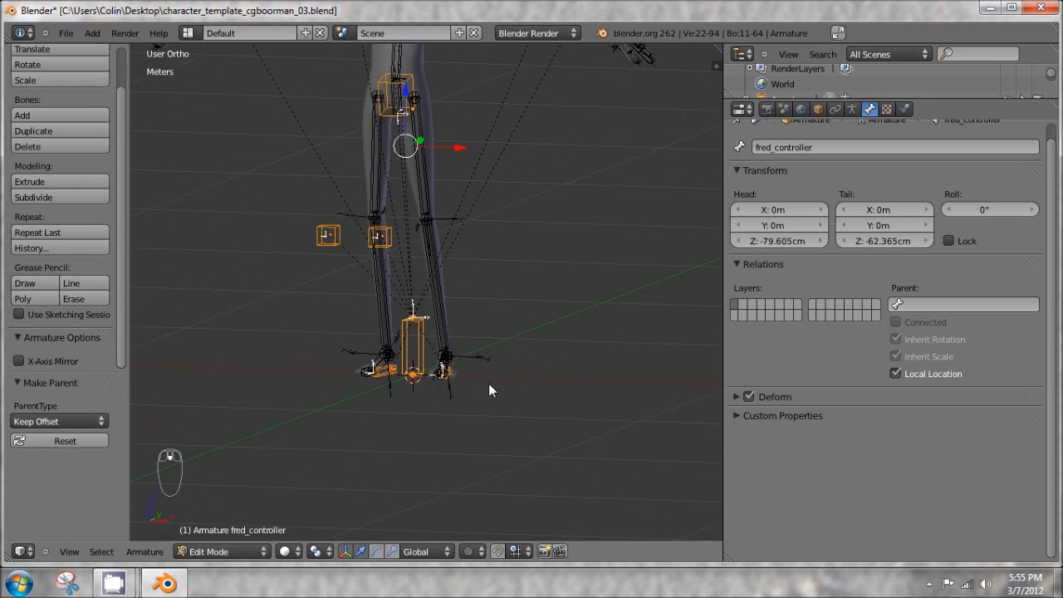
pyautogui.scroll(-3, 520, 146)
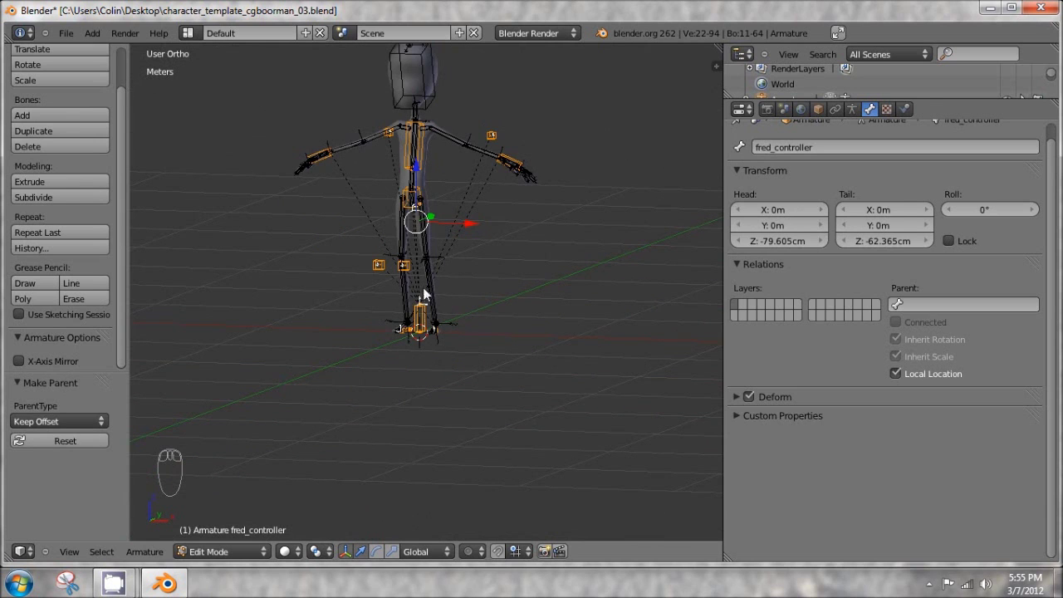
# Test moving the whole rig in Pose Mode with only fred_controller selected, and cancel the move
pyautogui.press('Tab')
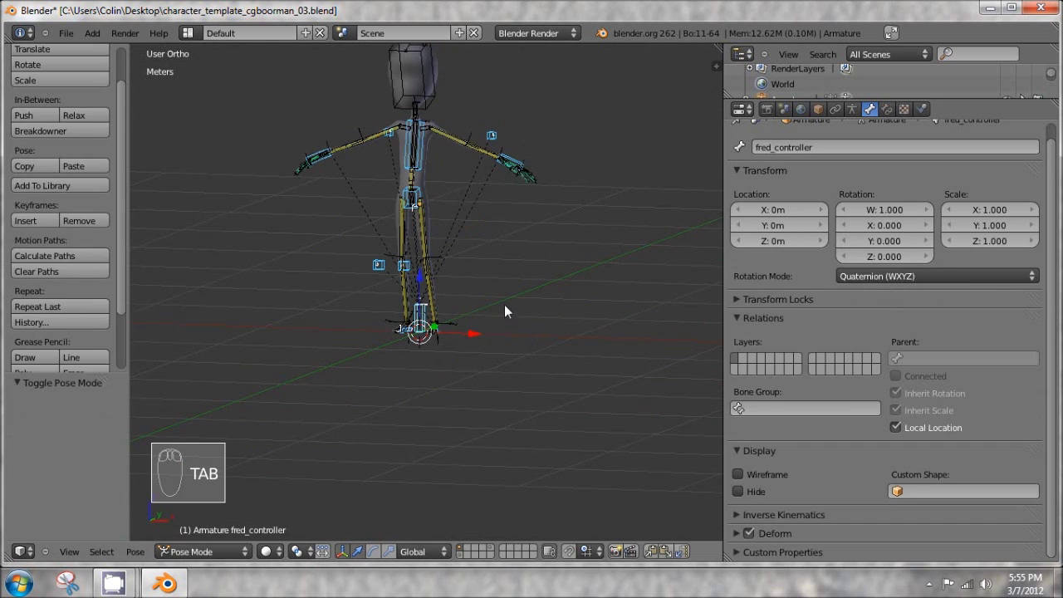
pyautogui.rightClick(422, 314)
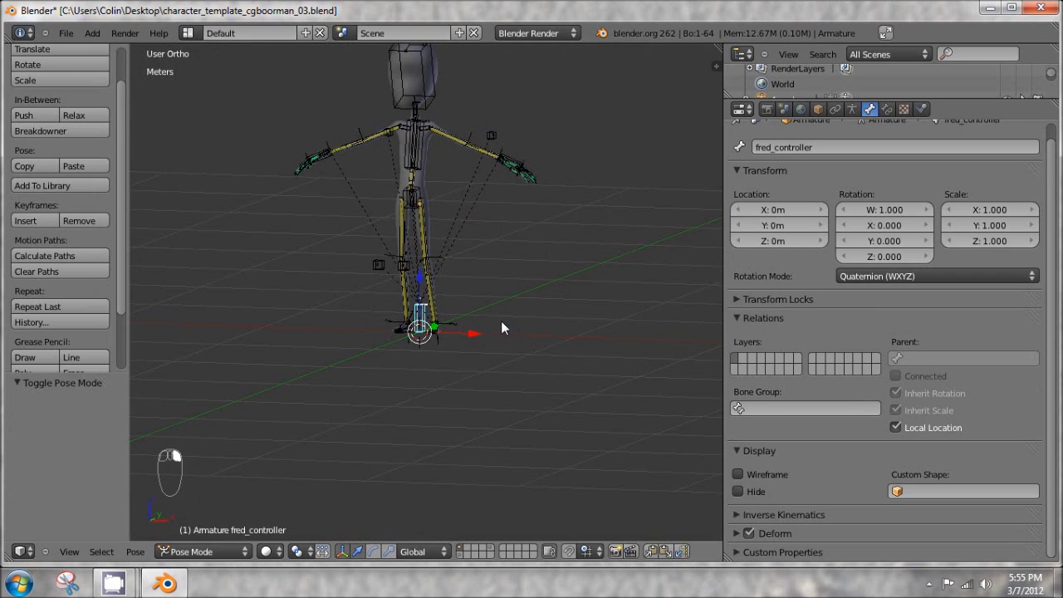
pyautogui.press('g')
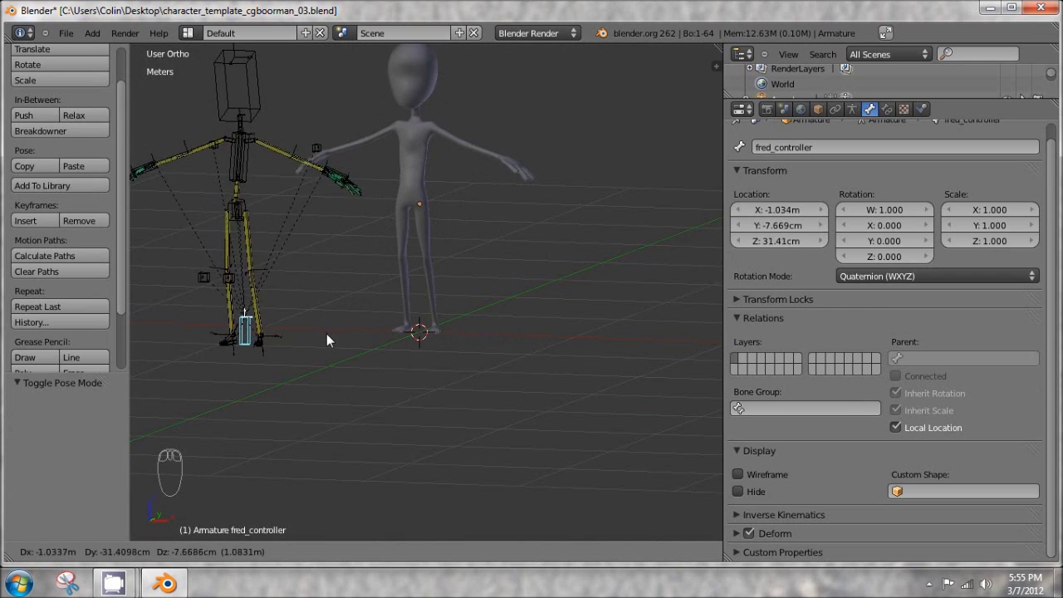
pyautogui.rightClick(629, 255)
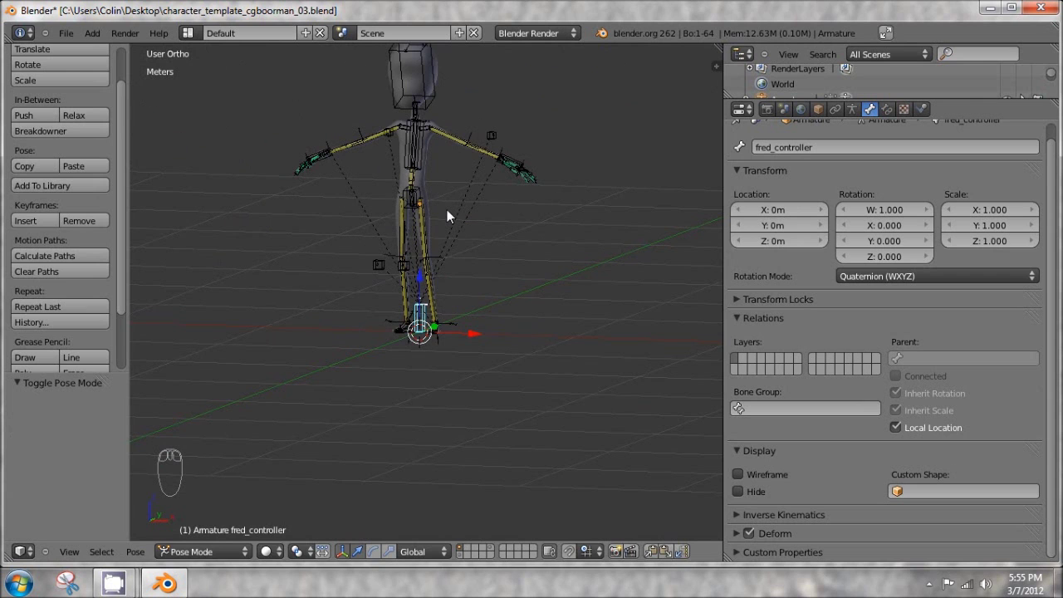
pyautogui.moveTo(473, 250); pyautogui.dragTo(491, 368, button='middle')
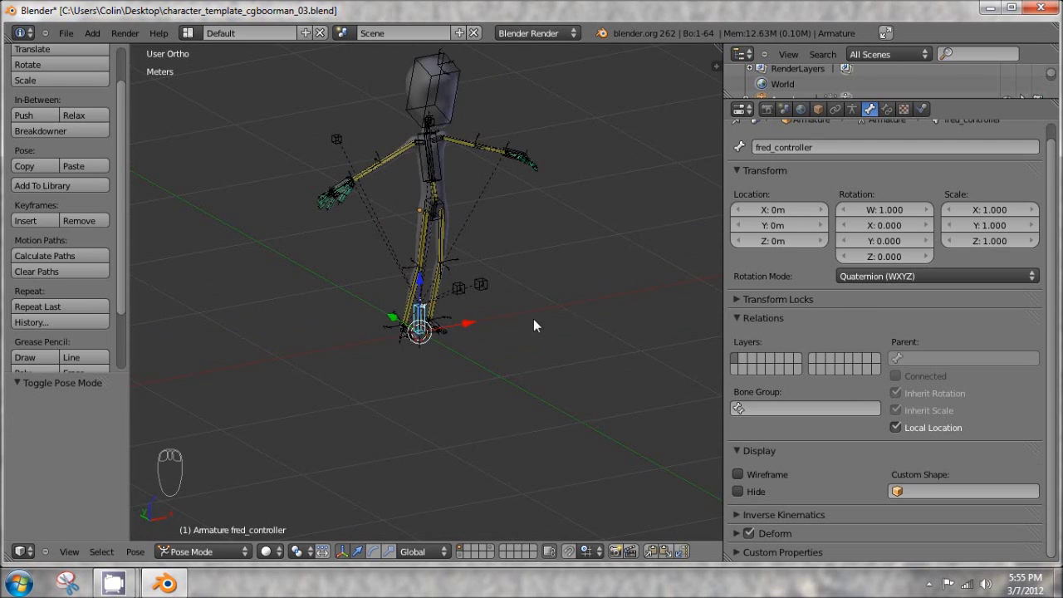
pyautogui.moveTo(474, 318); pyautogui.dragTo(447, 304, button='middle')
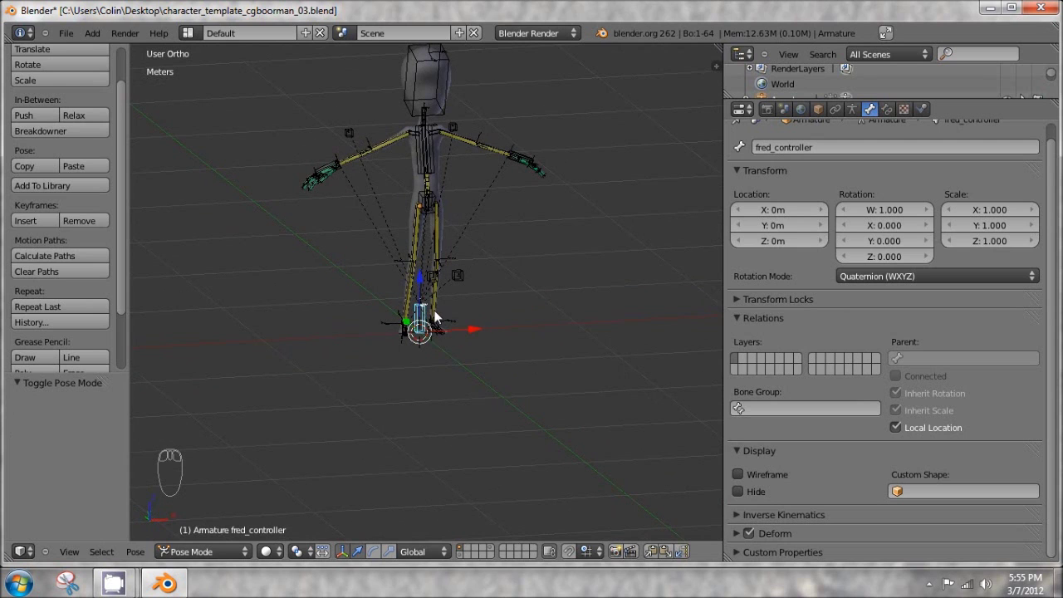
pyautogui.press('KP_1')
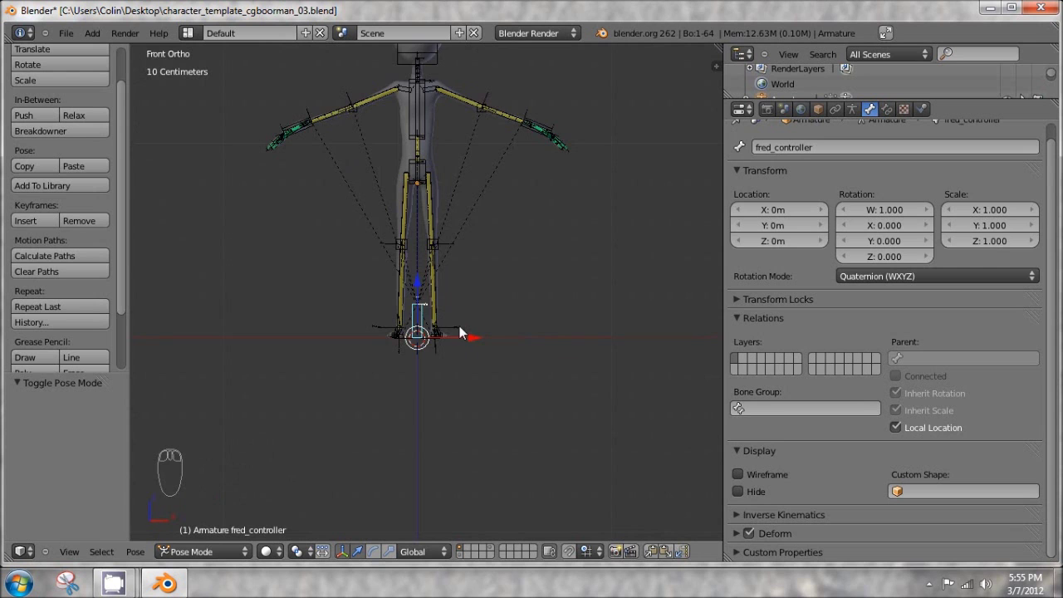
pyautogui.moveTo(398, 315); pyautogui.dragTo(449, 311, button='middle')
pyautogui.scroll(3, 463, 373)
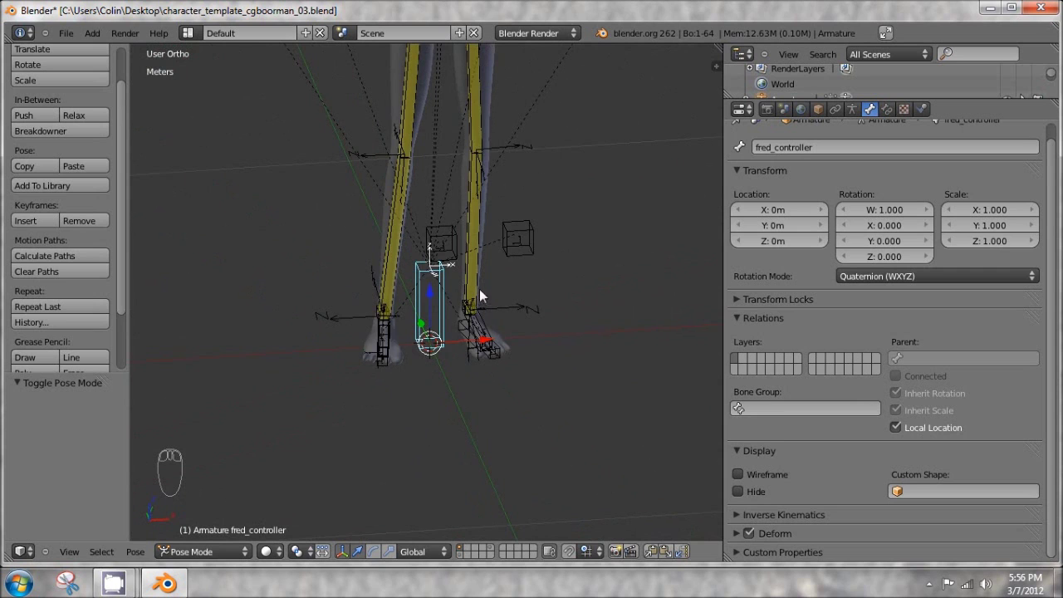
pyautogui.scroll(-2, 486, 291)
pyautogui.scroll(-3, 499, 292)
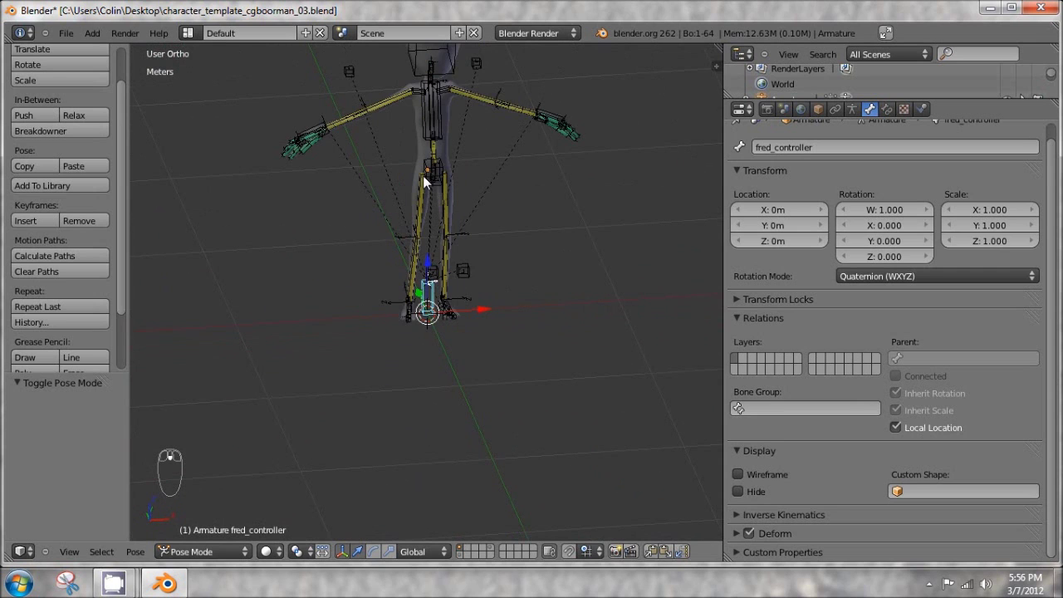
# Save over the current file, and save a new version on the Desktop as character_template_cgboorman_04.blend
pyautogui.hotkey('ctrl', 's')
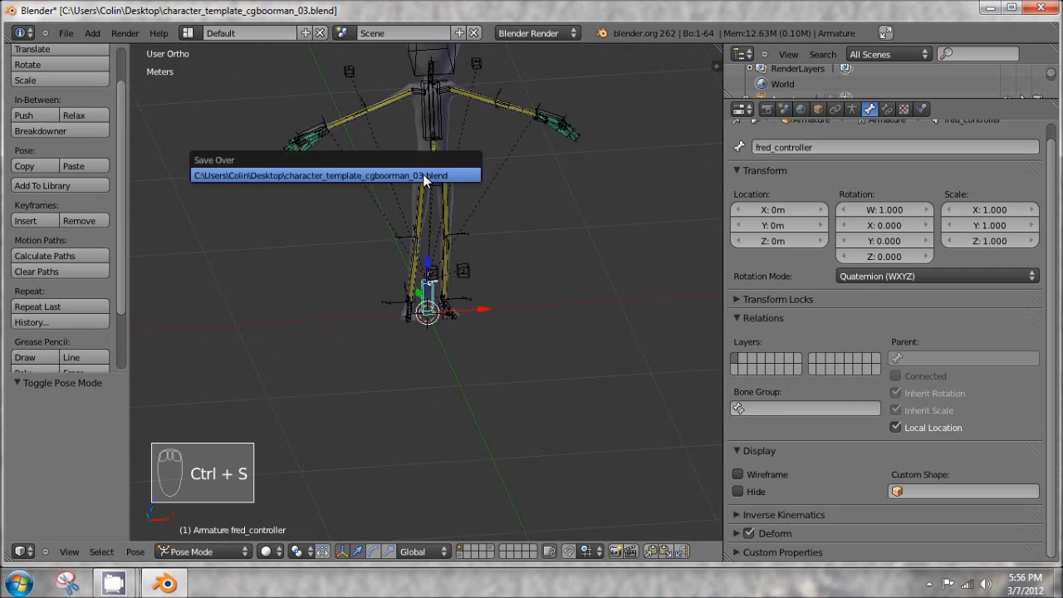
pyautogui.click(423, 174)
pyautogui.click(65, 33)
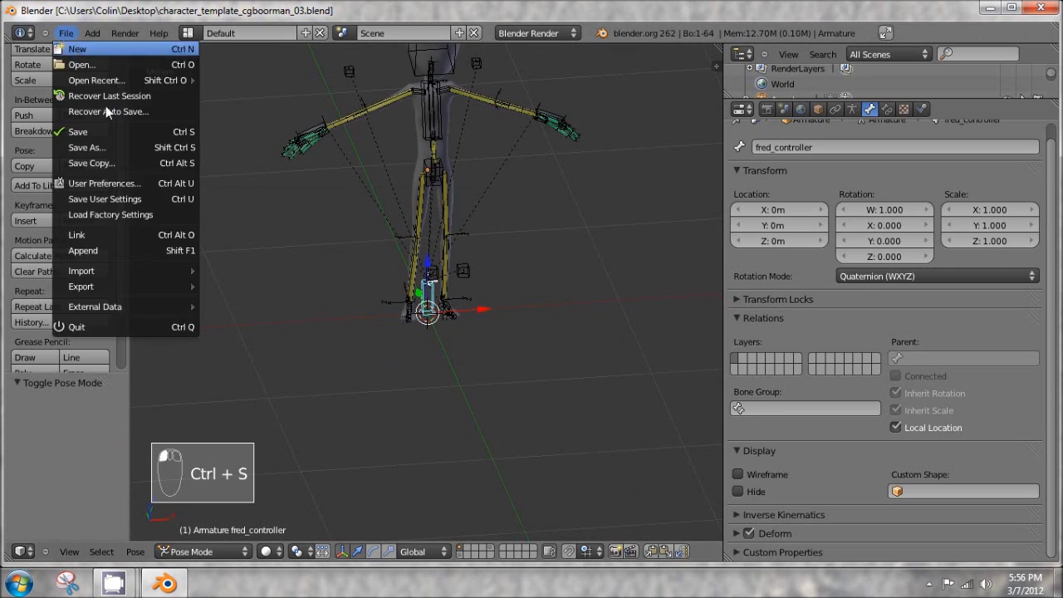
pyautogui.click(121, 149)
pyautogui.click(946, 92)
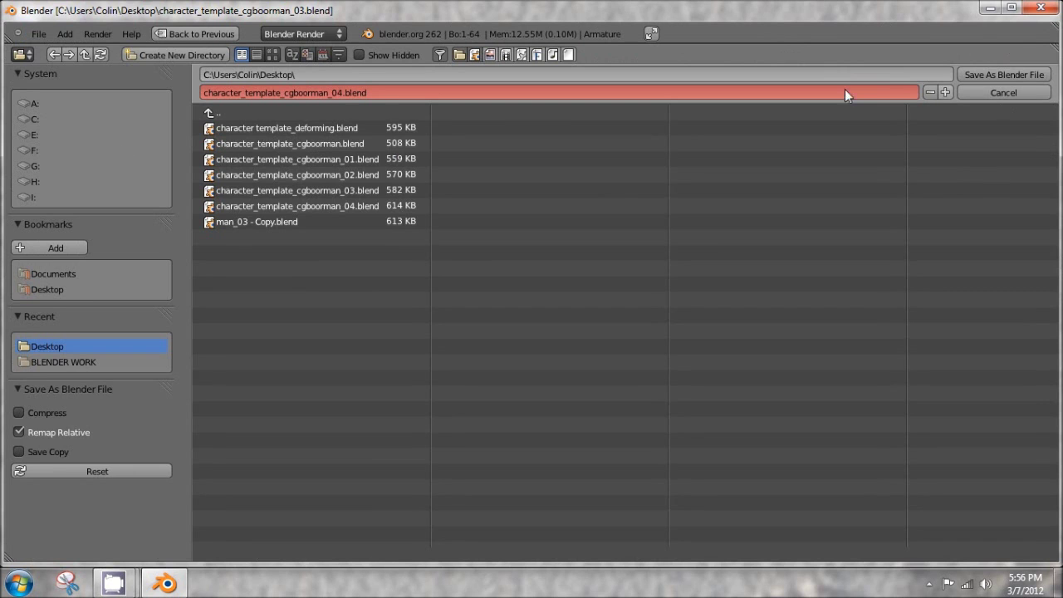
pyautogui.click(1006, 75)
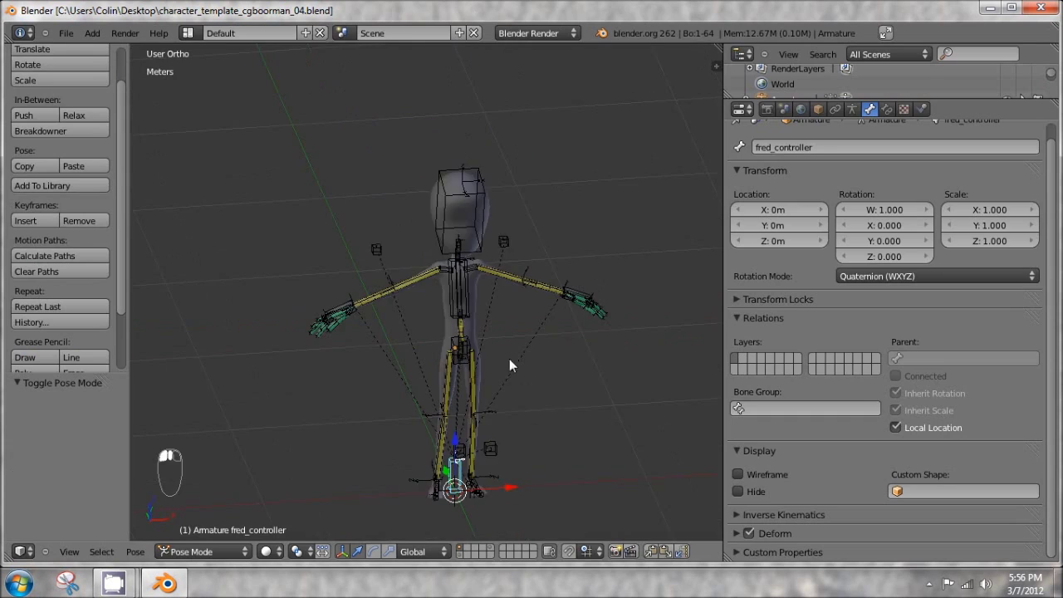
# Turn off Deform for the fred_controller bone between the character's feet
pyautogui.press('KP_1')
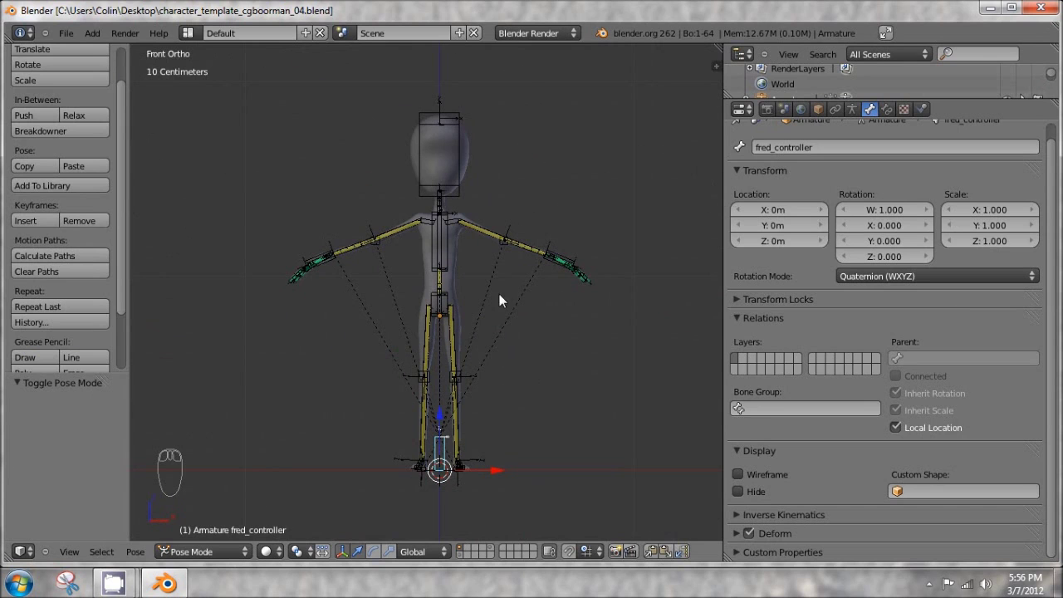
pyautogui.moveTo(545, 310); pyautogui.dragTo(515, 222, button='middle')
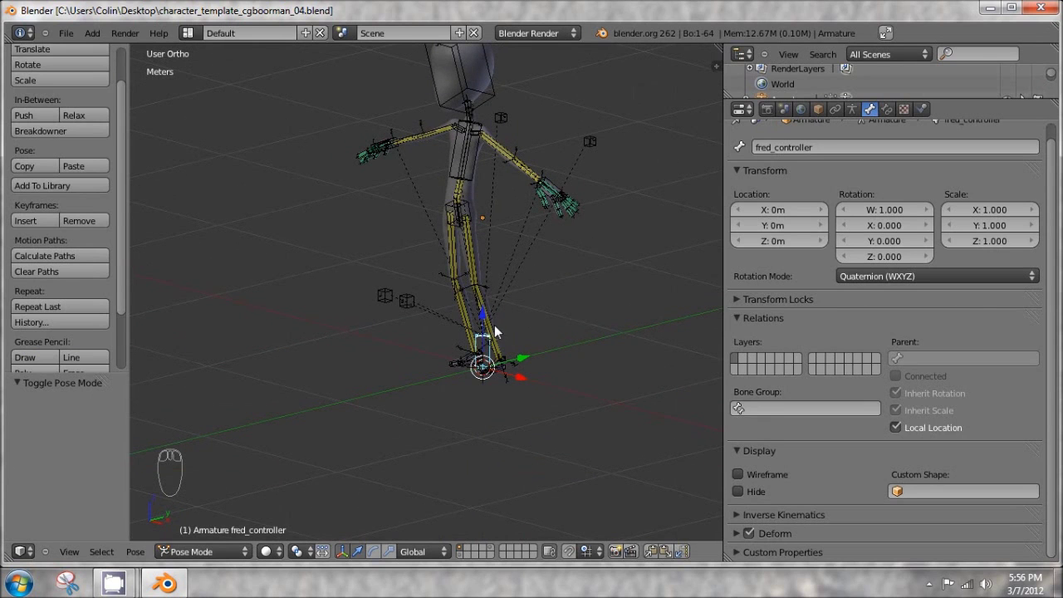
pyautogui.scroll(1, 472, 332)
pyautogui.scroll(3, 472, 331)
pyautogui.keyDown('shift'); pyautogui.moveTo(562, 365); pyautogui.dragTo(439, 182, button='middle'); pyautogui.keyUp('shift')
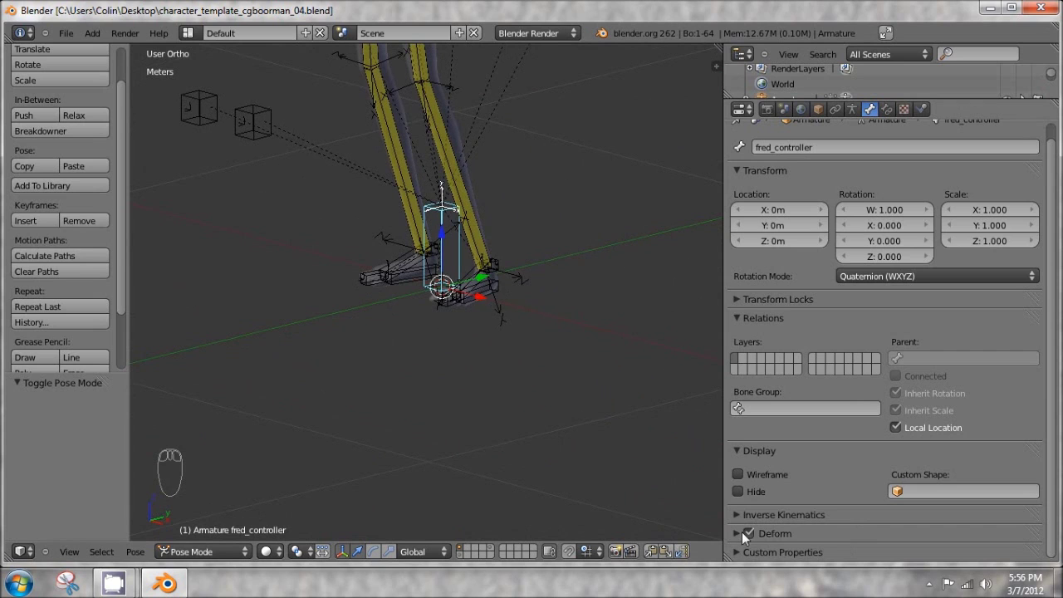
pyautogui.moveTo(531, 357); pyautogui.dragTo(457, 298, button='middle')
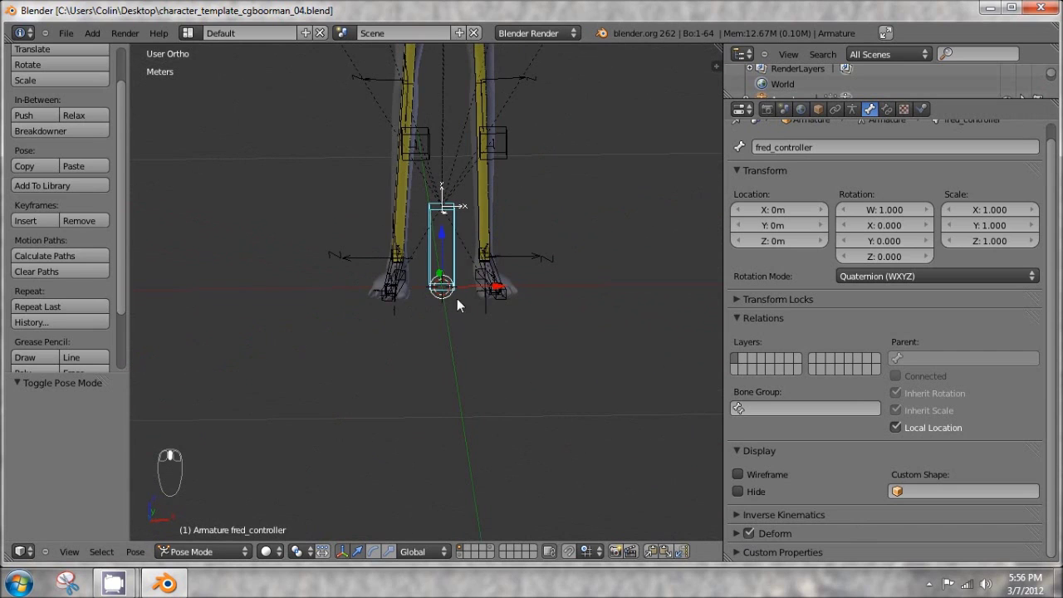
pyautogui.click(748, 533)
# Check the Deform setting of the foot_controller and kneeIK bones on both sides
pyautogui.moveTo(466, 316); pyautogui.dragTo(418, 285, button='middle')
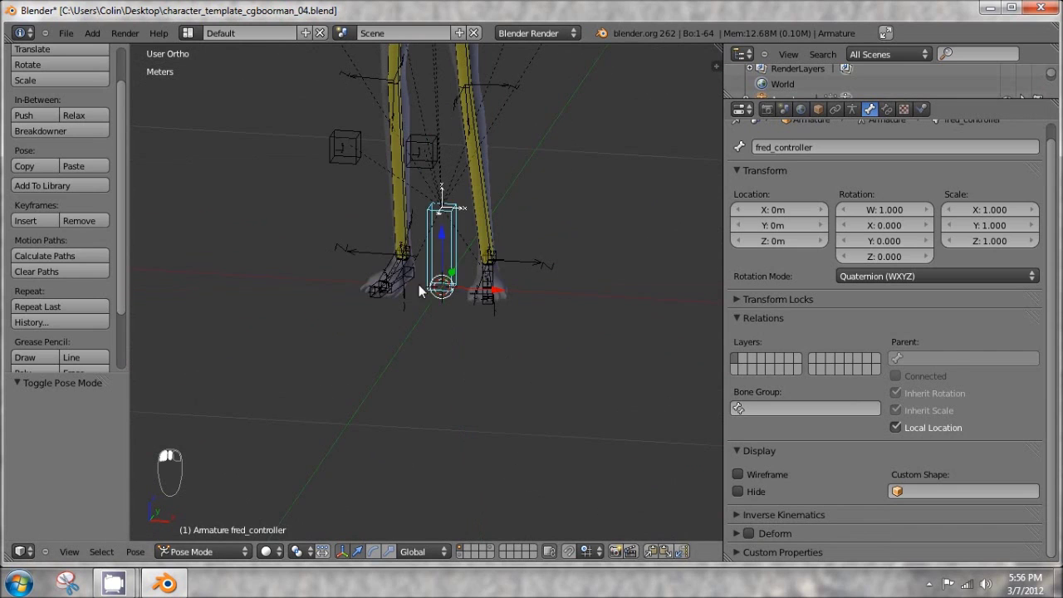
pyautogui.rightClick(410, 278)
pyautogui.moveTo(505, 287); pyautogui.dragTo(476, 279, button='middle')
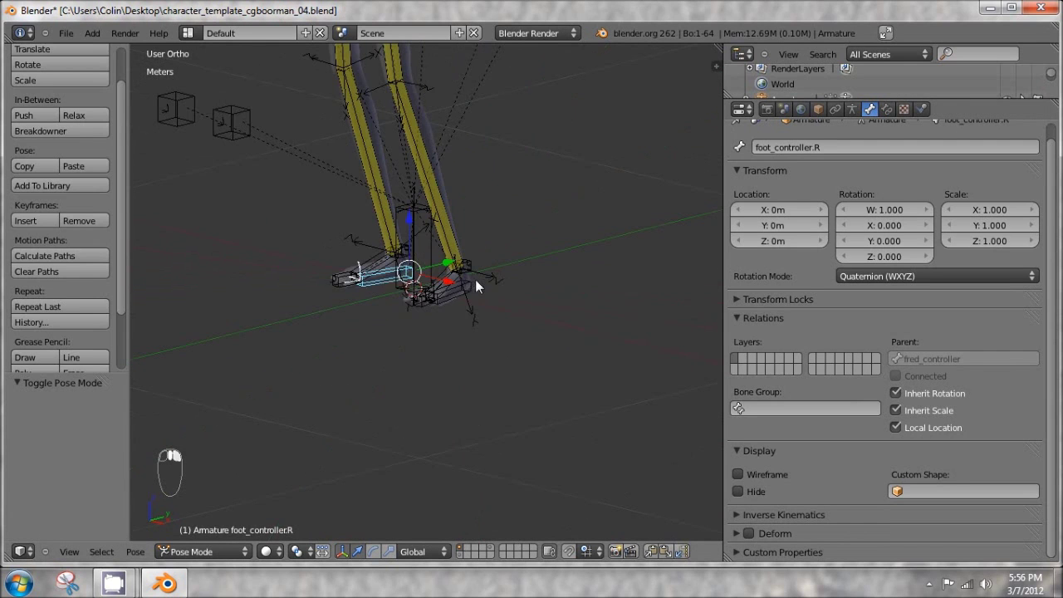
pyautogui.rightClick(467, 286)
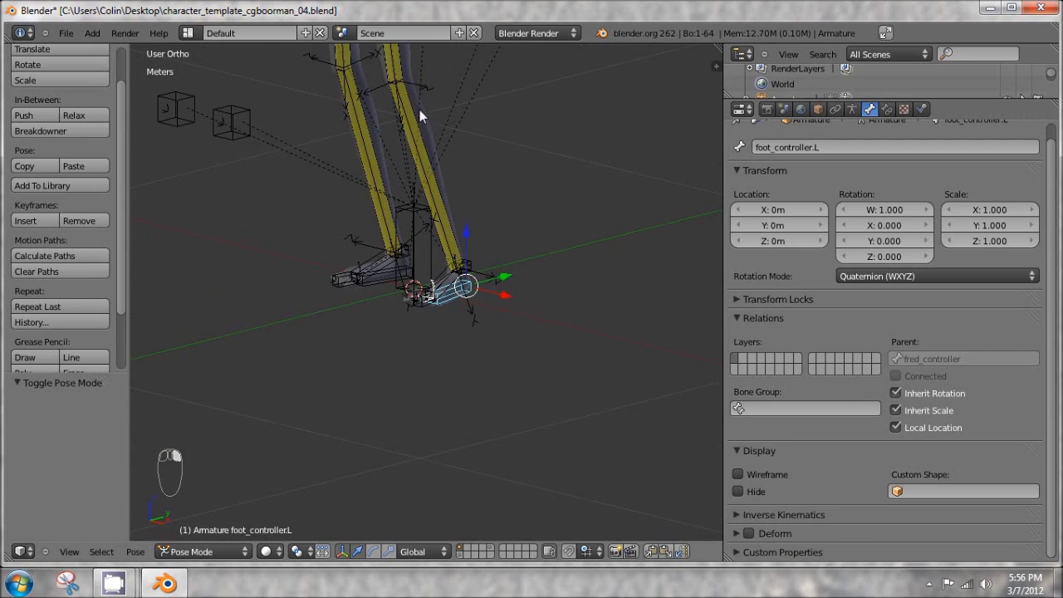
pyautogui.keyDown('shift'); pyautogui.moveTo(225, 110); pyautogui.dragTo(308, 223, button='middle'); pyautogui.keyUp('shift')
pyautogui.rightClick(315, 228)
pyautogui.rightClick(267, 214)
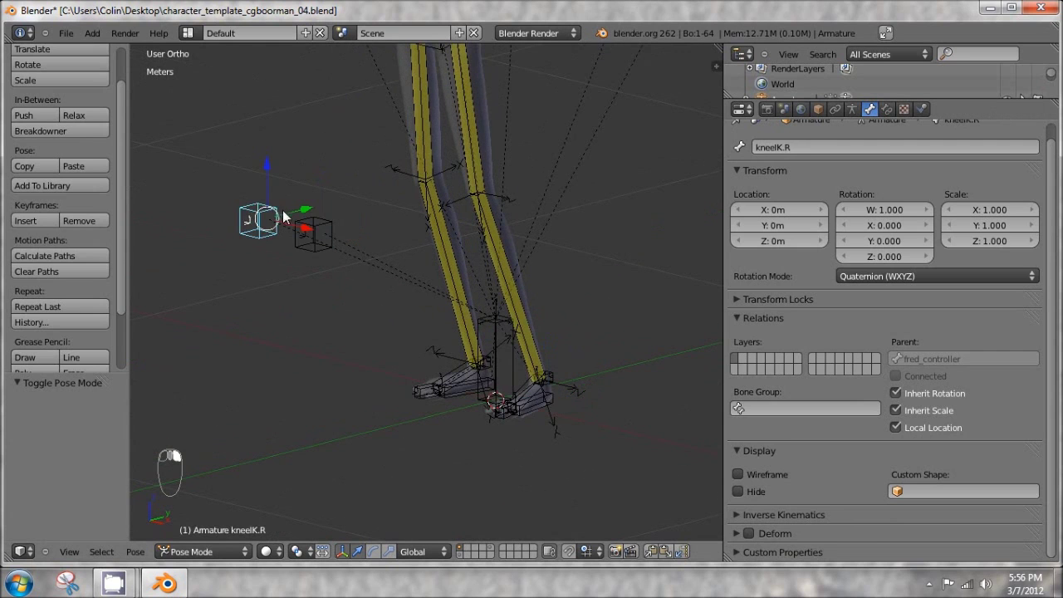
# Check the Deform setting of the handIK and elbowIK bones on both sides and of ribsIK
pyautogui.keyDown('shift'); pyautogui.moveTo(456, 196); pyautogui.dragTo(445, 489, button='middle'); pyautogui.keyUp('shift')
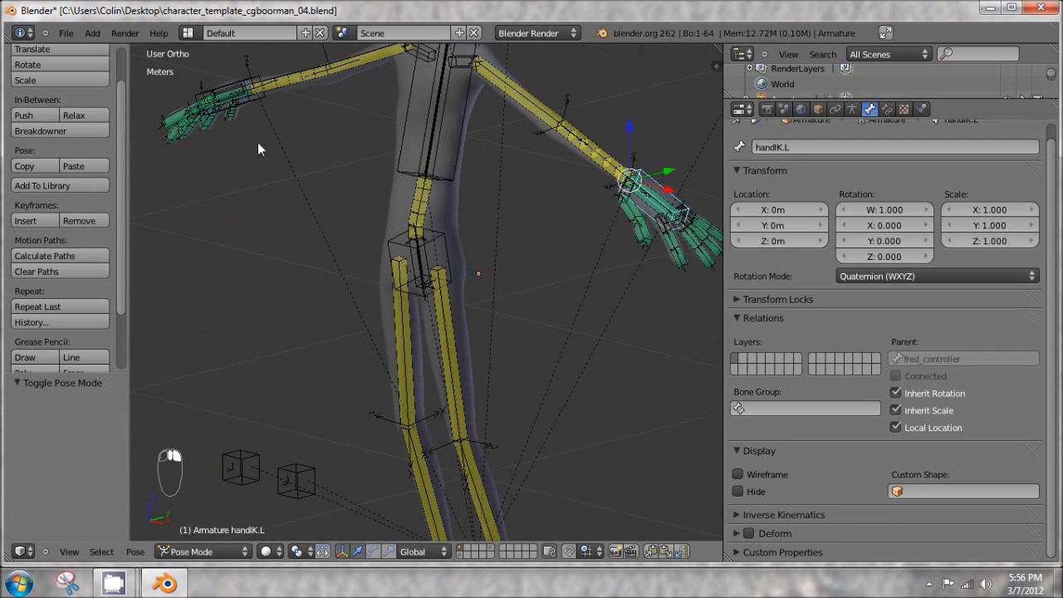
pyautogui.rightClick(234, 86)
pyautogui.moveTo(235, 86); pyautogui.dragTo(591, 175, button='middle')
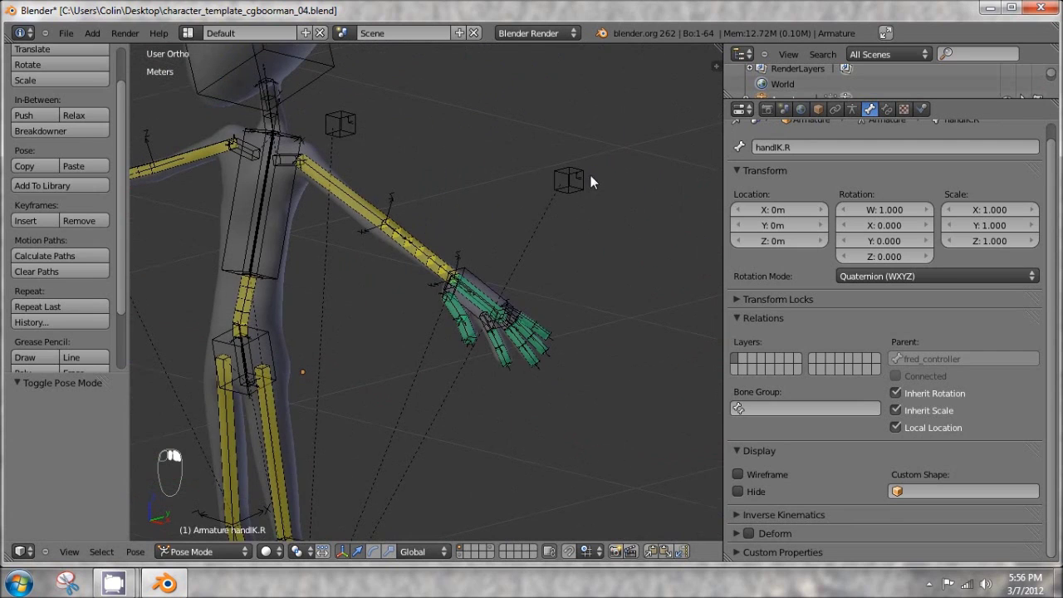
pyautogui.rightClick(590, 175)
pyautogui.rightClick(329, 115)
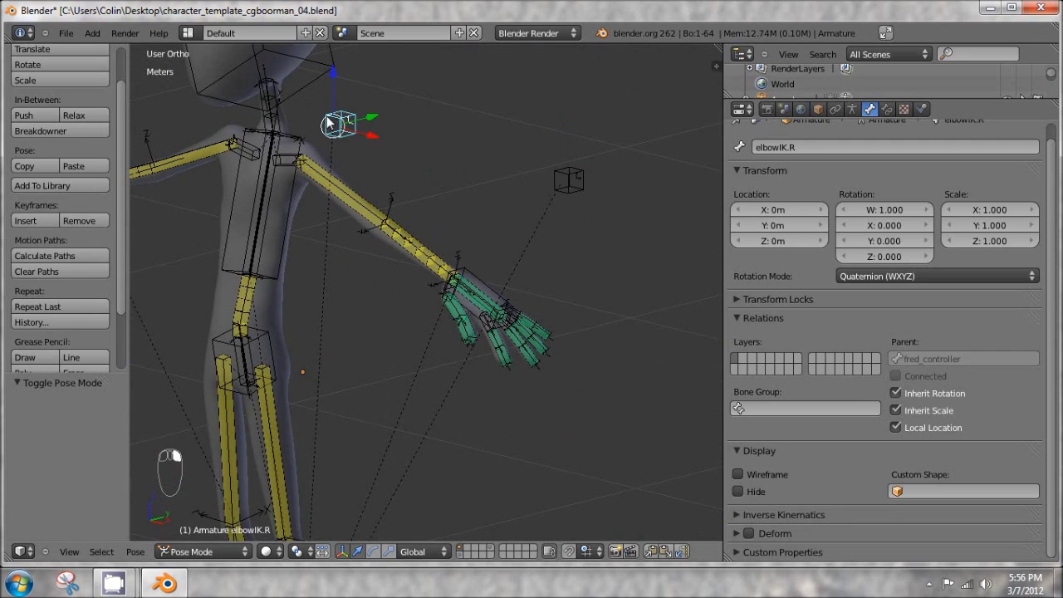
pyautogui.rightClick(295, 193)
pyautogui.keyDown('shift'); pyautogui.moveTo(359, 390); pyautogui.dragTo(459, 228, button='middle'); pyautogui.keyUp('shift')
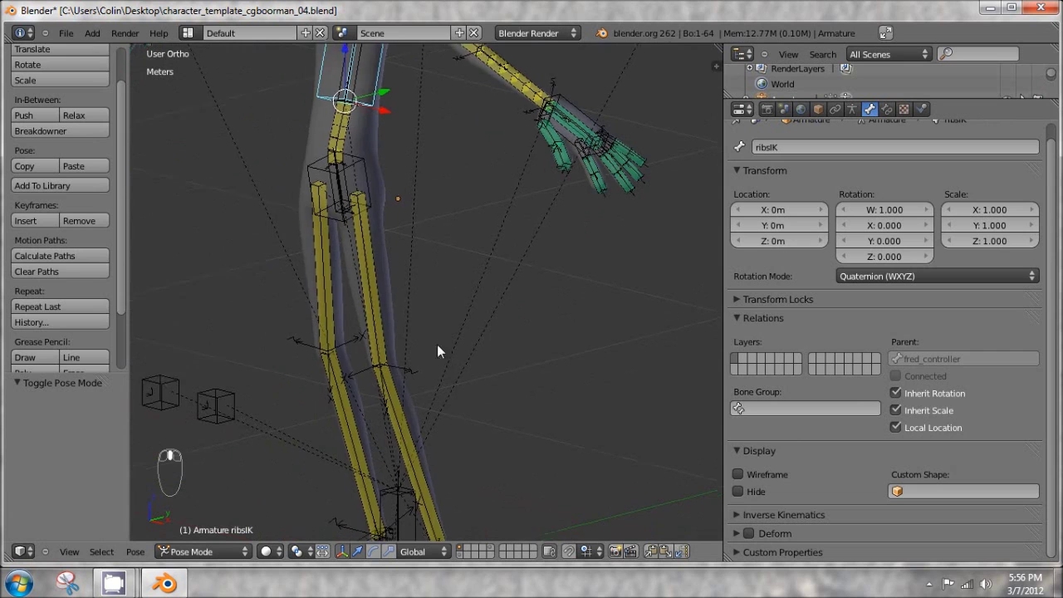
pyautogui.keyDown('shift'); pyautogui.moveTo(439, 351); pyautogui.dragTo(474, 178, button='middle'); pyautogui.keyUp('shift')
pyautogui.moveTo(631, 349); pyautogui.dragTo(494, 270, button='middle')
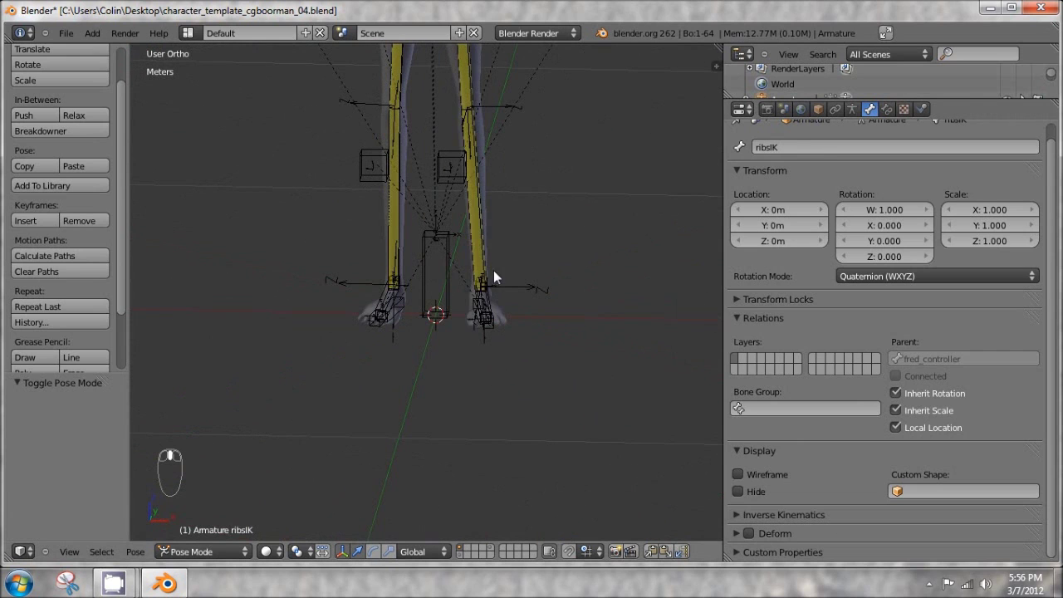
# Select the Cube character mesh together with the armature and parent it to the armature With Automatic Weights
pyautogui.rightClick(493, 270)
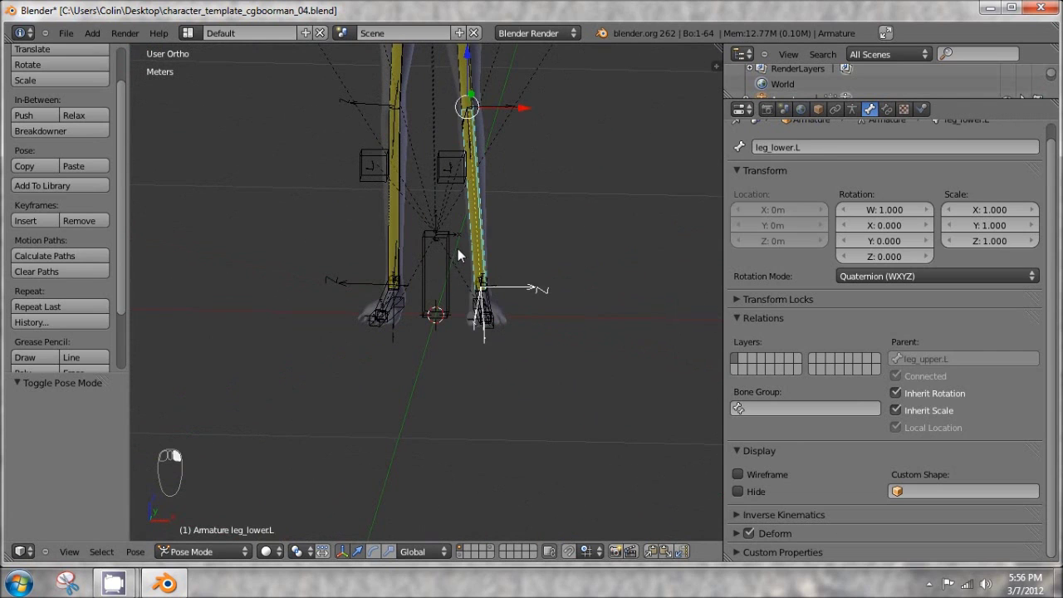
pyautogui.press('Tab')
pyautogui.press('Tab')
pyautogui.keyDown('shift'); pyautogui.moveTo(432, 244); pyautogui.dragTo(475, 255, button='middle'); pyautogui.keyUp('shift')
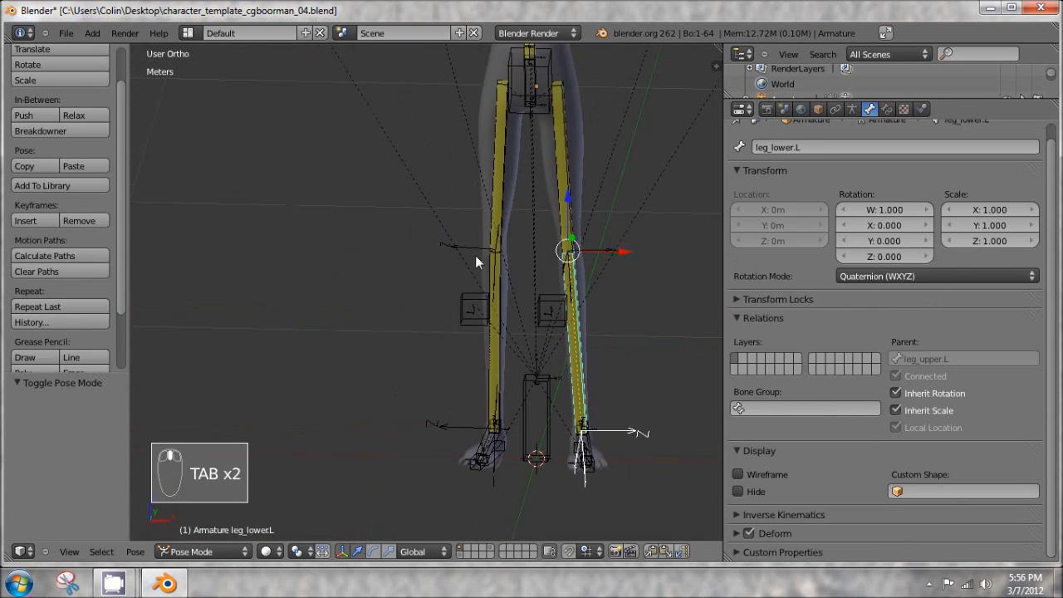
pyautogui.rightClick(490, 55)
pyautogui.scroll(2, 473, 279)
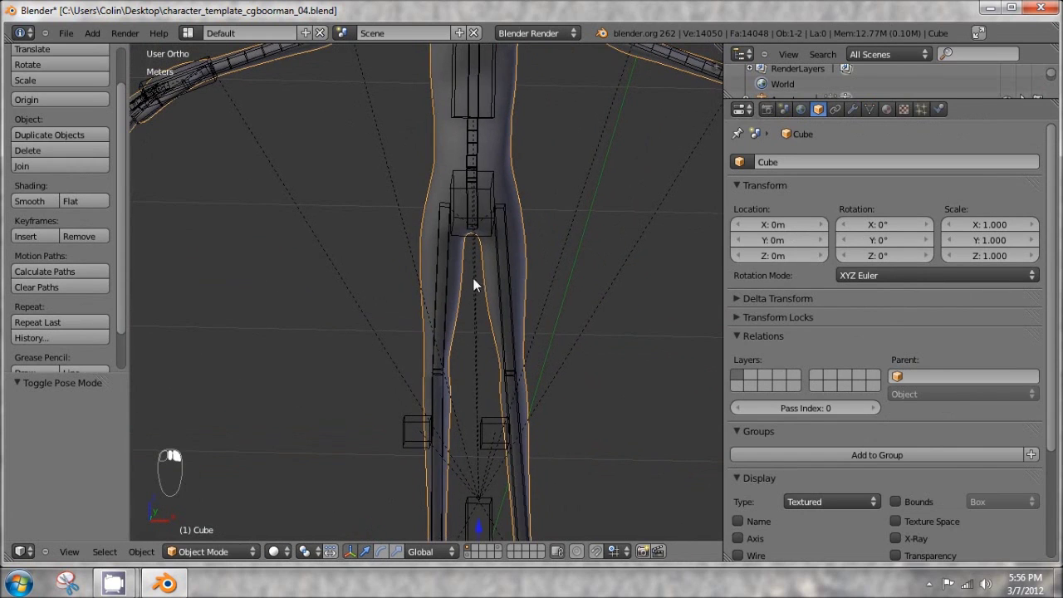
pyautogui.rightClick(491, 189)
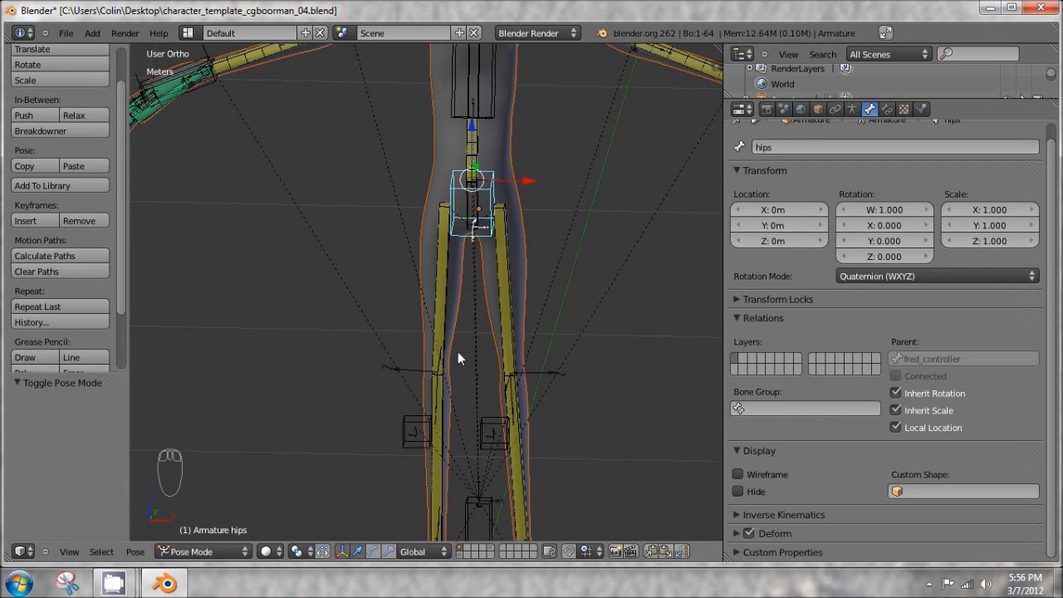
pyautogui.hotkey('ctrl', 'p')
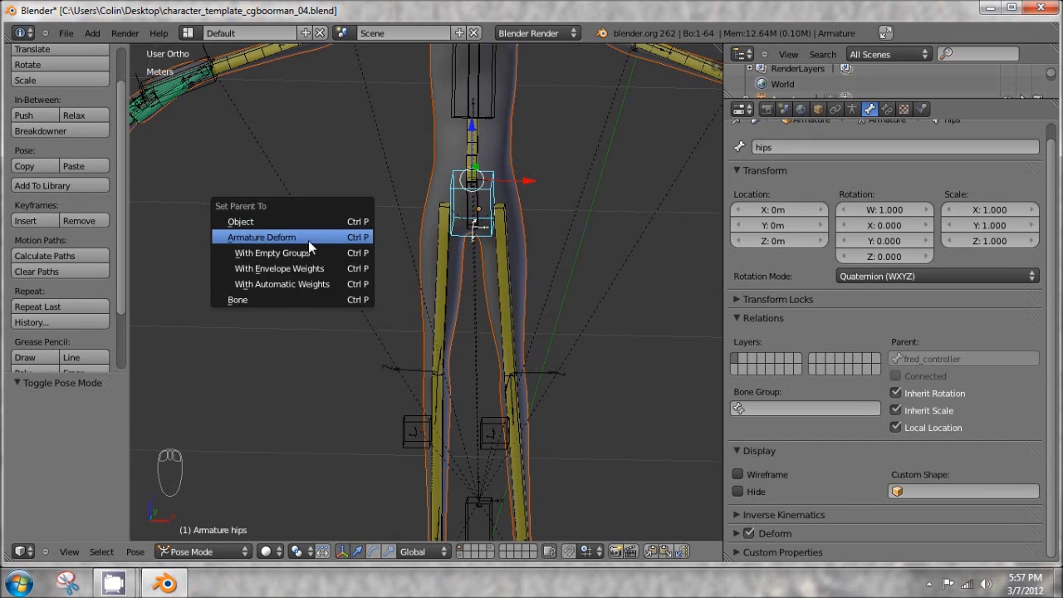
pyautogui.click(284, 283)
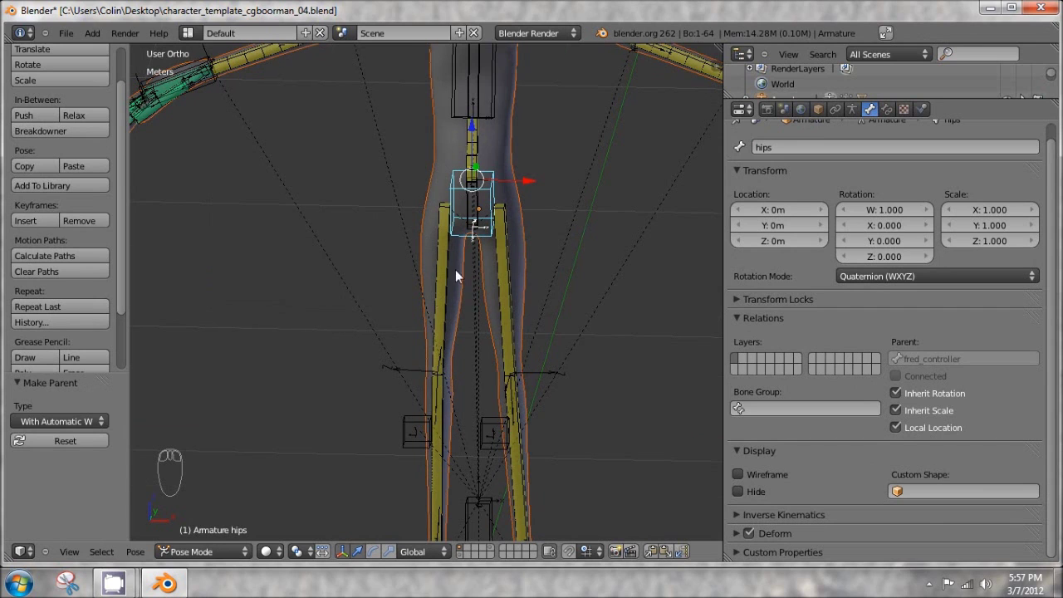
# Test the left arm's deformation by moving handIK.L up about 46 cm in Z and elbowIK.L up about 25 cm in Z
pyautogui.scroll(-4, 490, 290)
pyautogui.rightClick(607, 201)
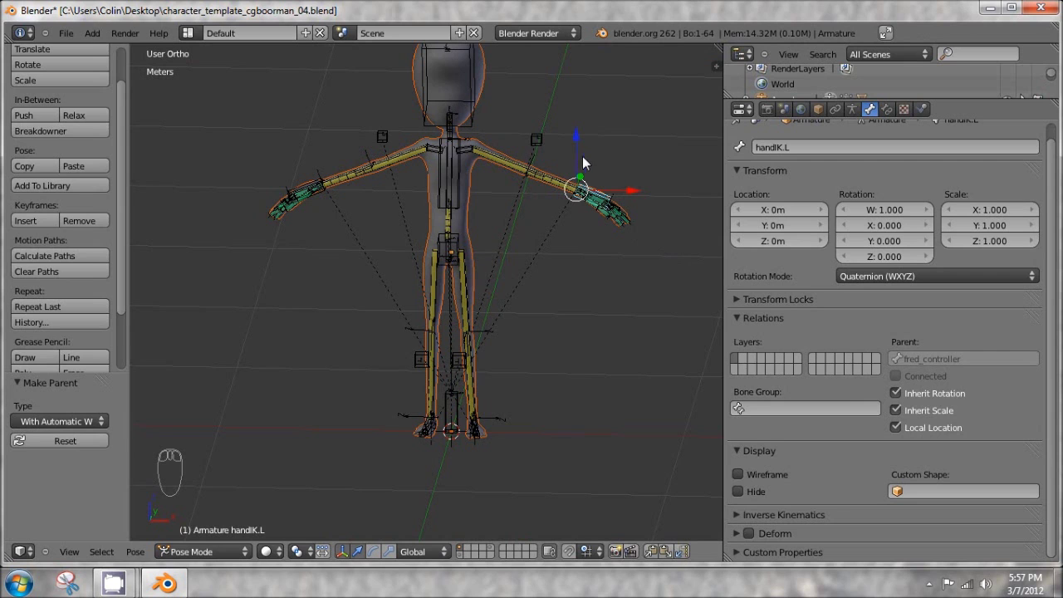
pyautogui.press('g')
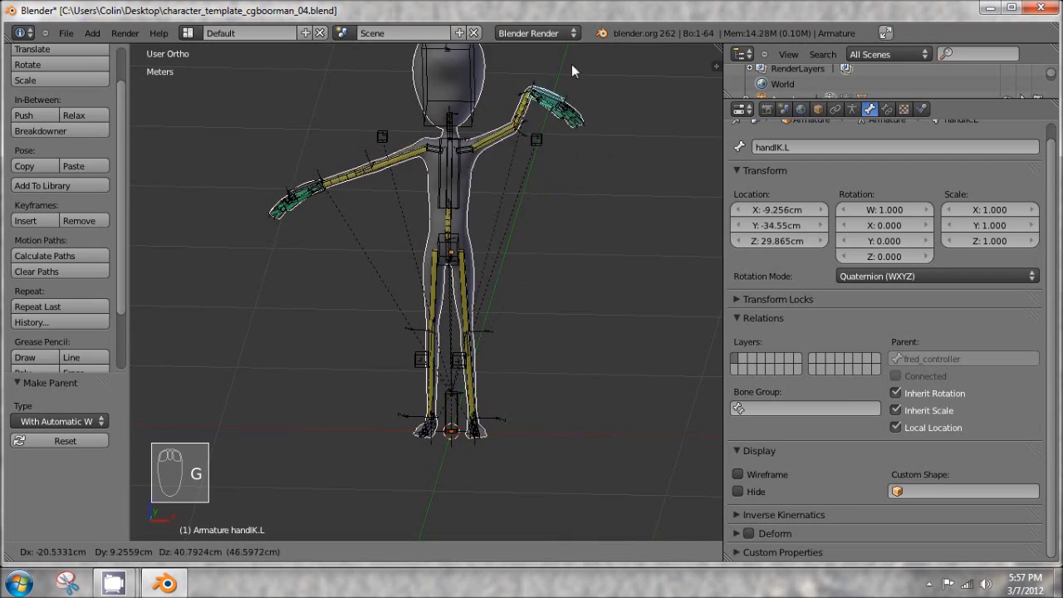
pyautogui.click(572, 90)
pyautogui.rightClick(537, 140)
pyautogui.press('g')
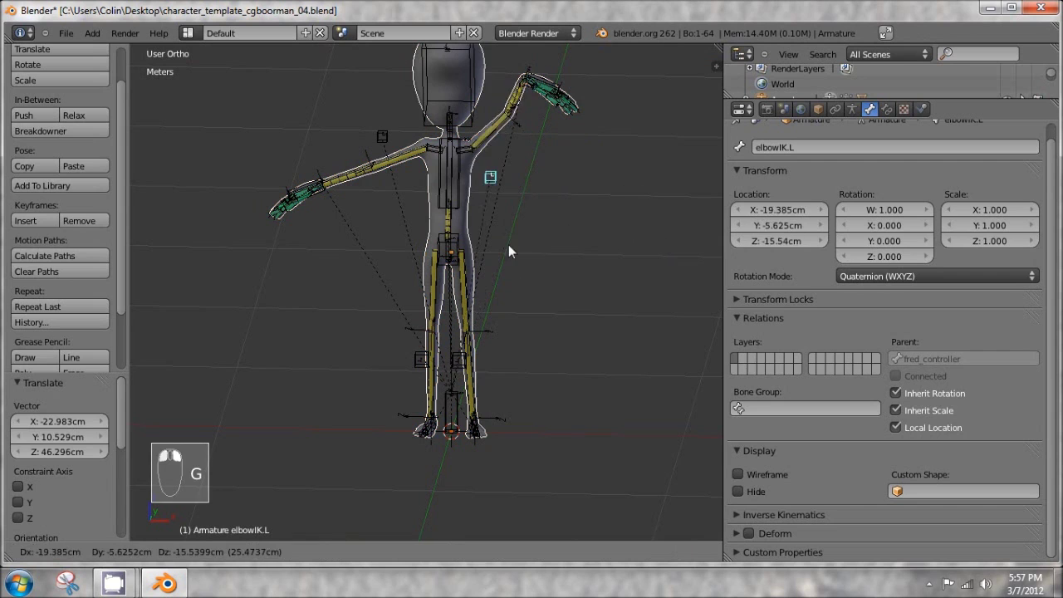
pyautogui.click(470, 348)
# Test the right leg's deformation by moving kneeIK.R about -28 cm in X, -7 cm in Y and 6 cm in Z
pyautogui.moveTo(470, 348); pyautogui.dragTo(422, 268, button='middle')
pyautogui.rightClick(402, 218)
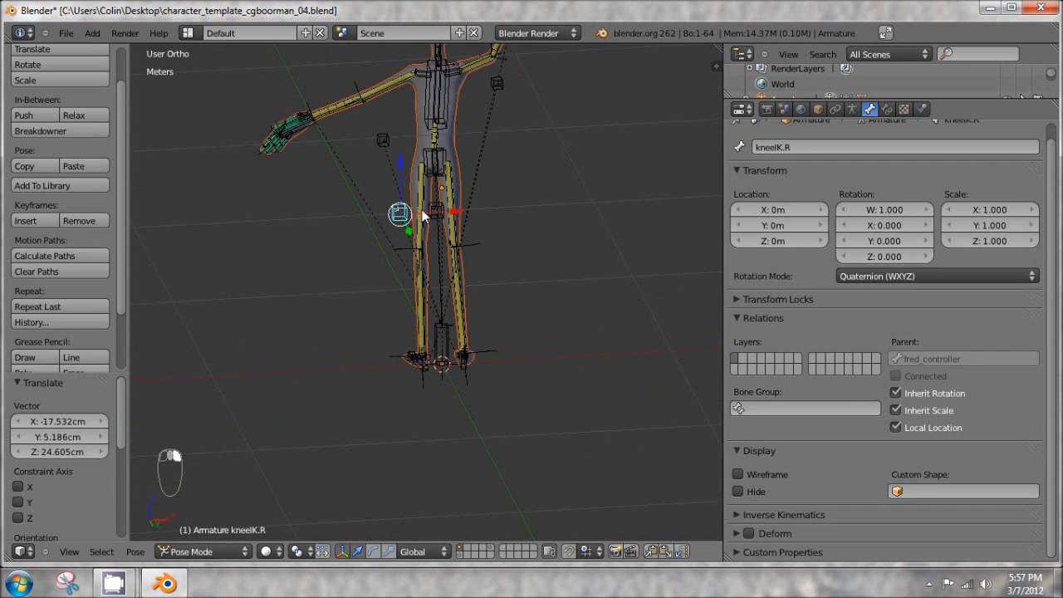
pyautogui.press('g')
pyautogui.click(465, 208)
# Test the left foot by moving foot_controller.L about -3 cm in X, -19 cm in Y and 17 cm in Z, and rotating it about -6°
pyautogui.scroll(5, 314, 324)
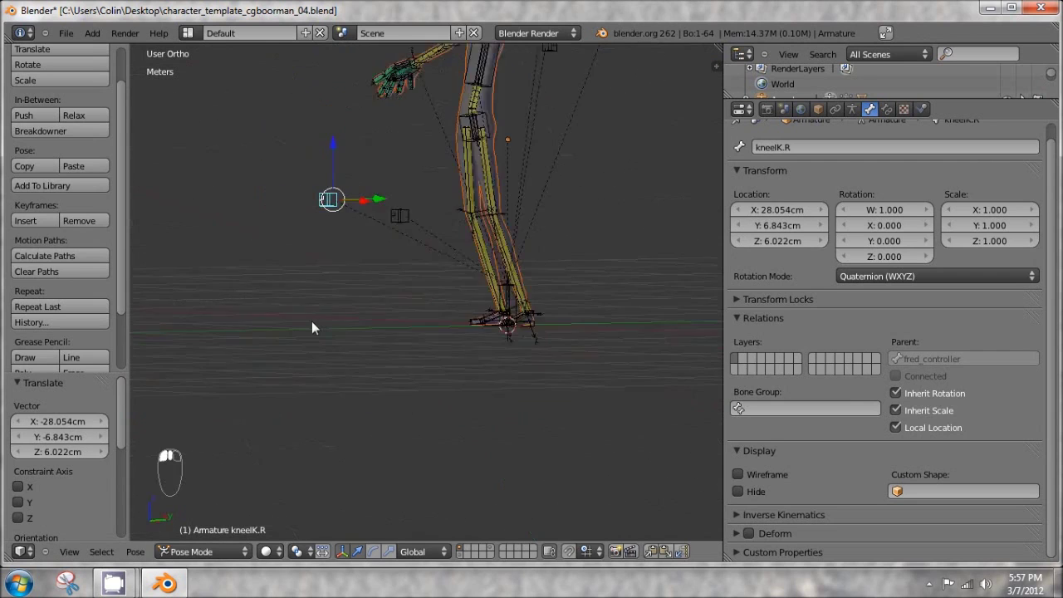
pyautogui.moveTo(315, 321); pyautogui.dragTo(490, 309, button='middle')
pyautogui.scroll(2, 489, 309)
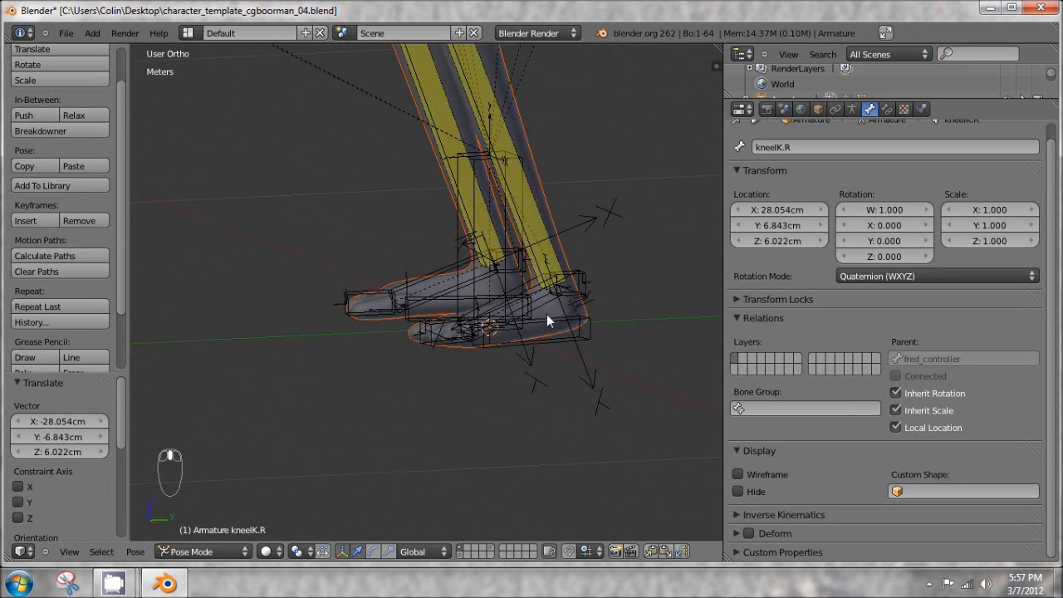
pyautogui.rightClick(567, 331)
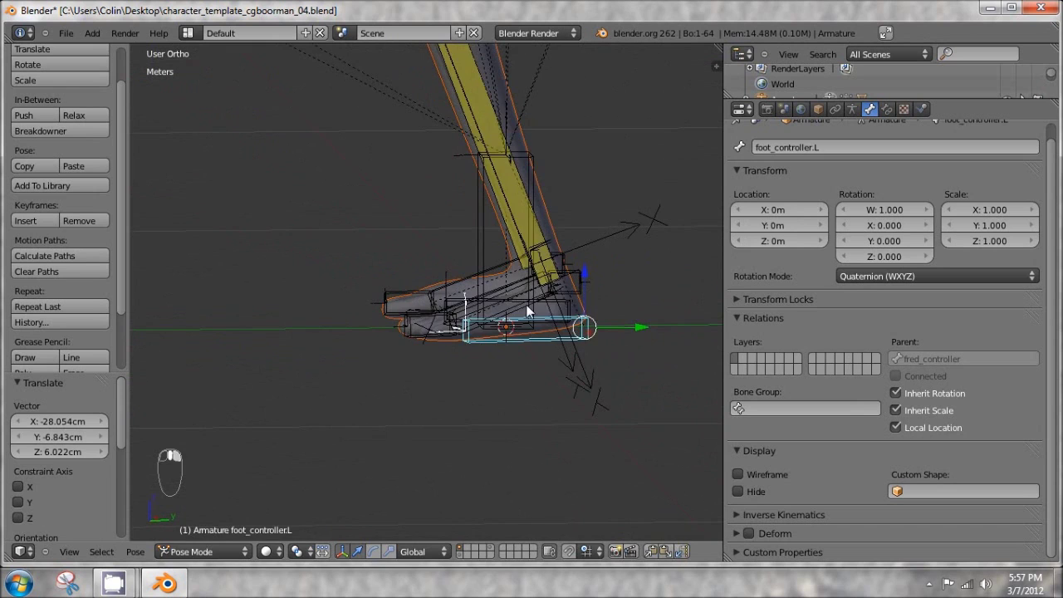
pyautogui.press('g')
pyautogui.click(363, 182)
pyautogui.keyDown('shift'); pyautogui.moveTo(364, 182); pyautogui.dragTo(350, 259, button='middle'); pyautogui.keyUp('shift')
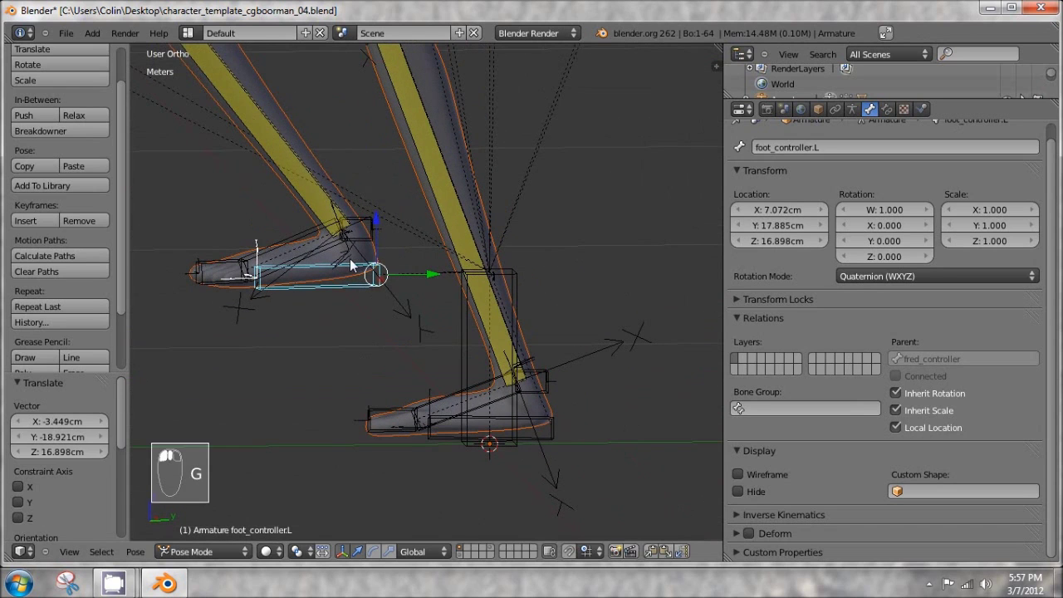
pyautogui.press('r')
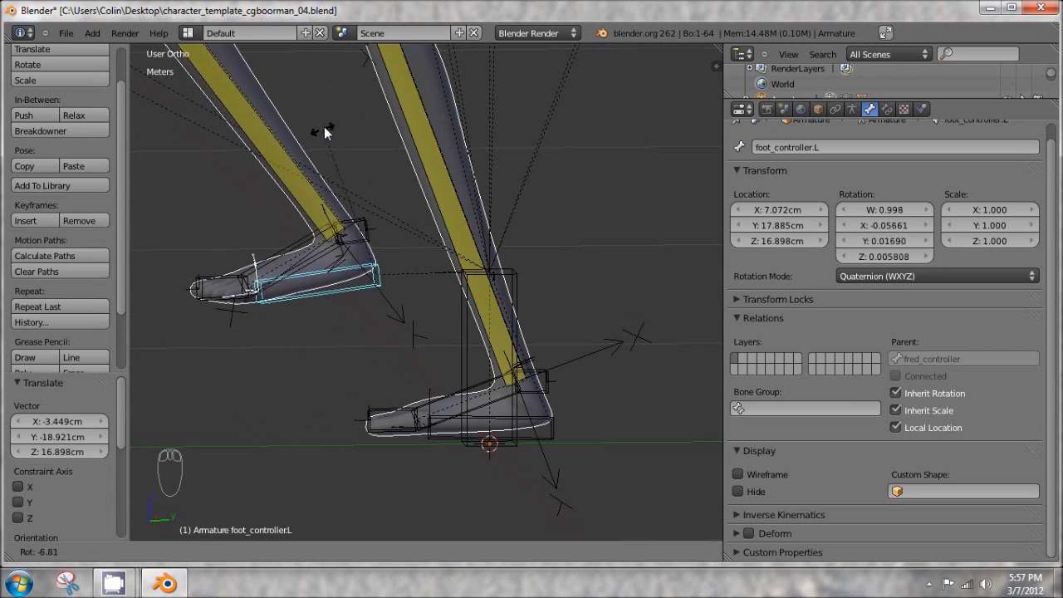
pyautogui.click(324, 127)
# Test the foot.L bone using the rotate manipulator in Normal orientation, turning it about 67° around X
pyautogui.rightClick(291, 239)
pyautogui.moveTo(423, 246); pyautogui.dragTo(387, 239, button='middle')
pyautogui.click(373, 552)
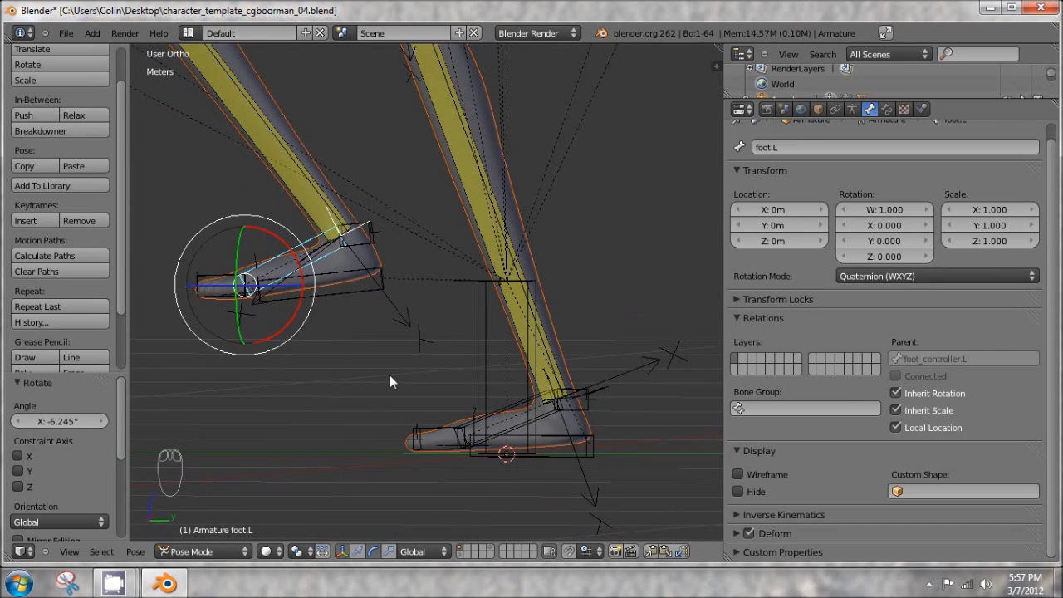
pyautogui.click(413, 552)
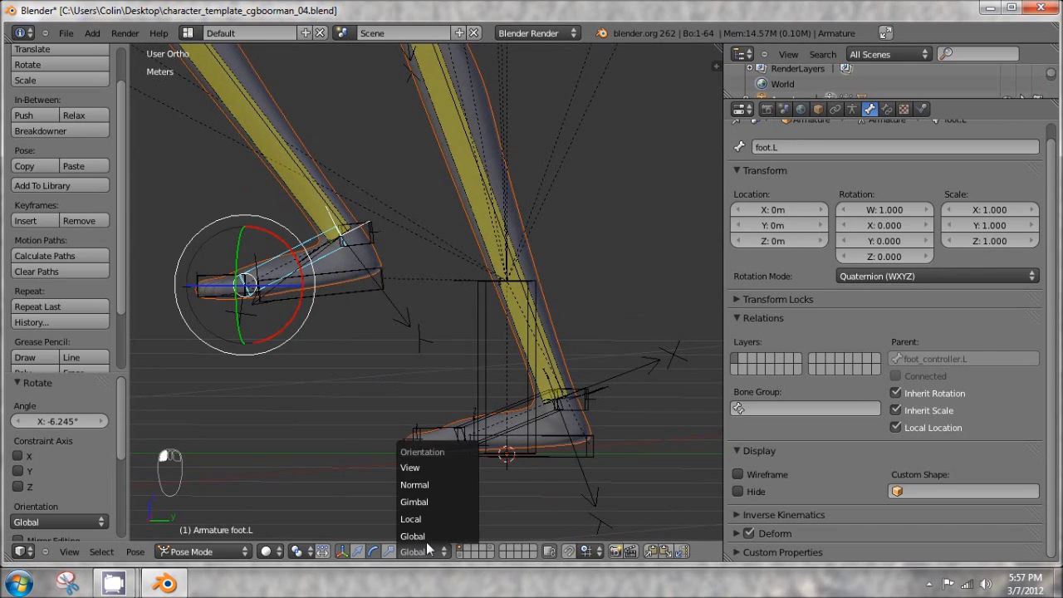
pyautogui.click(428, 486)
pyautogui.moveTo(205, 244); pyautogui.dragTo(176, 320)
pyautogui.moveTo(176, 320); pyautogui.dragTo(559, 319, button='middle')
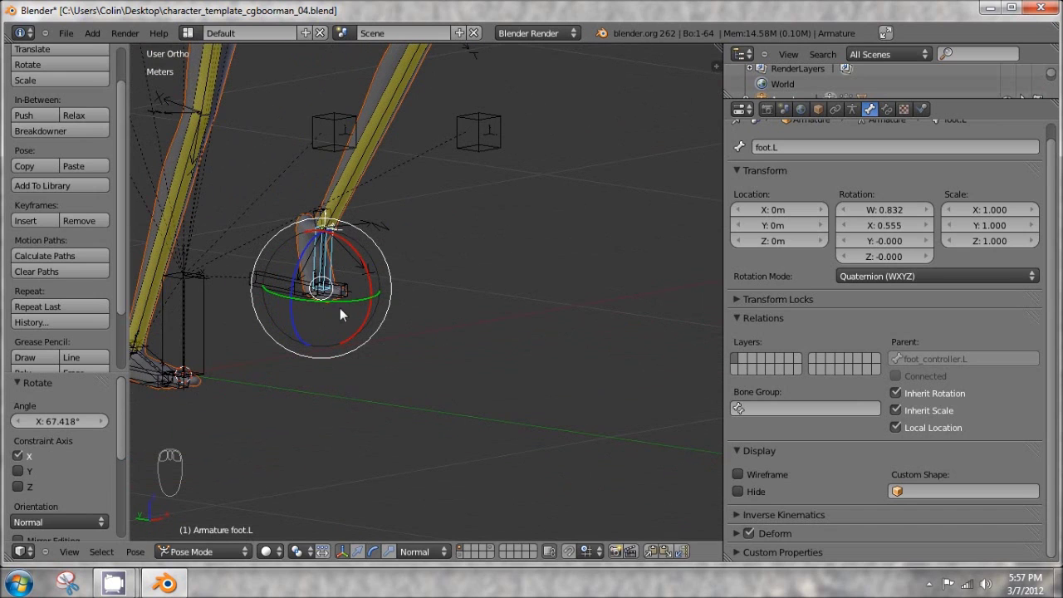
# Test the head's deformation by rotating the head bone freely by about 45° toward the raised left arm
pyautogui.moveTo(341, 315); pyautogui.dragTo(507, 338, button='middle')
pyautogui.scroll(-3, 499, 345)
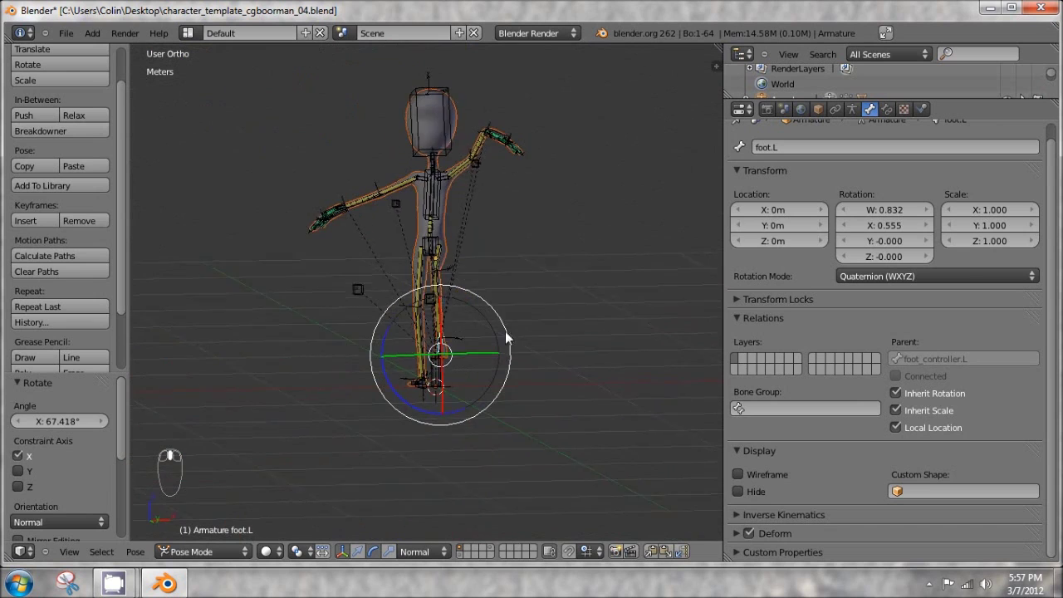
pyautogui.rightClick(430, 123)
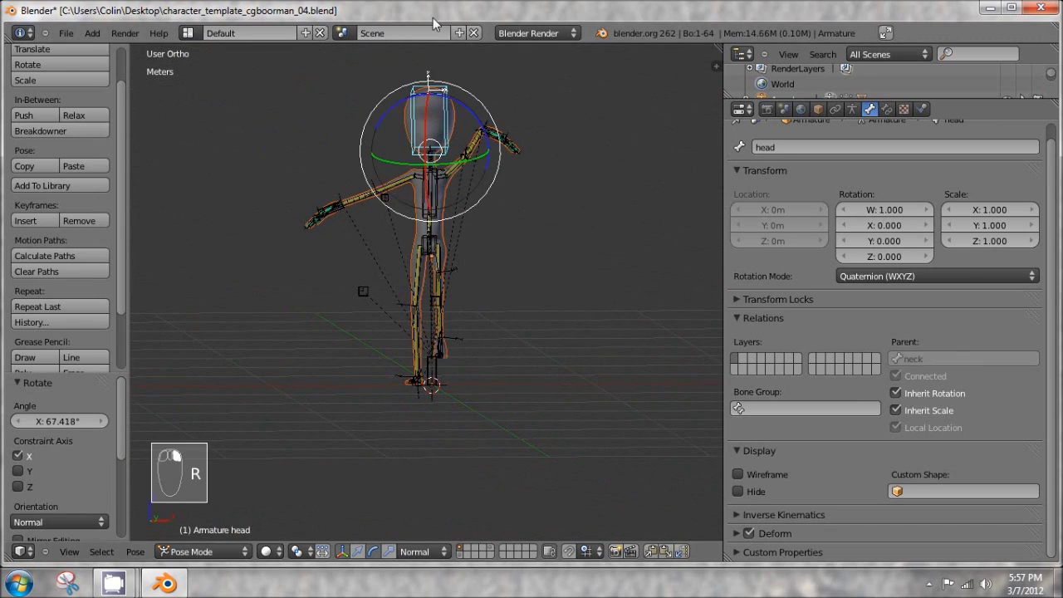
pyautogui.press('r')
pyautogui.press('r')
pyautogui.click(649, 134)
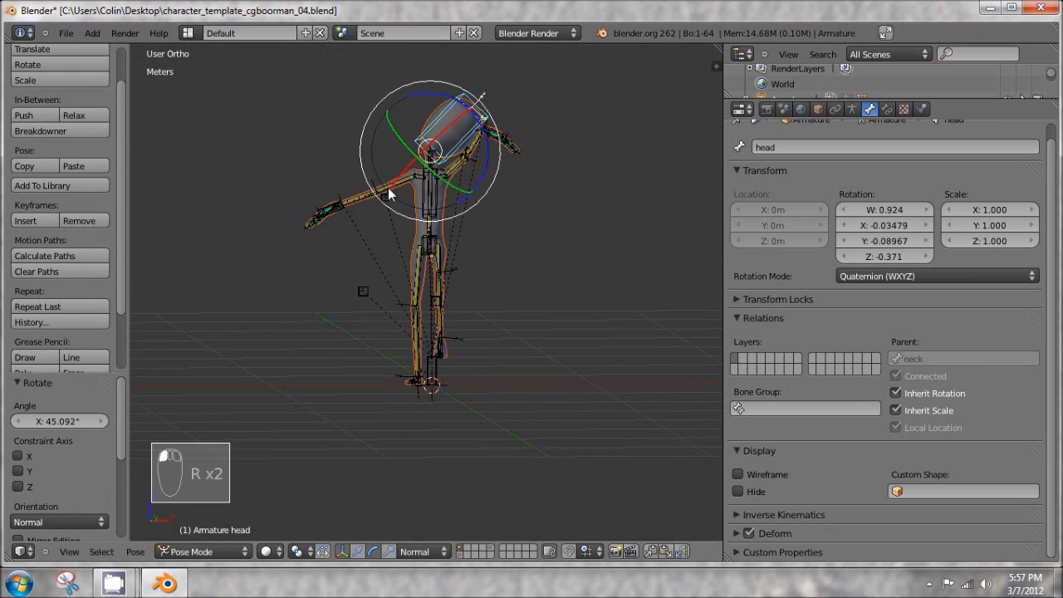